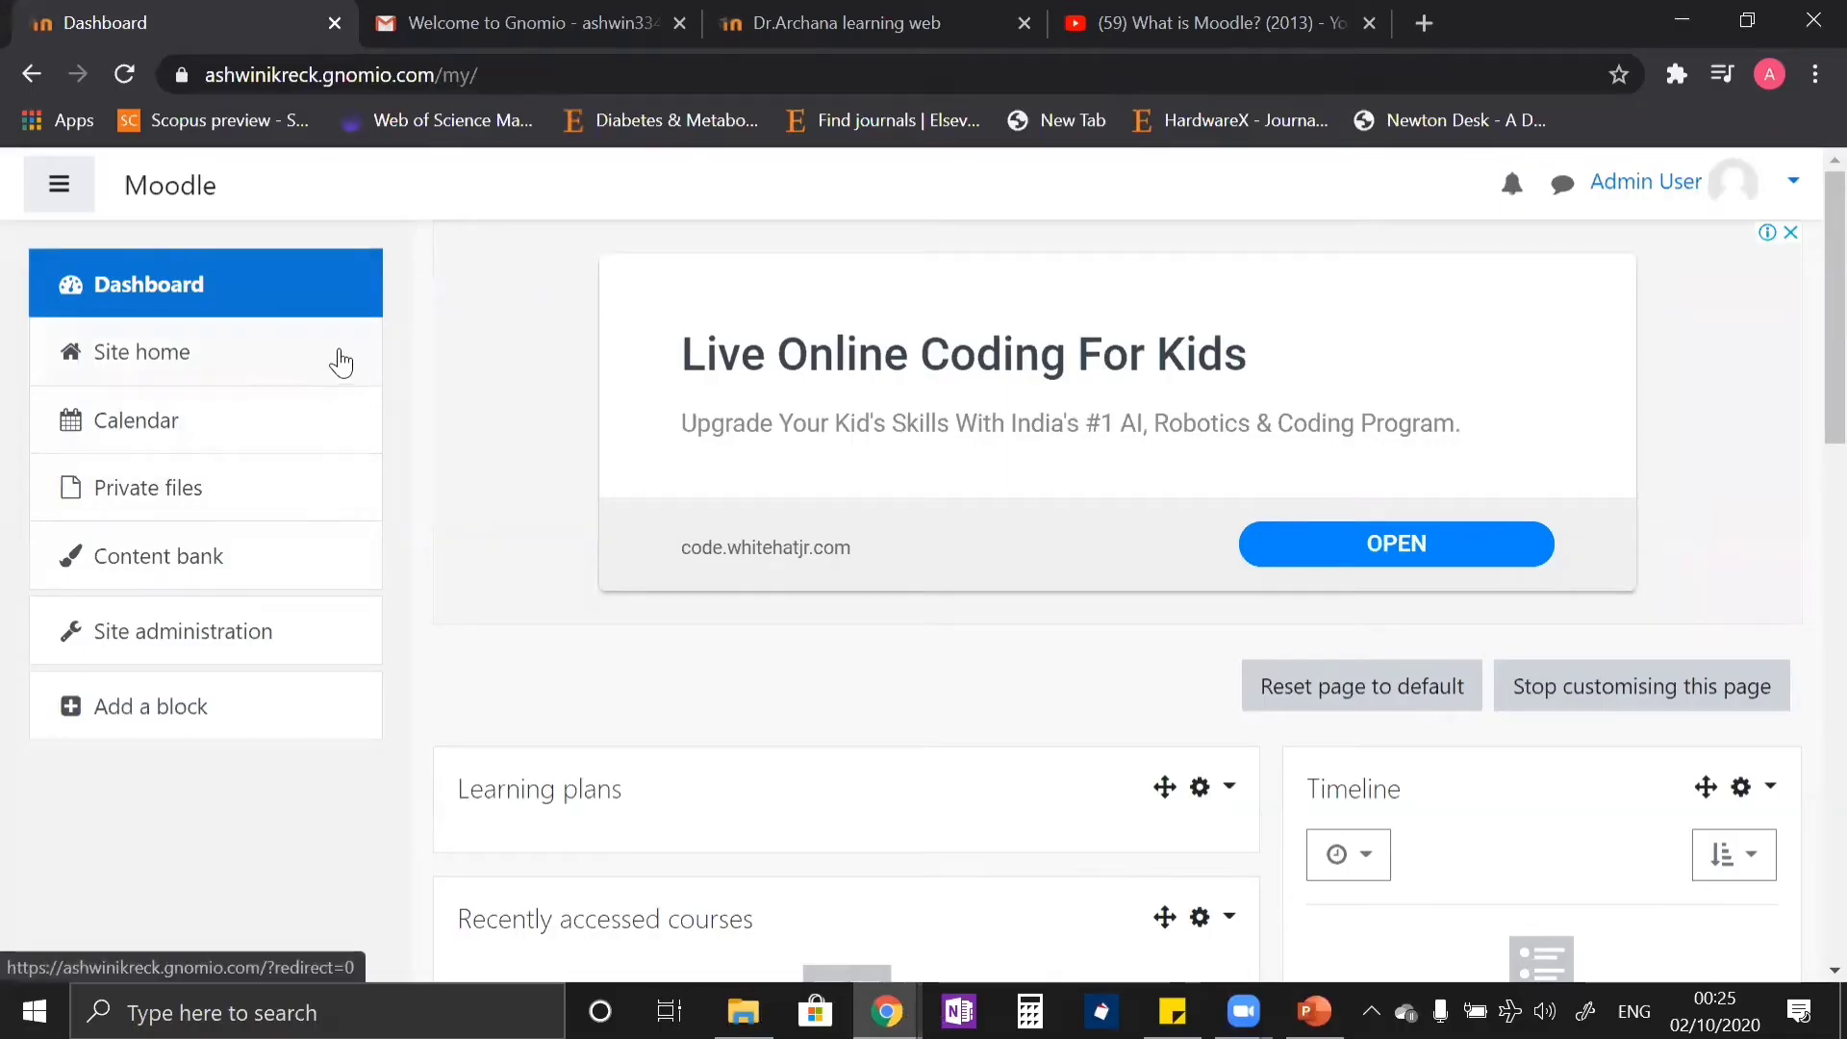
Step: Go to Site home and open the welcome section's edit page from below its video
click(128, 358)
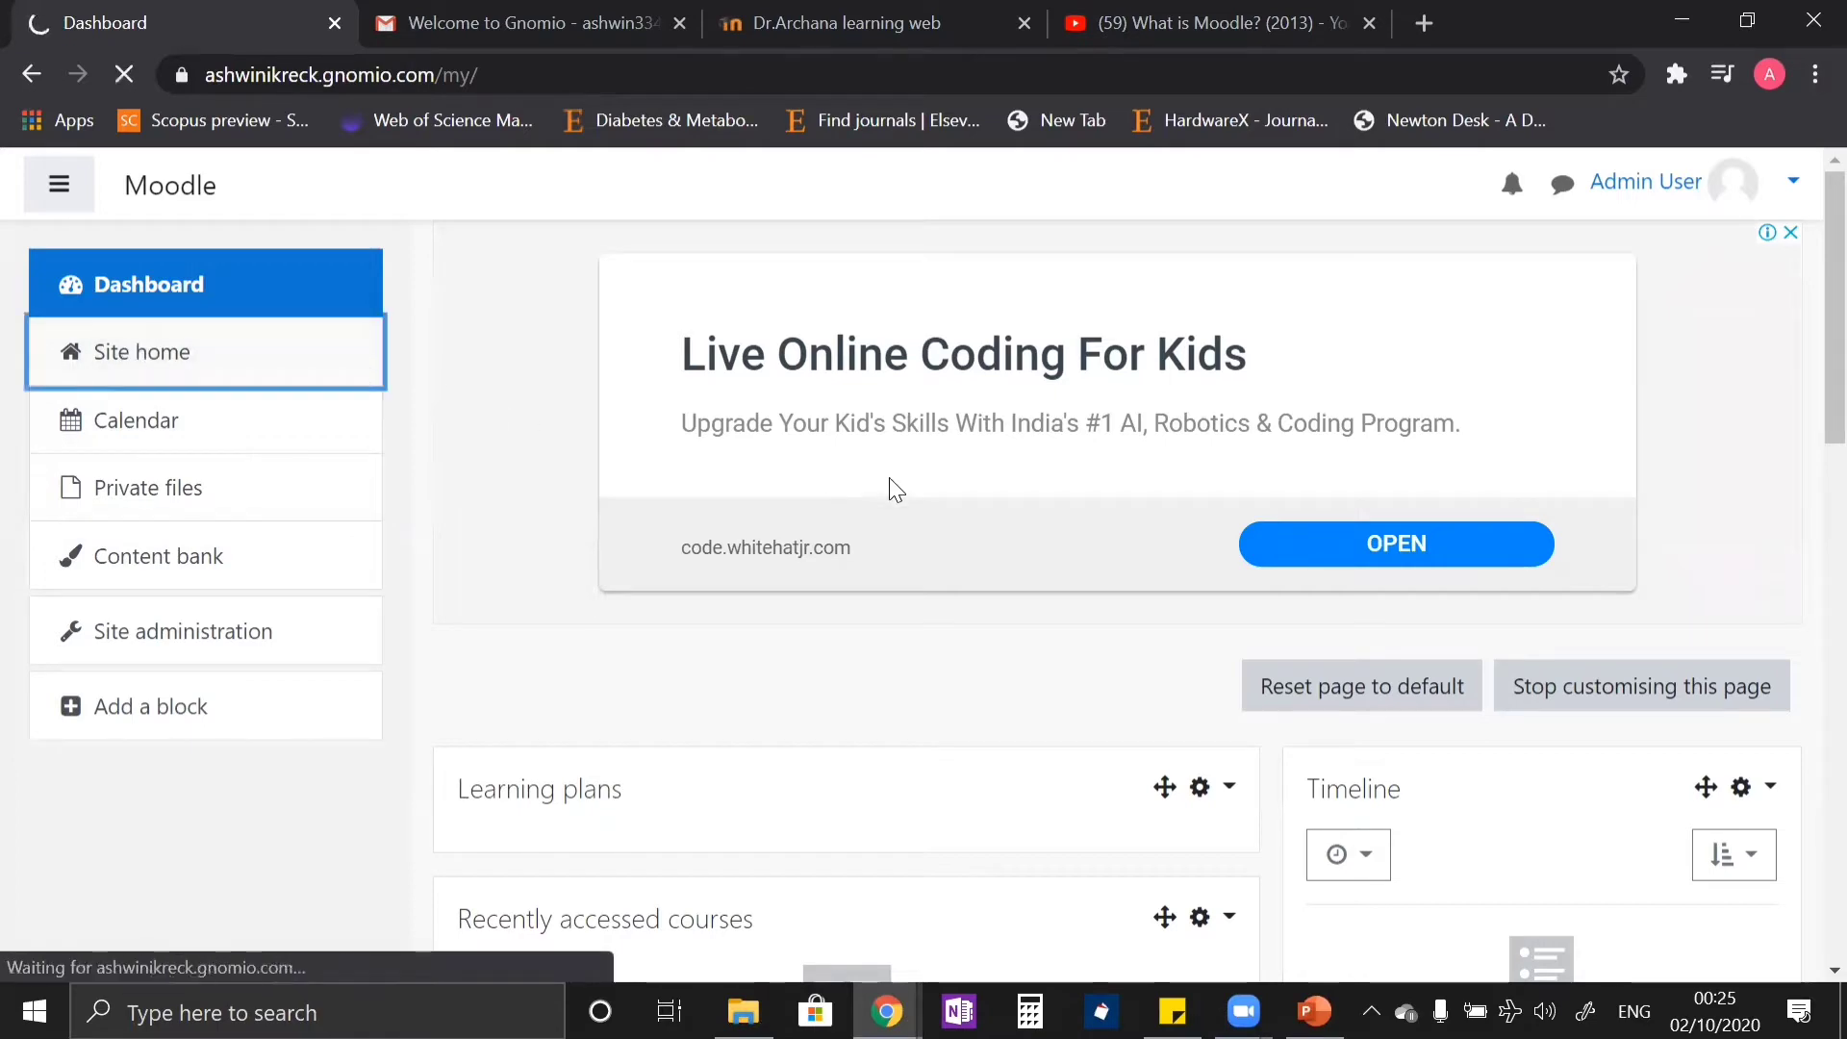
scroll(933, 494, down, 10)
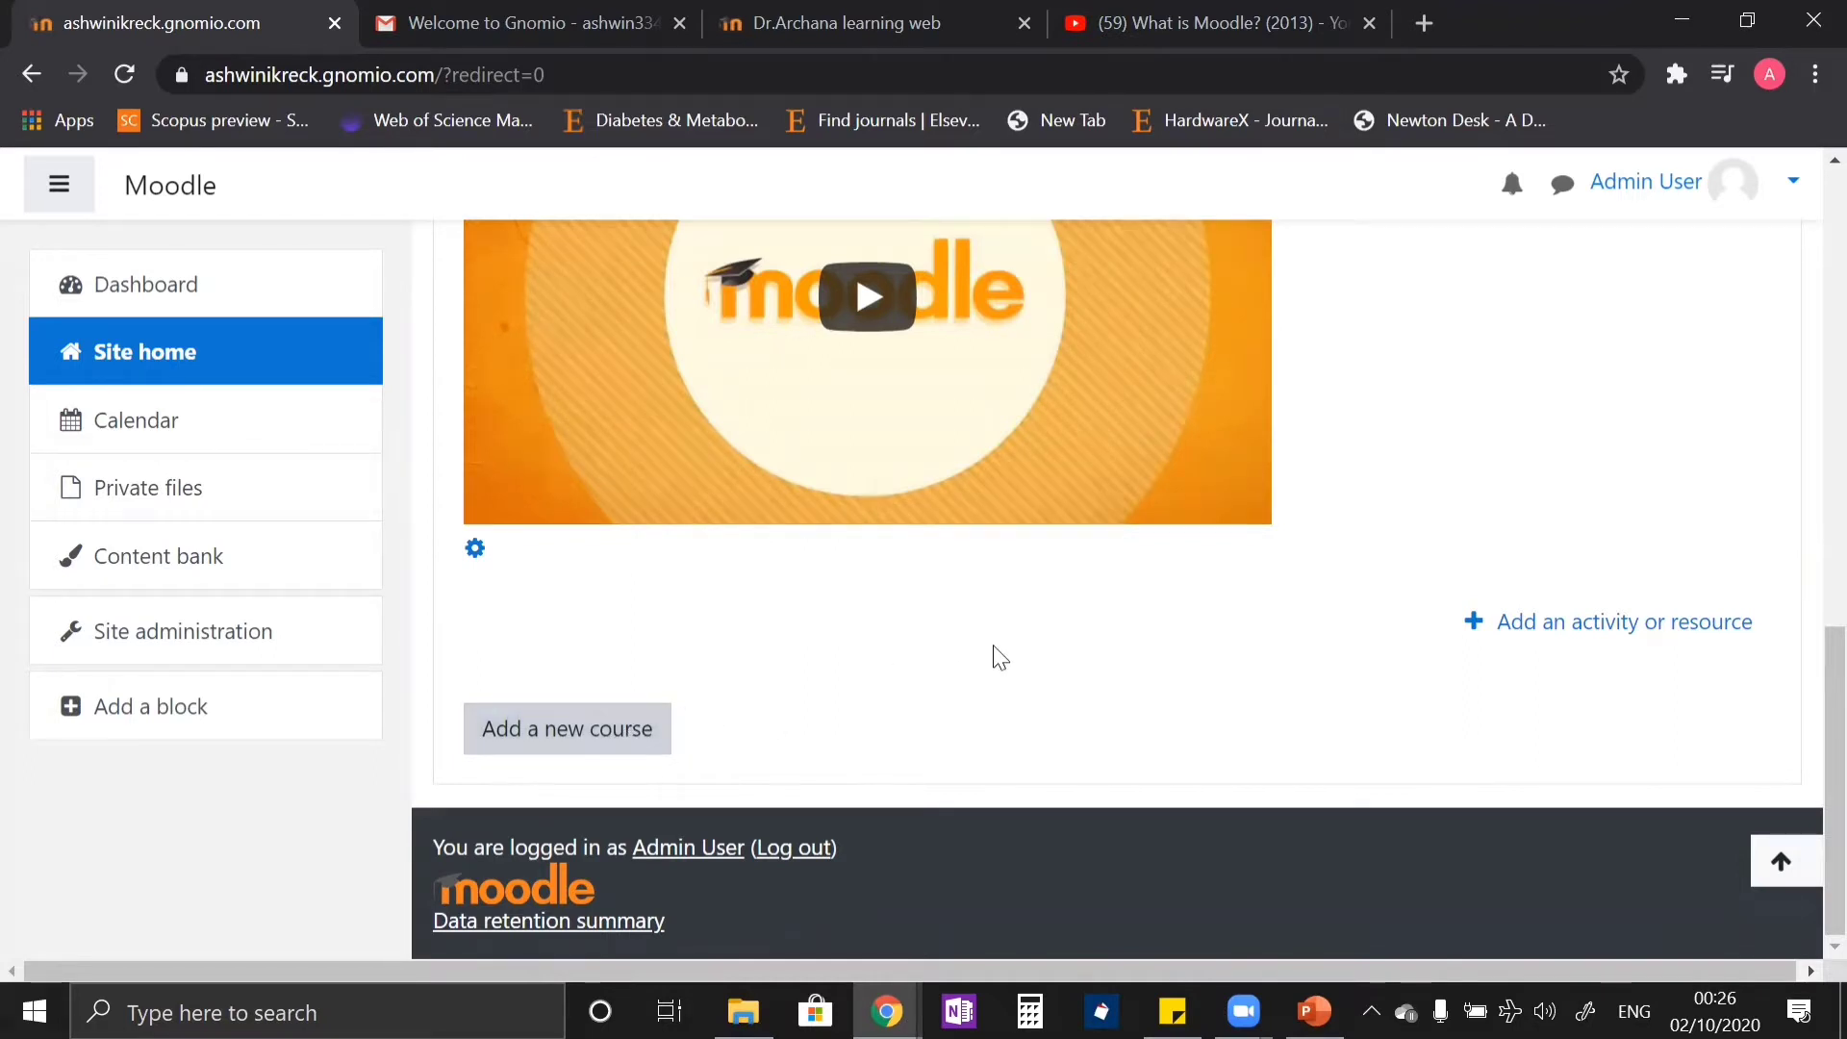
scroll(1257, 680, up, 6)
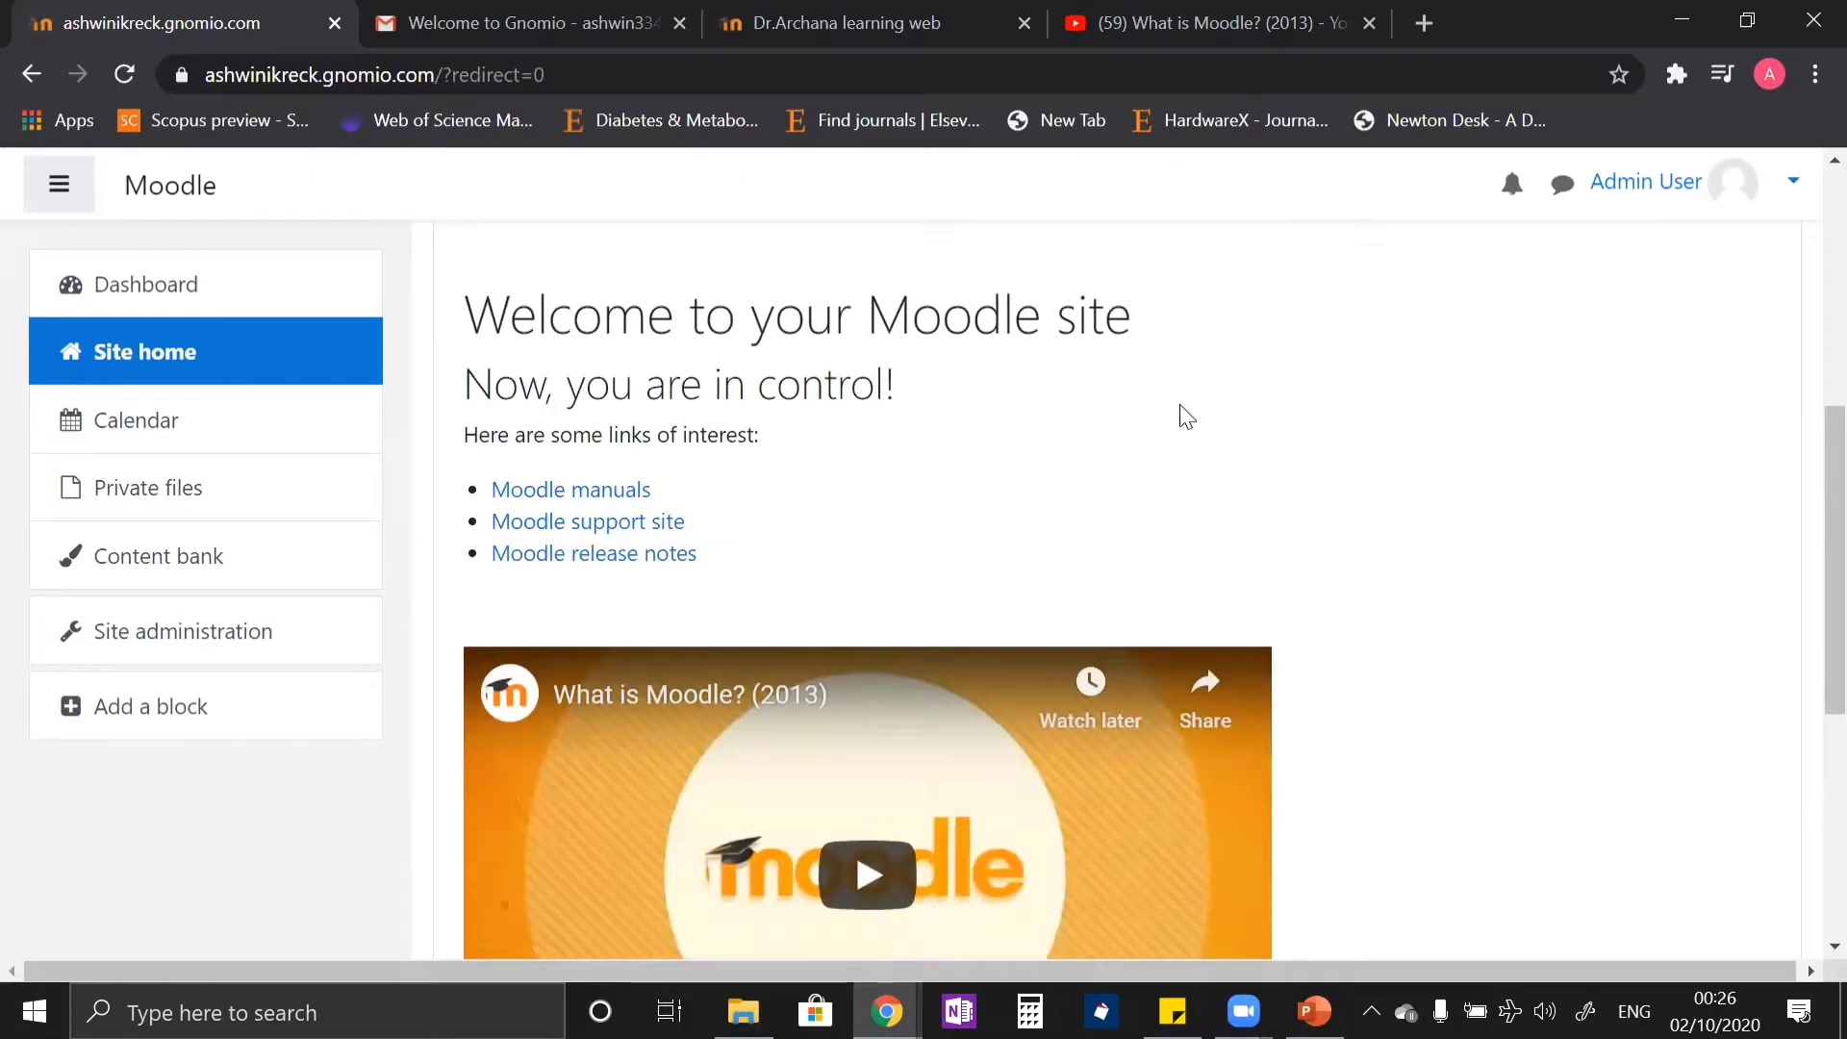
scroll(1186, 417, up, 5)
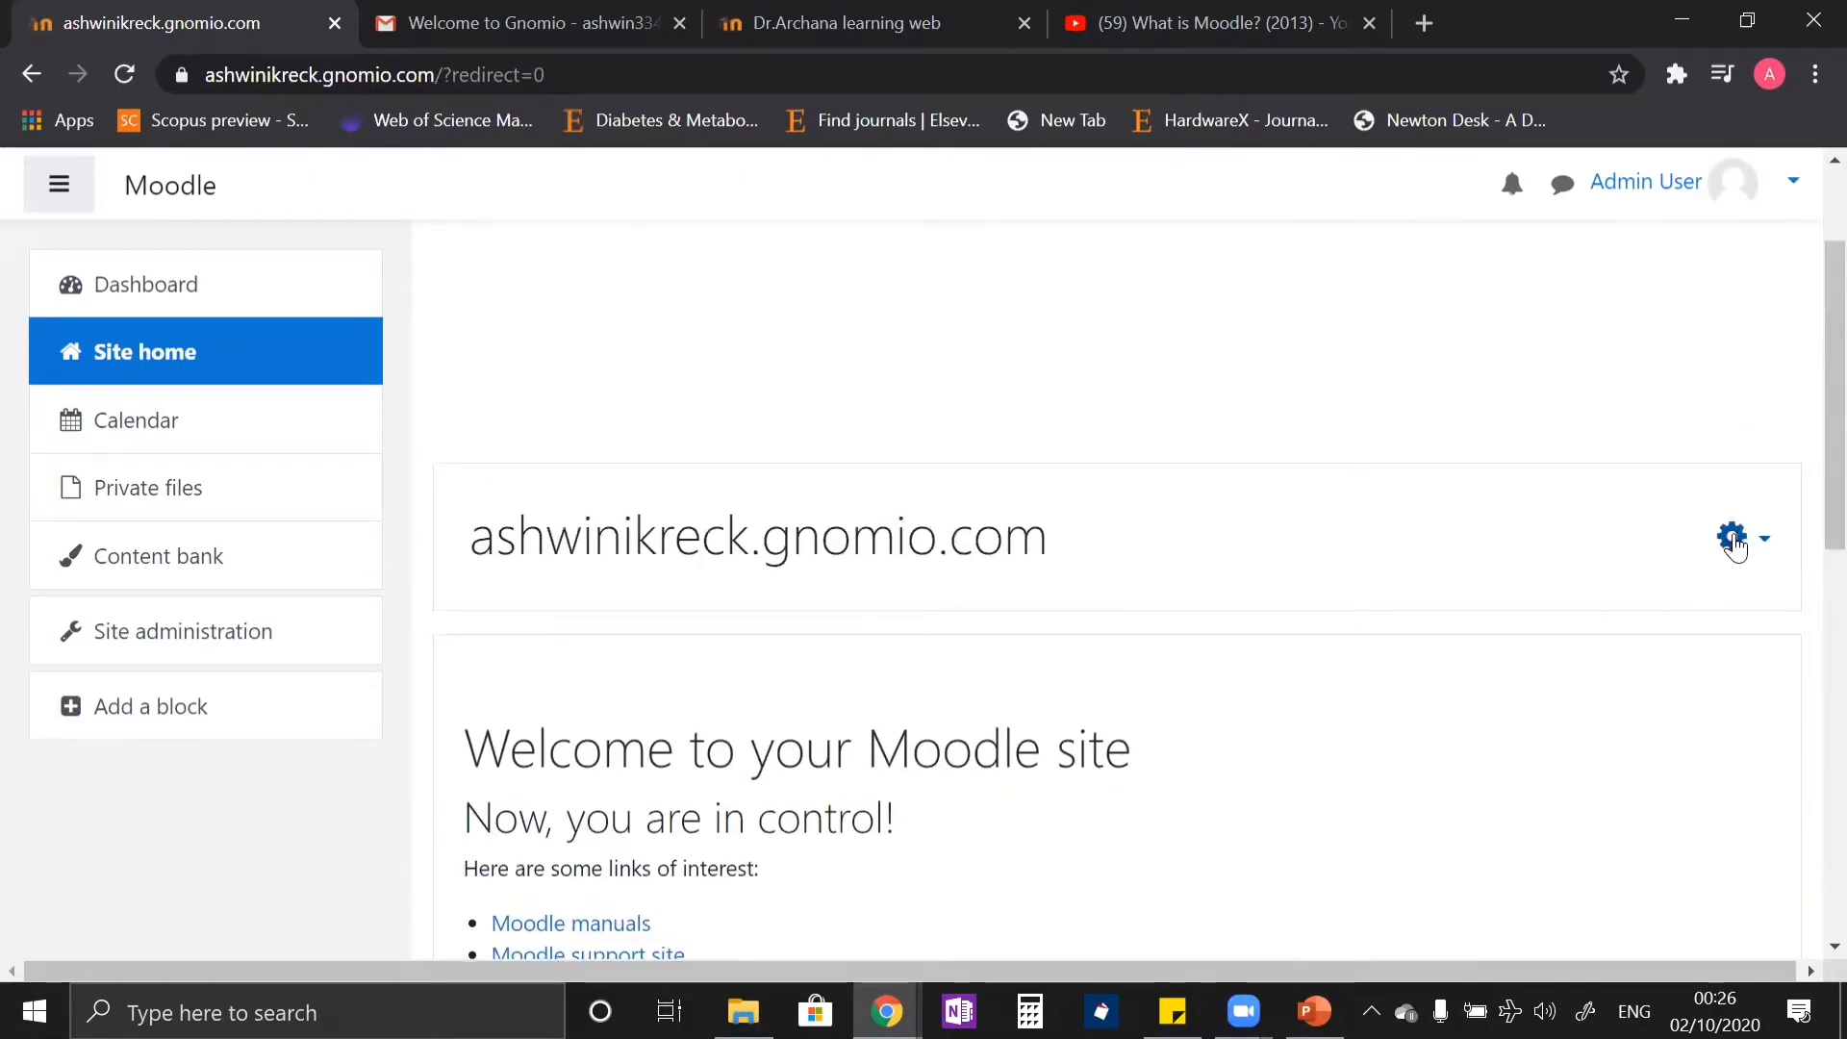
scroll(1741, 544, down, 6)
scroll(1748, 548, down, 3)
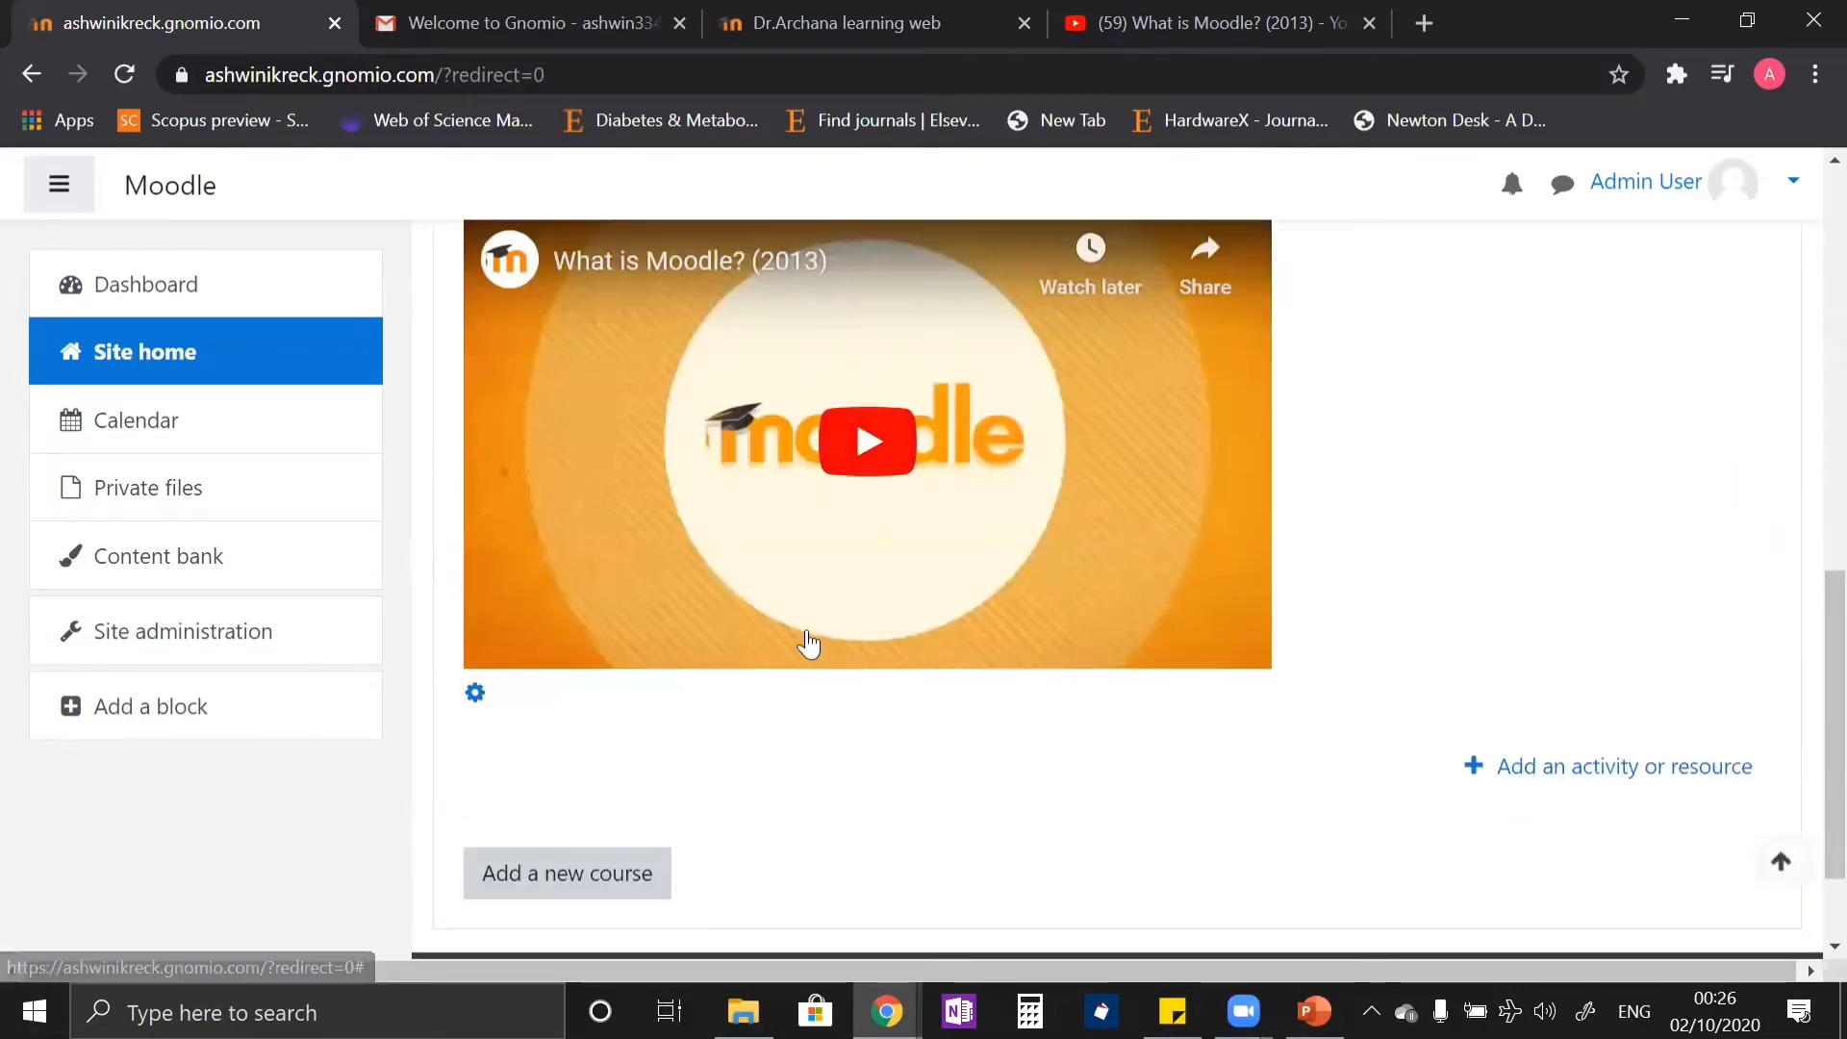
scroll(1274, 591, up, 6)
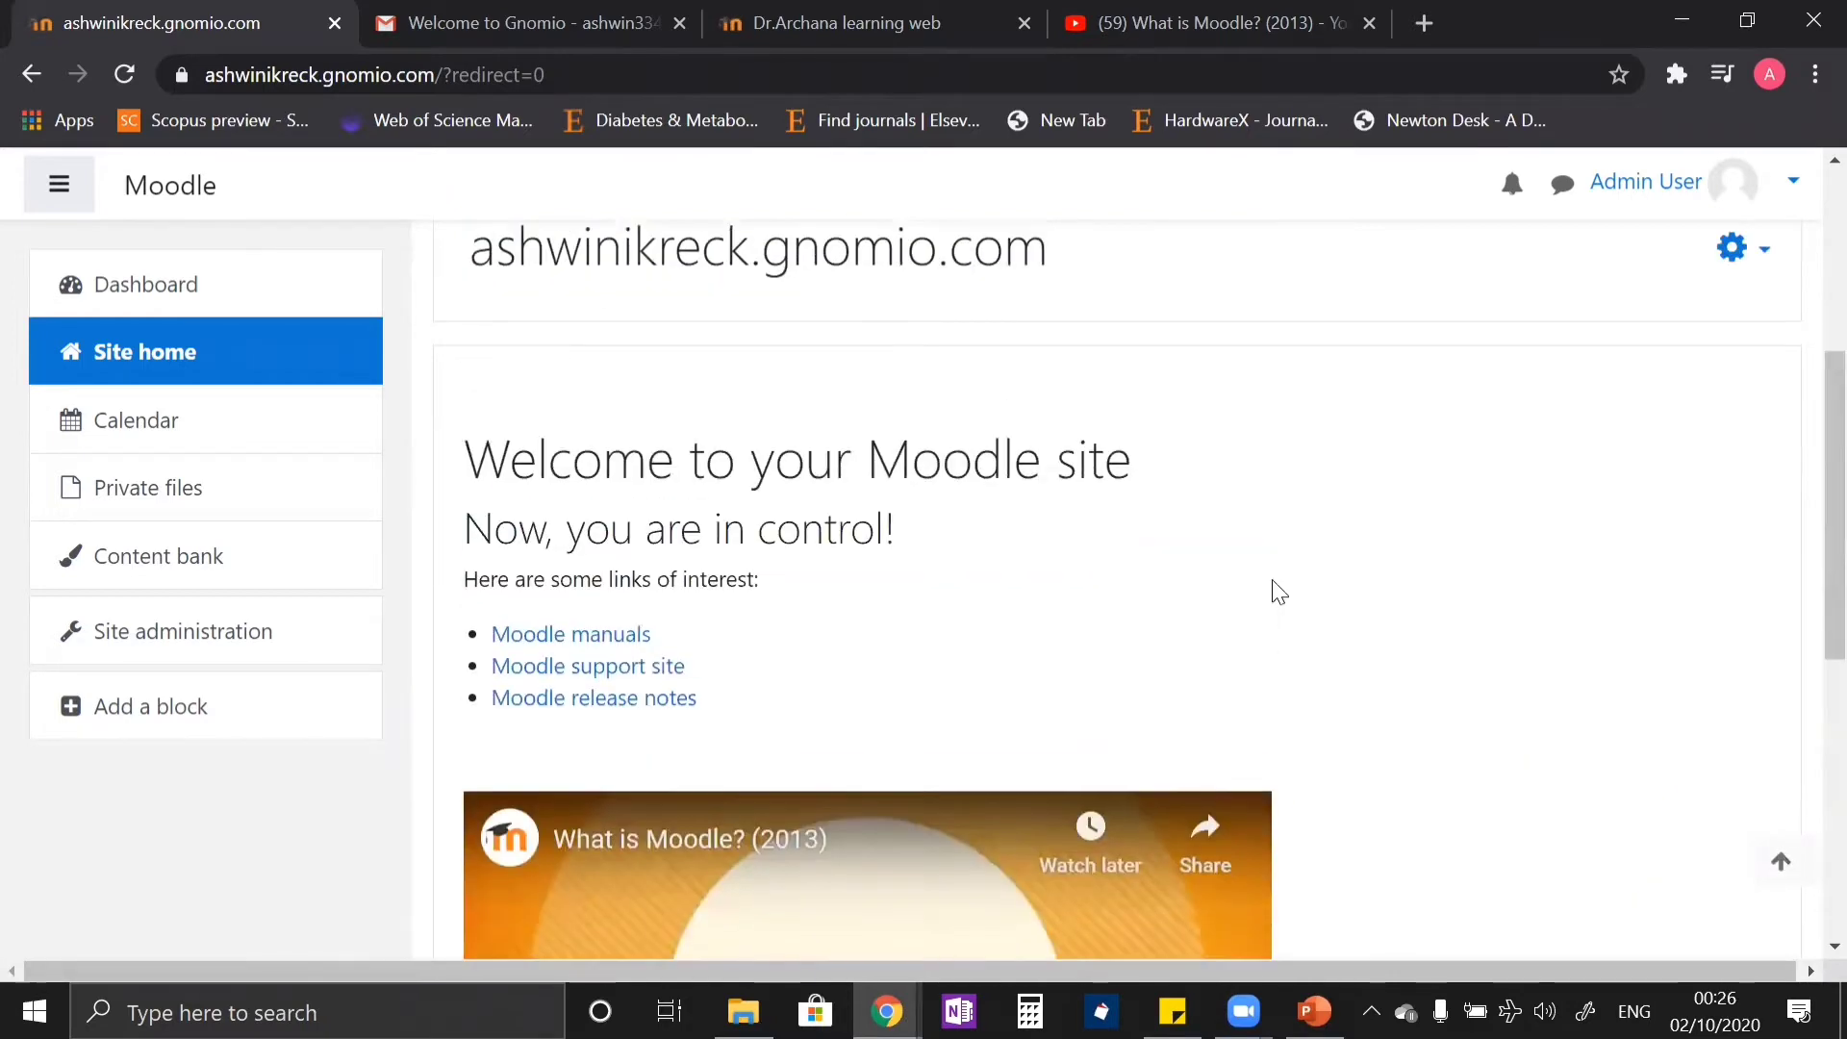
scroll(1026, 647, down, 6)
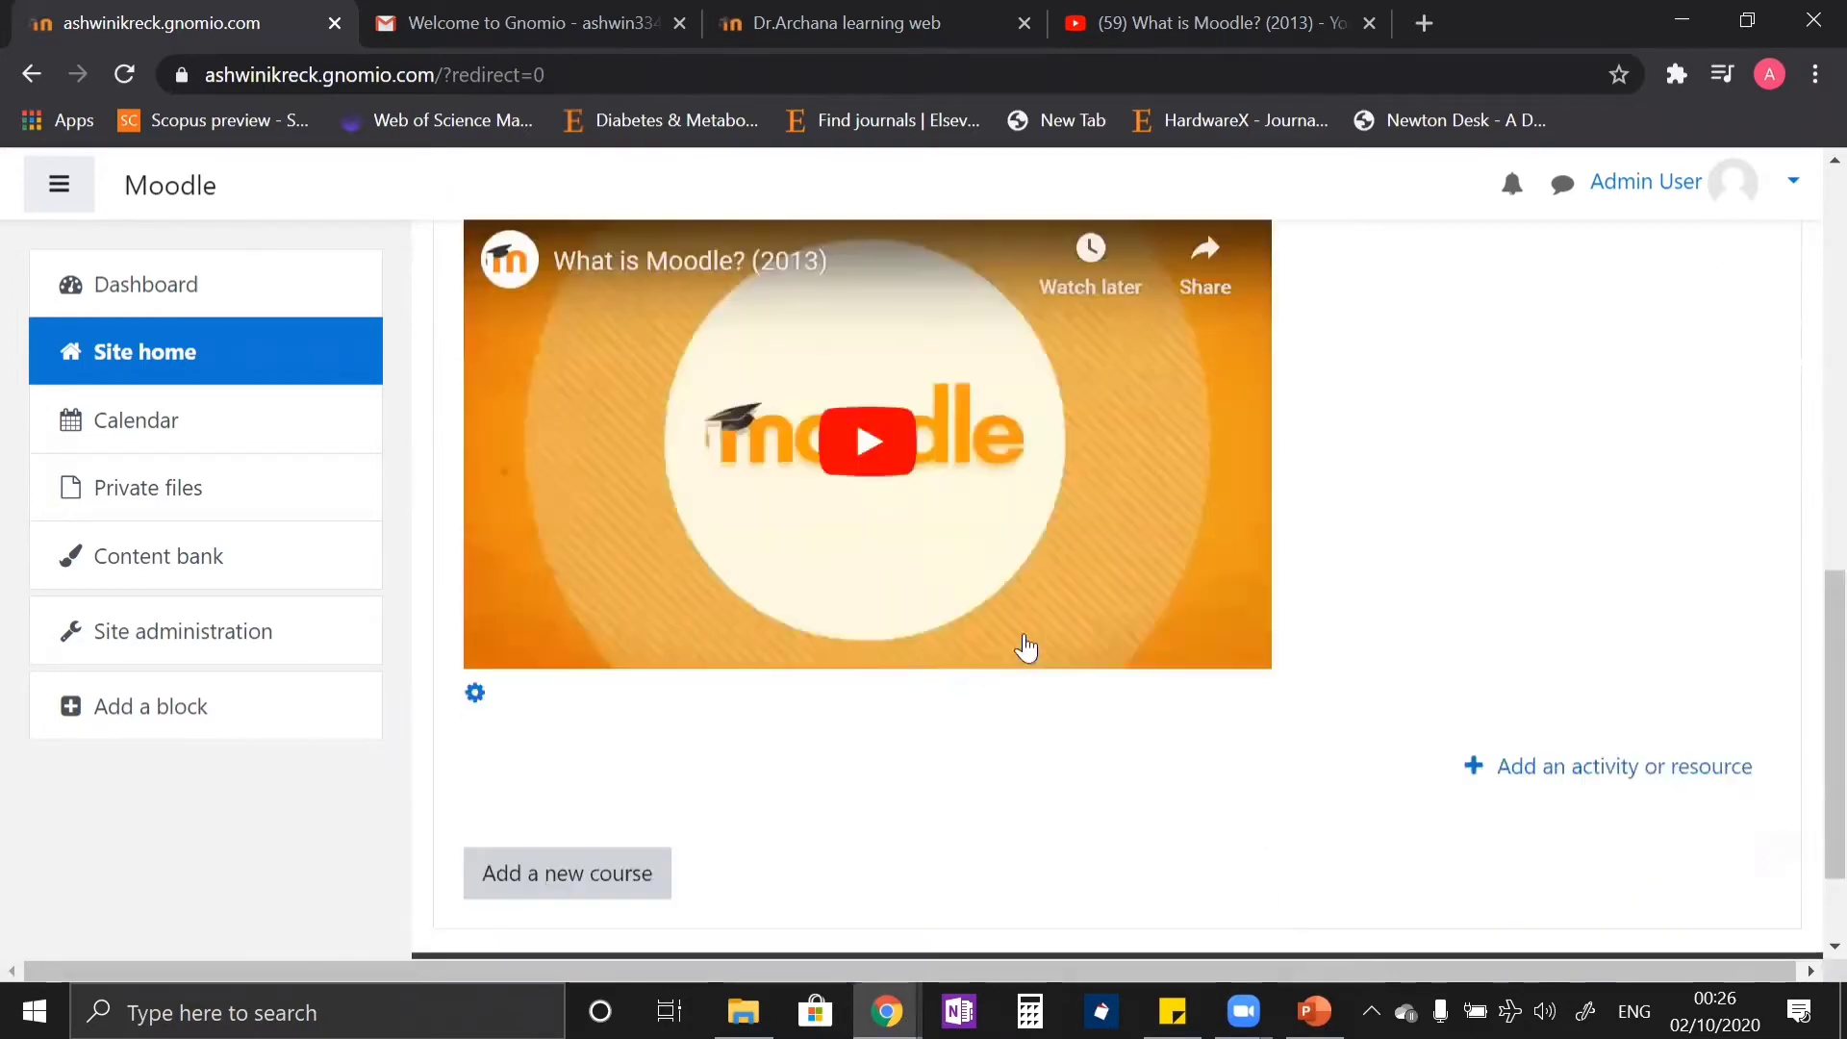
click(477, 695)
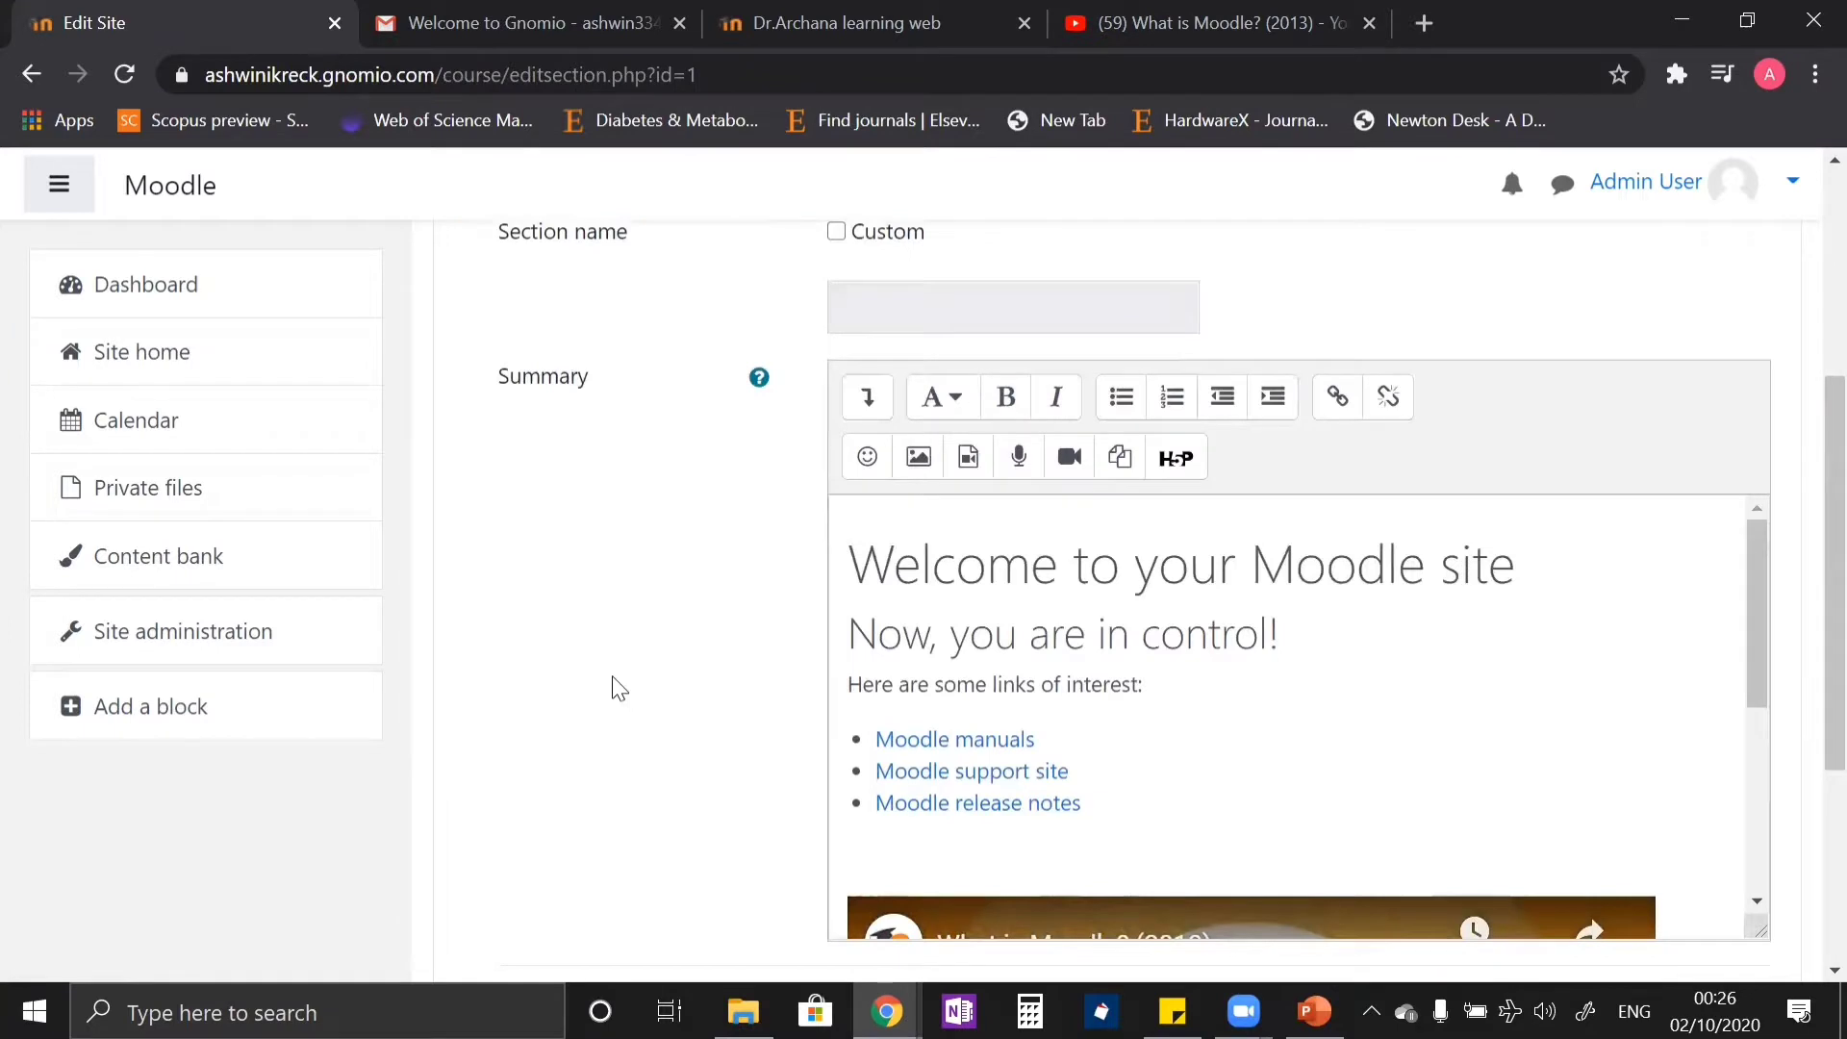
Step: Select and delete all of the default welcome summary content, including the video
scroll(623, 688, down, 1)
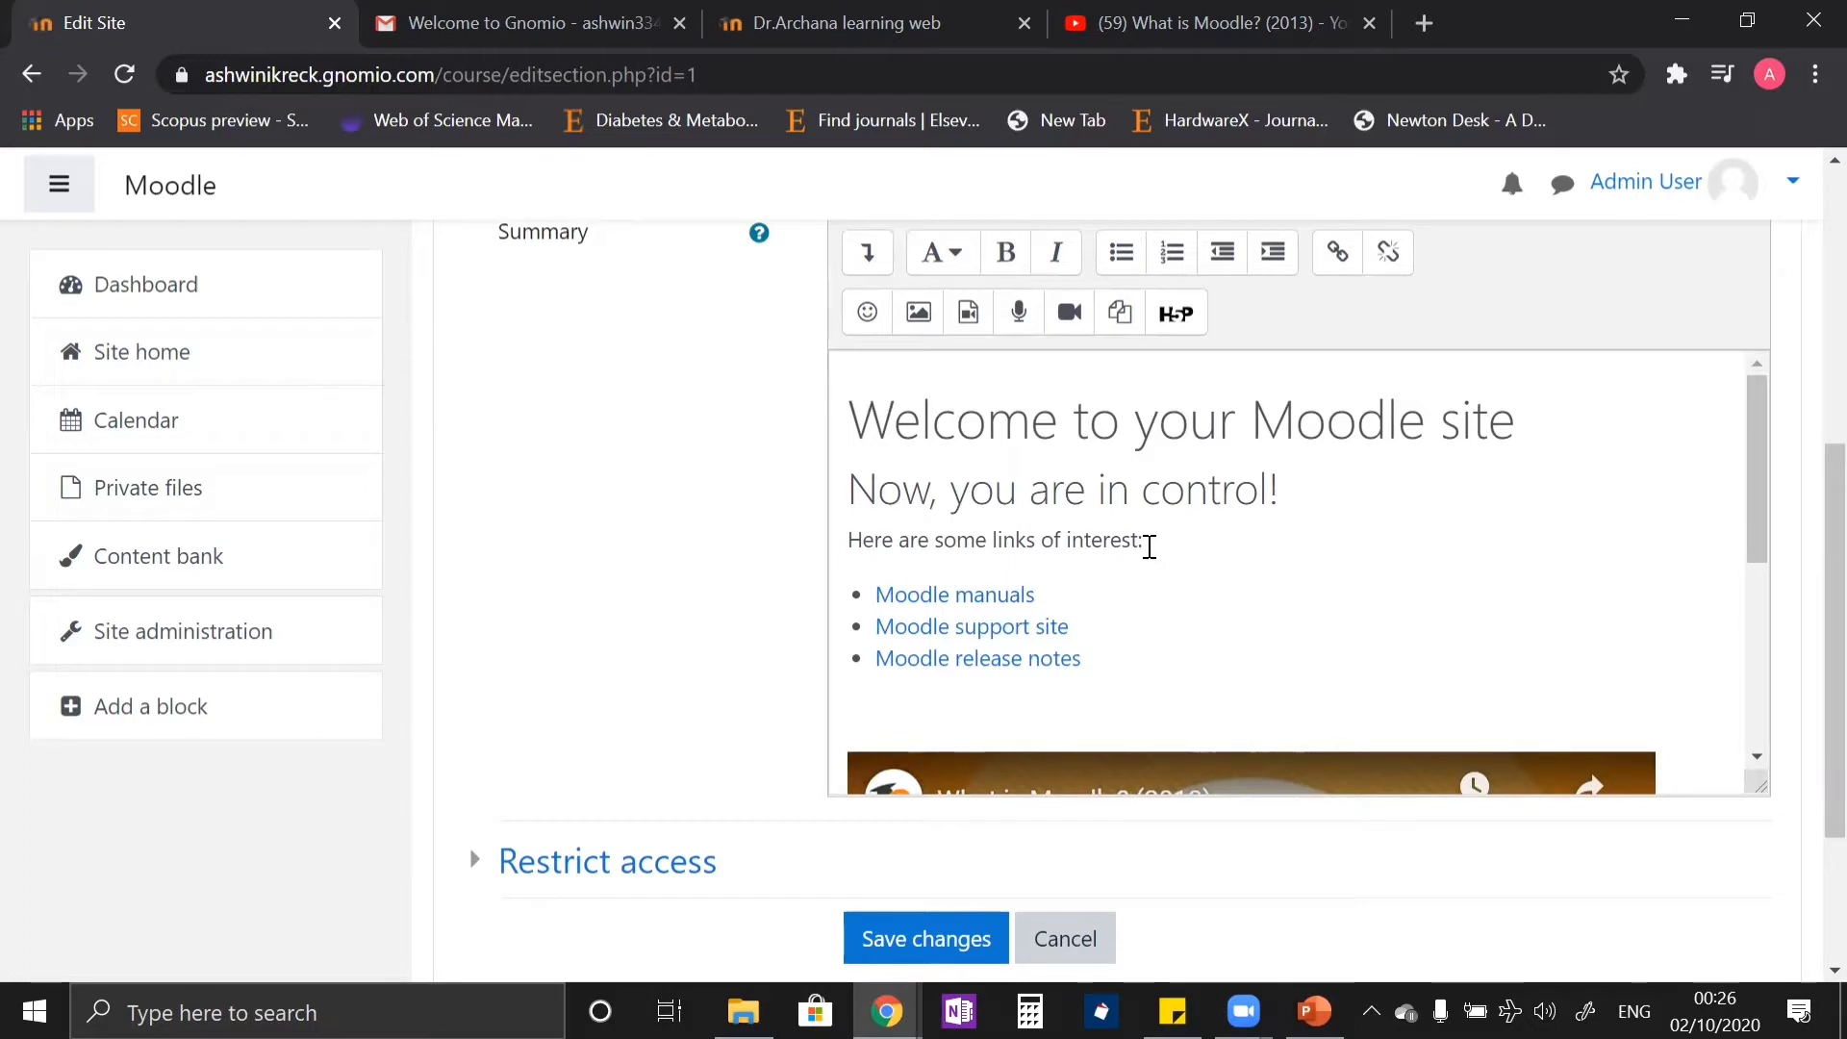
scroll(1149, 546, down, 3)
scroll(1146, 545, up, 3)
click(1521, 684)
key(ctrl+a)
scroll(1522, 684, down, 3)
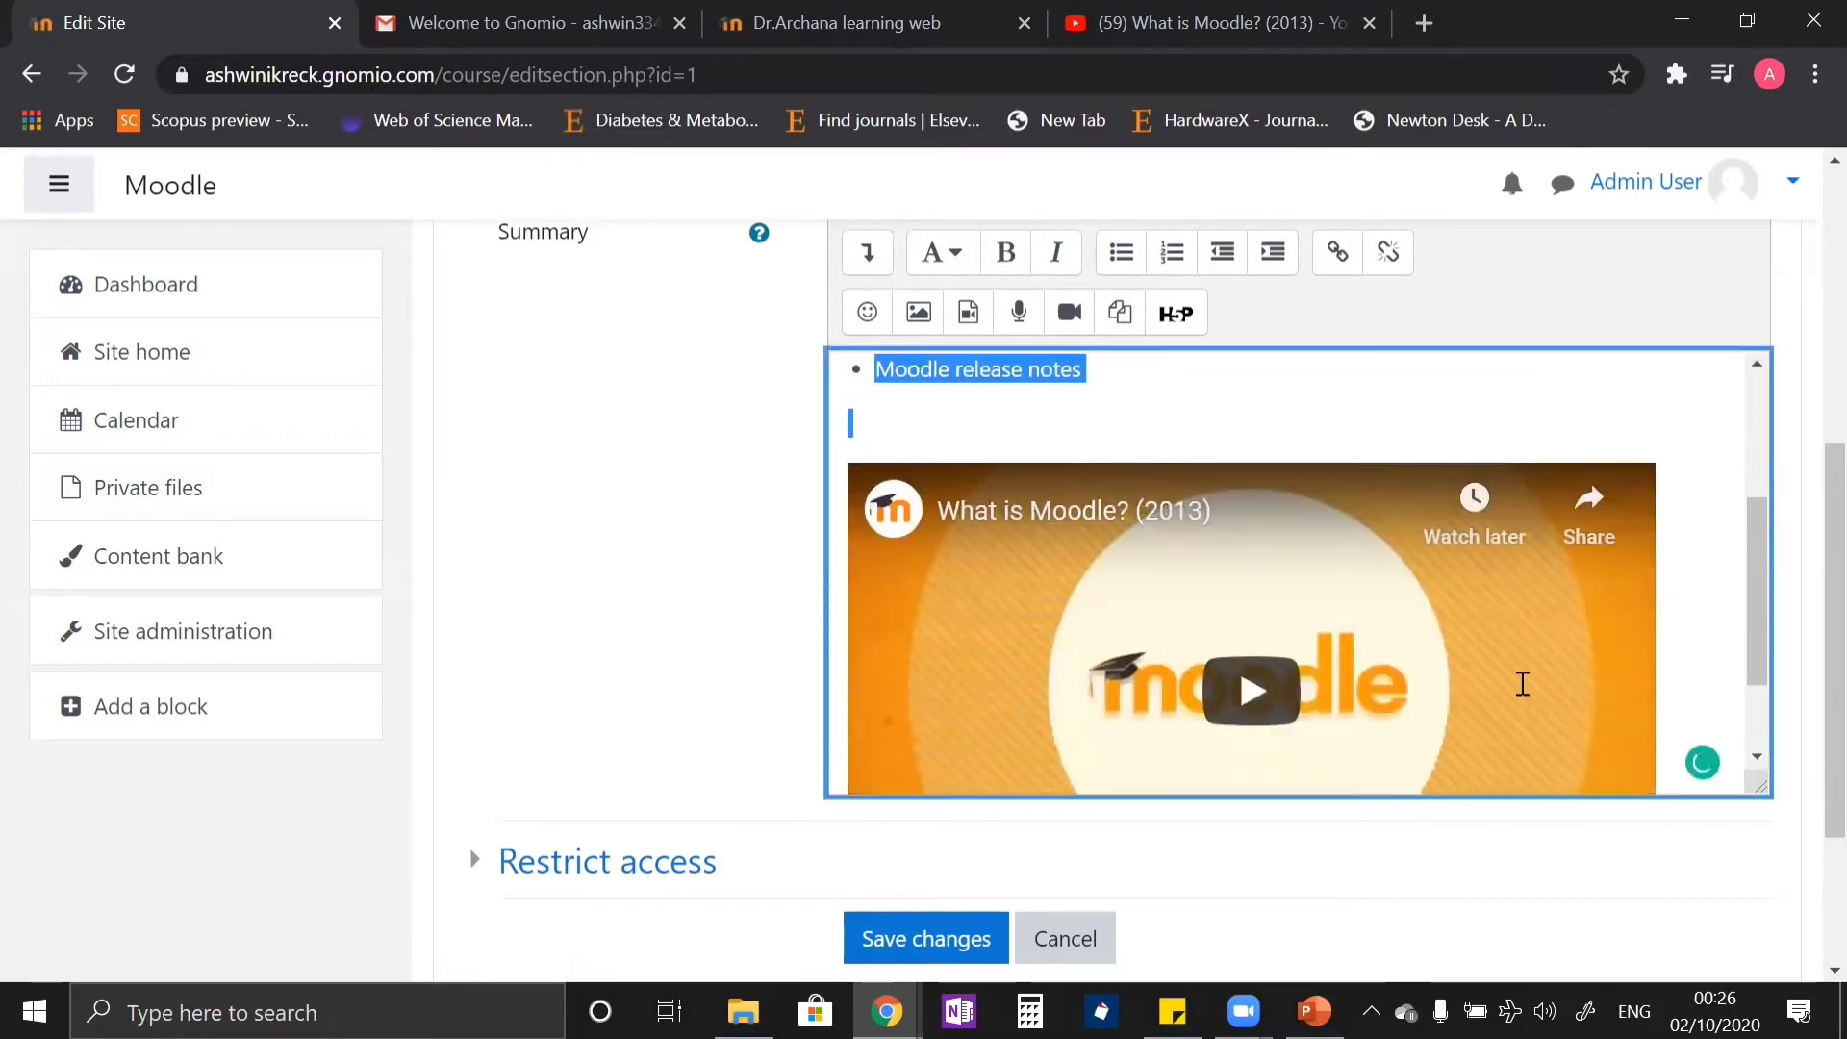
scroll(1615, 639, down, 2)
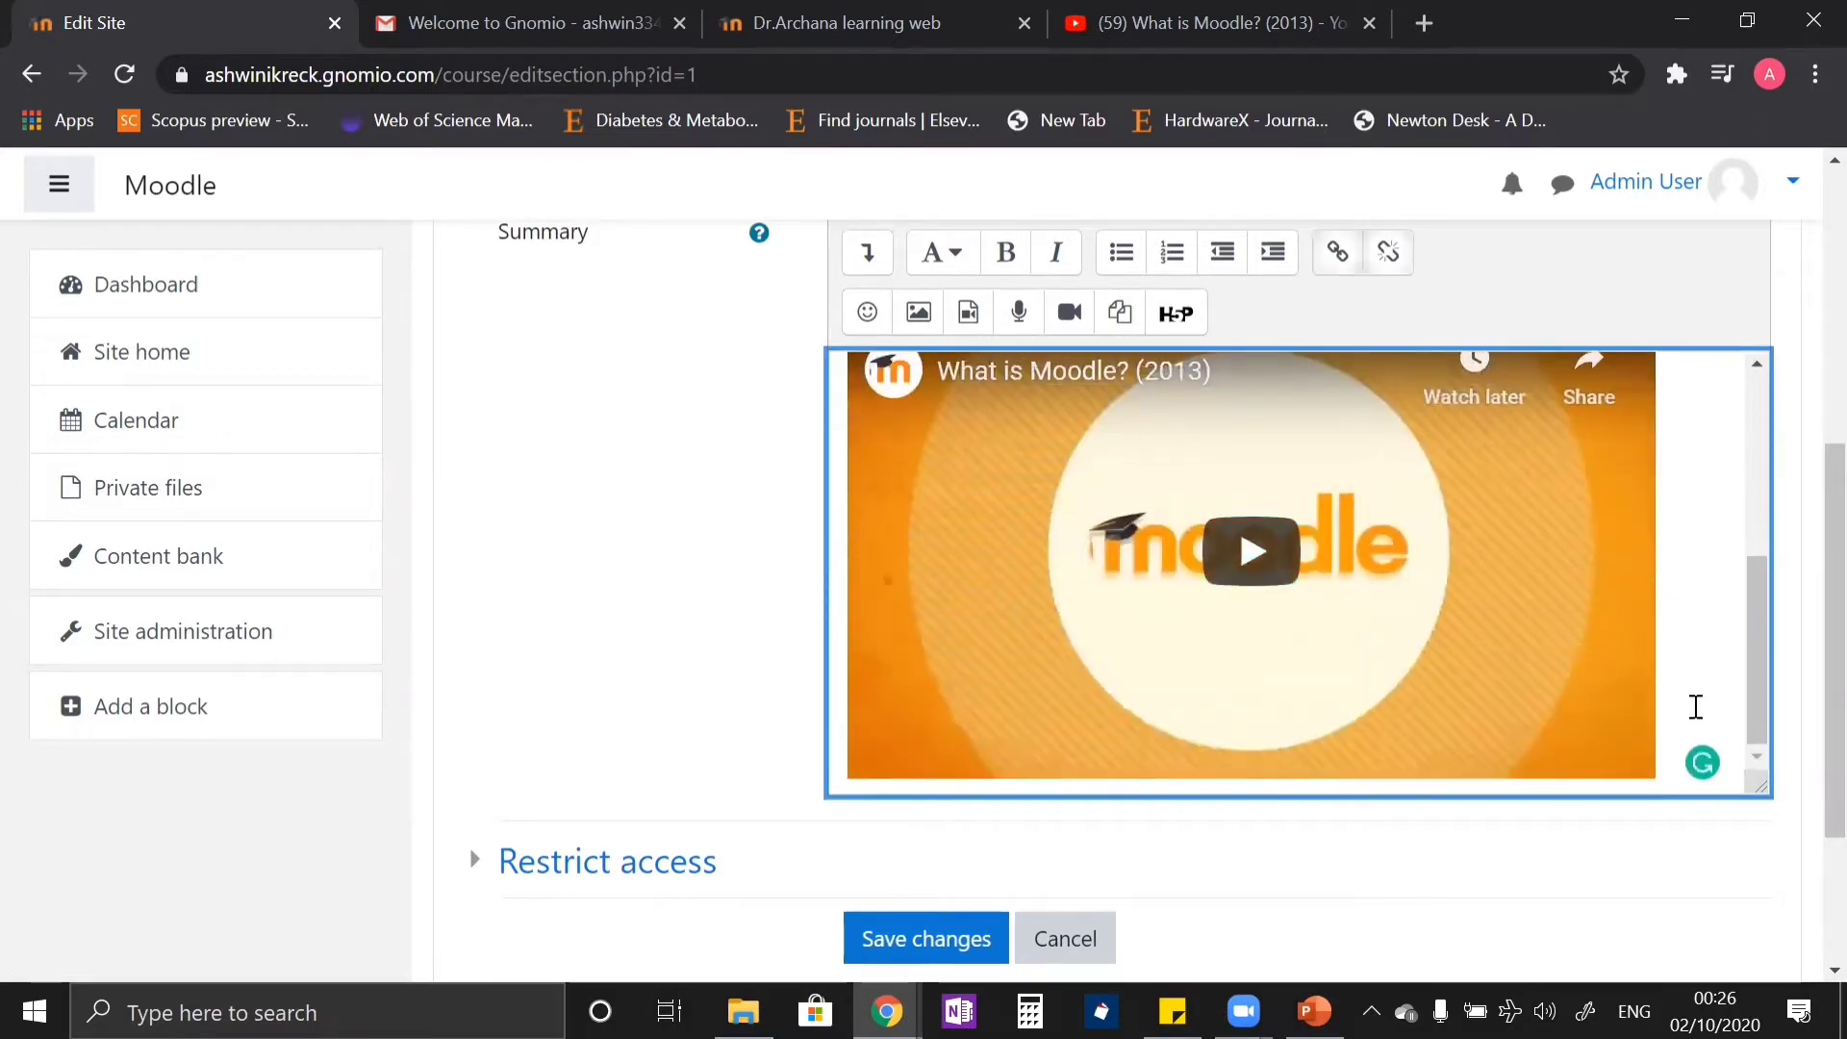
key(Delete)
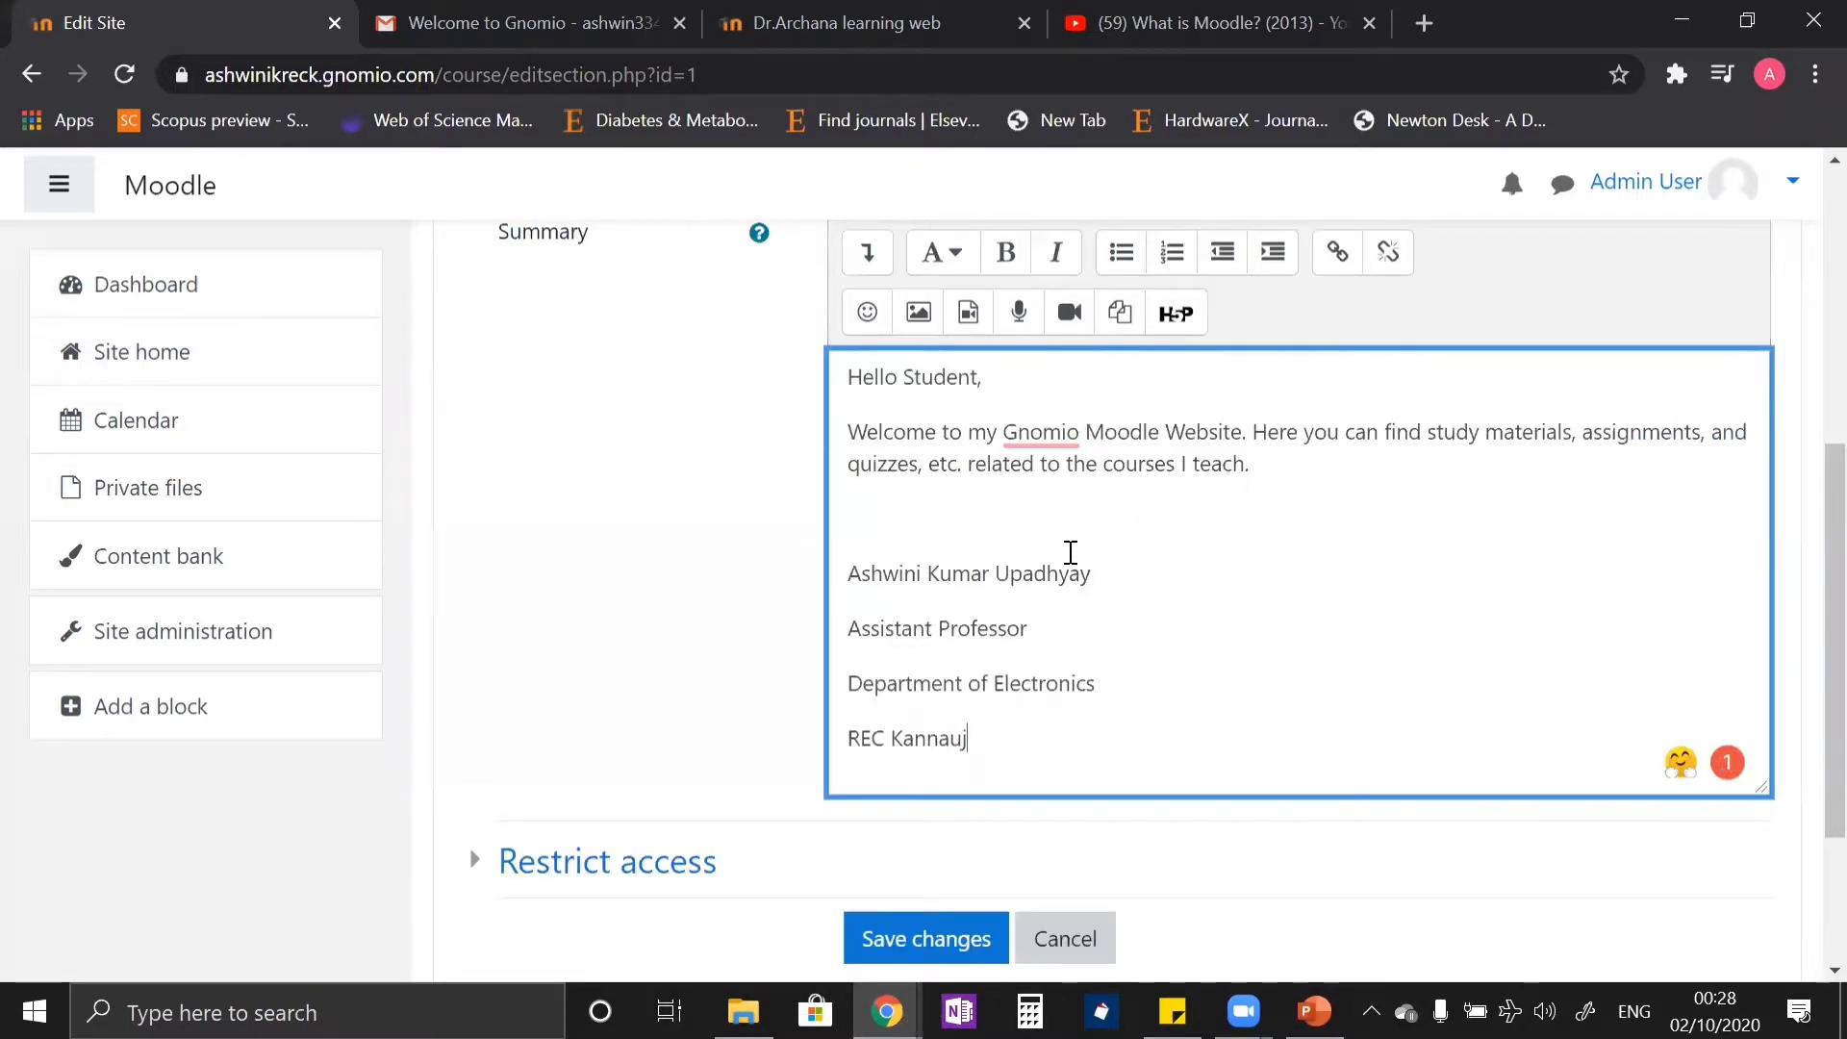
Step: Save the new student welcome message and signature to the site home
scroll(779, 573, up, 3)
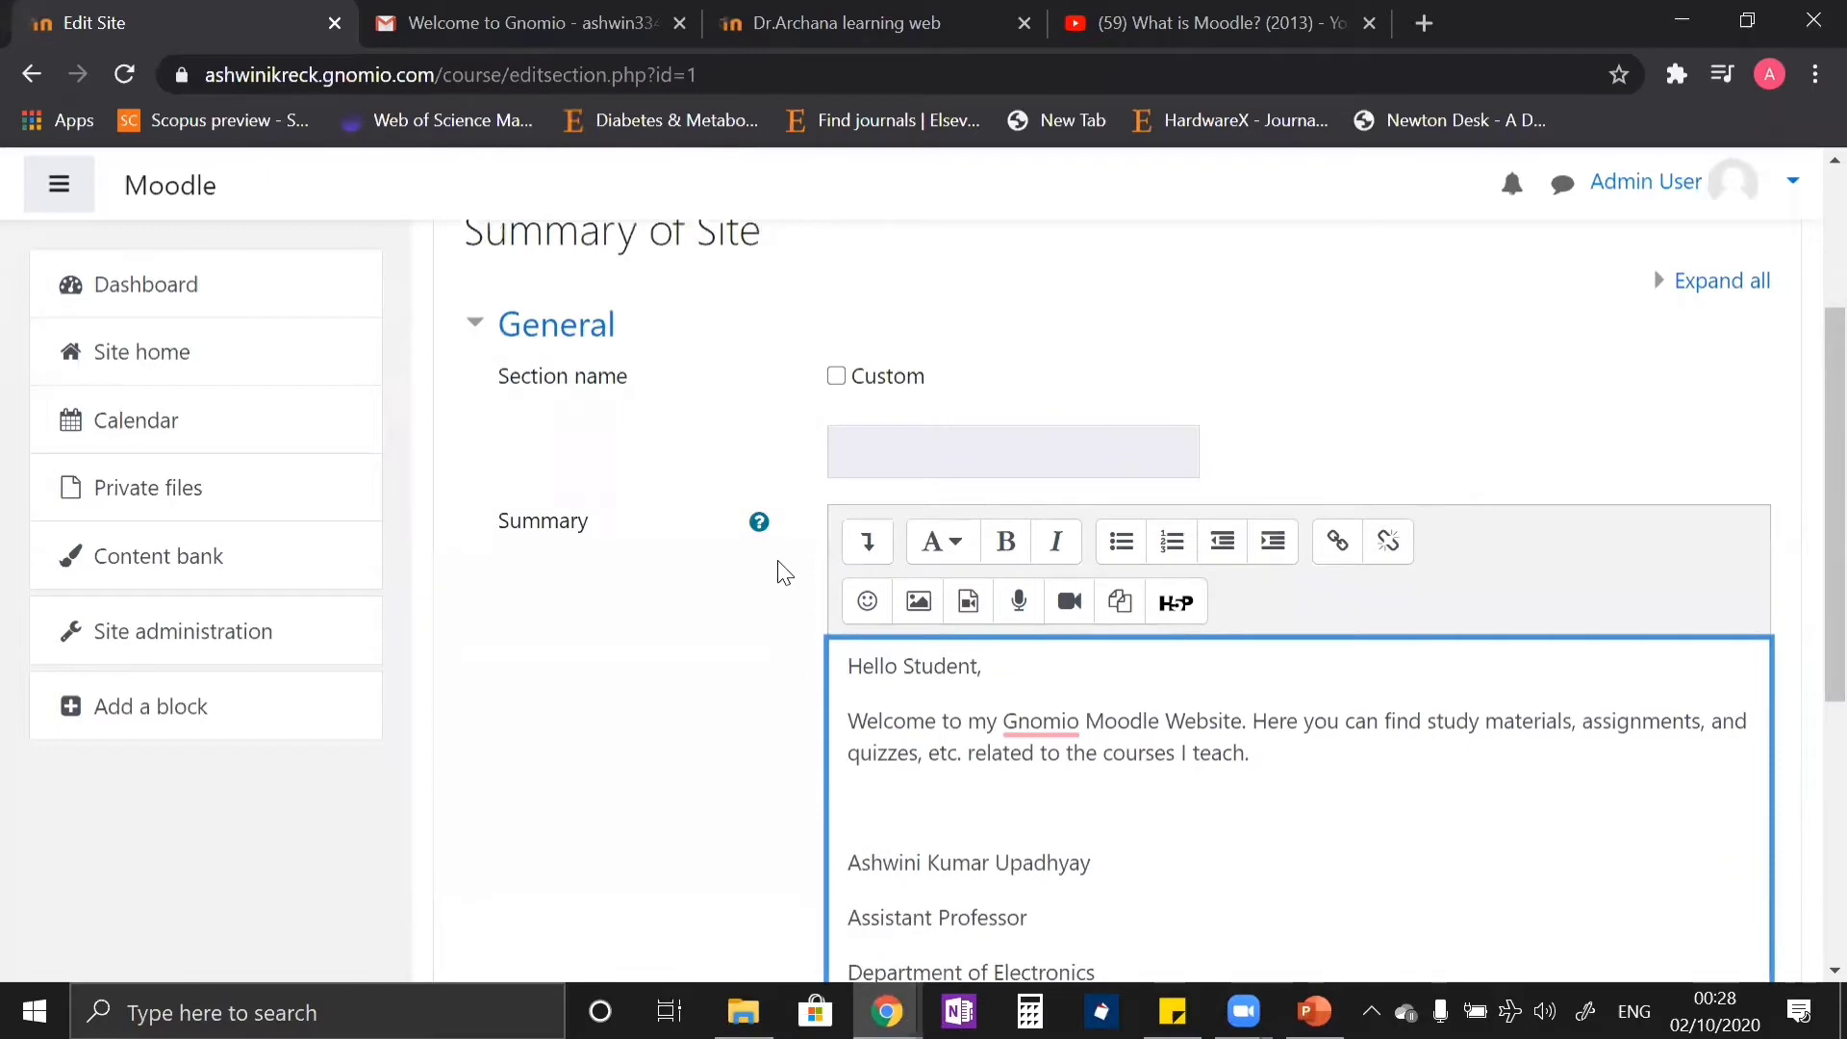
scroll(676, 764, down, 3)
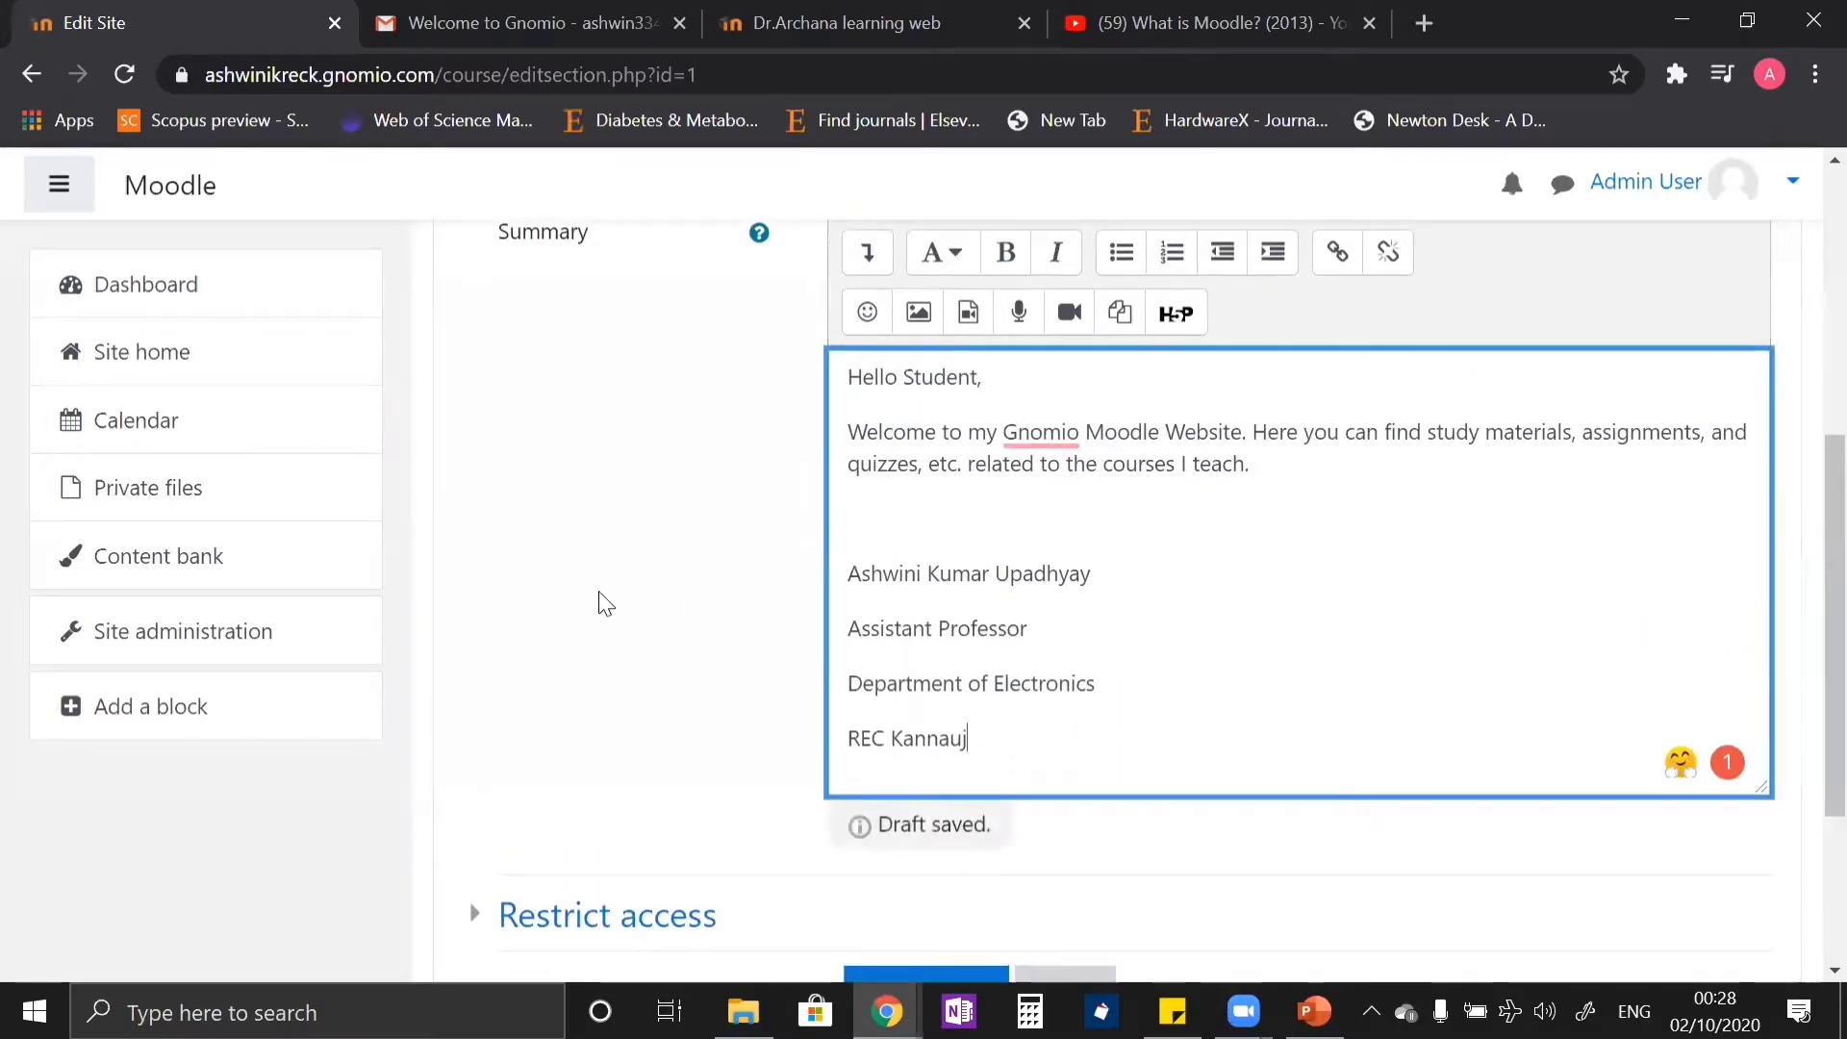
scroll(625, 620, down, 3)
click(877, 707)
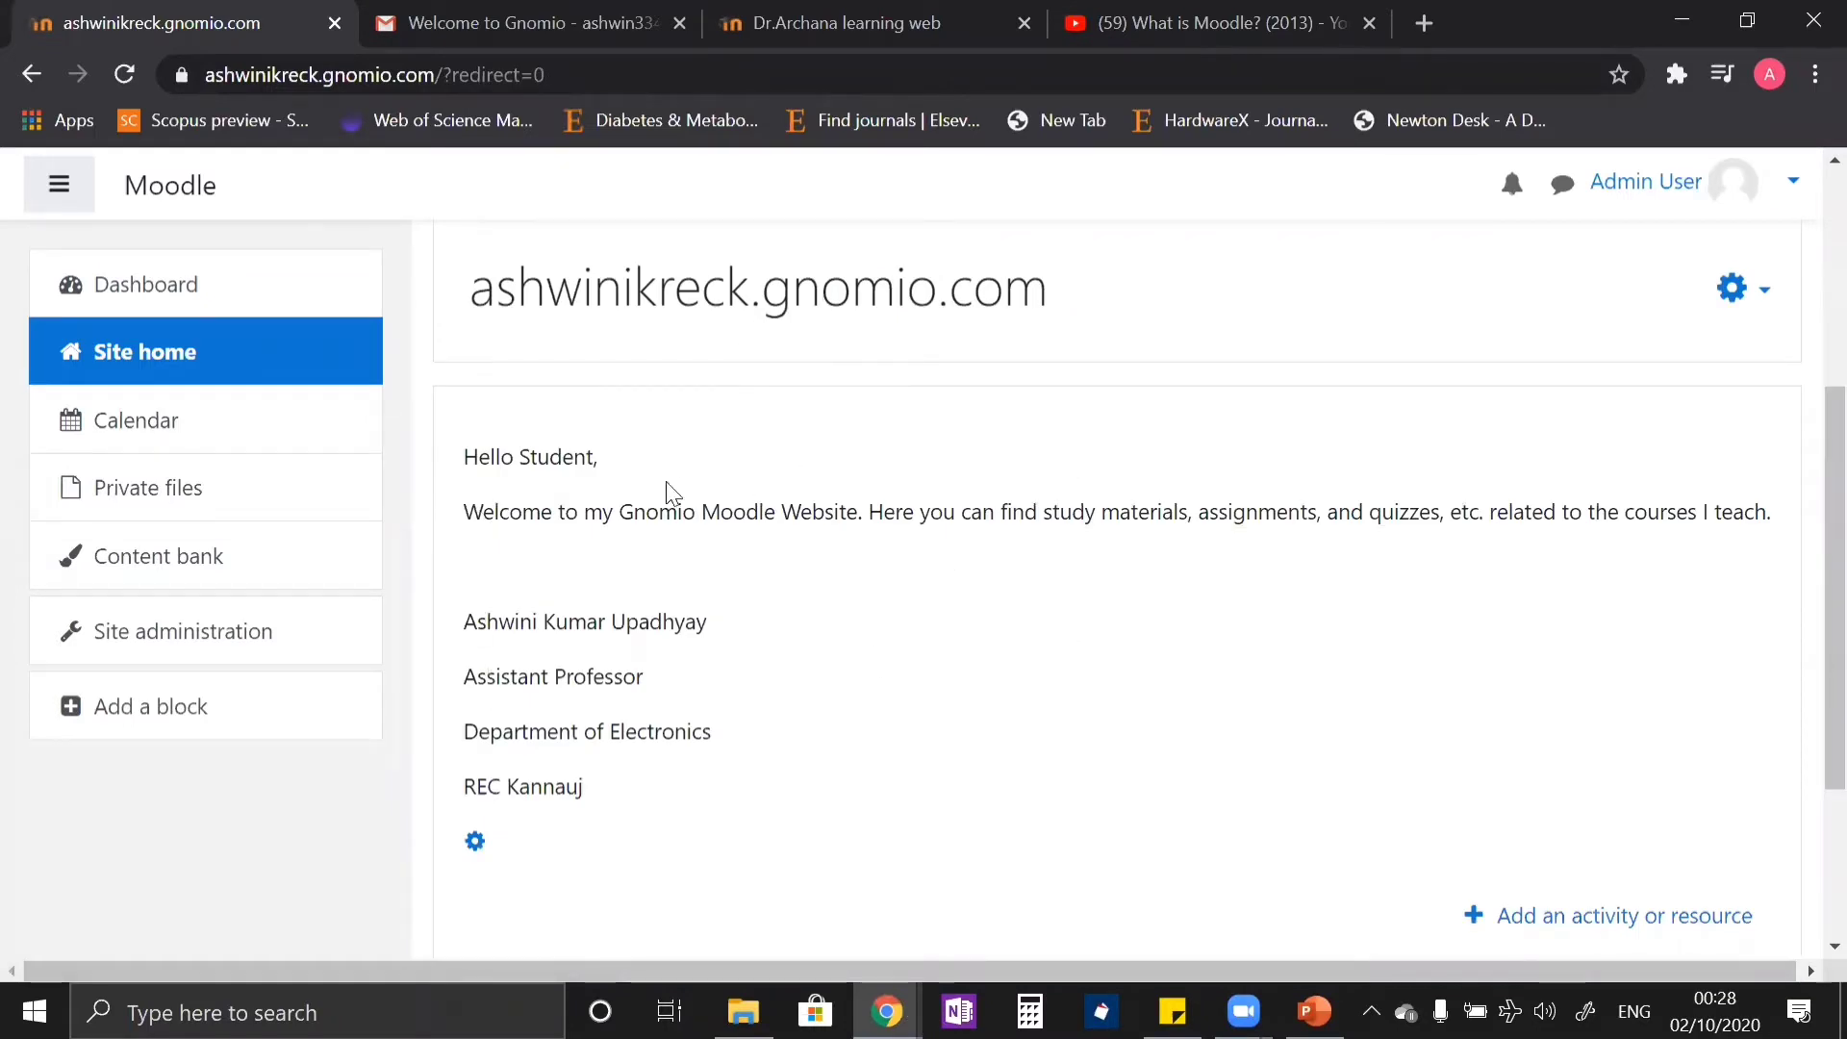
Step: Turn site home editing off and then back on from the gear menu
scroll(1328, 583, up, 1)
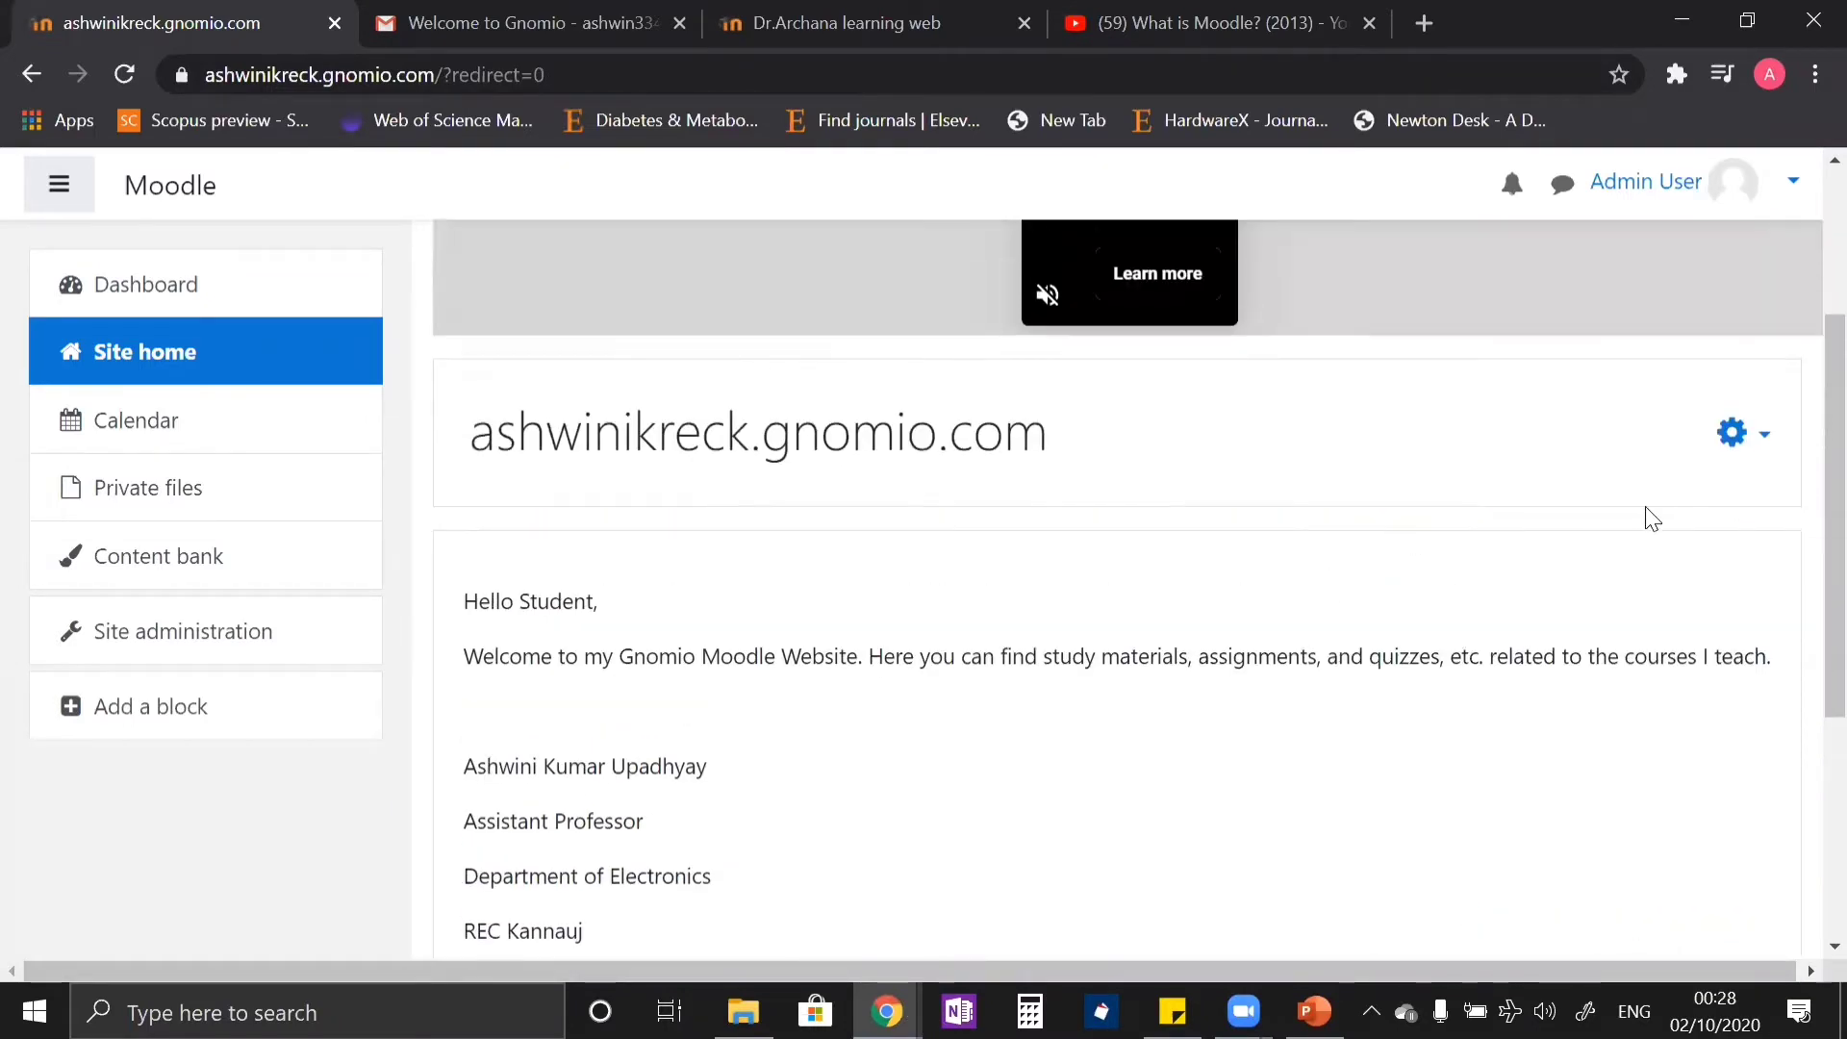
click(1735, 435)
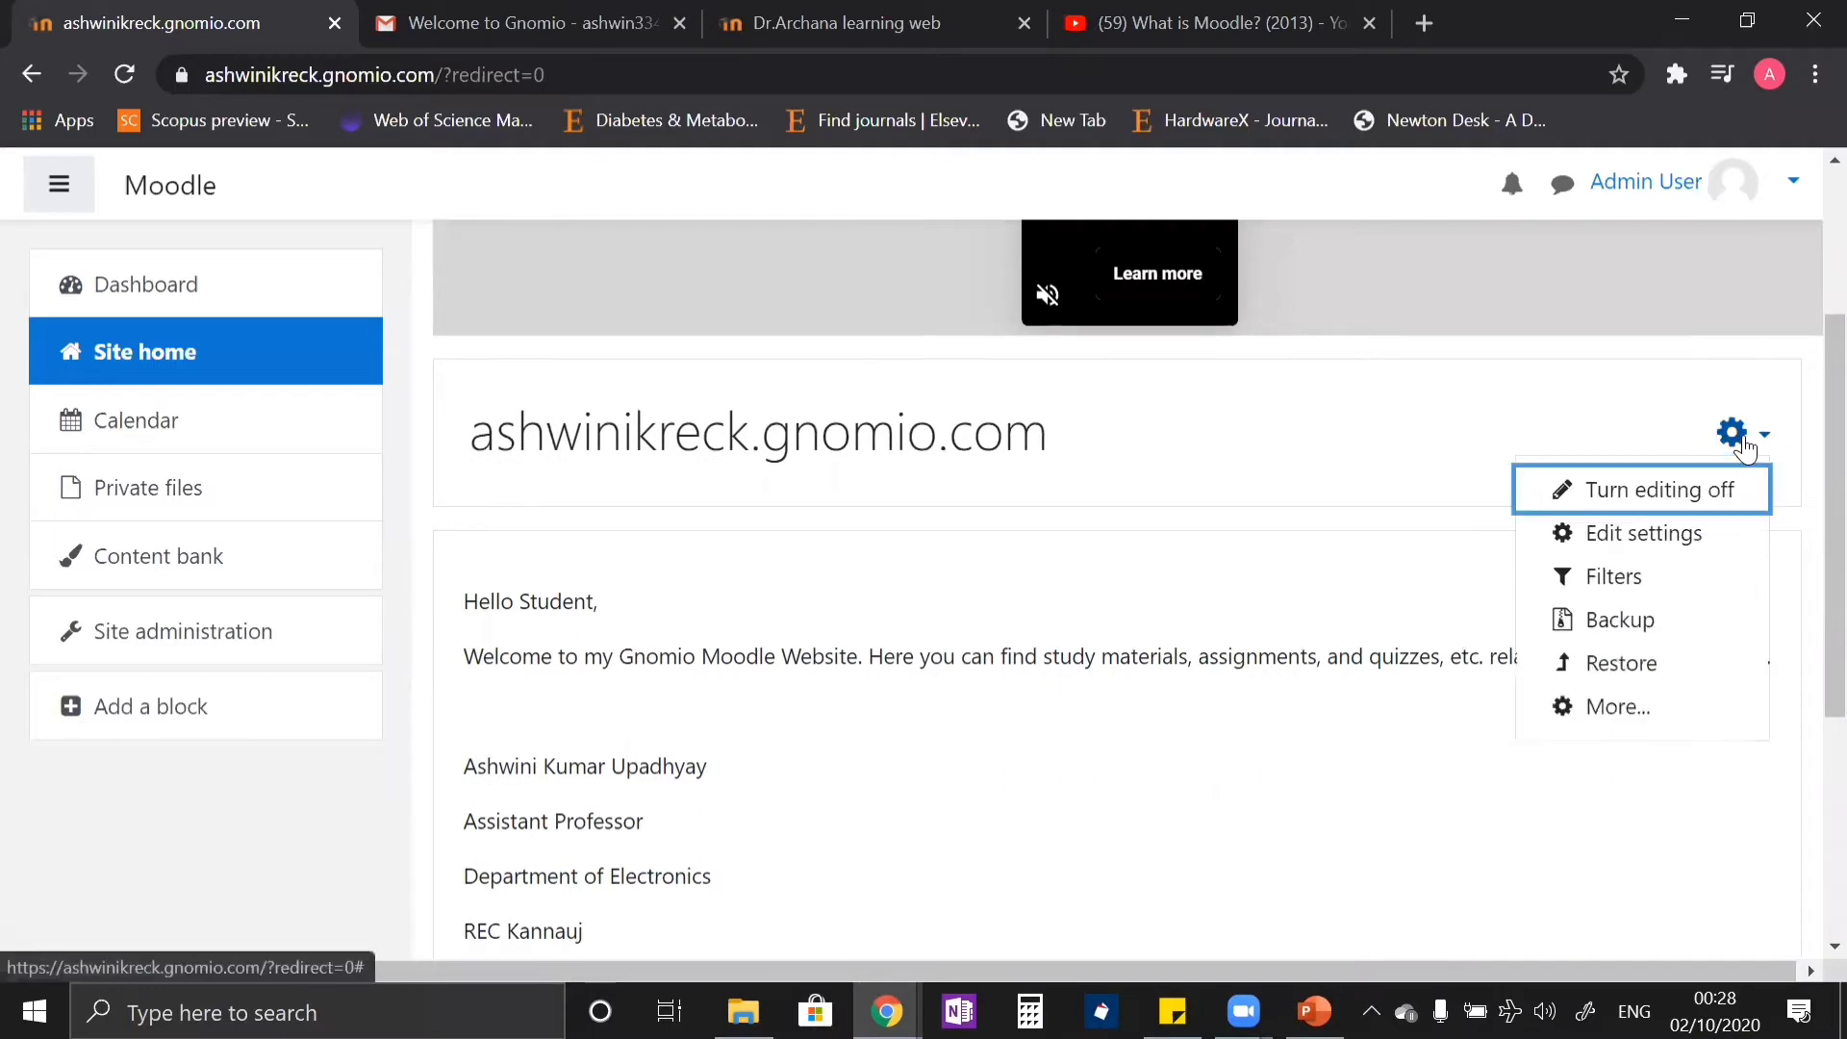
click(1673, 493)
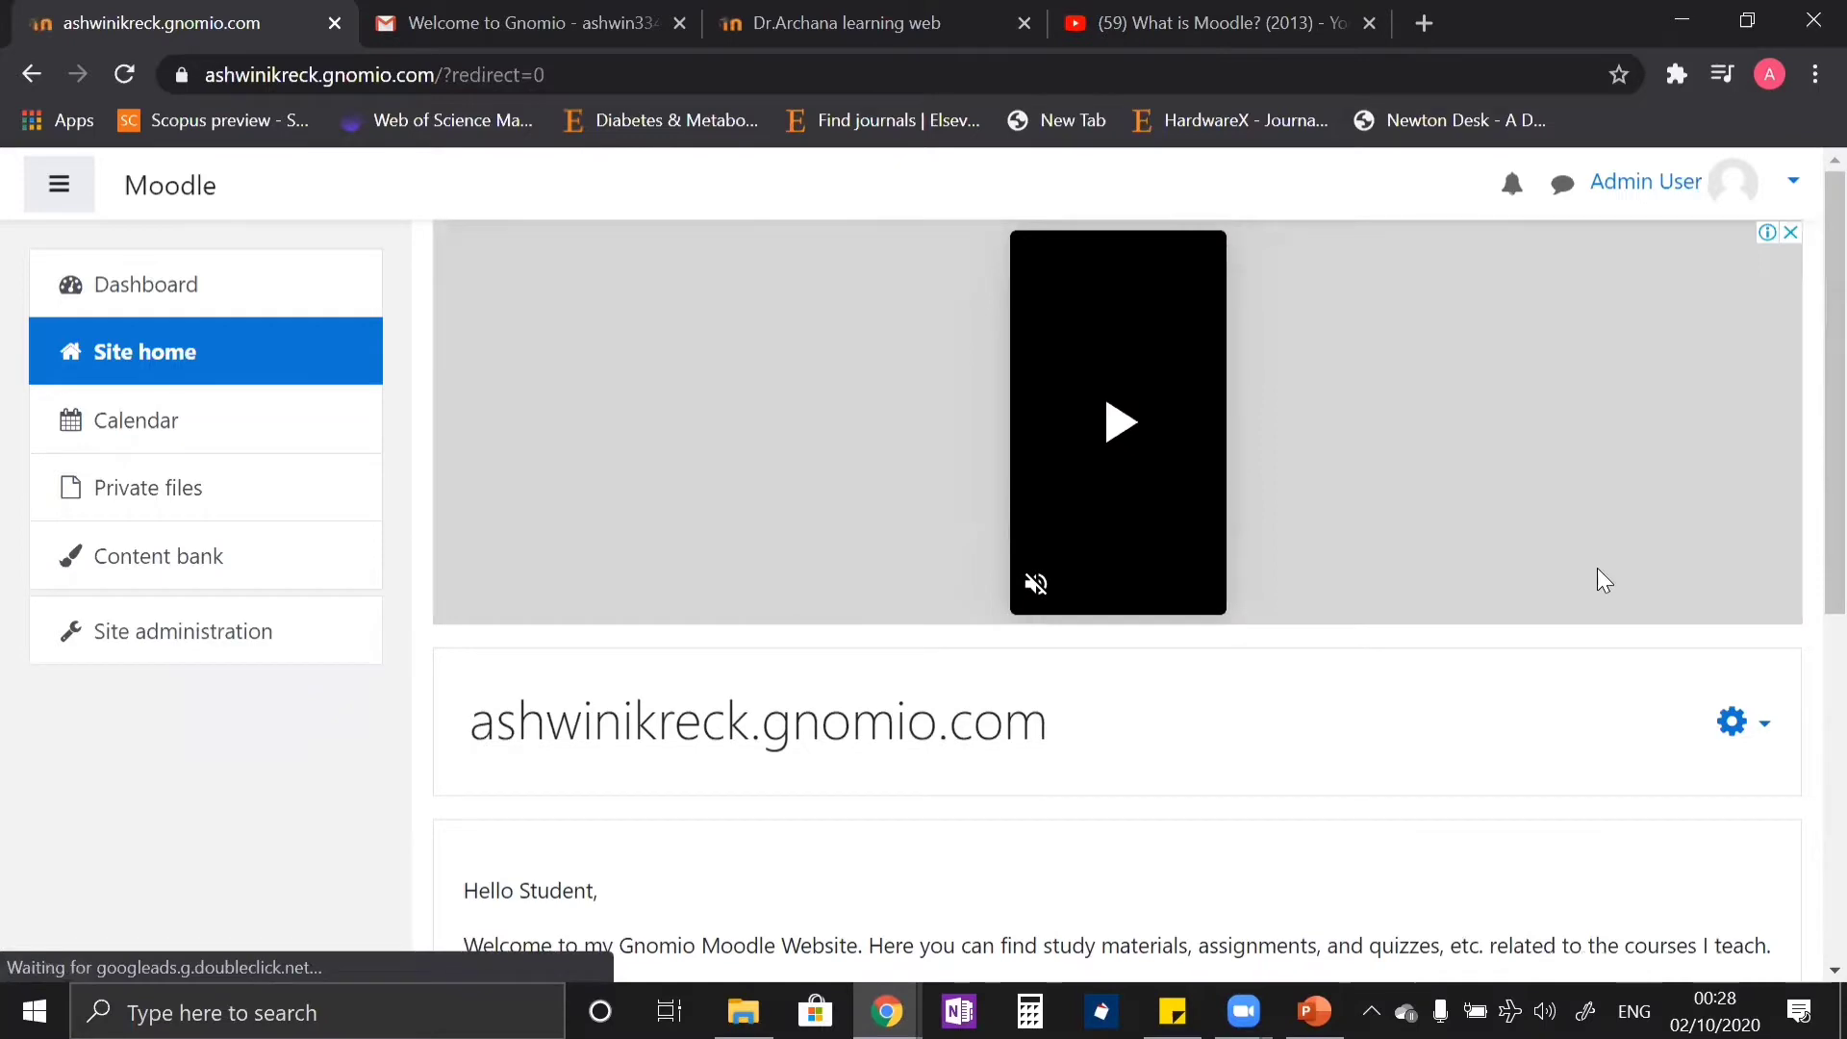
scroll(1591, 621, down, 7)
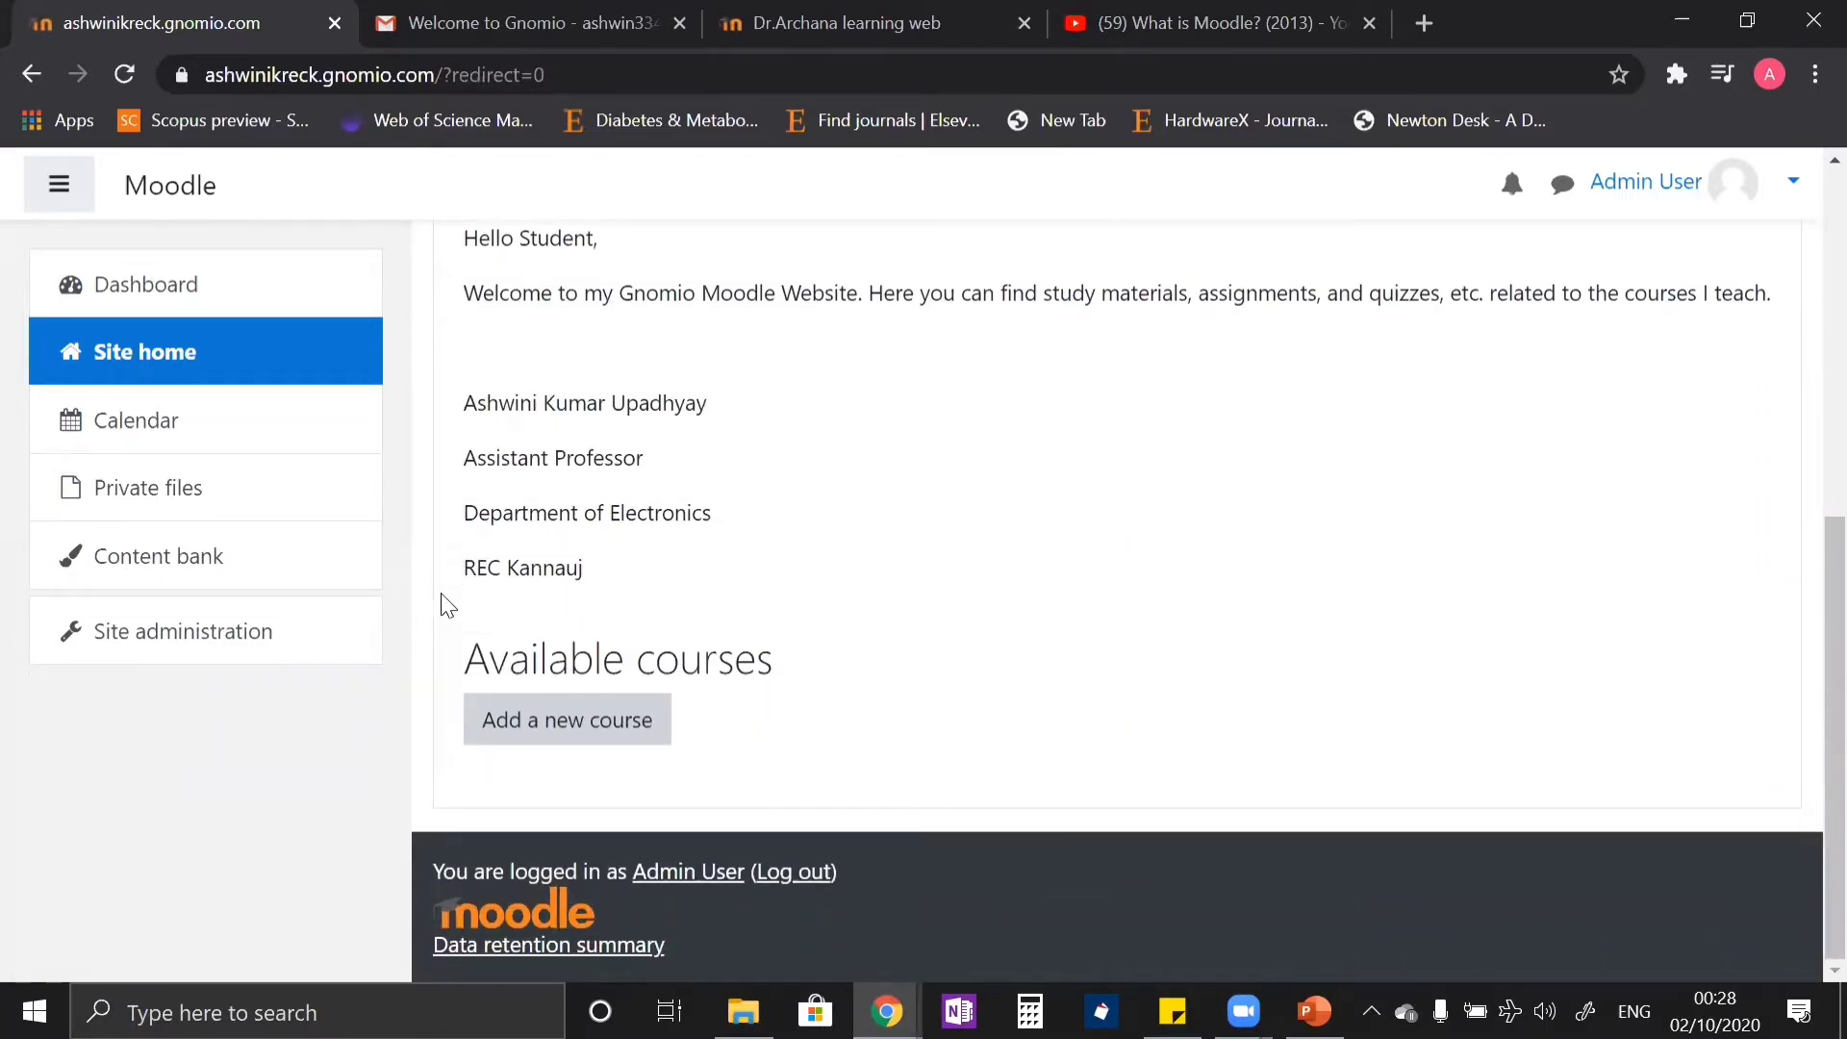
scroll(626, 461, up, 3)
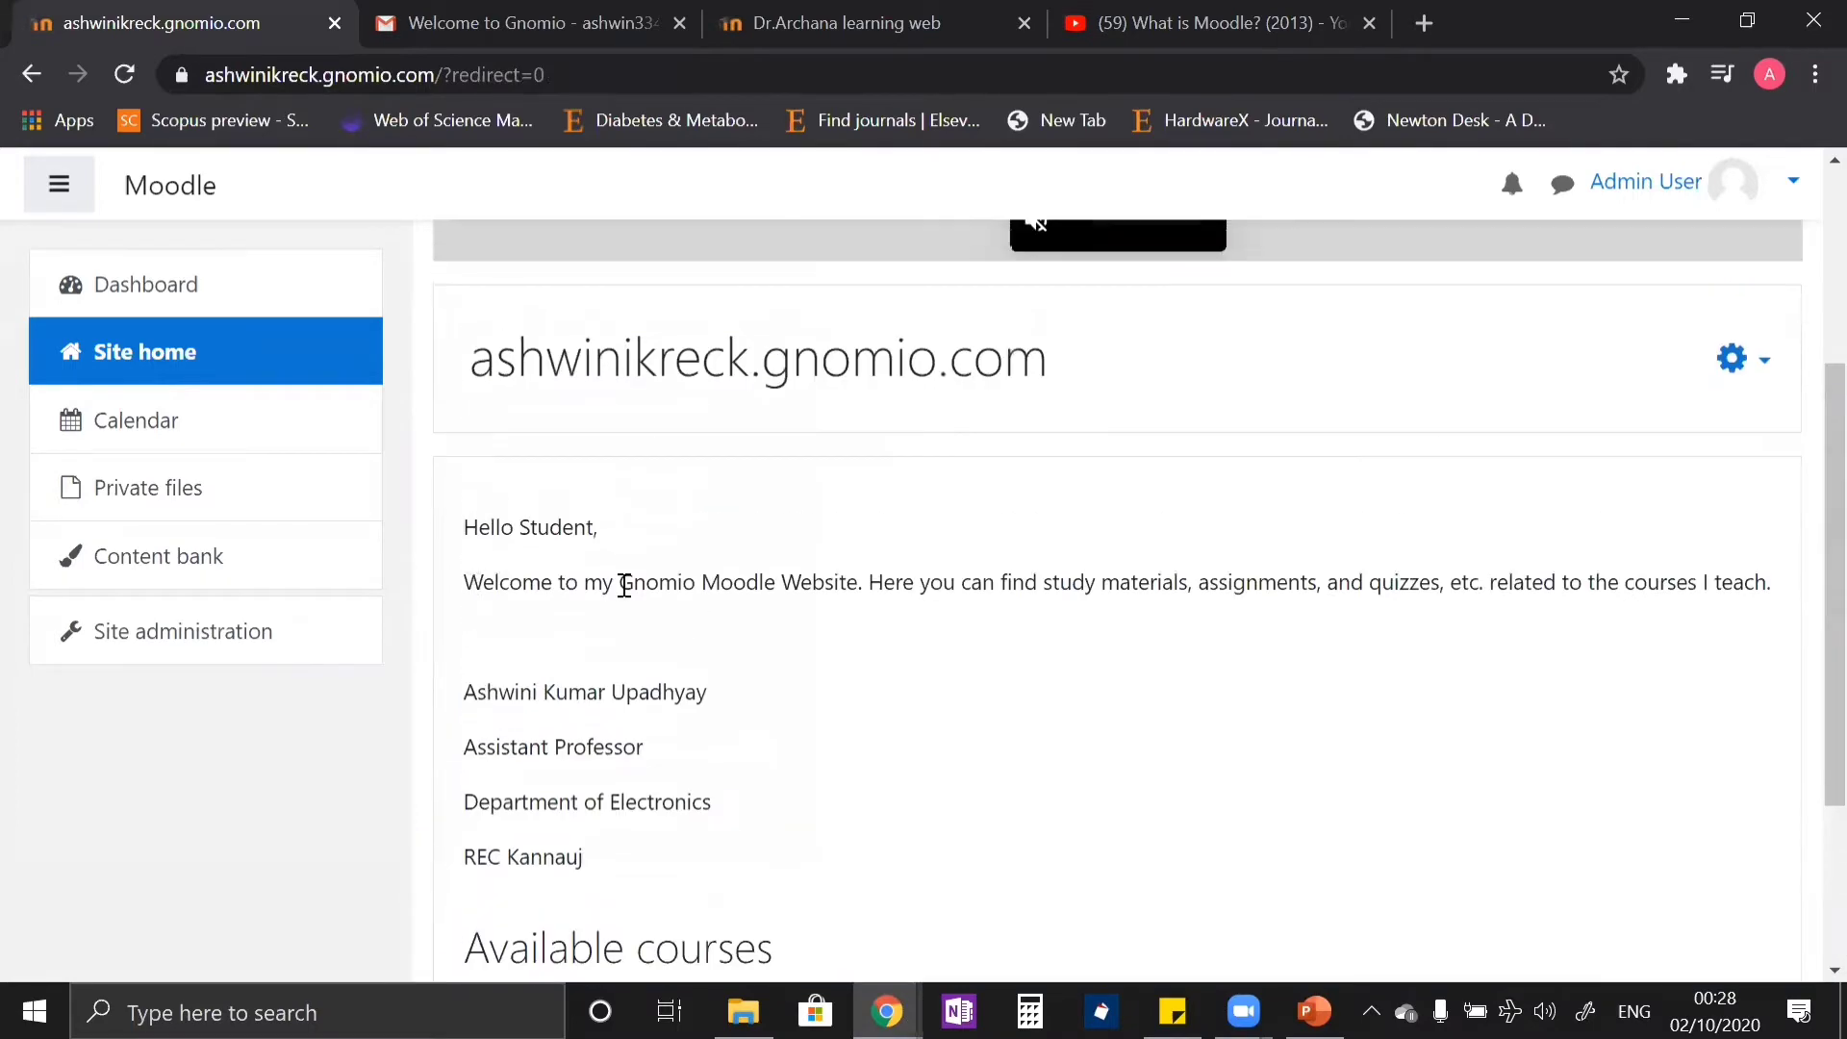
scroll(927, 586, down, 2)
scroll(1447, 586, down, 2)
scroll(1472, 567, up, 5)
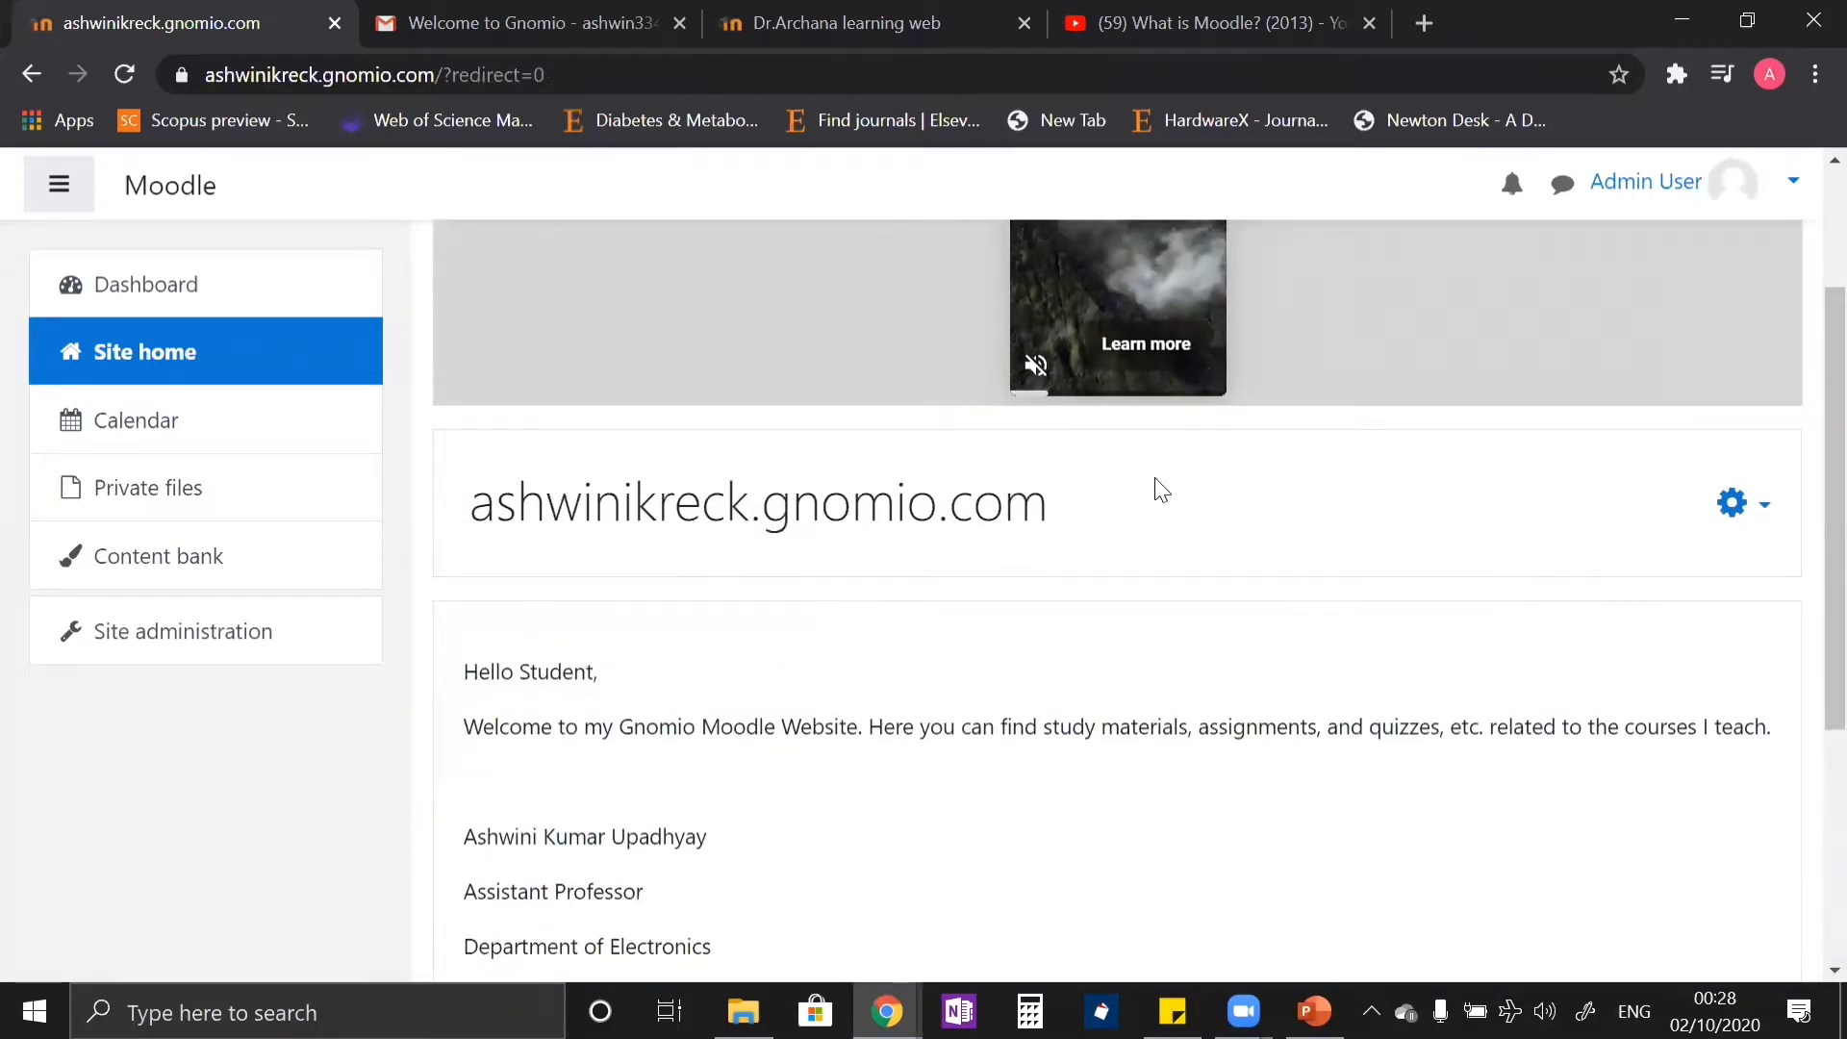
click(1734, 503)
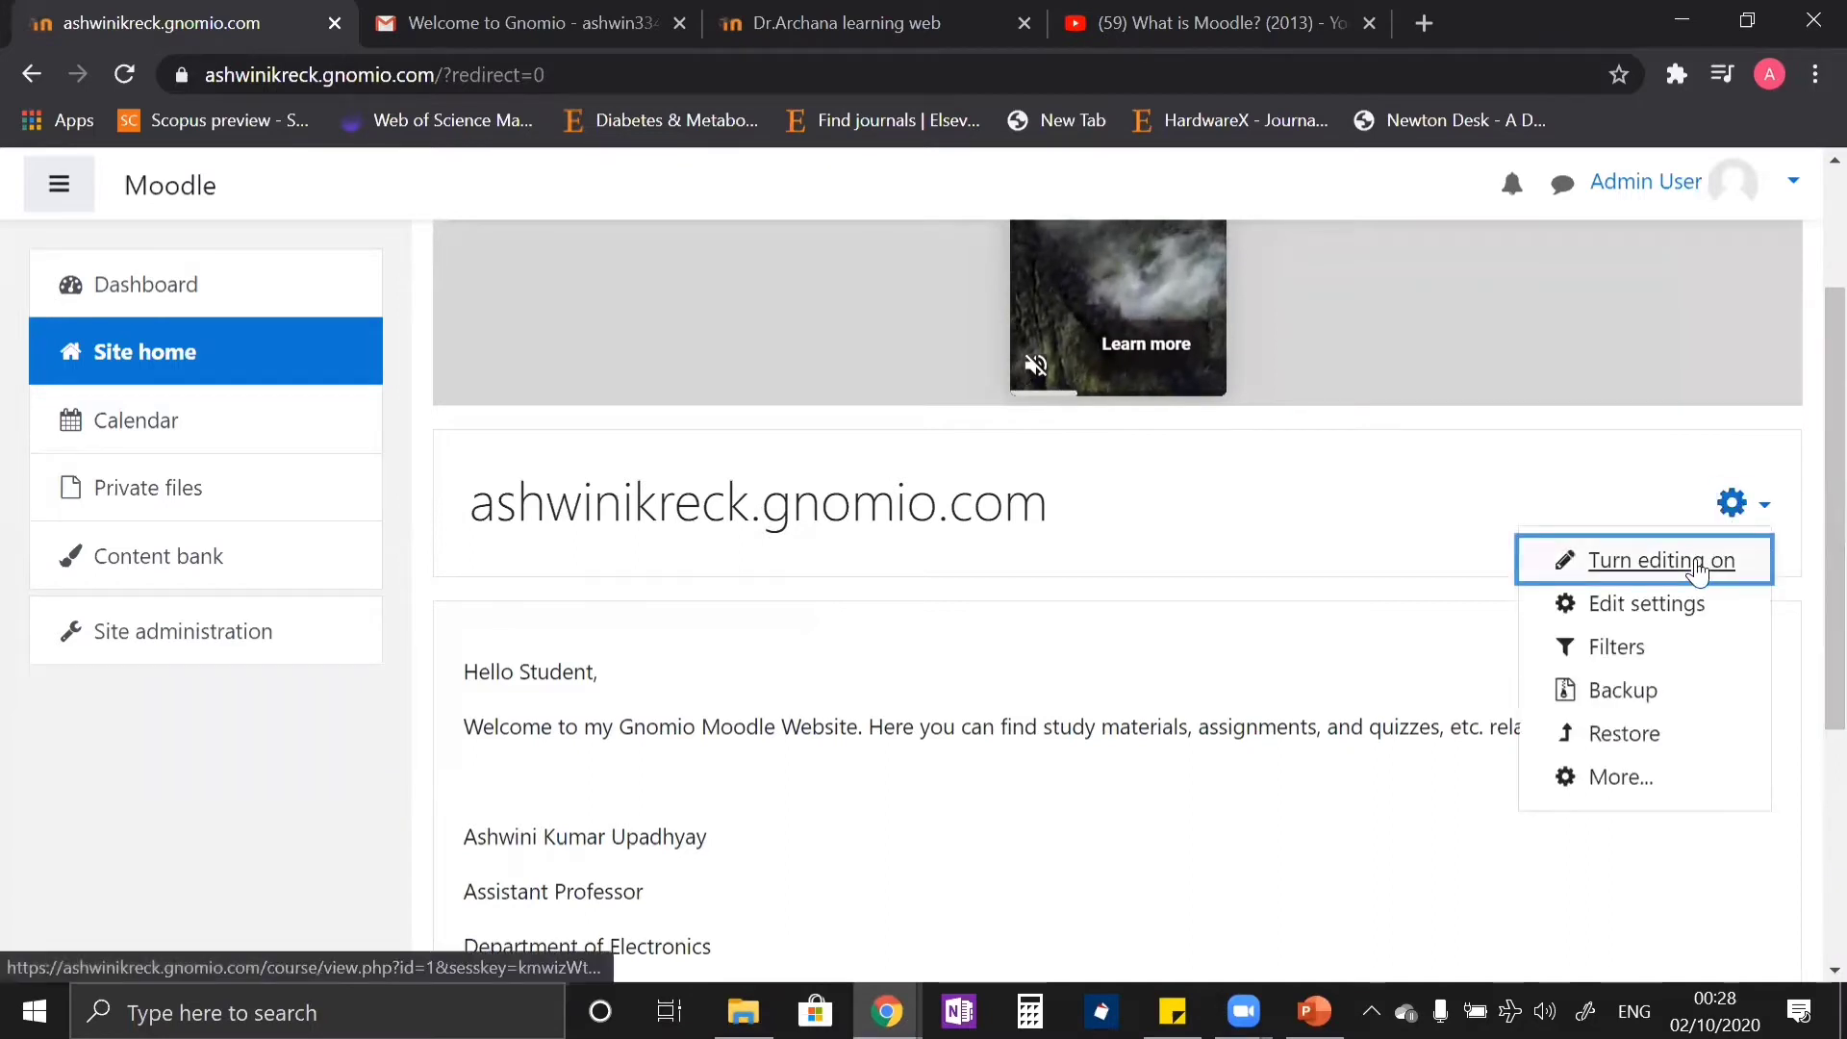
click(1549, 555)
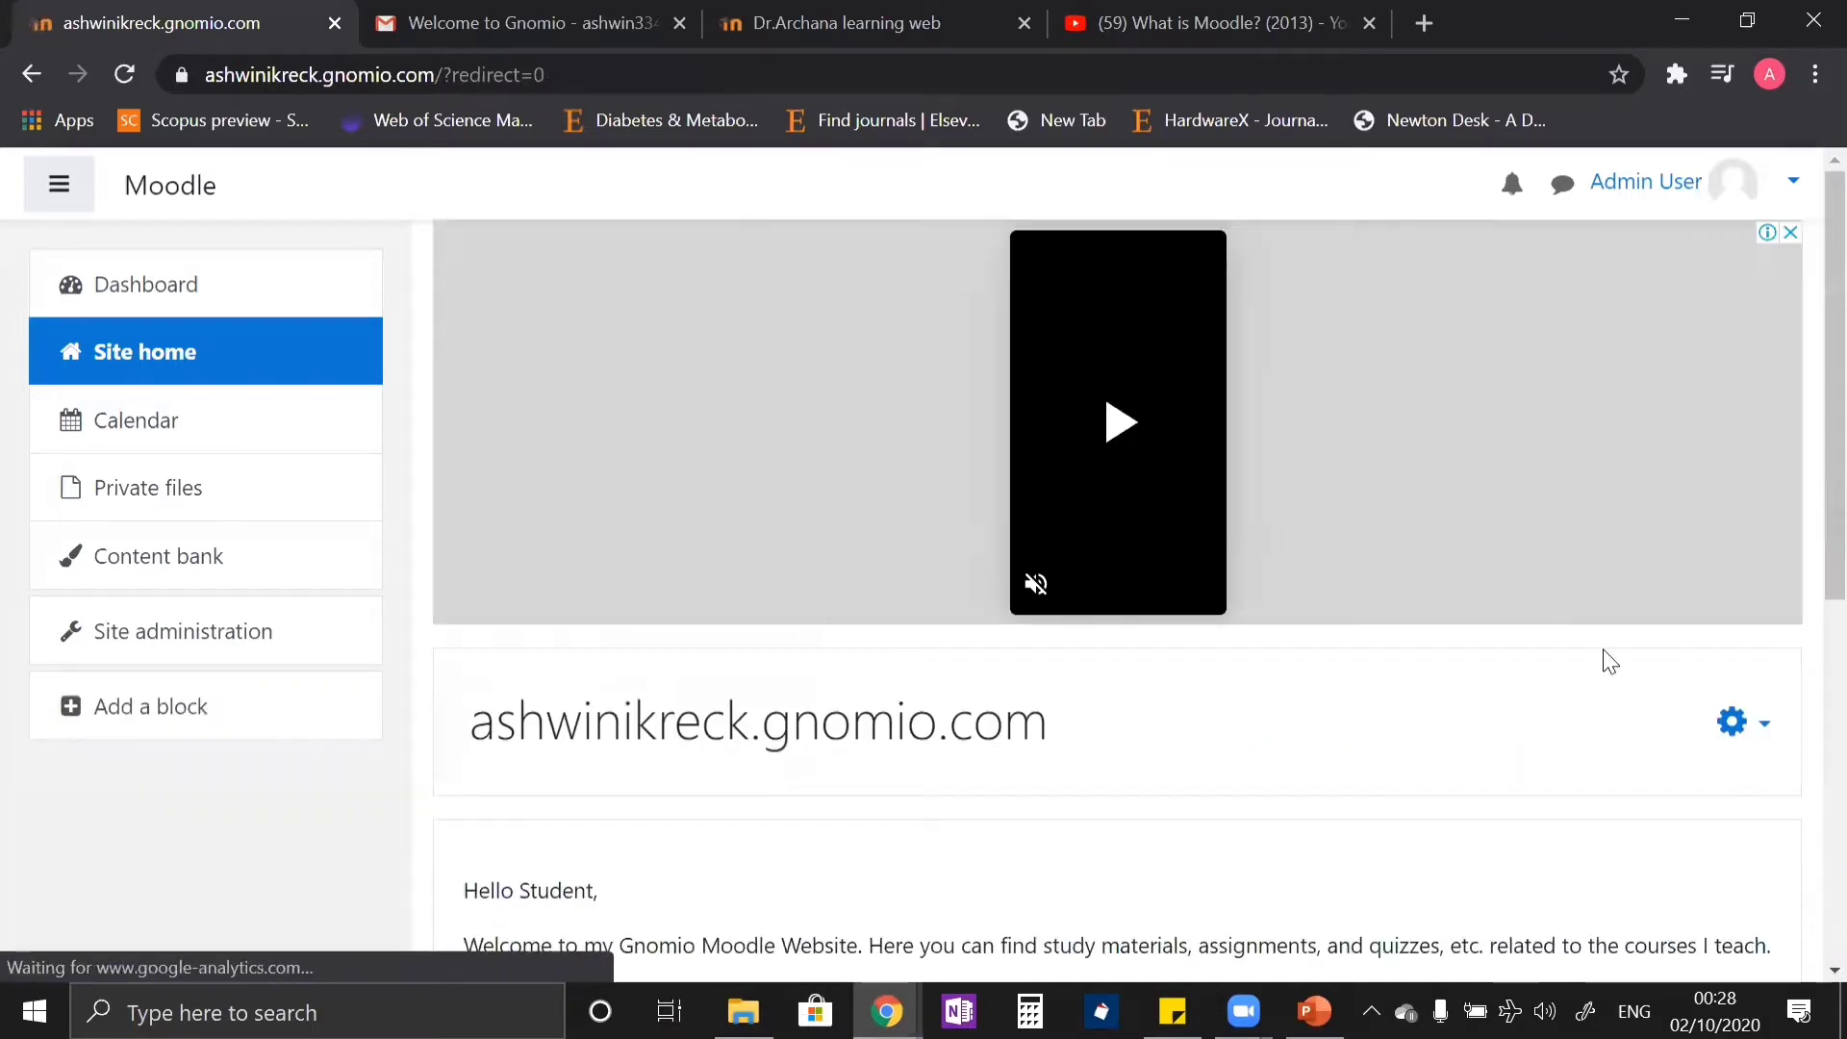
Step: Open the front page Edit settings from the site title's gear menu
scroll(1774, 519, down, 3)
click(1737, 431)
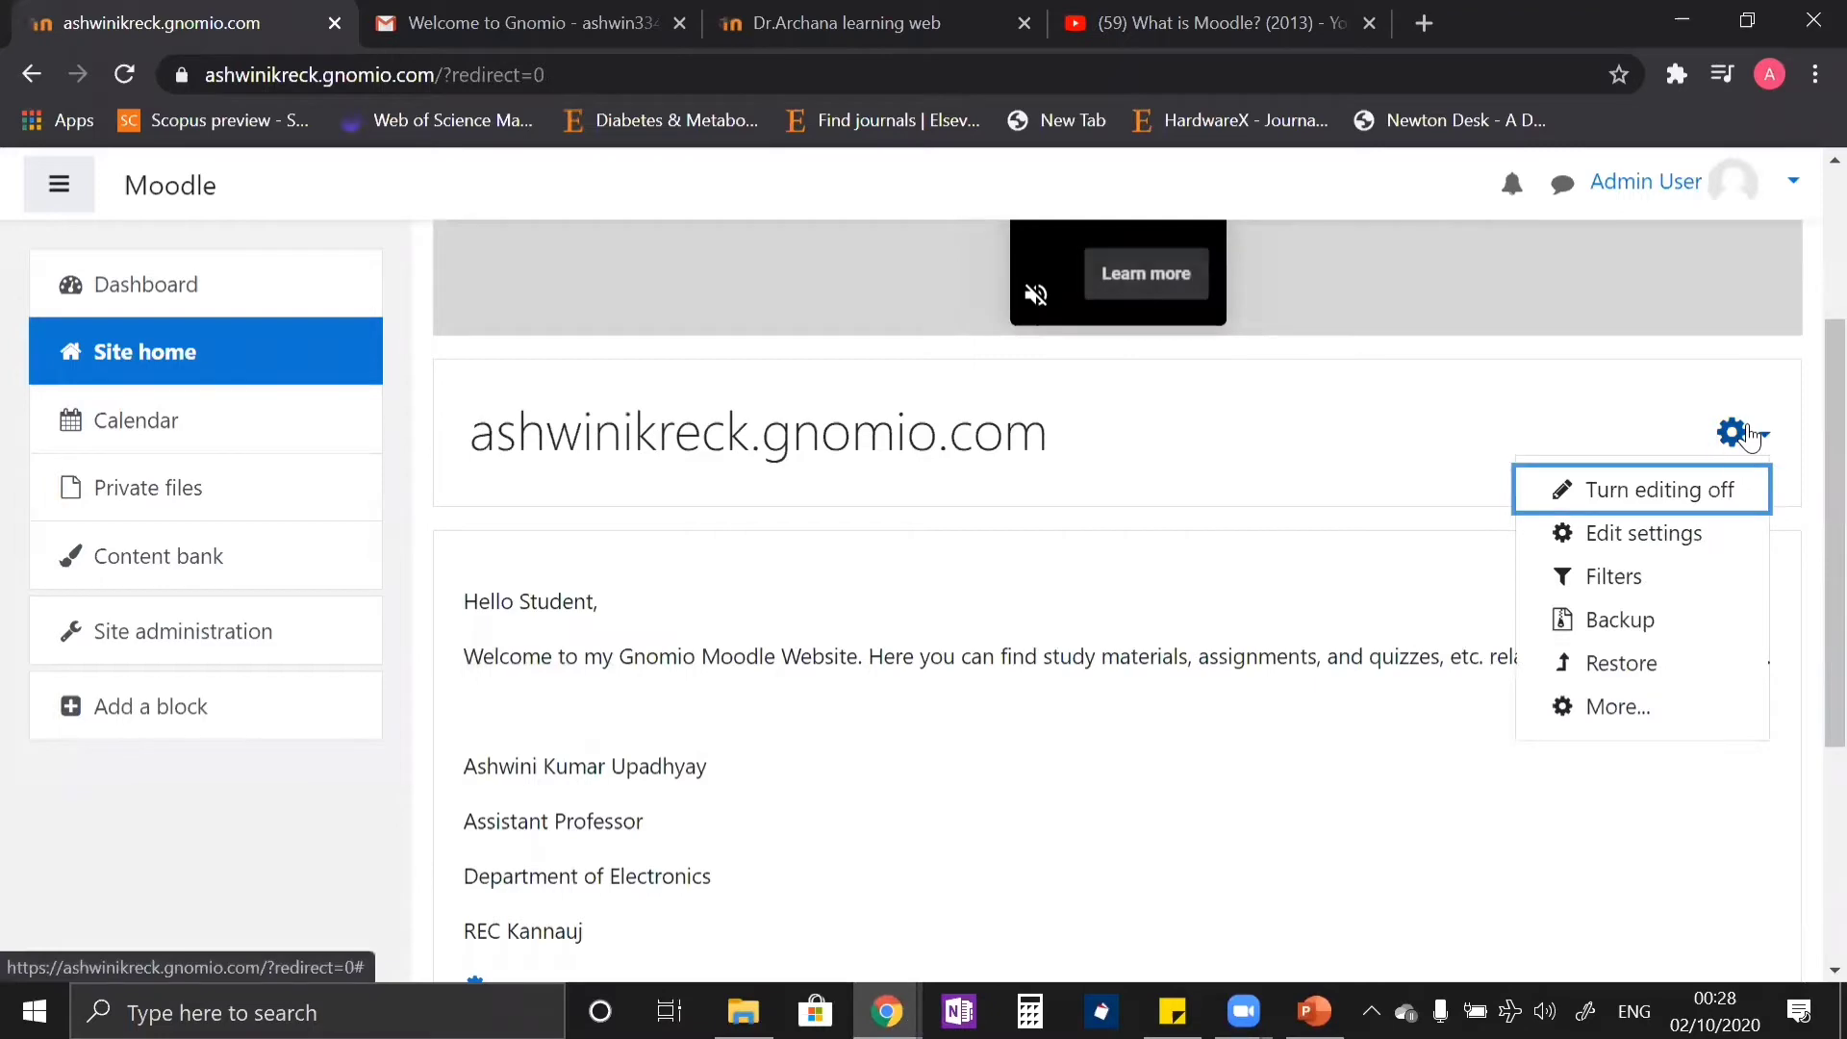
click(1623, 556)
Step: Enter the new full and short site names in Front page settings
scroll(1184, 569, down, 5)
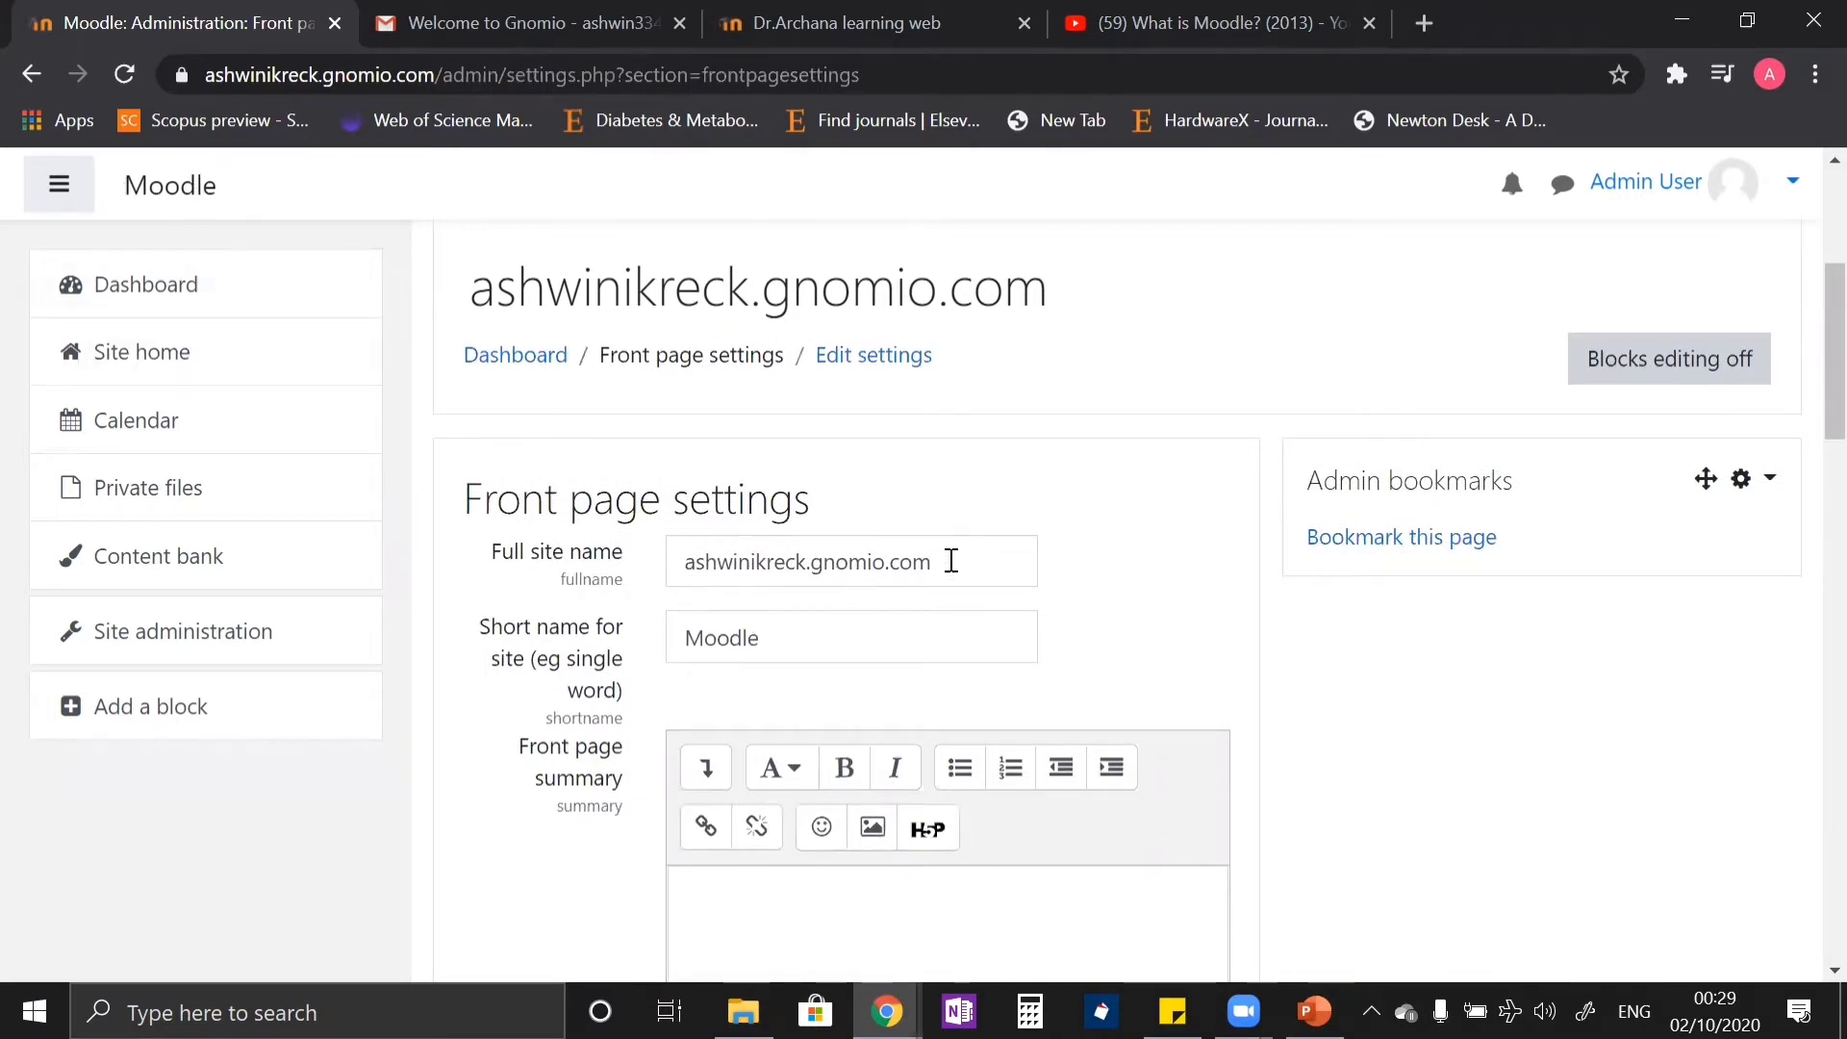
key(alt+p)
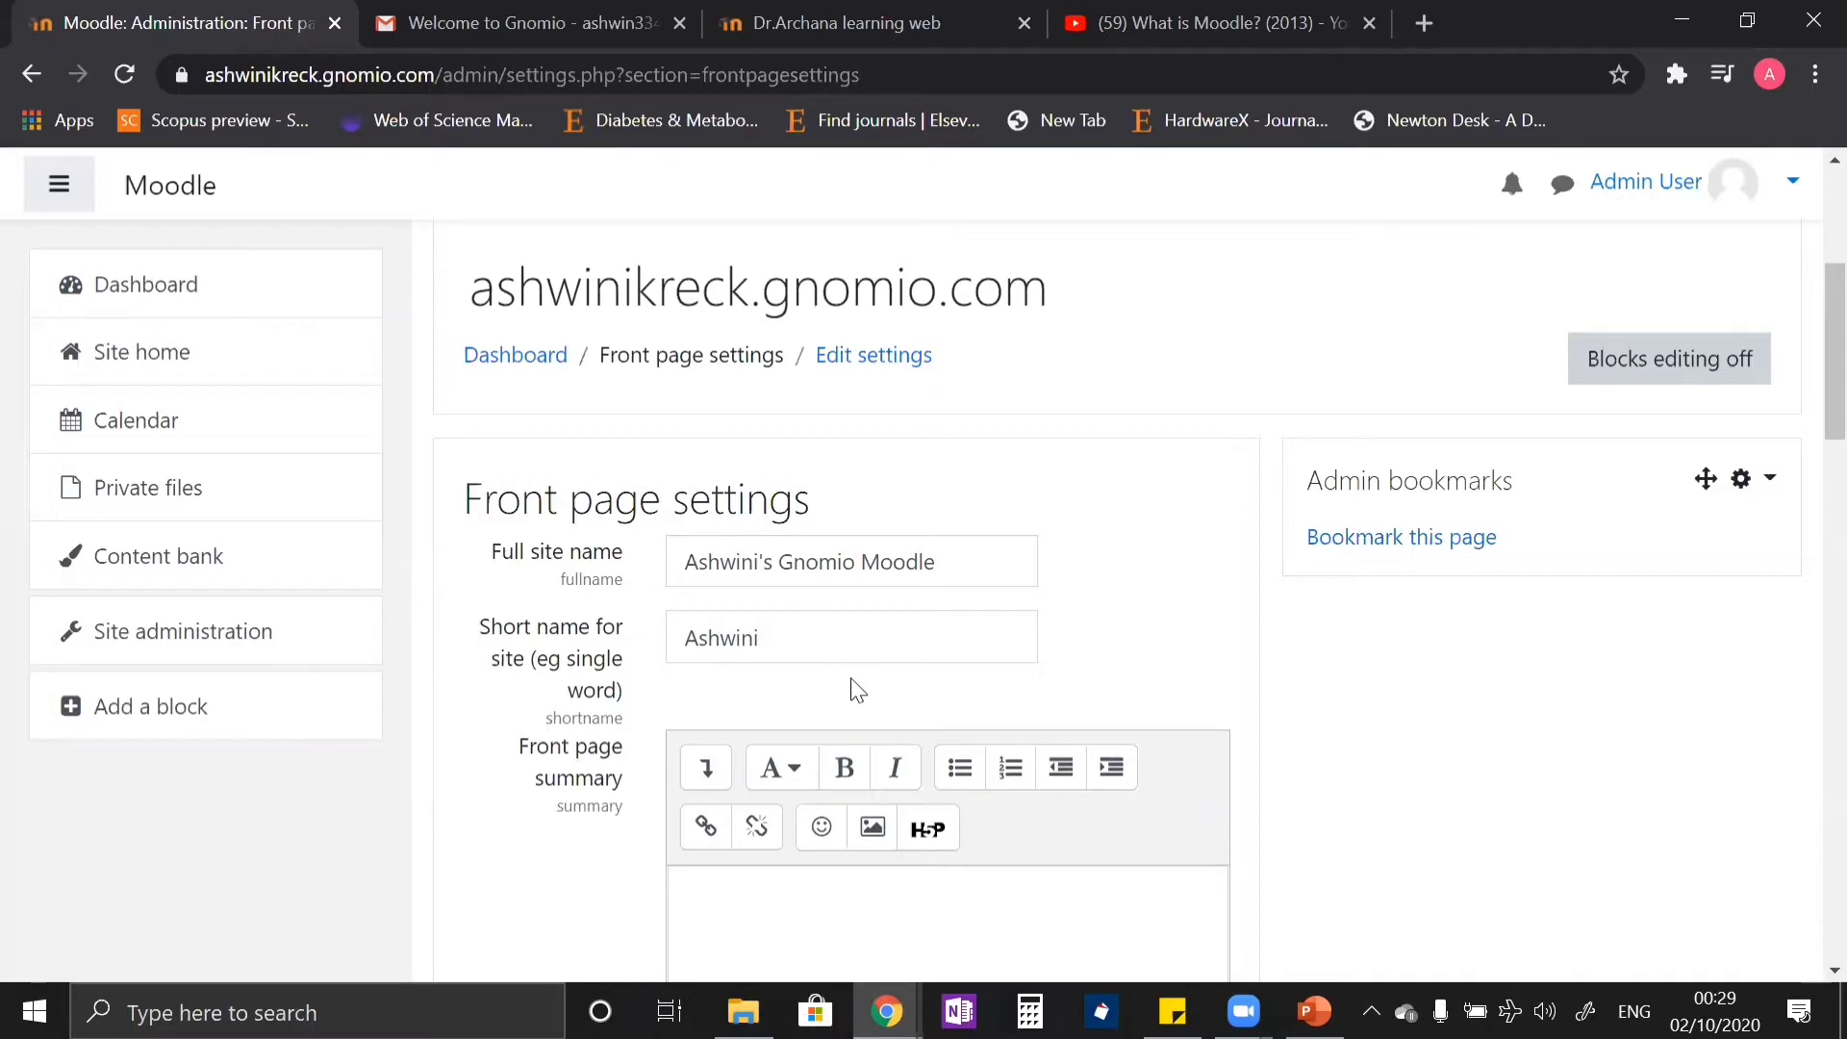
scroll(852, 689, down, 5)
scroll(852, 689, up, 1)
scroll(853, 678, down, 6)
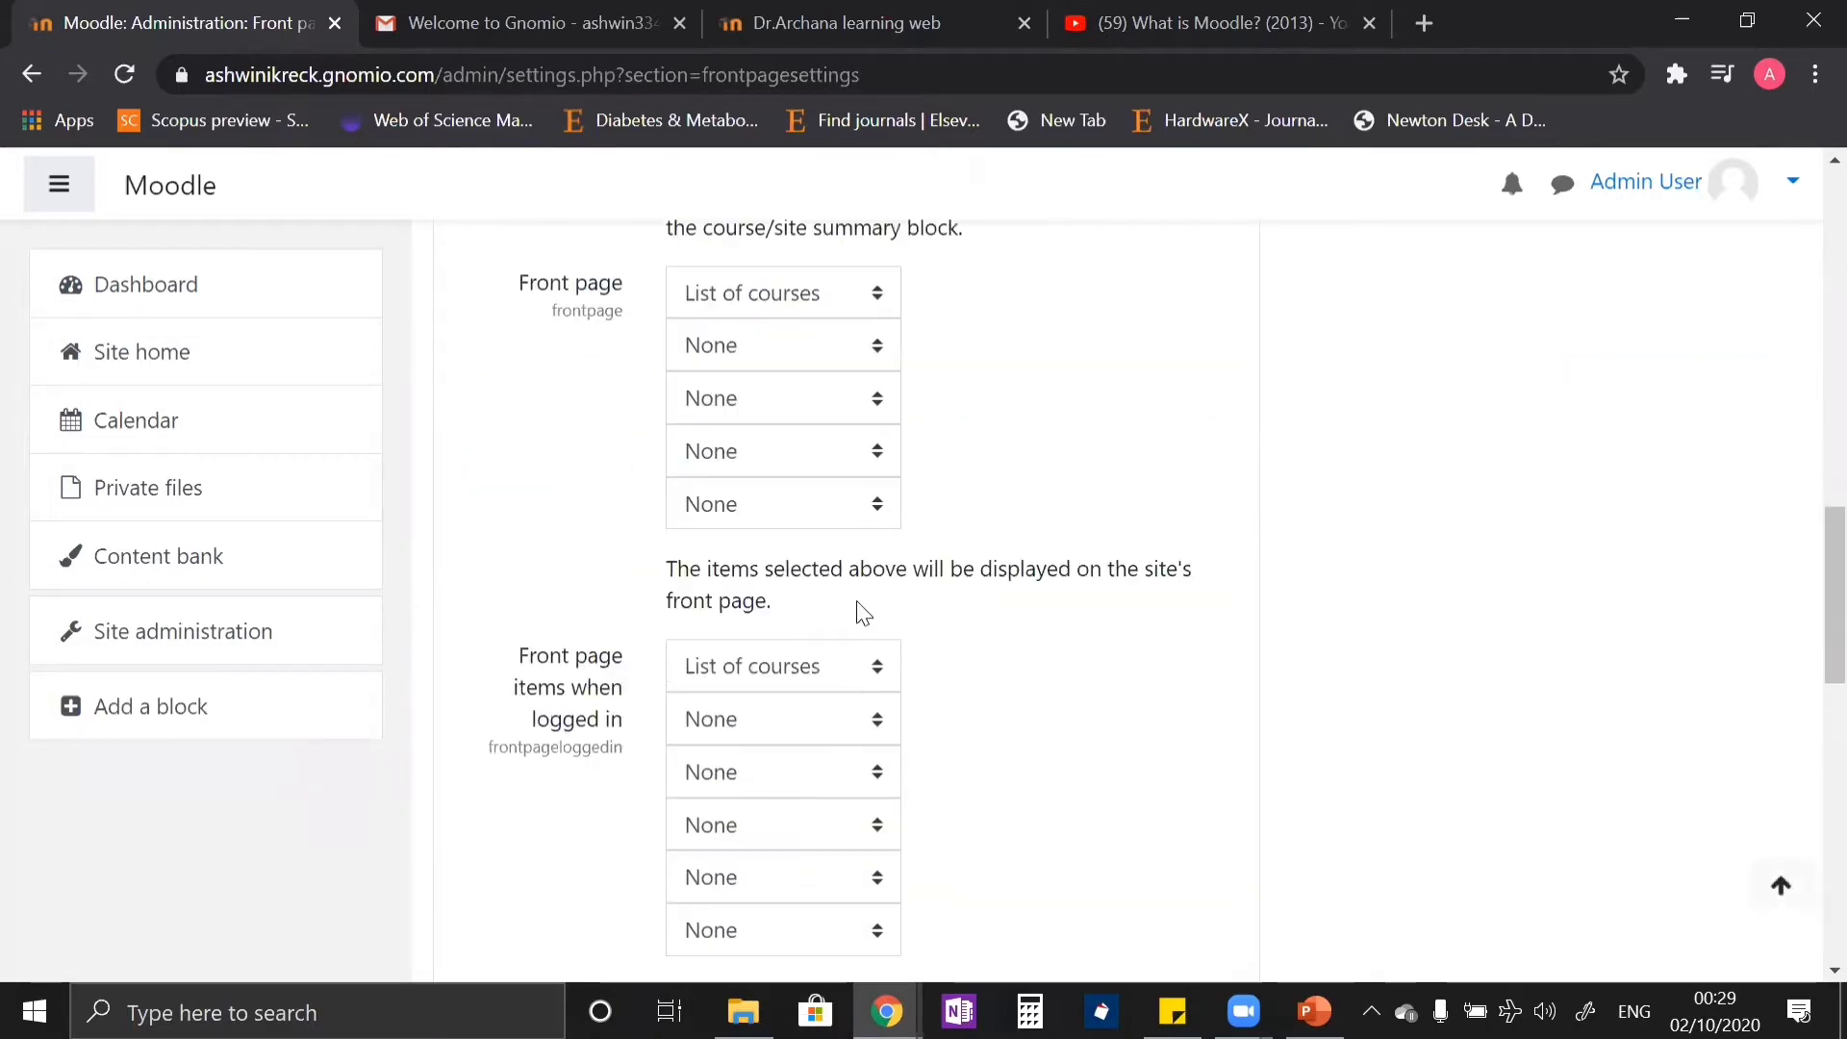
scroll(853, 524, up, 1)
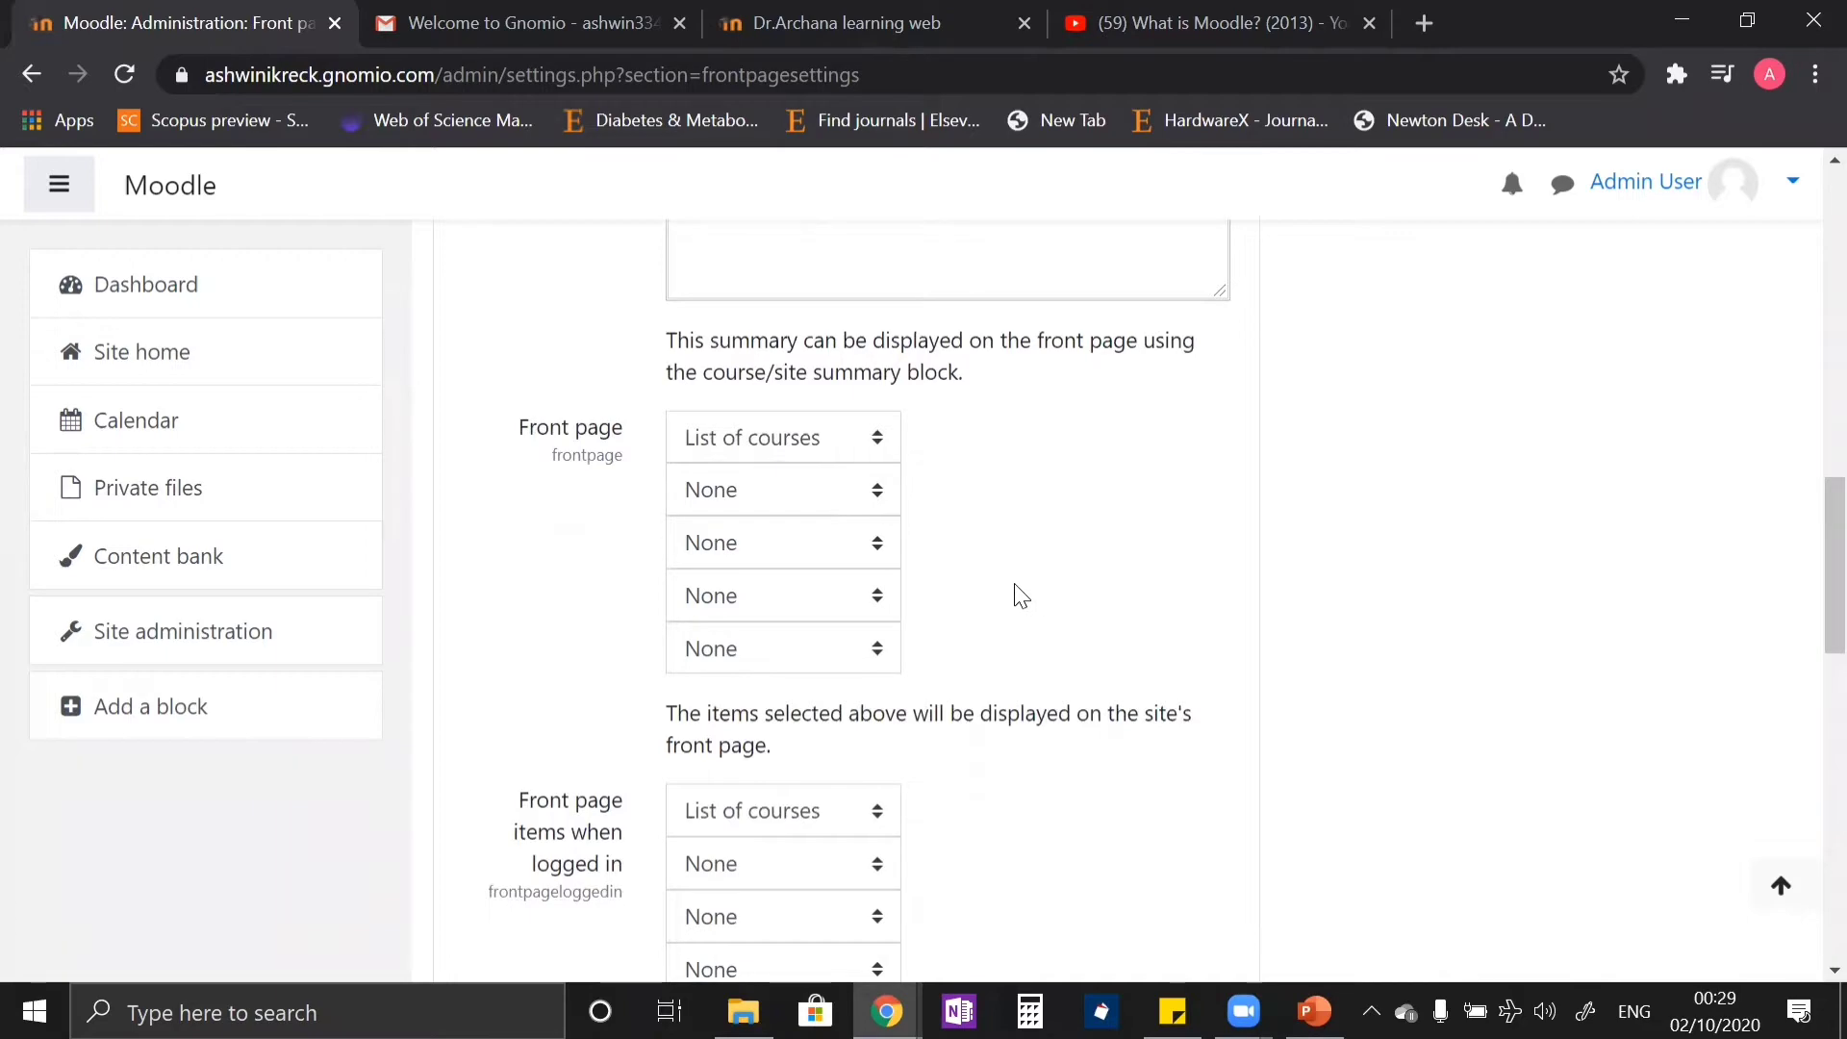
scroll(1021, 595, down, 15)
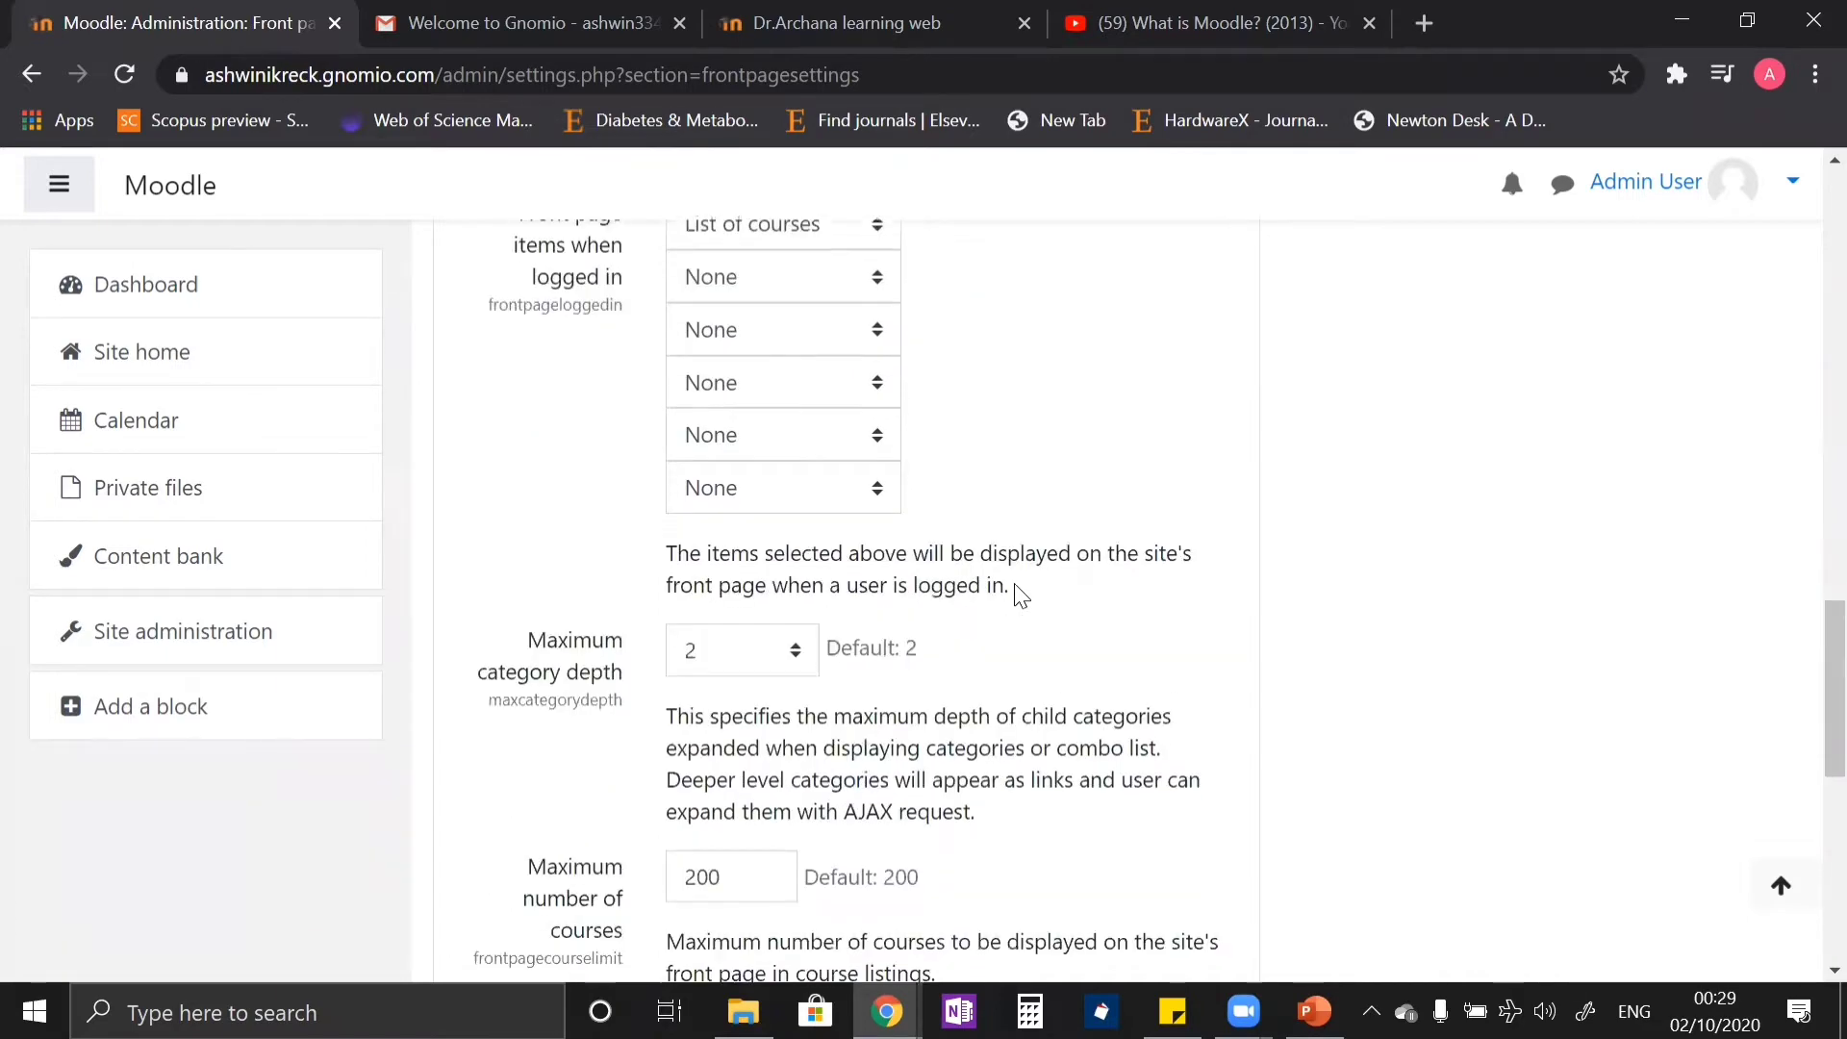
Step: Save the front page settings and return to Site home
click(750, 687)
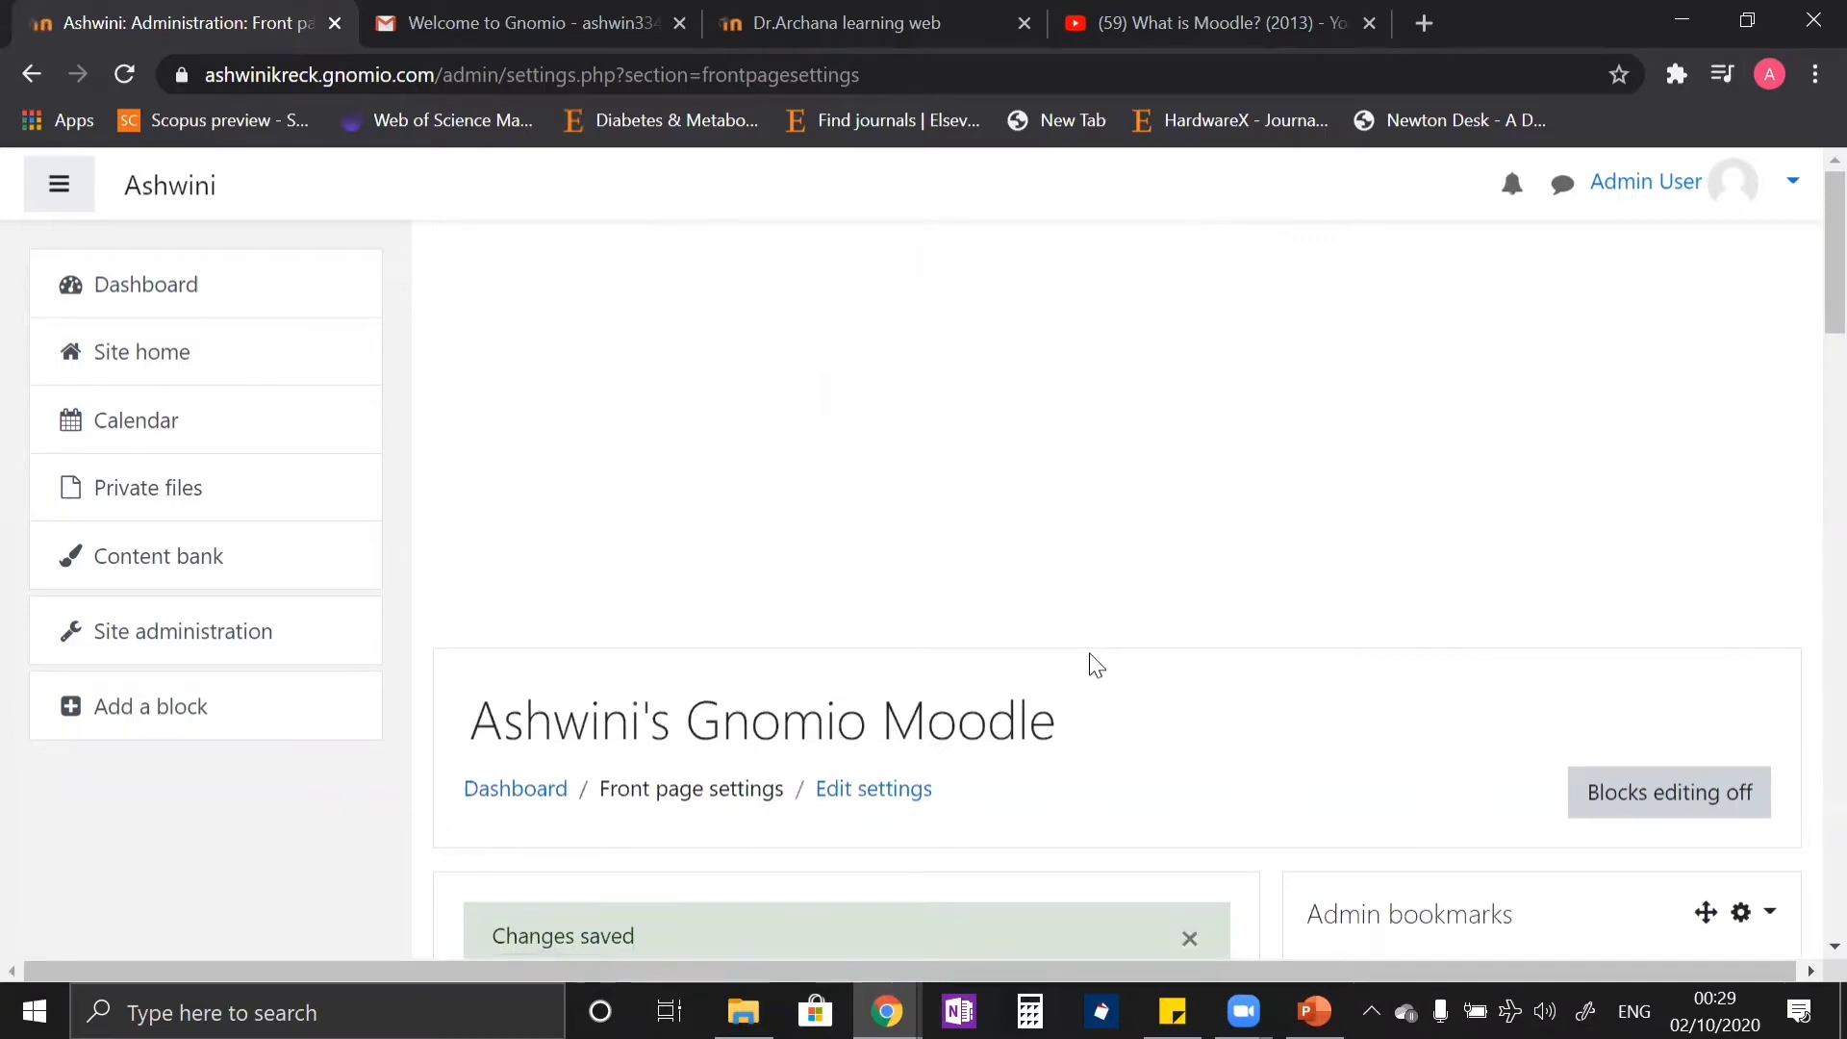
scroll(1091, 660, down, 2)
click(160, 374)
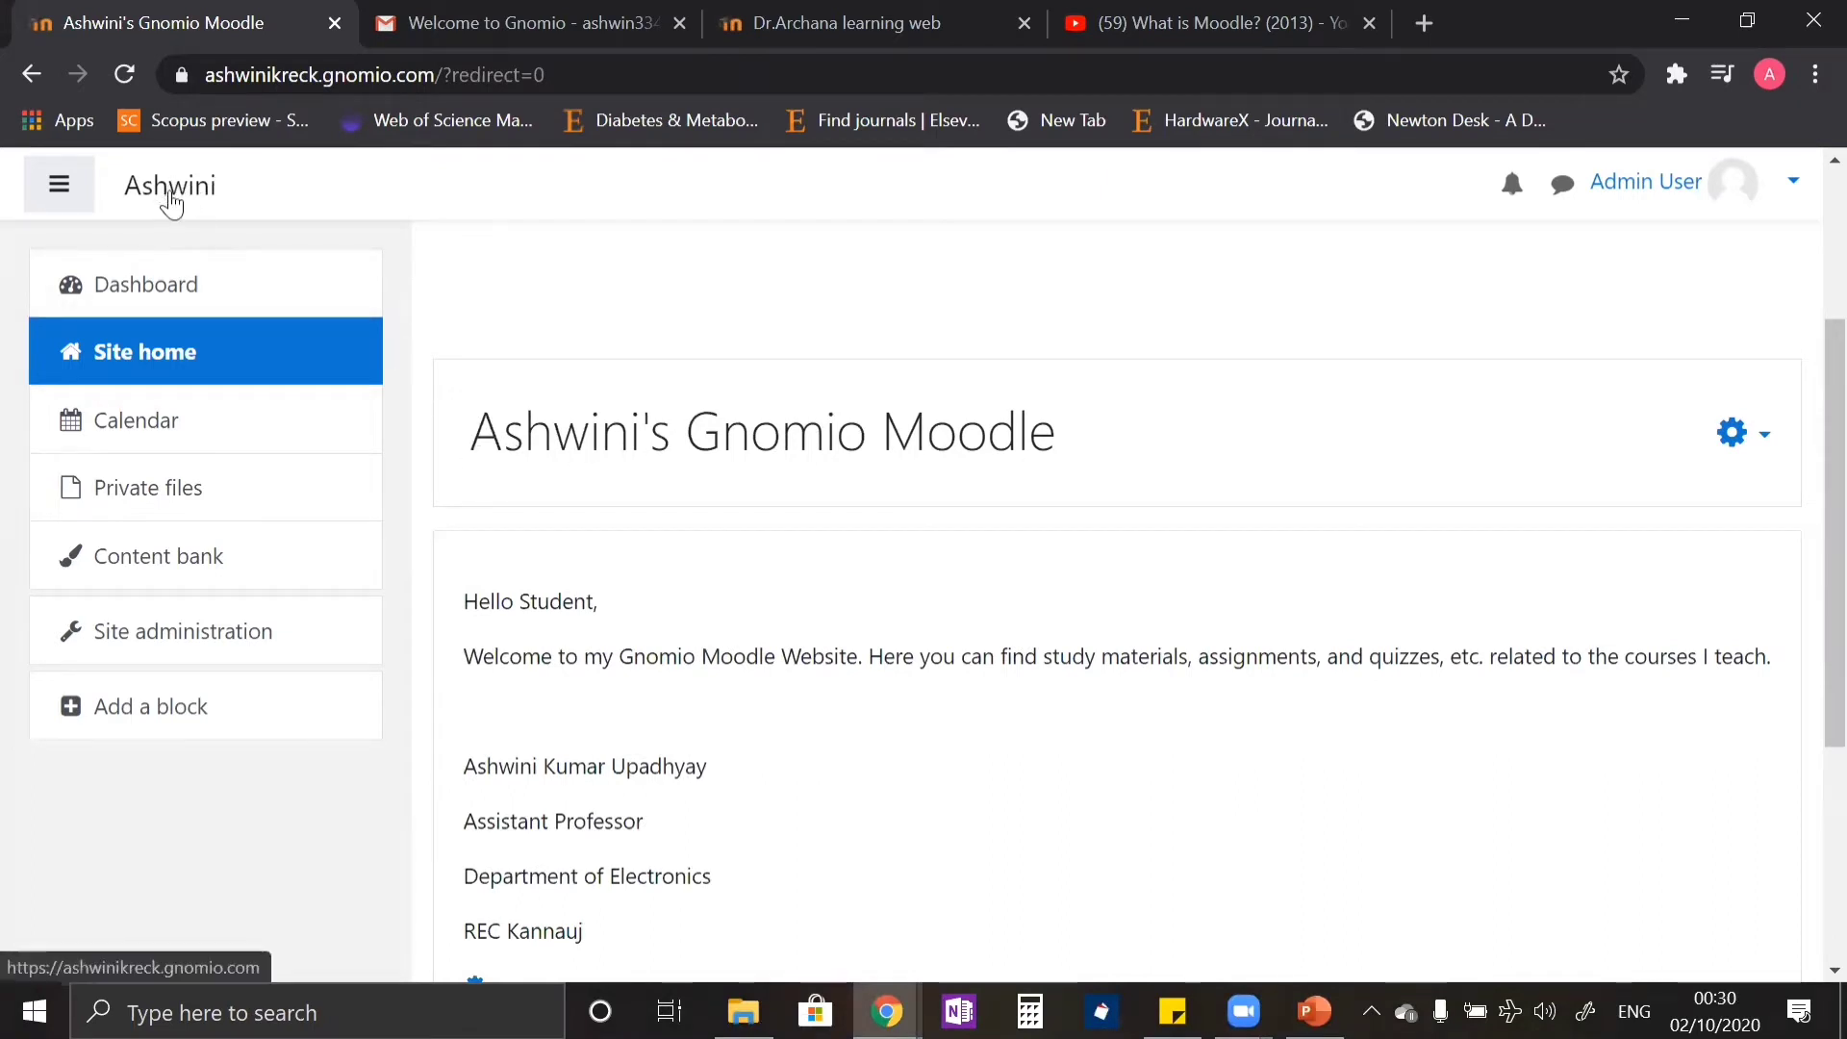
Step: Scroll down the site home and start a new course with Add a new course
scroll(731, 431, down, 3)
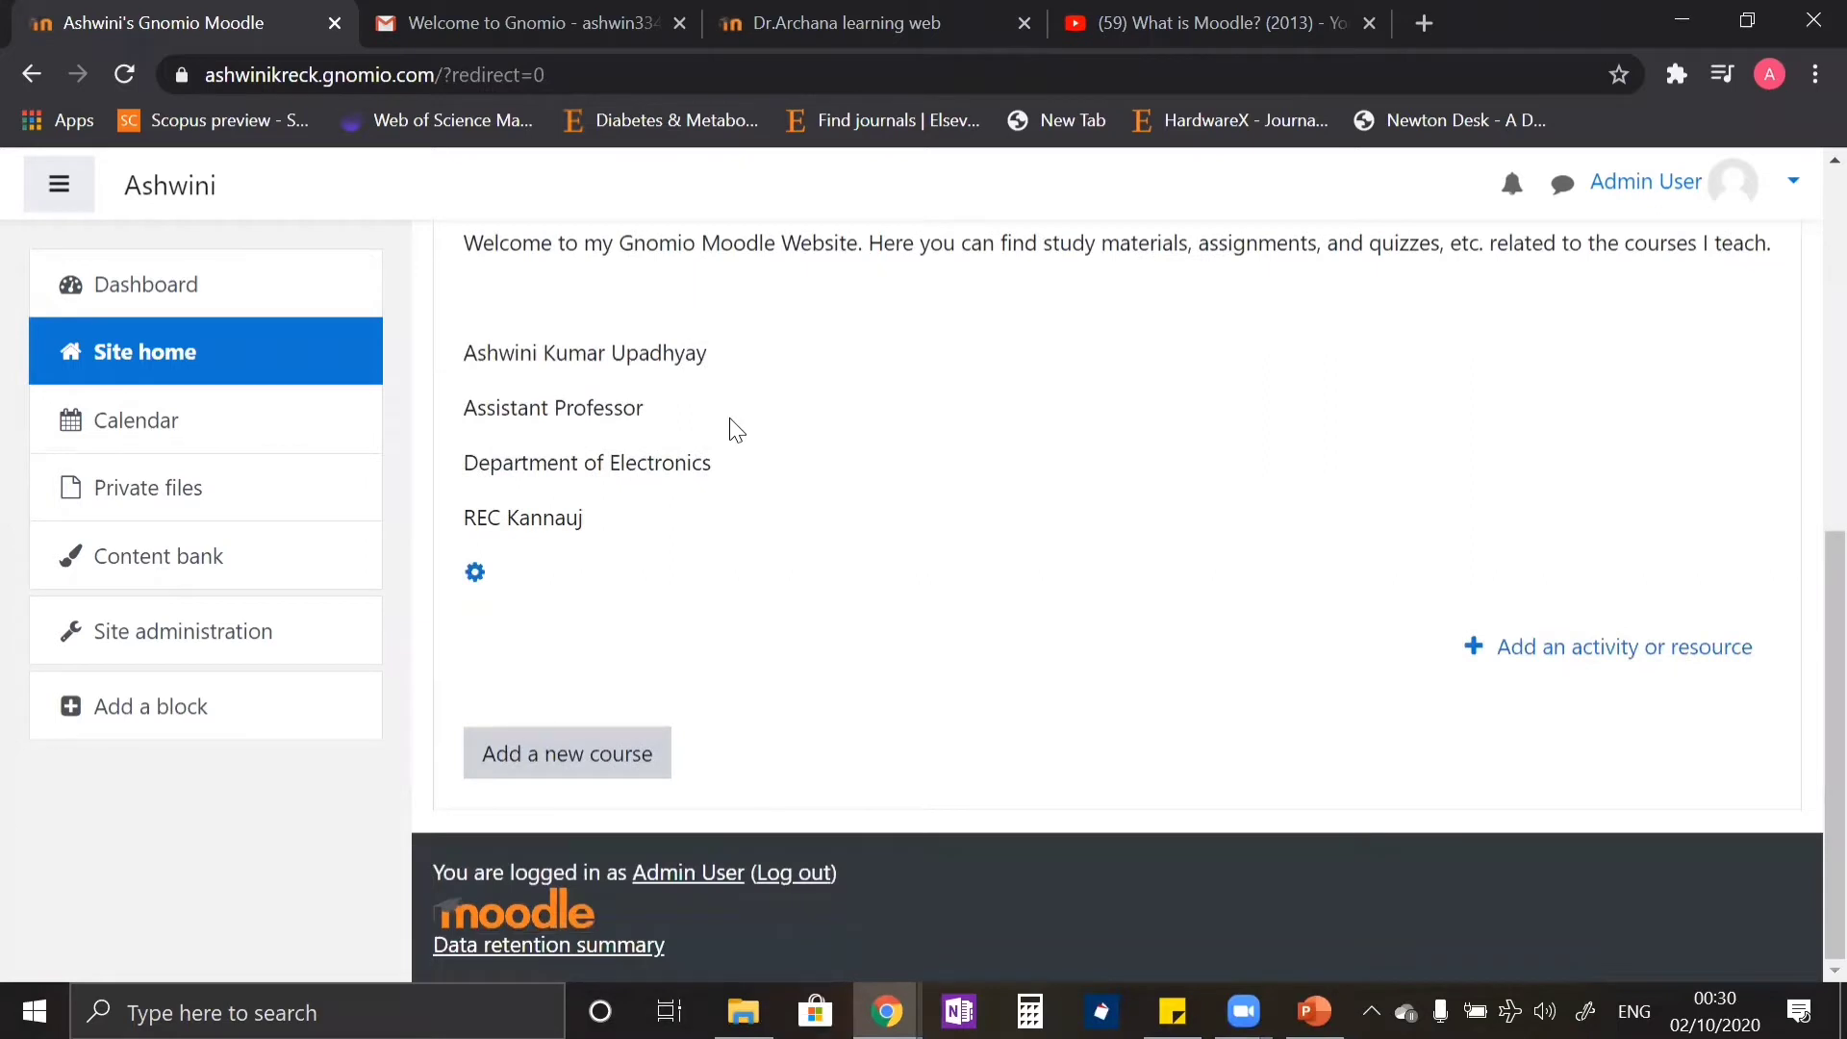
click(576, 760)
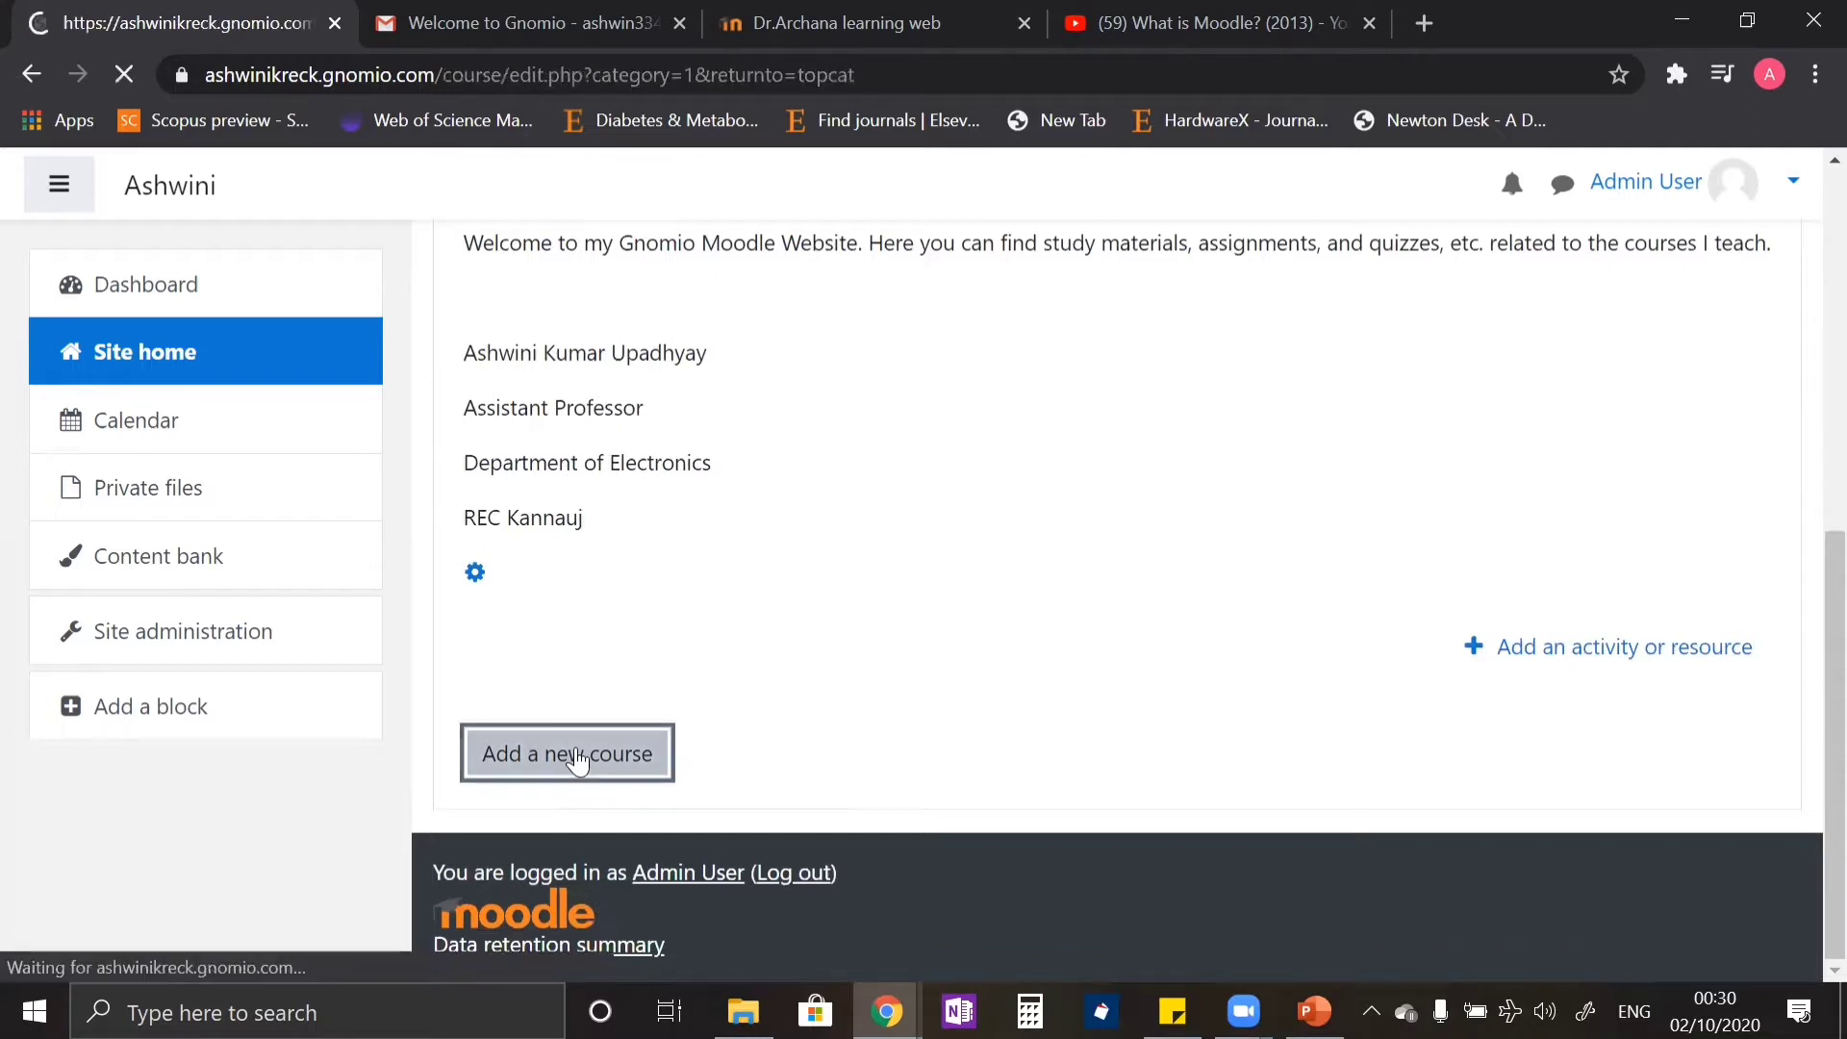
Step: Name the course 'Network Theory' with short name KEC-303
scroll(685, 707, down, 3)
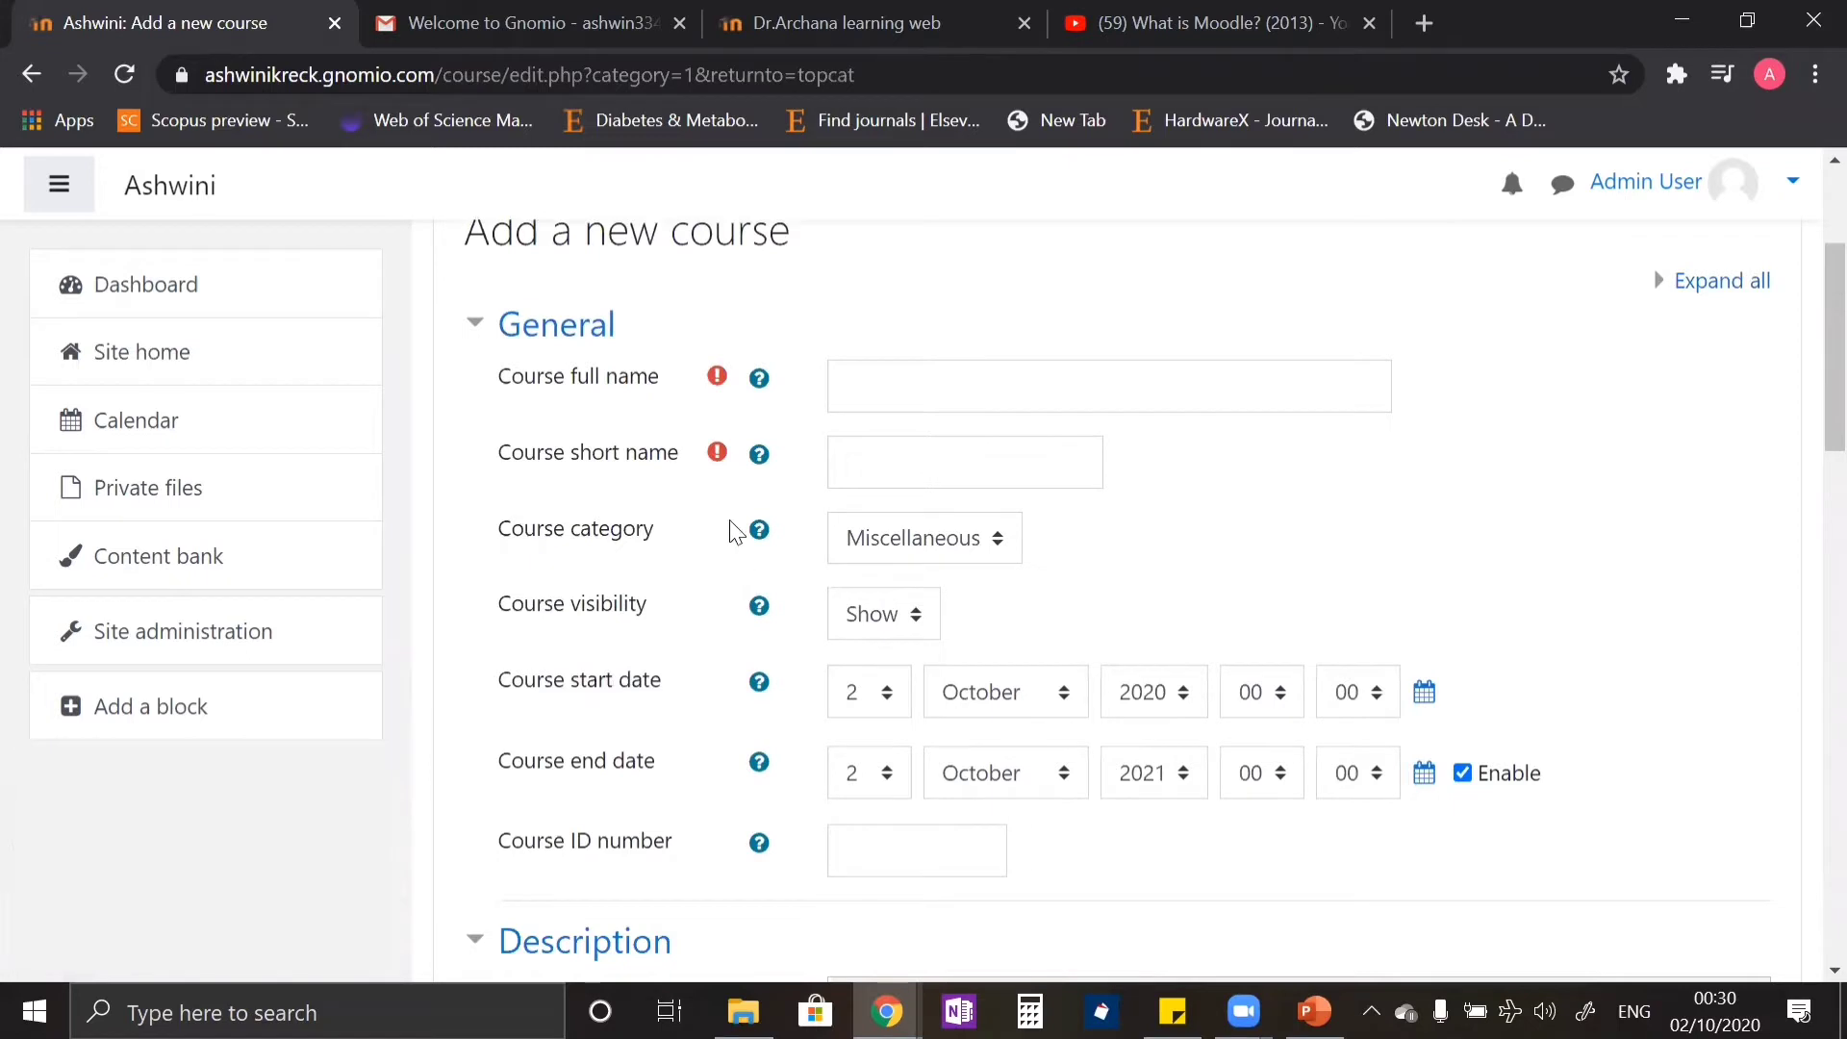
mouse_move(728, 390)
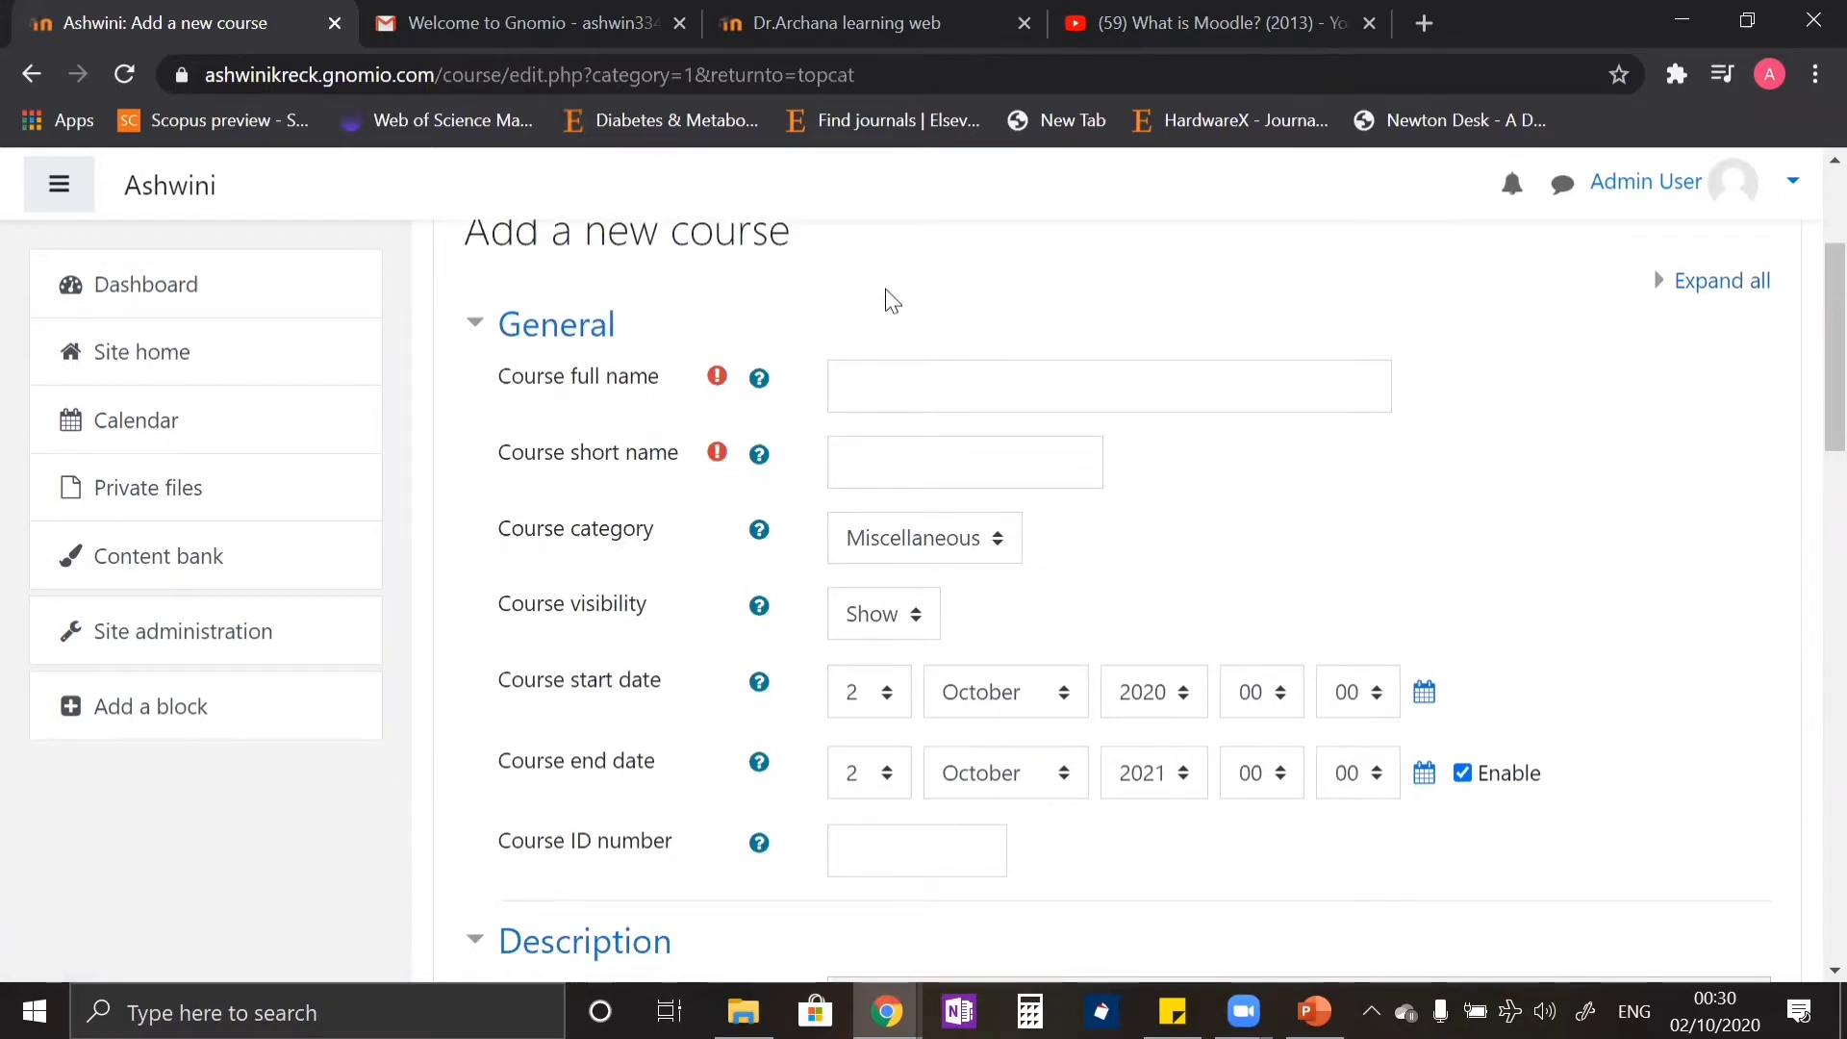
click(868, 385)
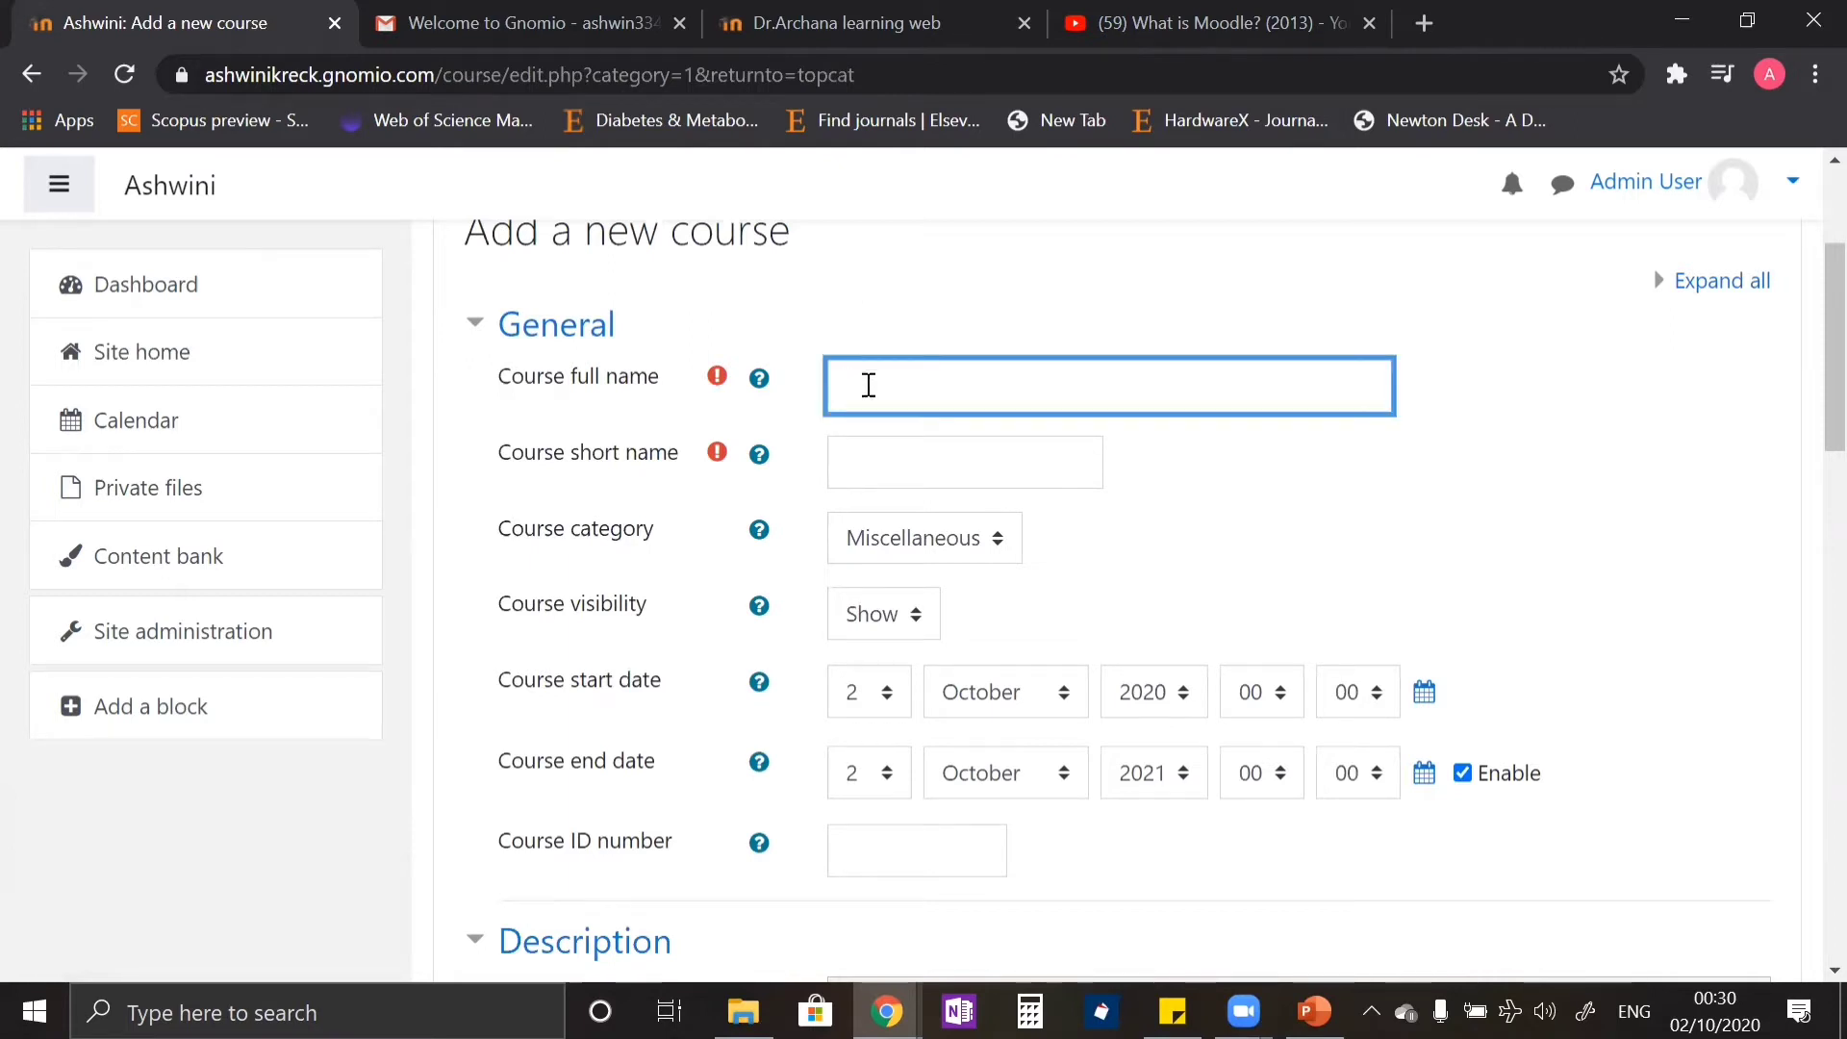
key(alt+p)
click(959, 460)
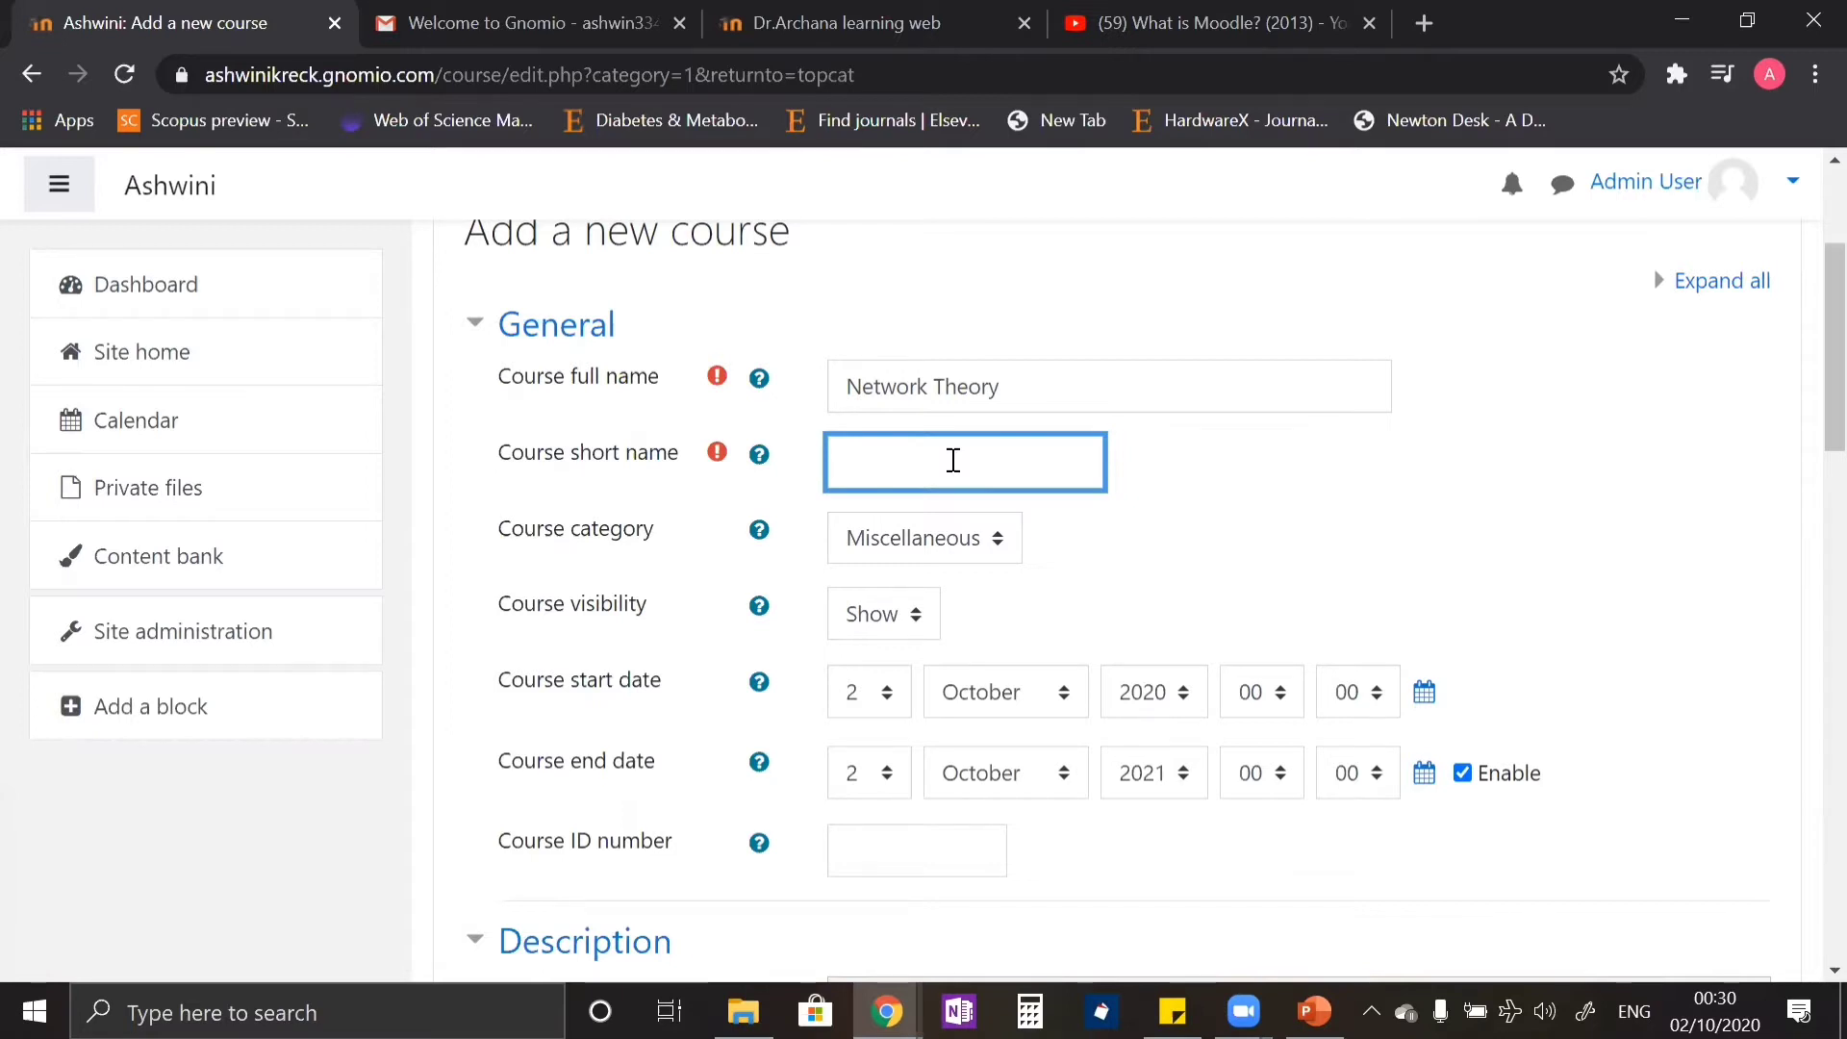
text(KEC-303)
Step: Keep visibility Show, set start date to day 1 at 06:00, and disable the end date
scroll(1120, 554, down, 3)
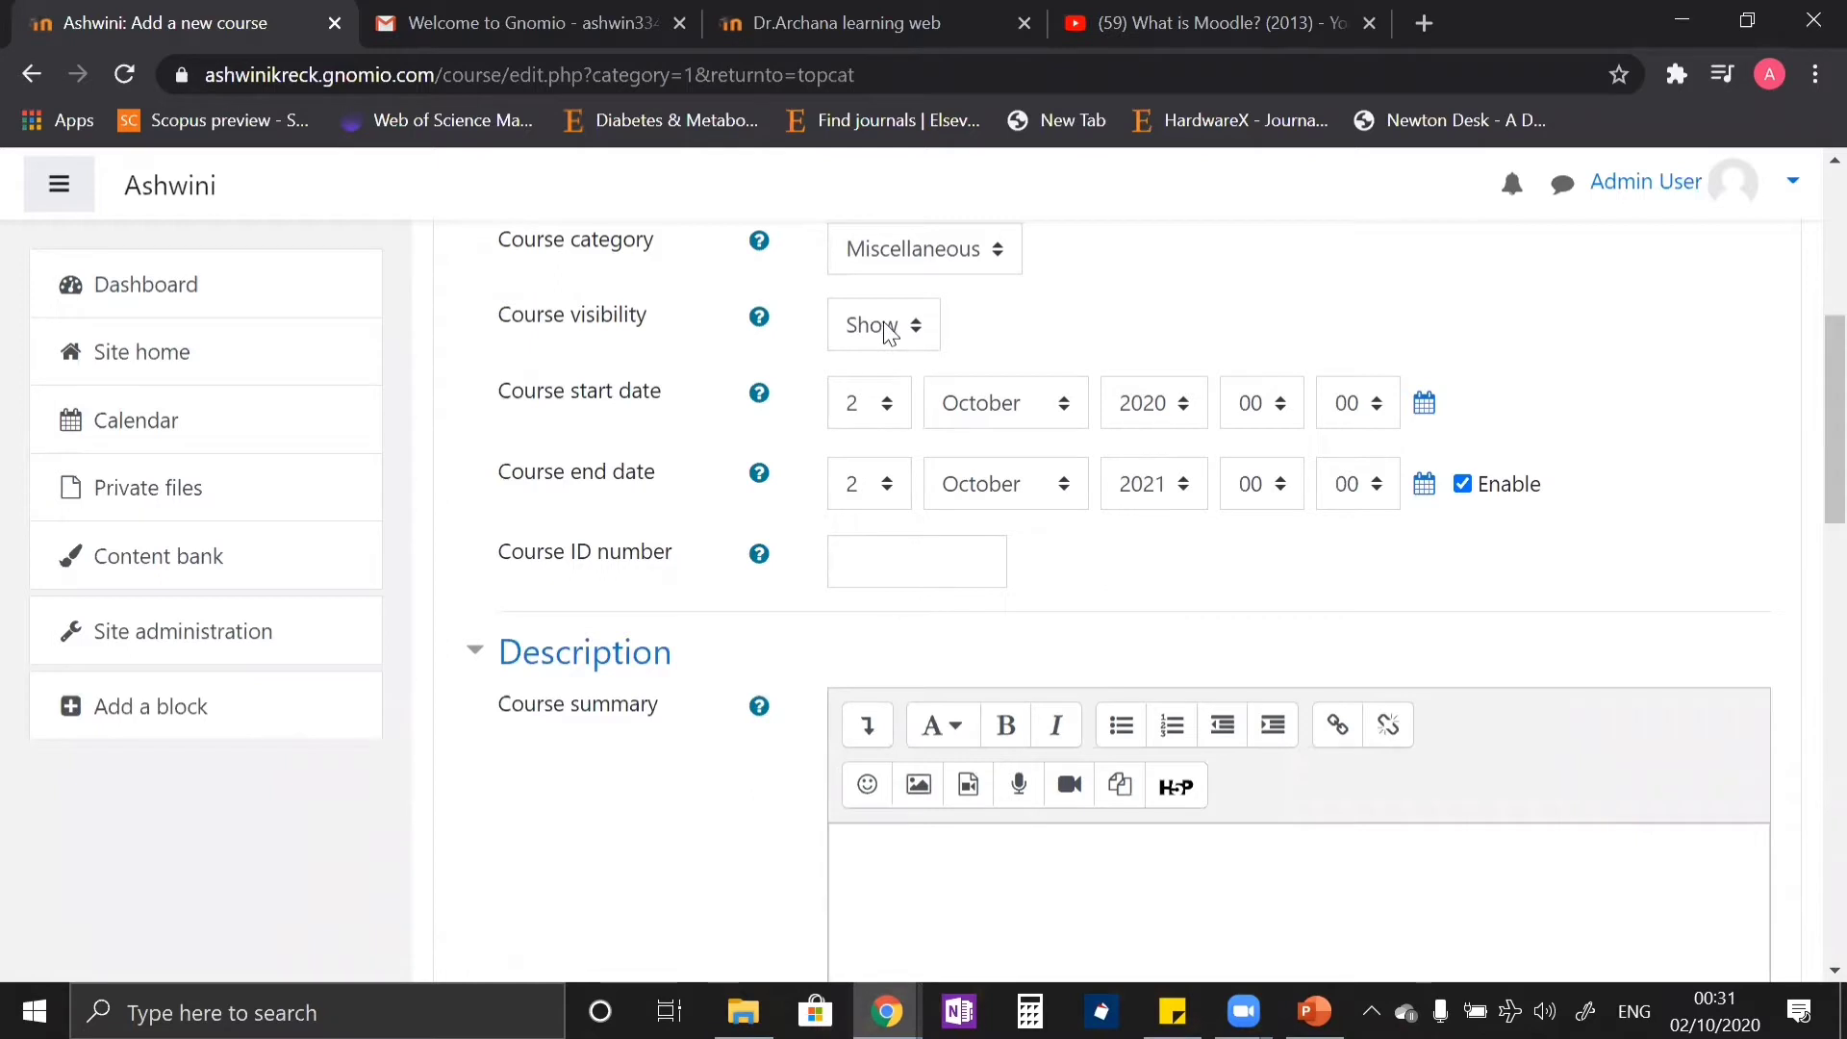
click(859, 337)
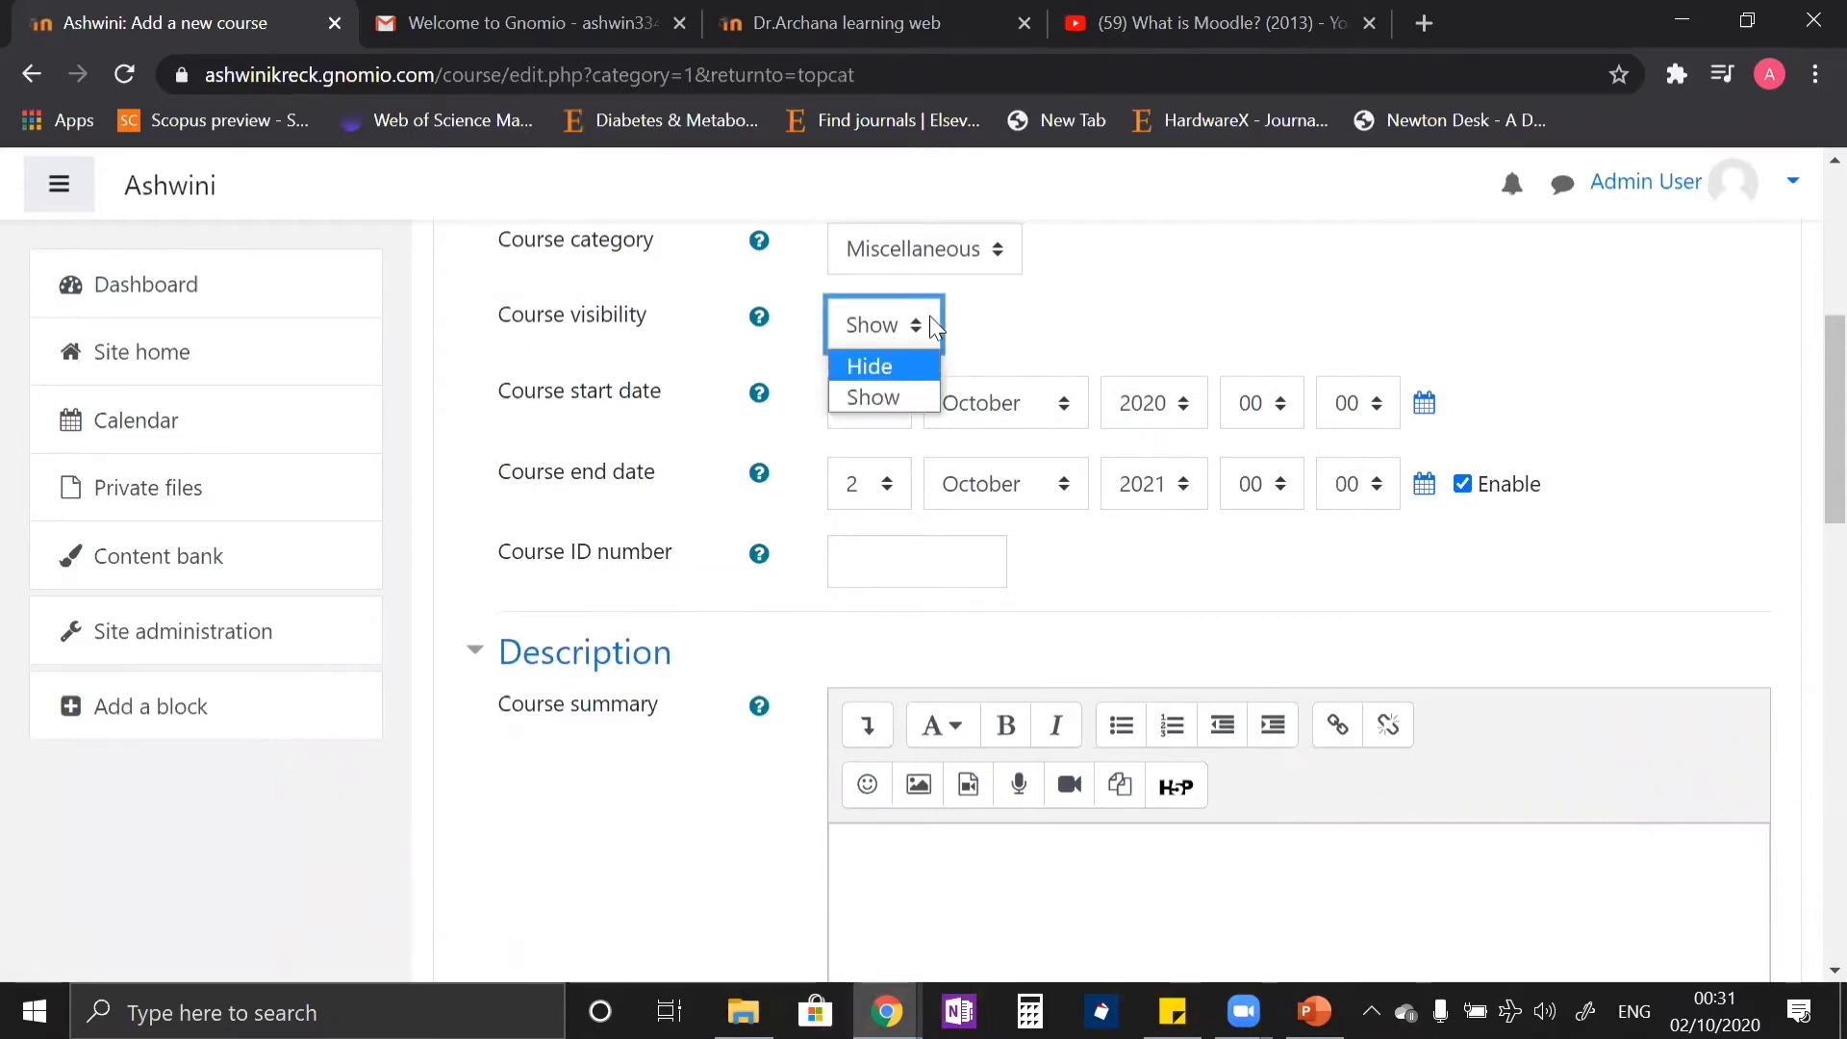
click(994, 345)
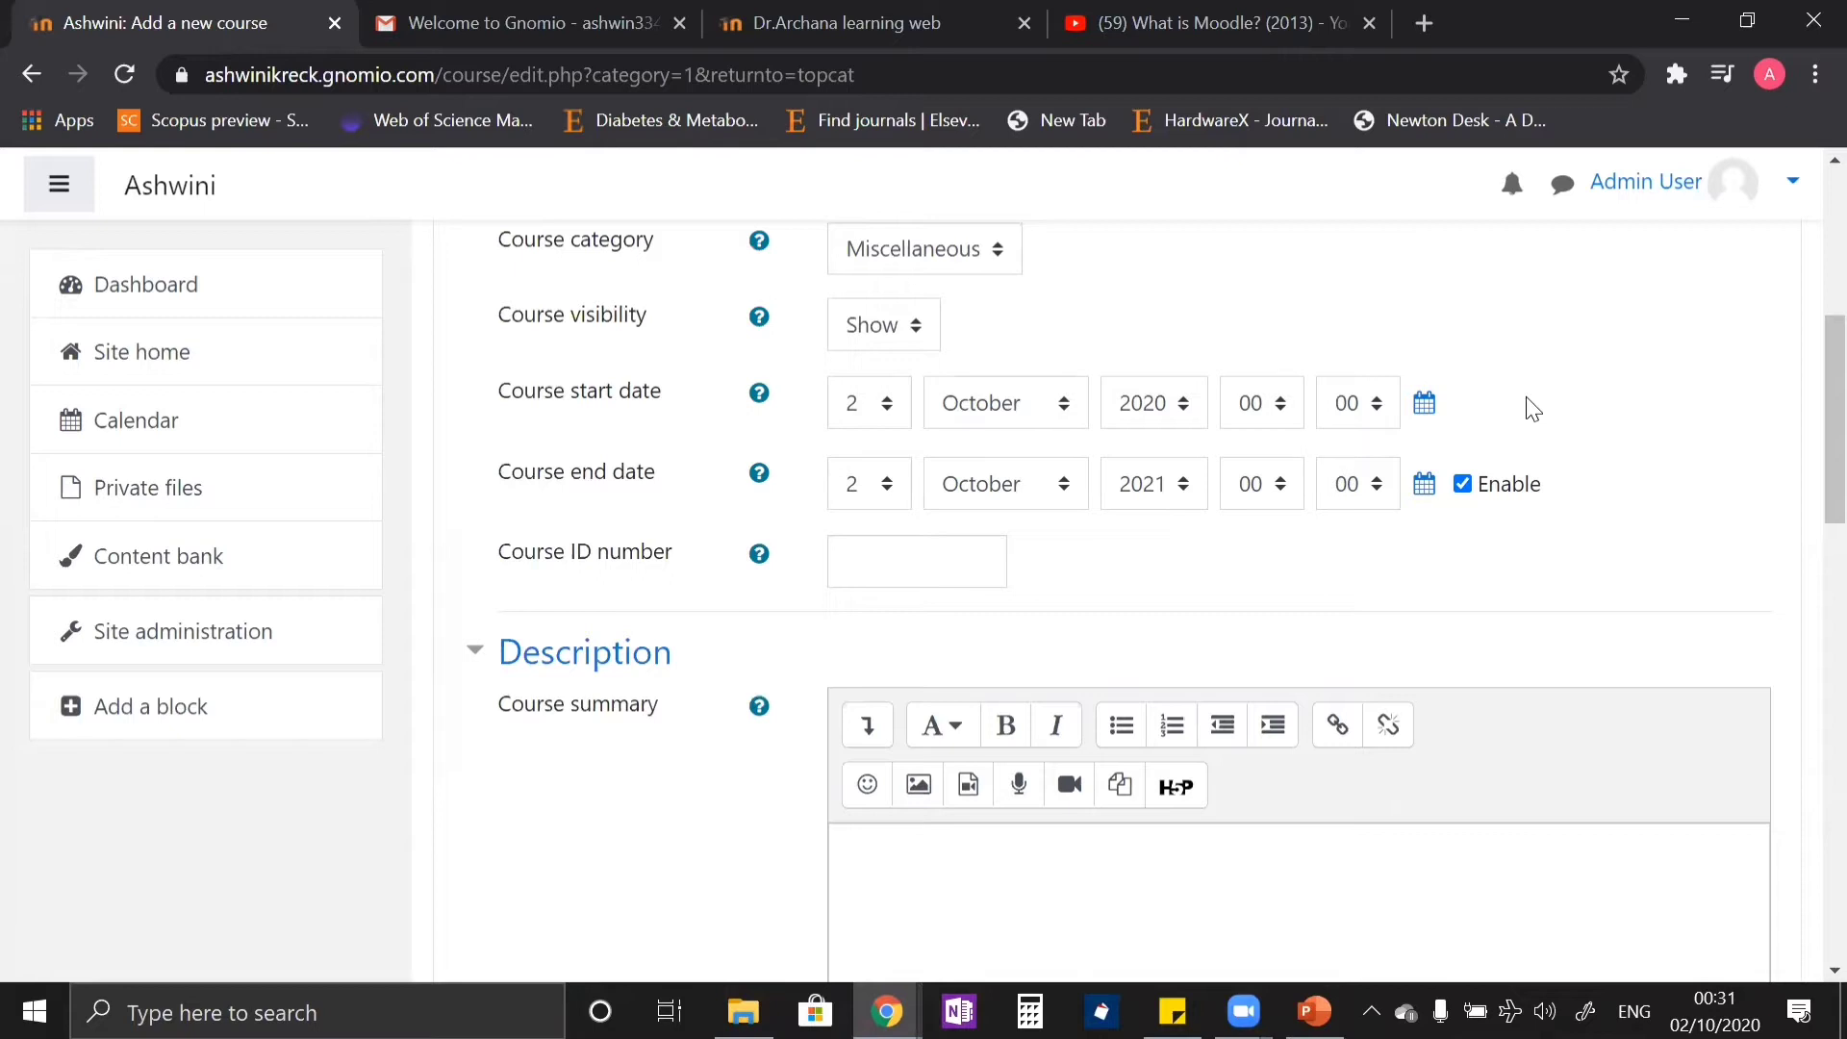
click(870, 406)
click(864, 438)
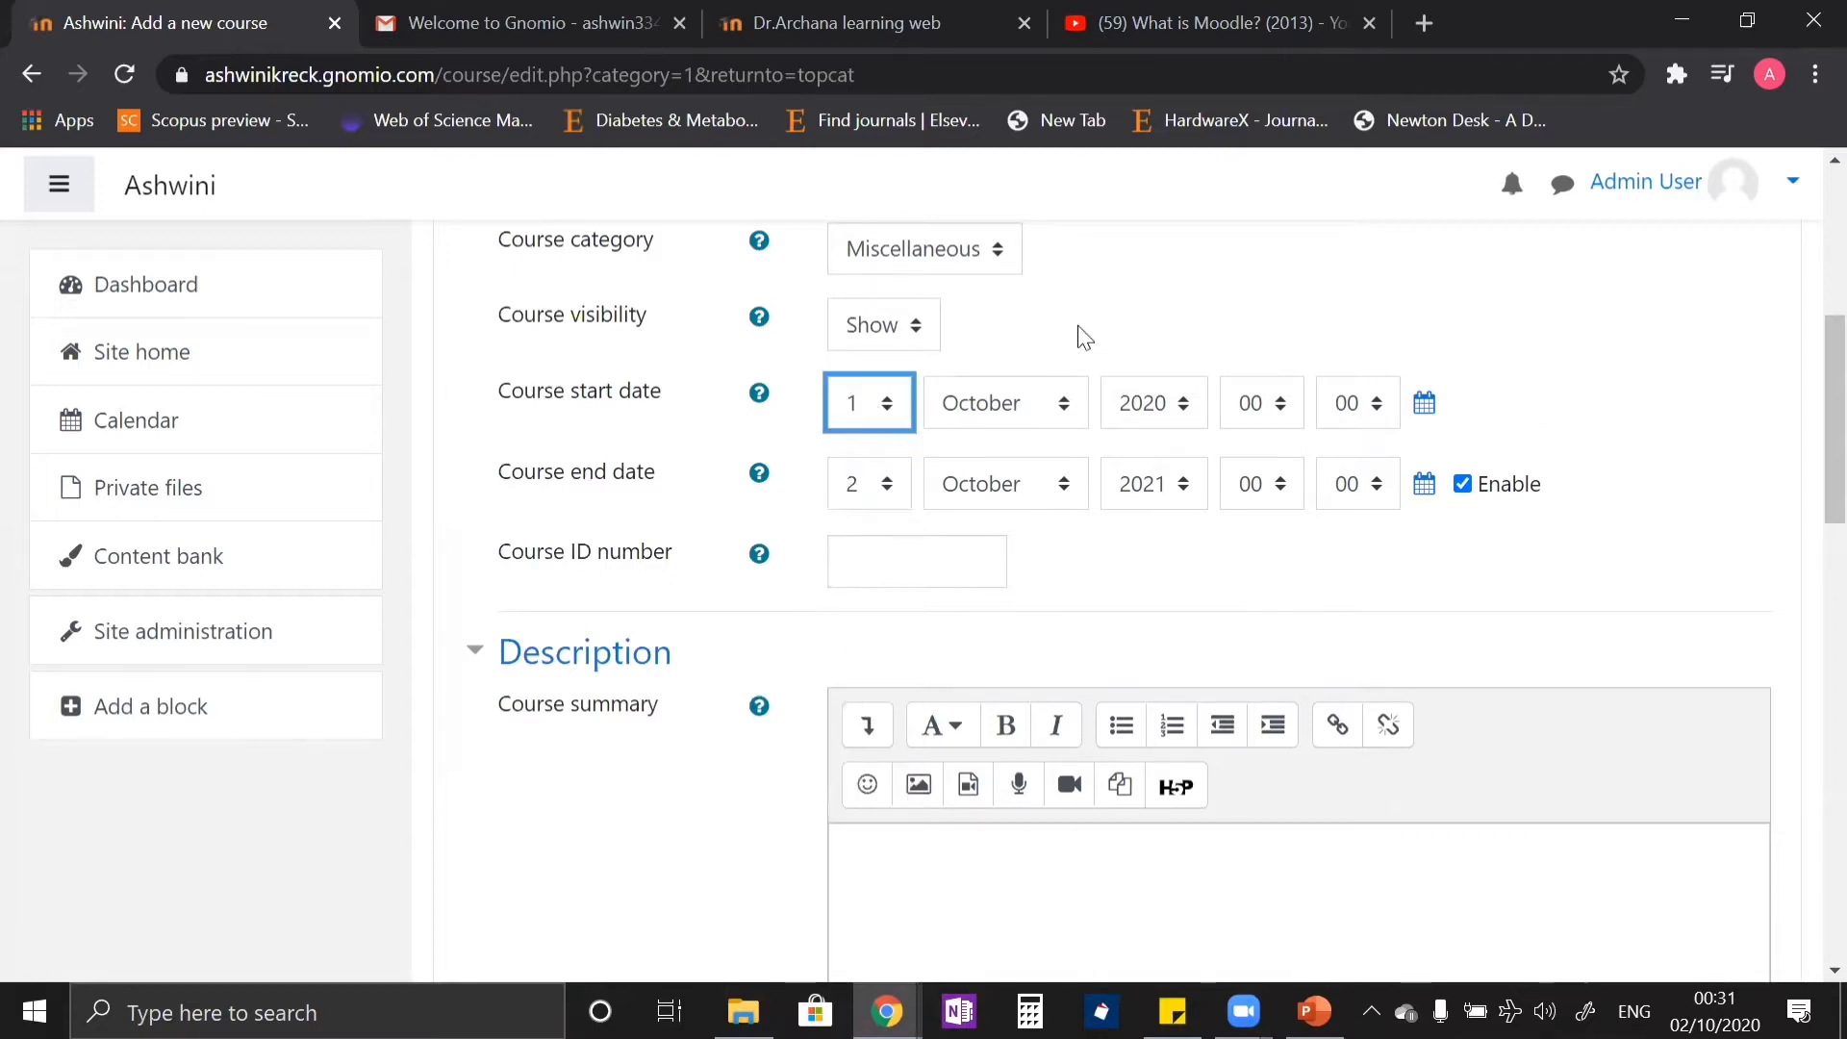
click(1257, 401)
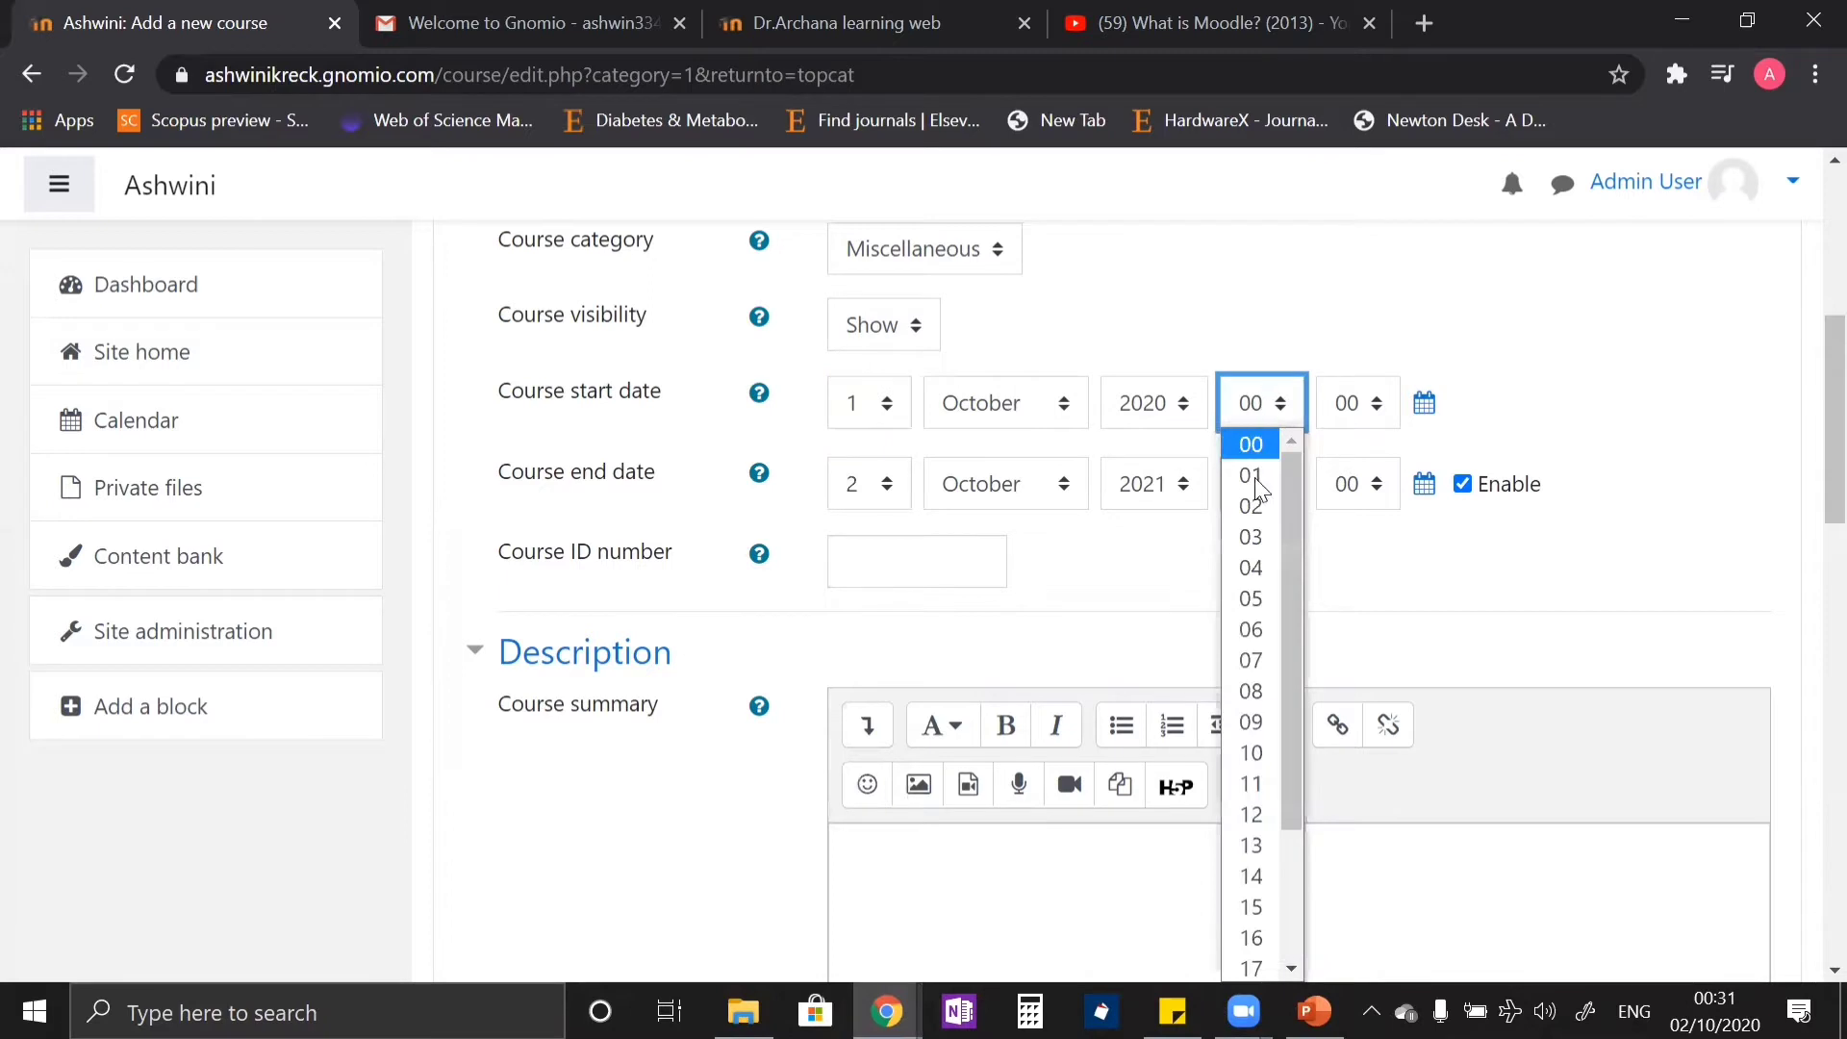
click(1262, 625)
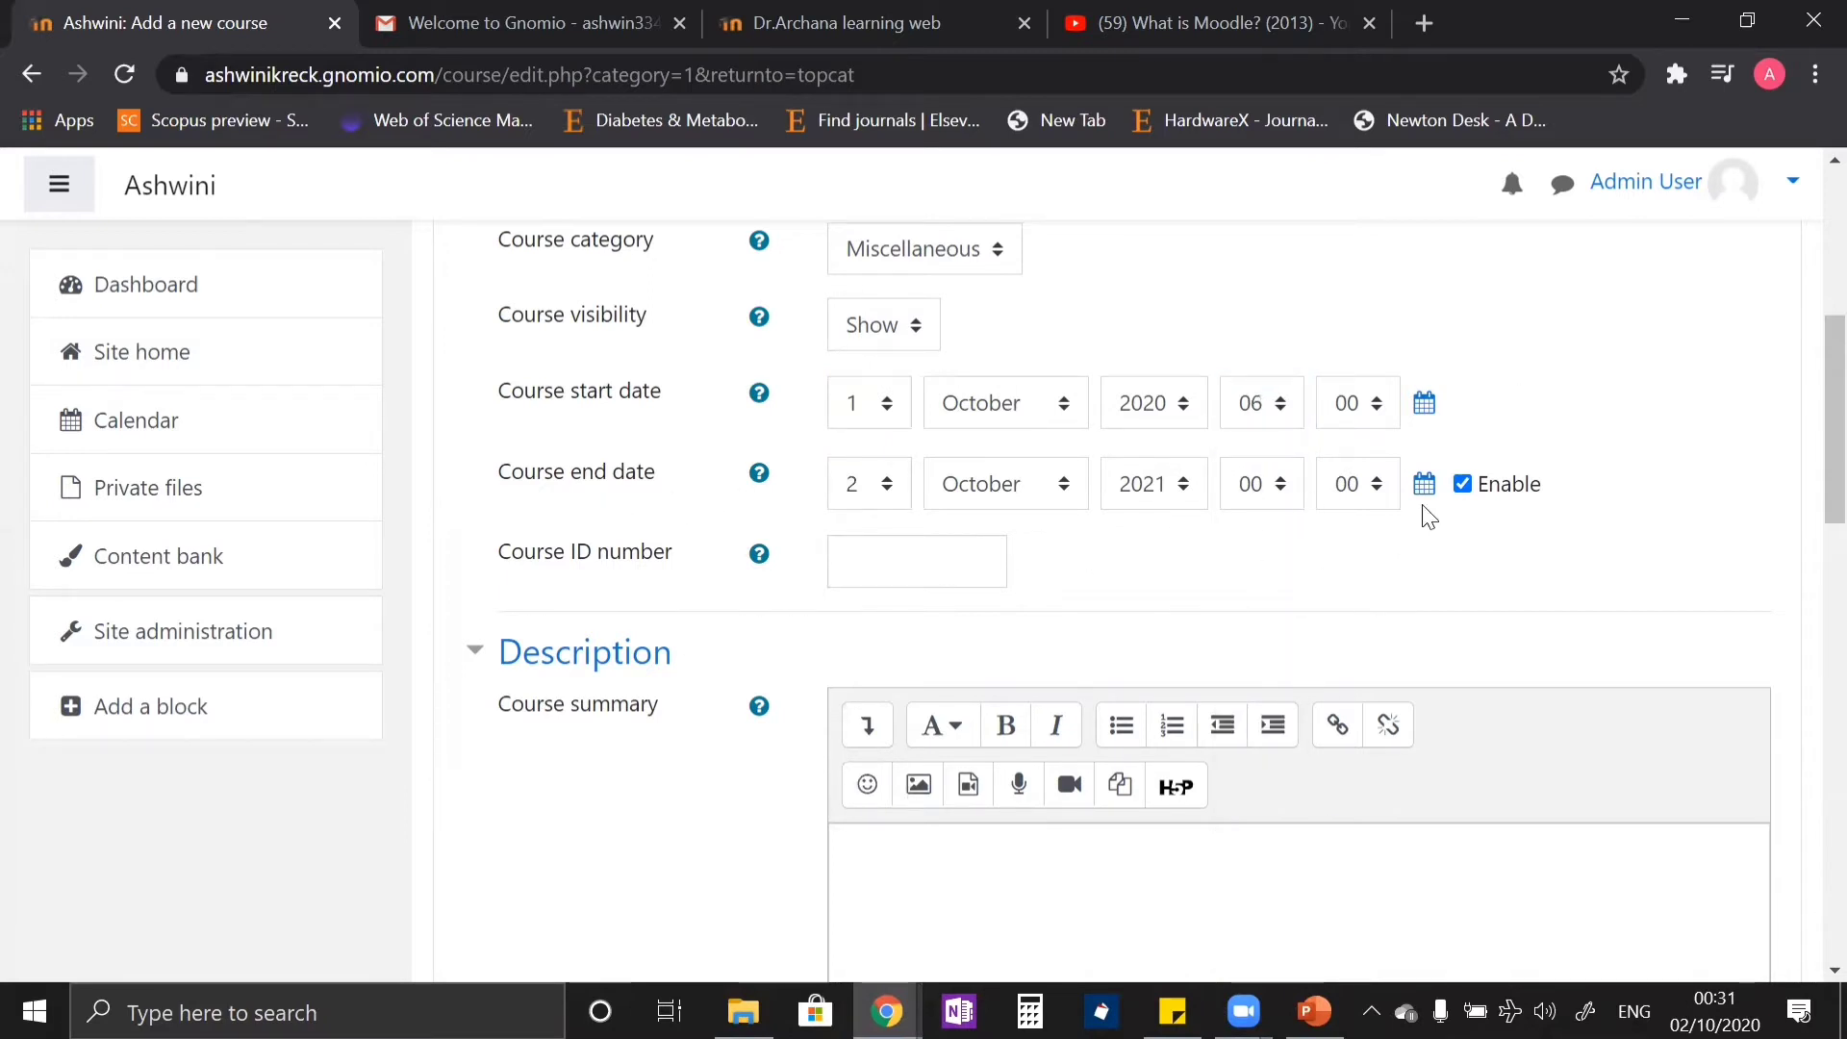
click(1461, 484)
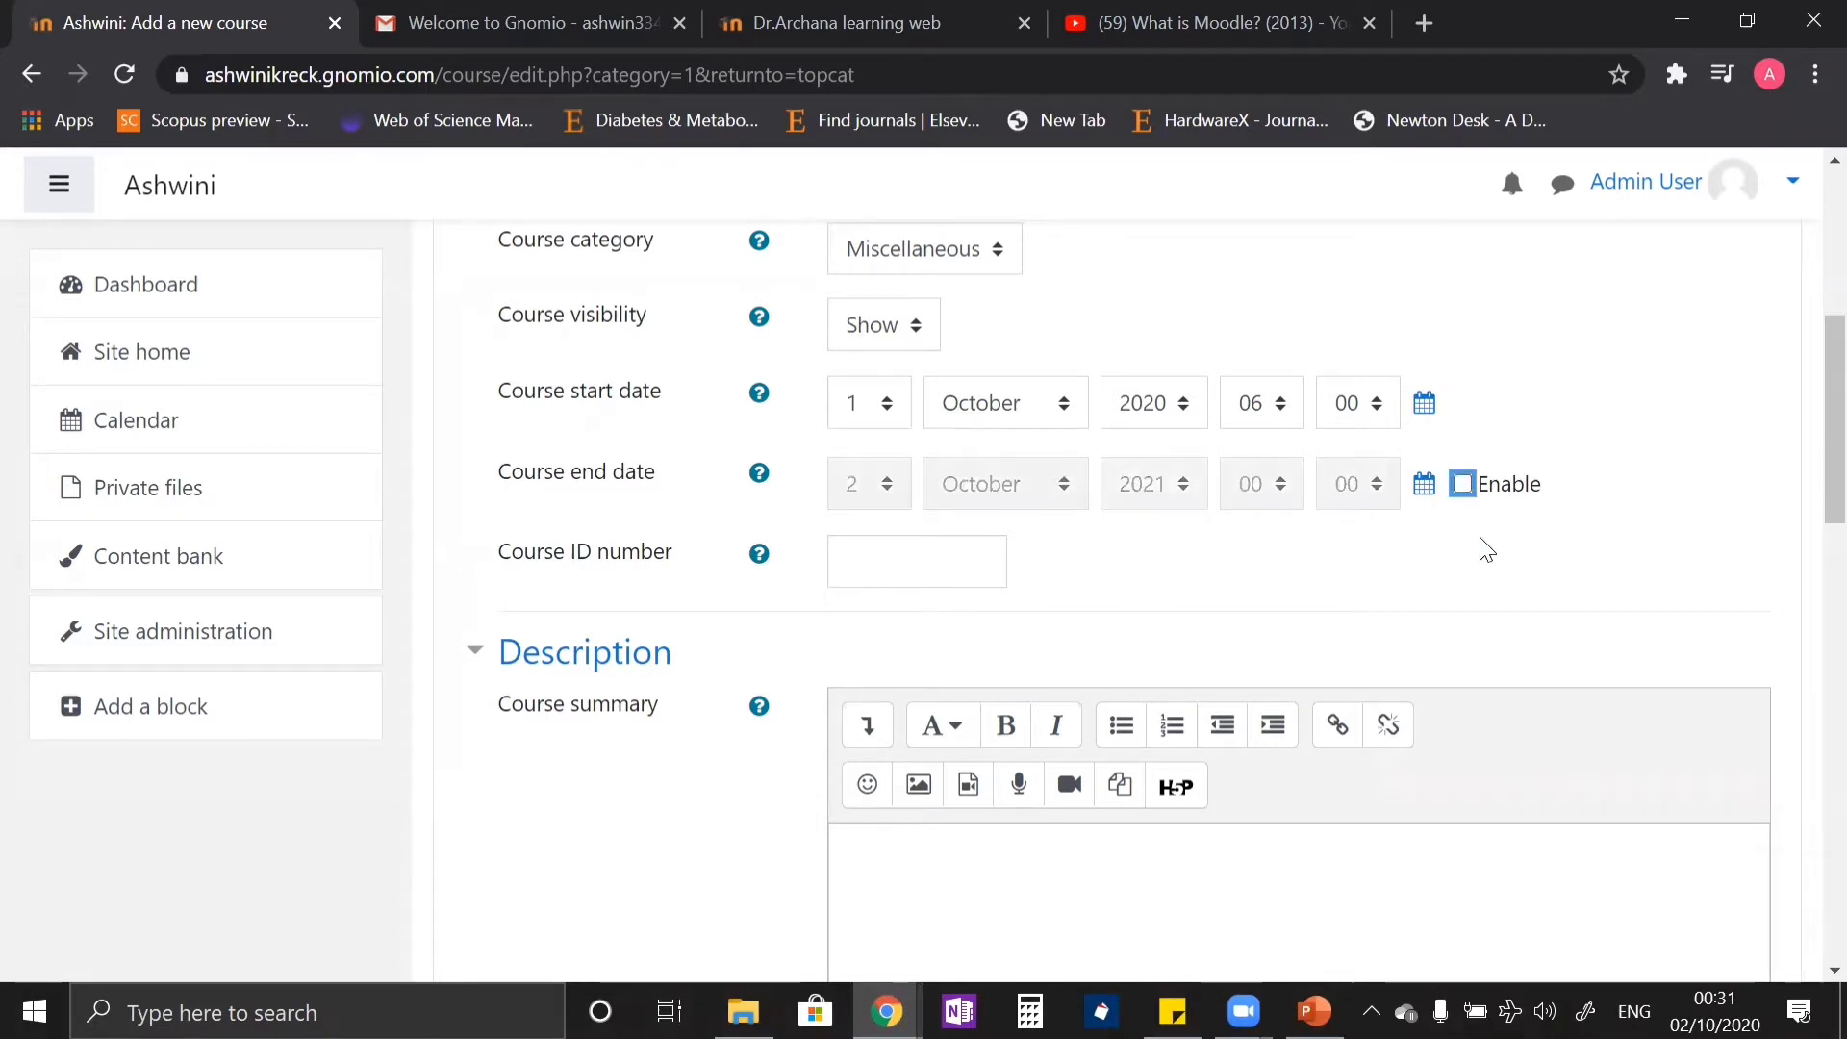
Step: Add 1538235645.jpg as the course image and save and display the course
scroll(1487, 551, down, 3)
scroll(1483, 536, down, 2)
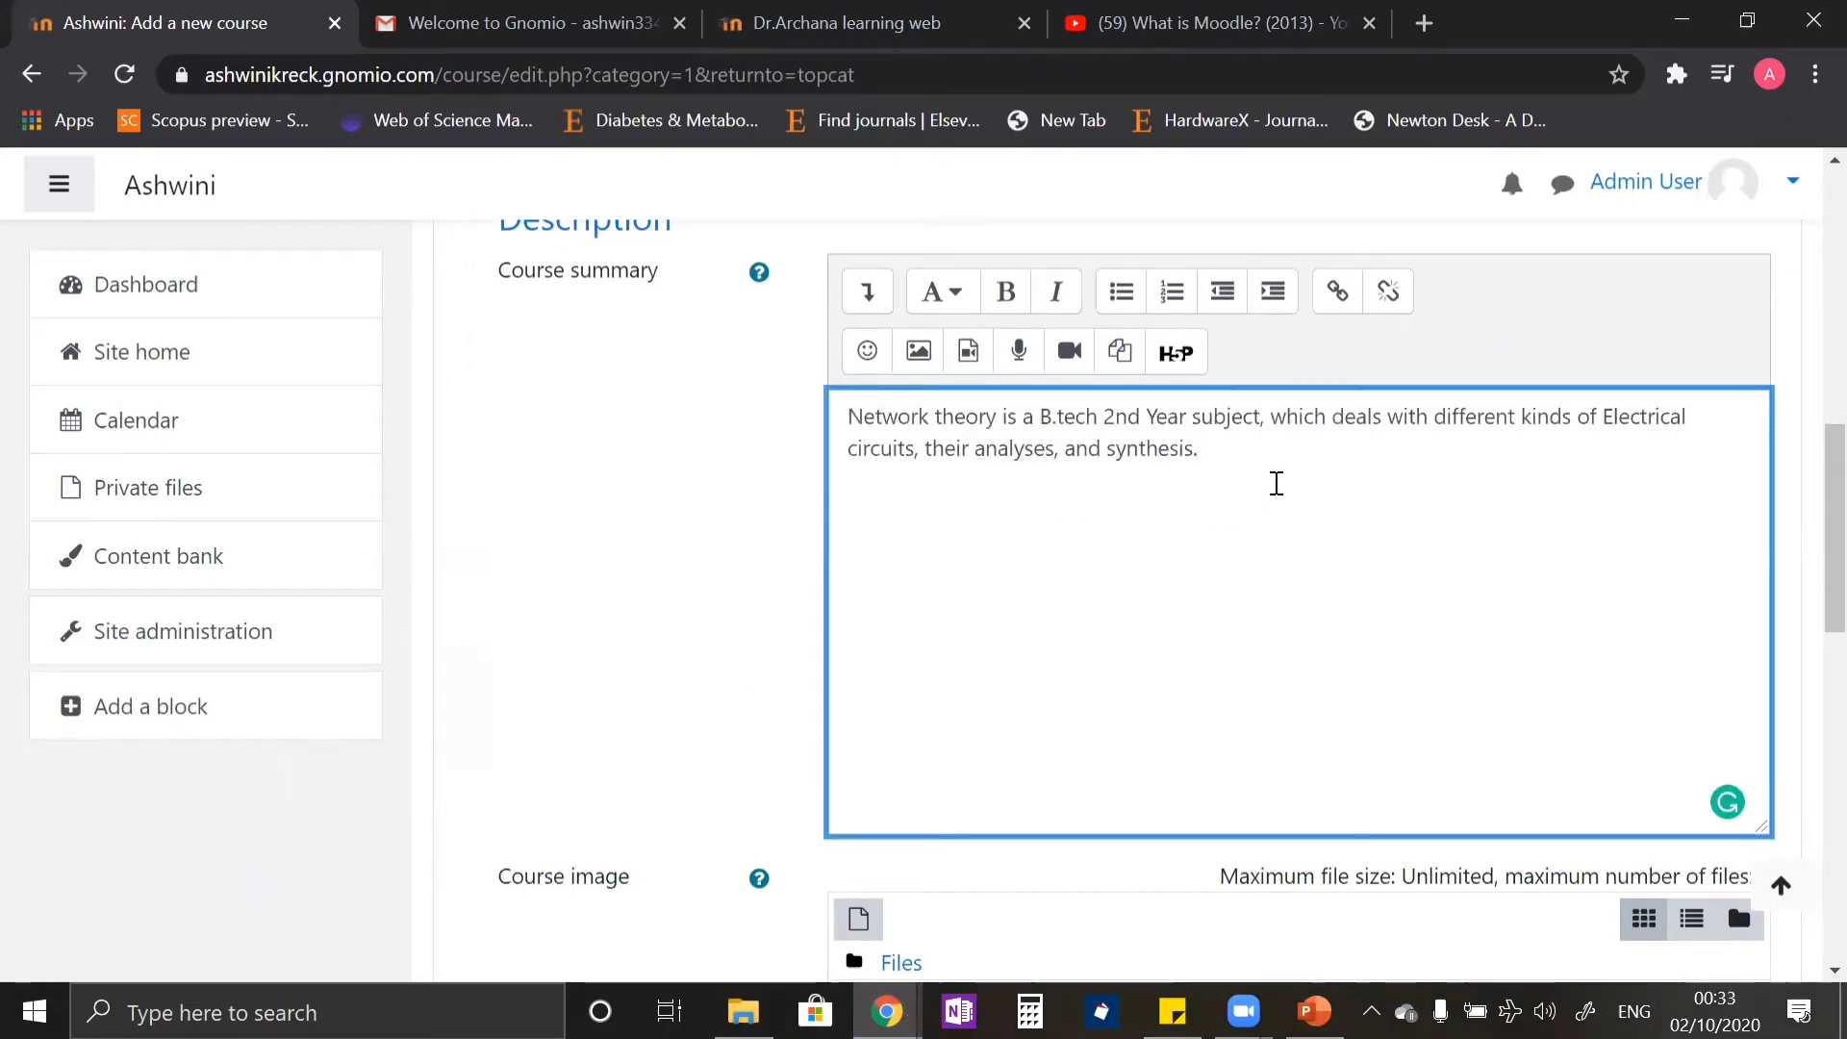
scroll(1274, 483, up, 5)
scroll(1274, 483, up, 3)
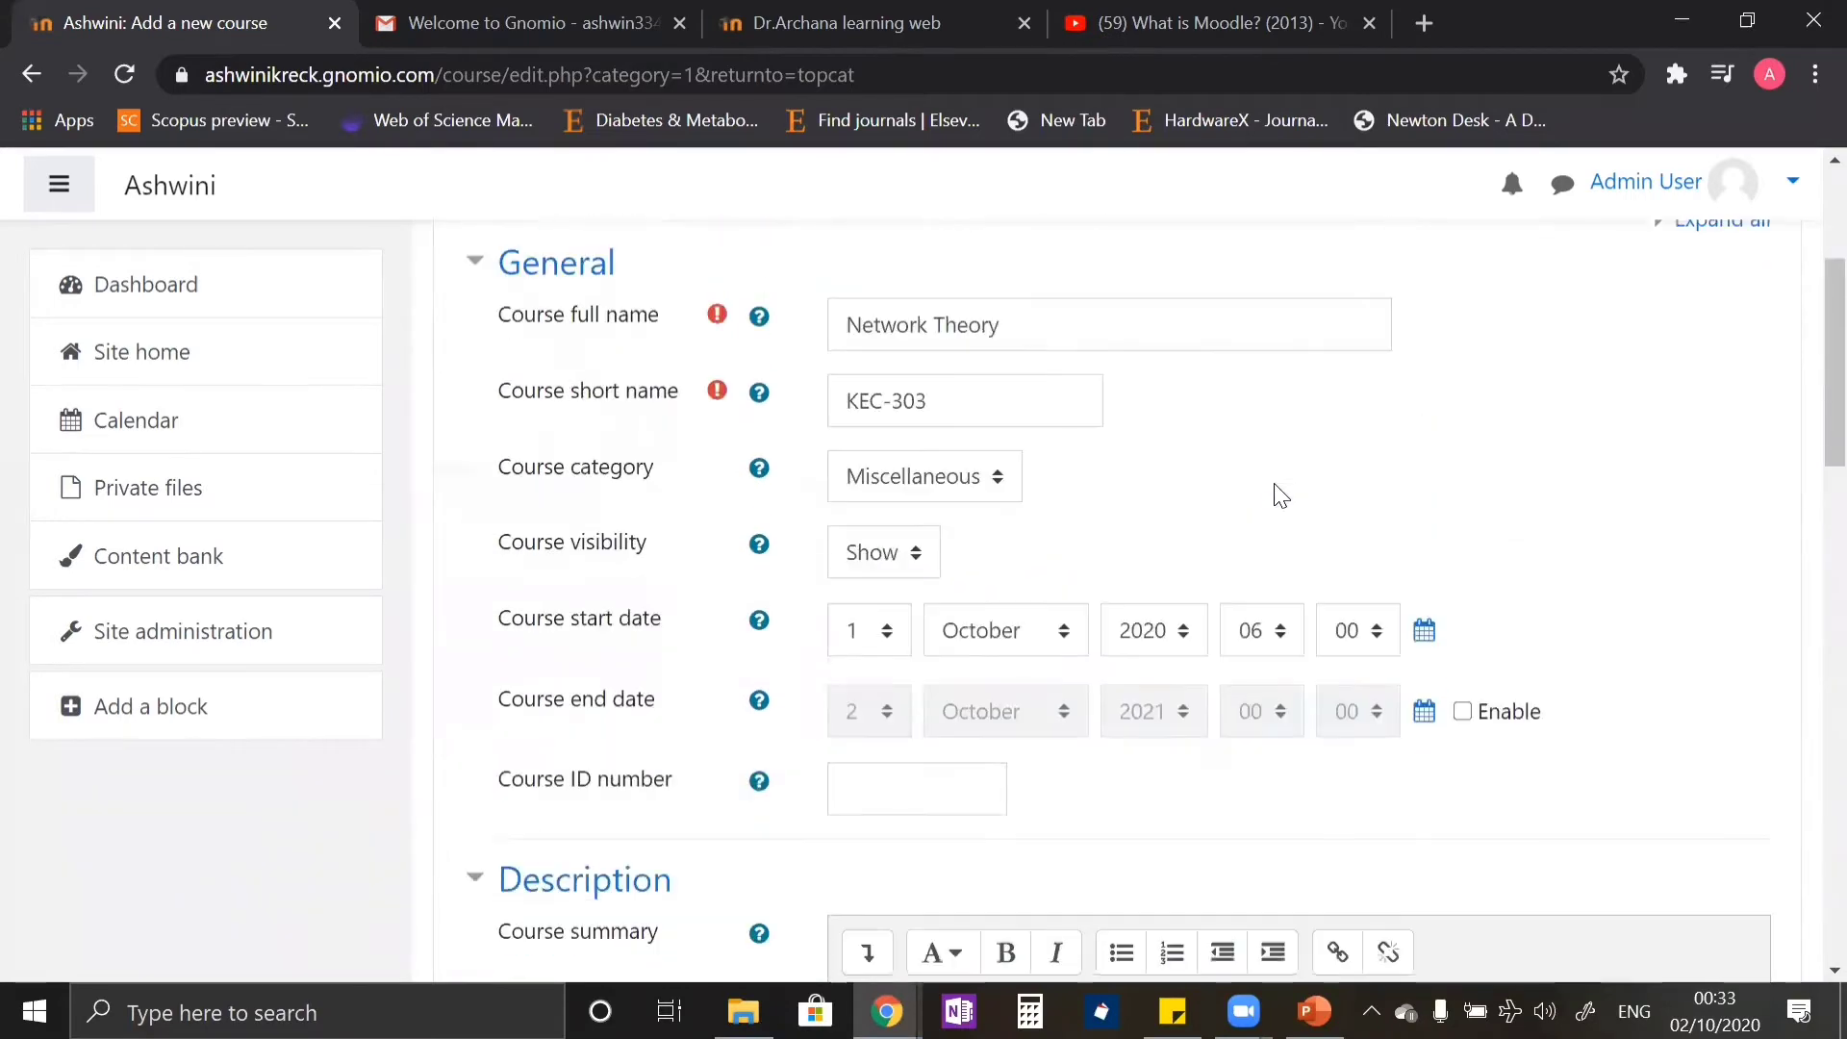
scroll(1274, 494, down, 12)
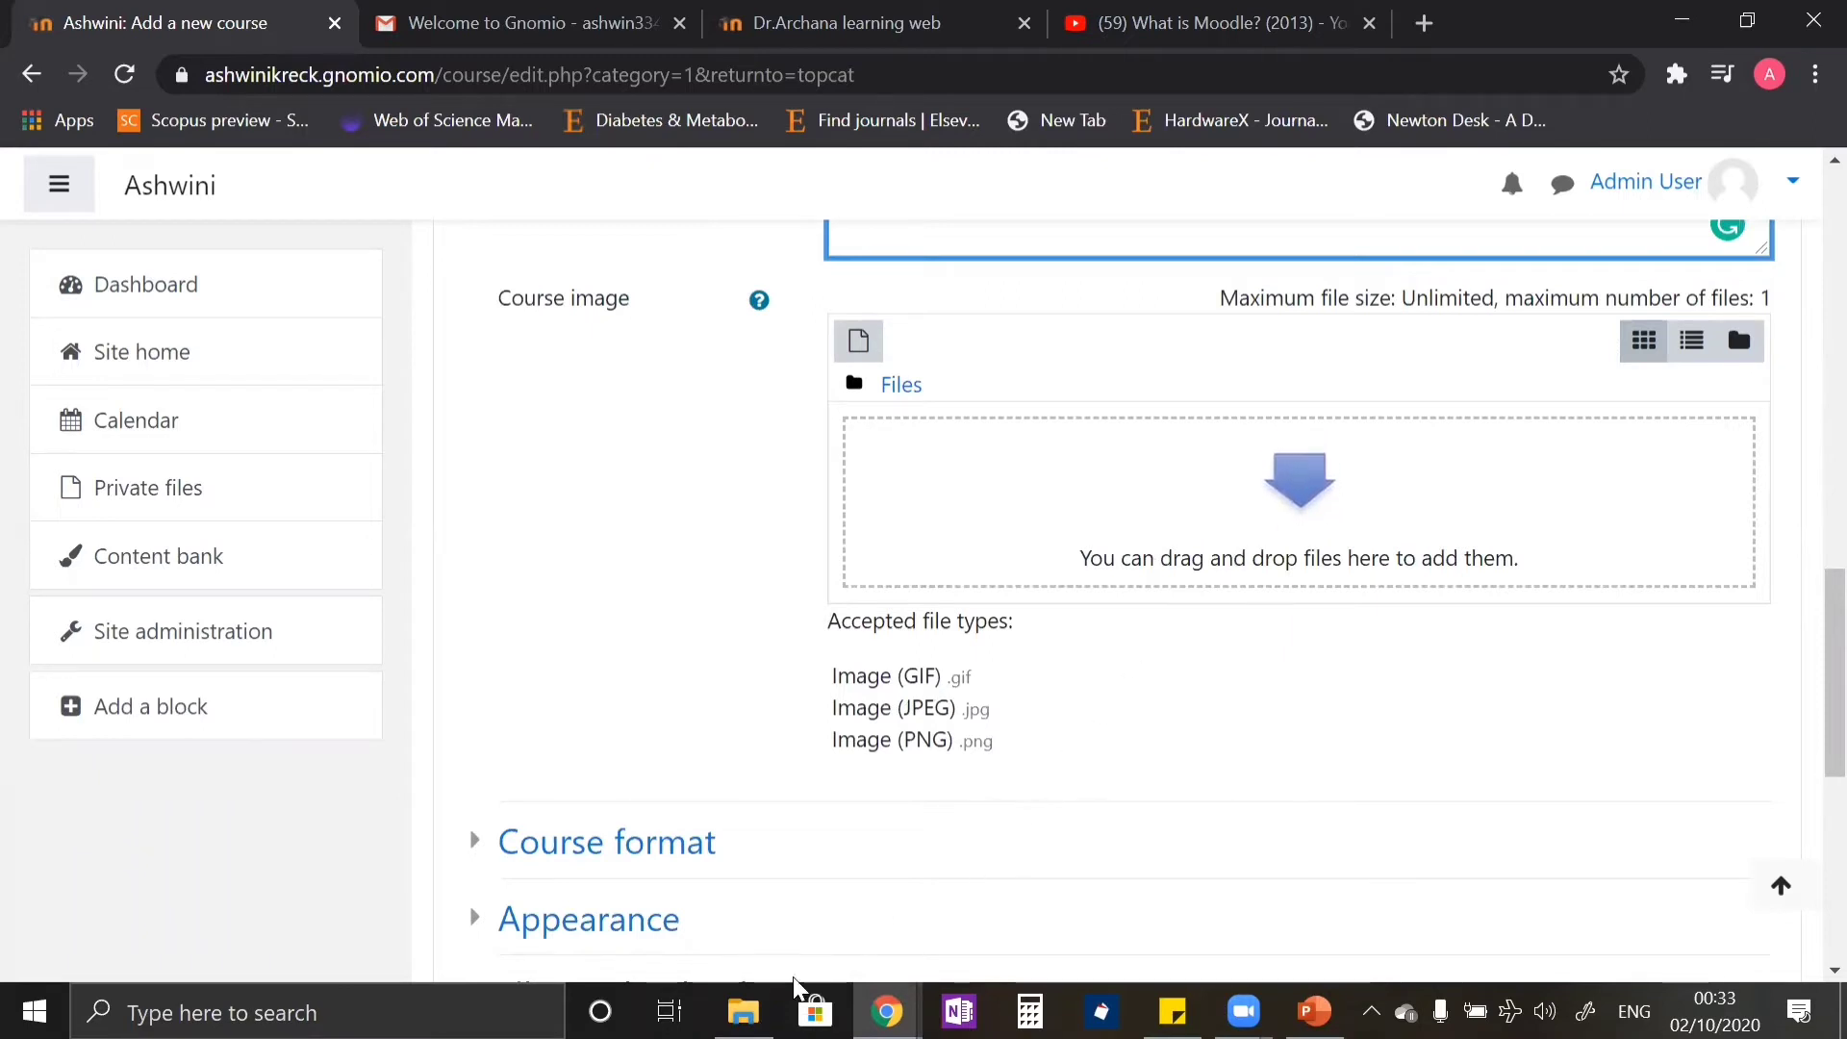
click(745, 1010)
drag(312, 341, 1153, 547)
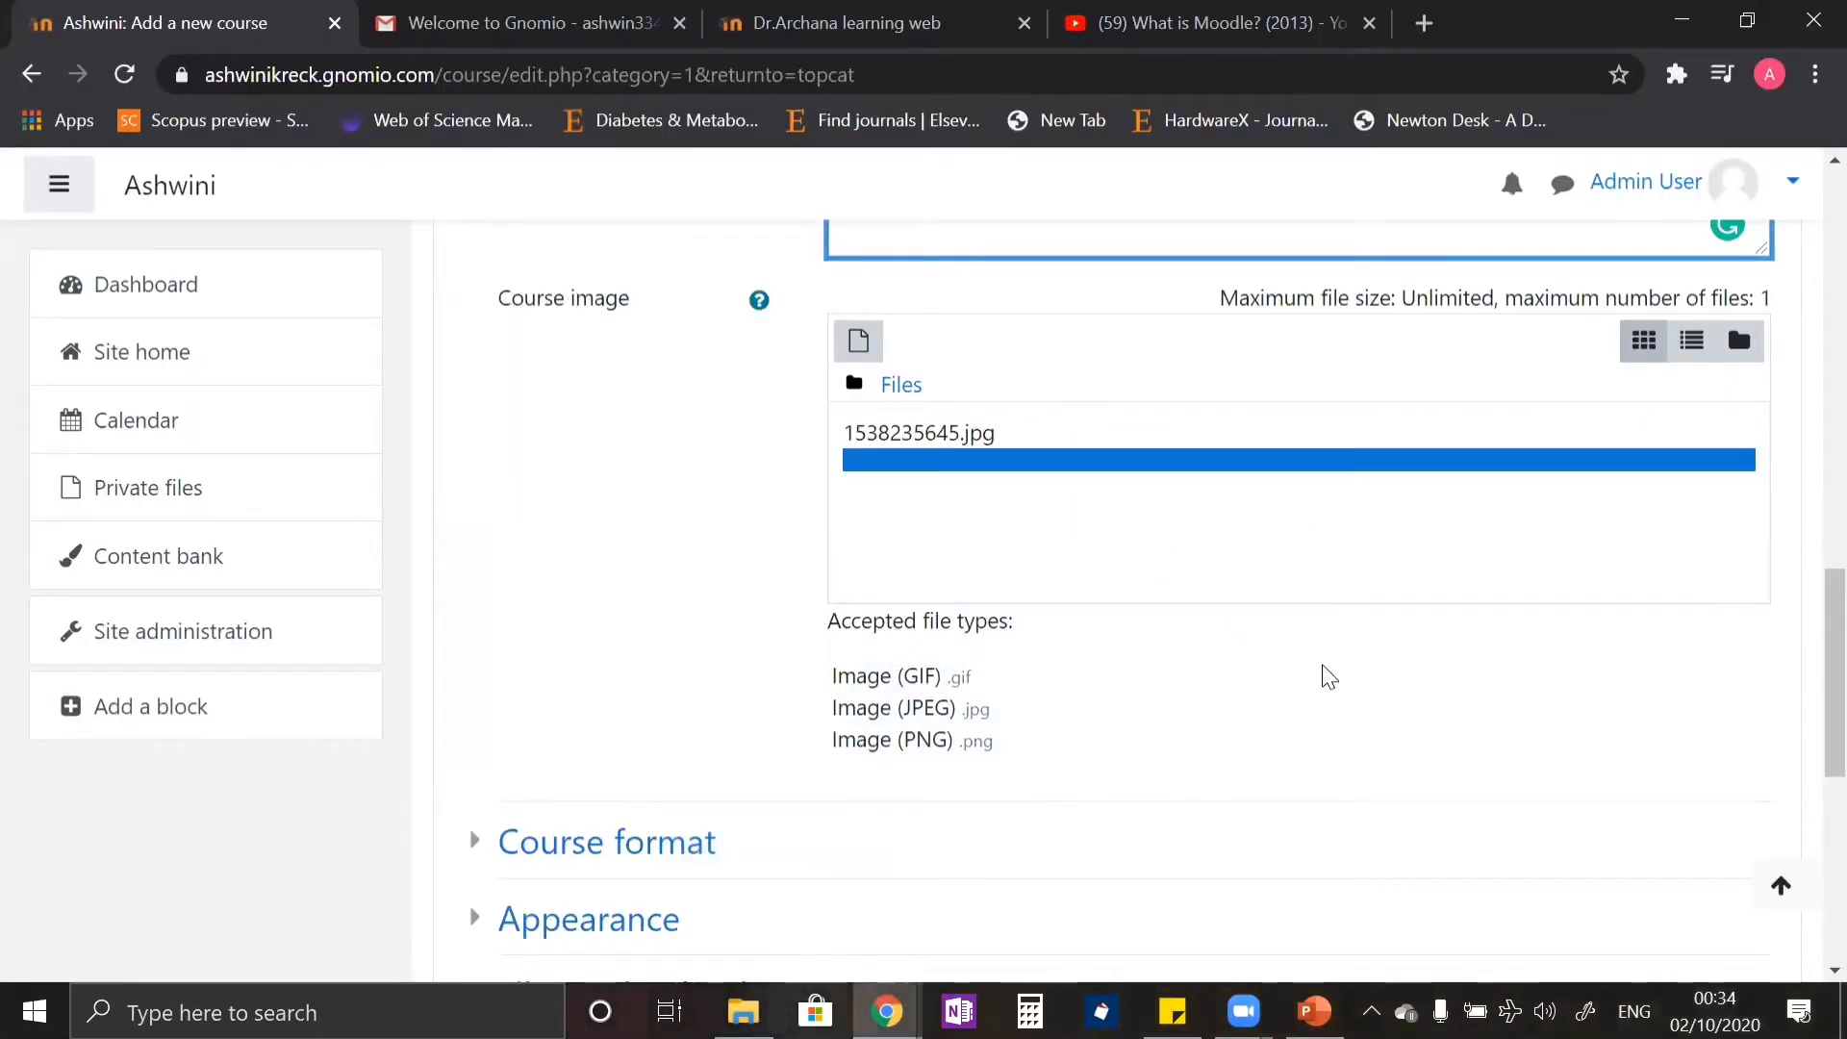
scroll(1100, 523, down, 8)
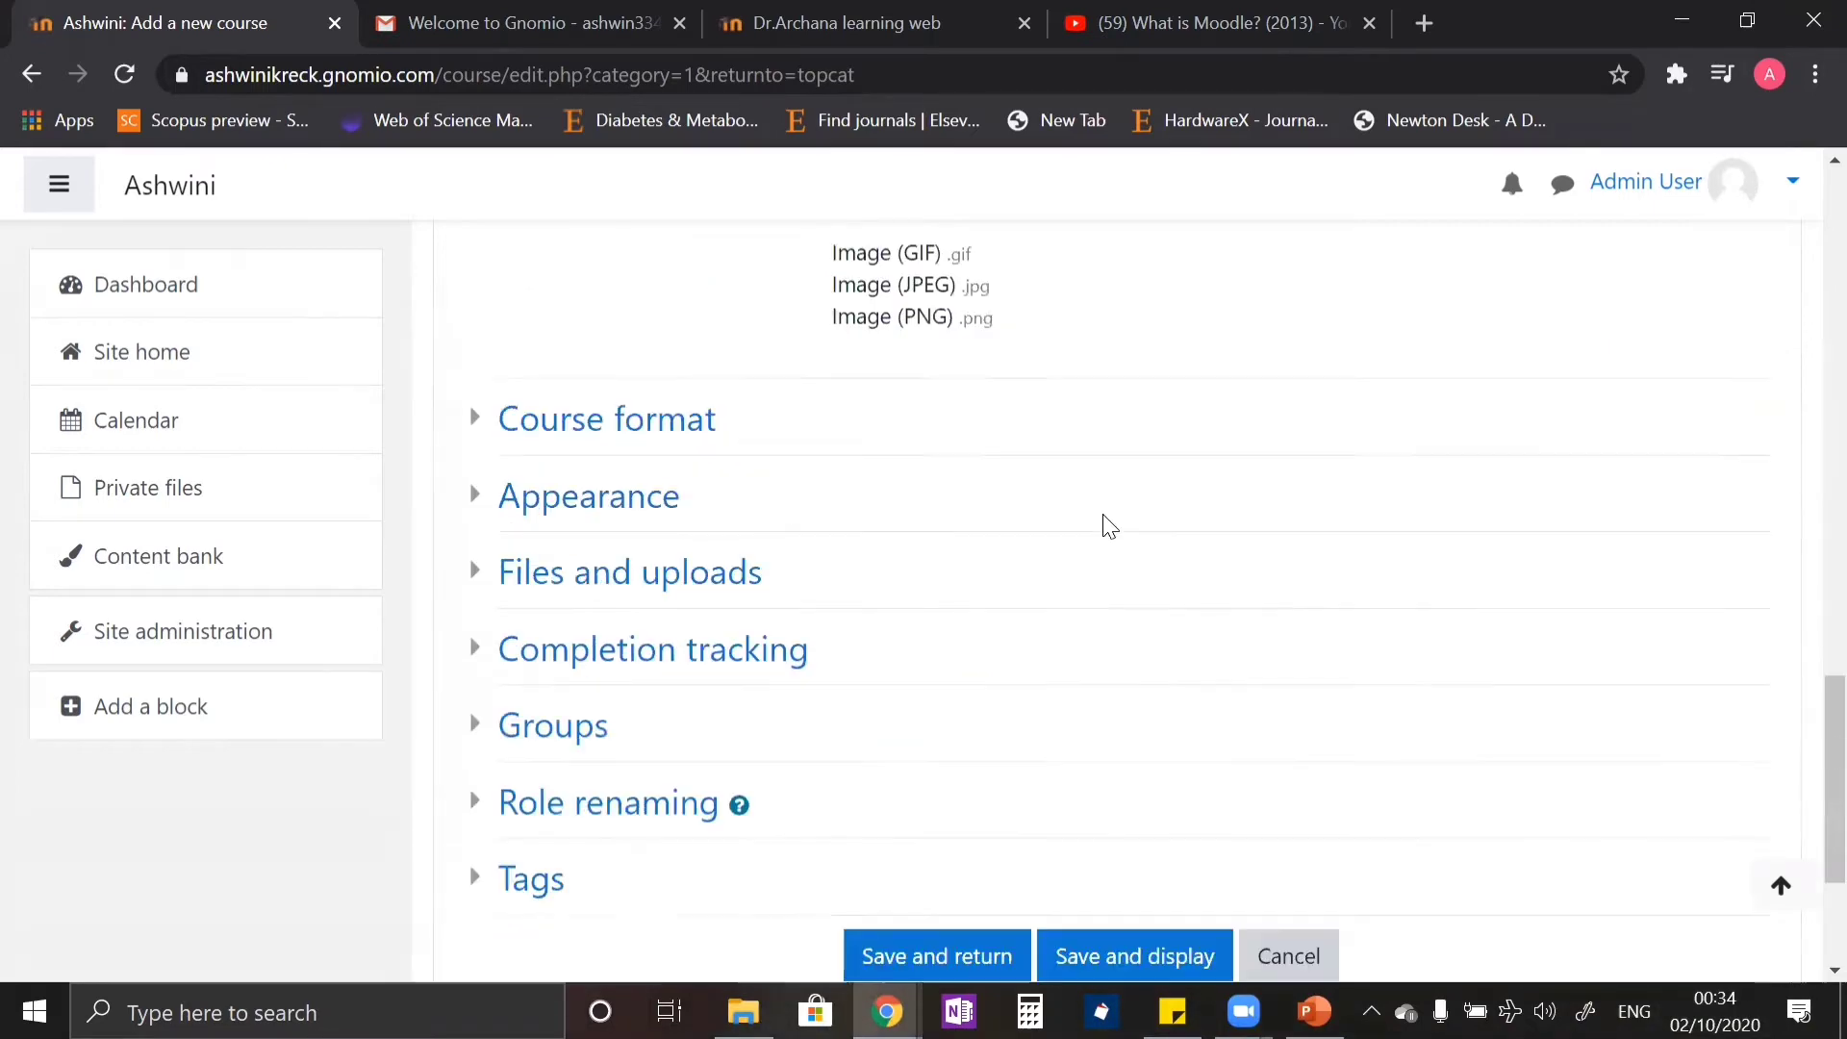
click(1139, 661)
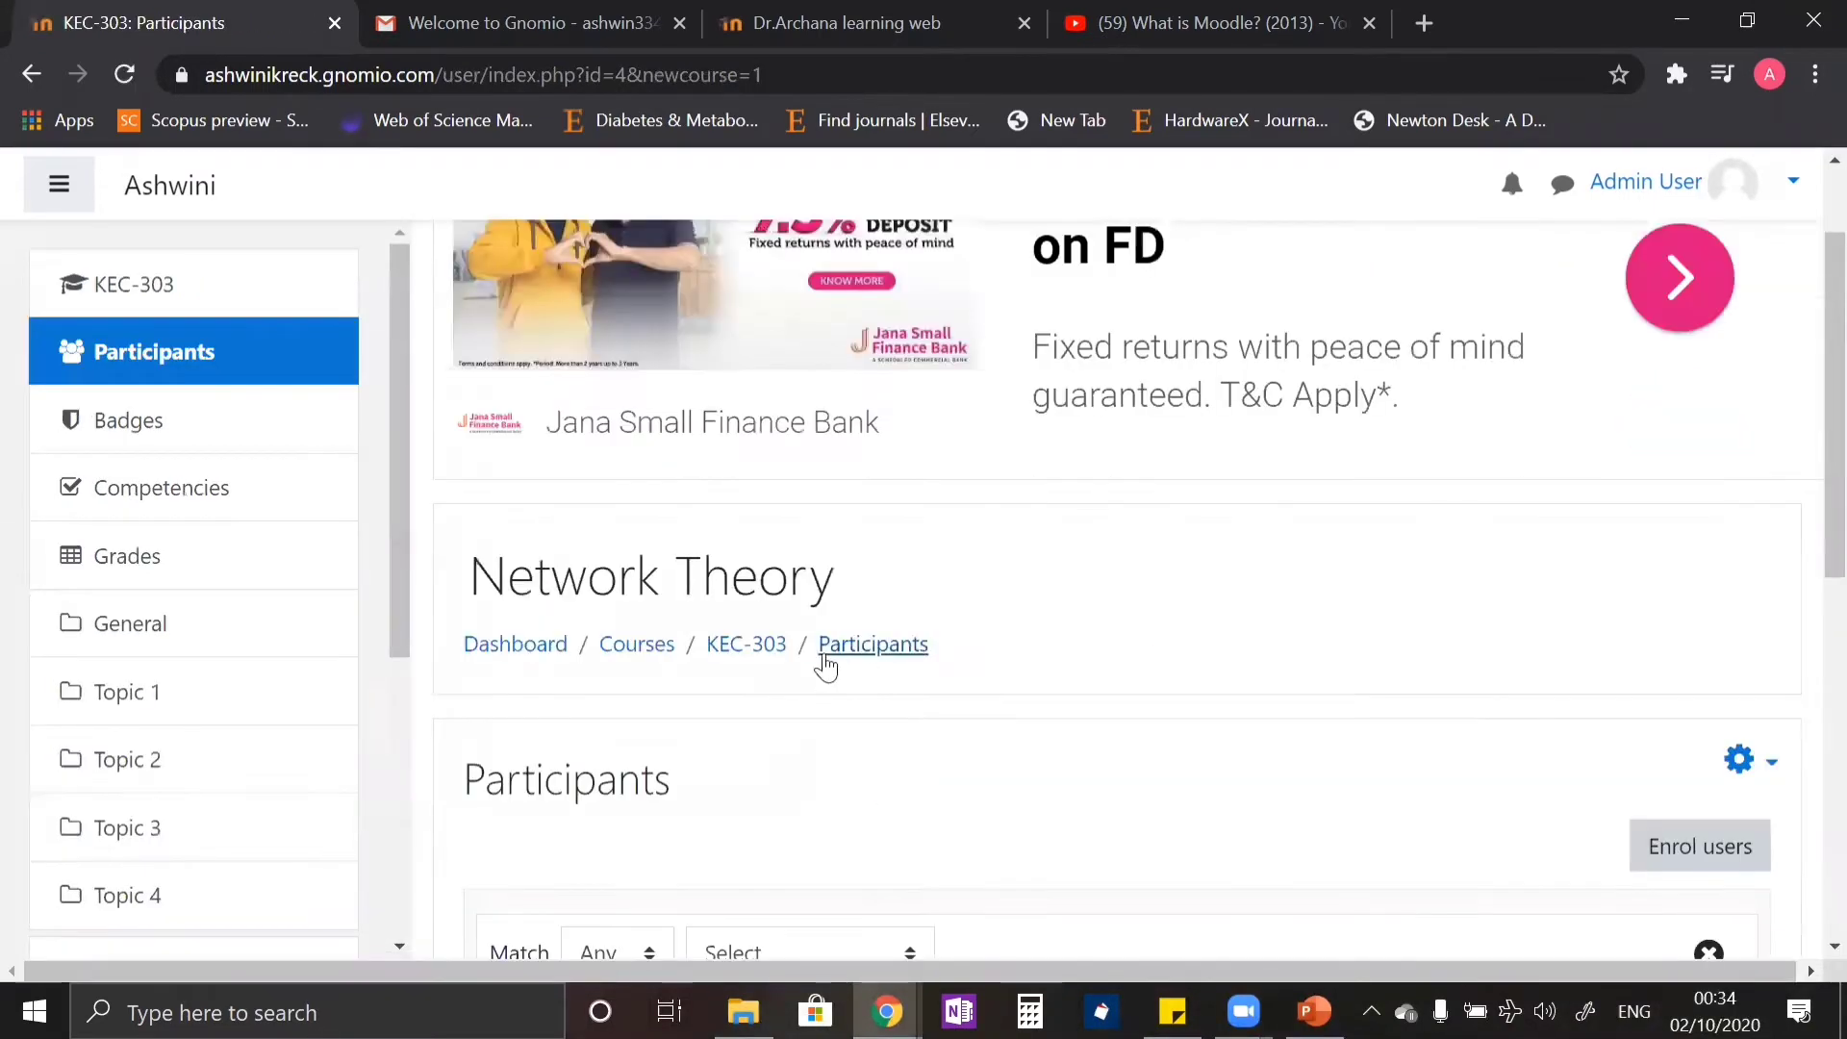
scroll(833, 701, down, 8)
scroll(936, 729, up, 6)
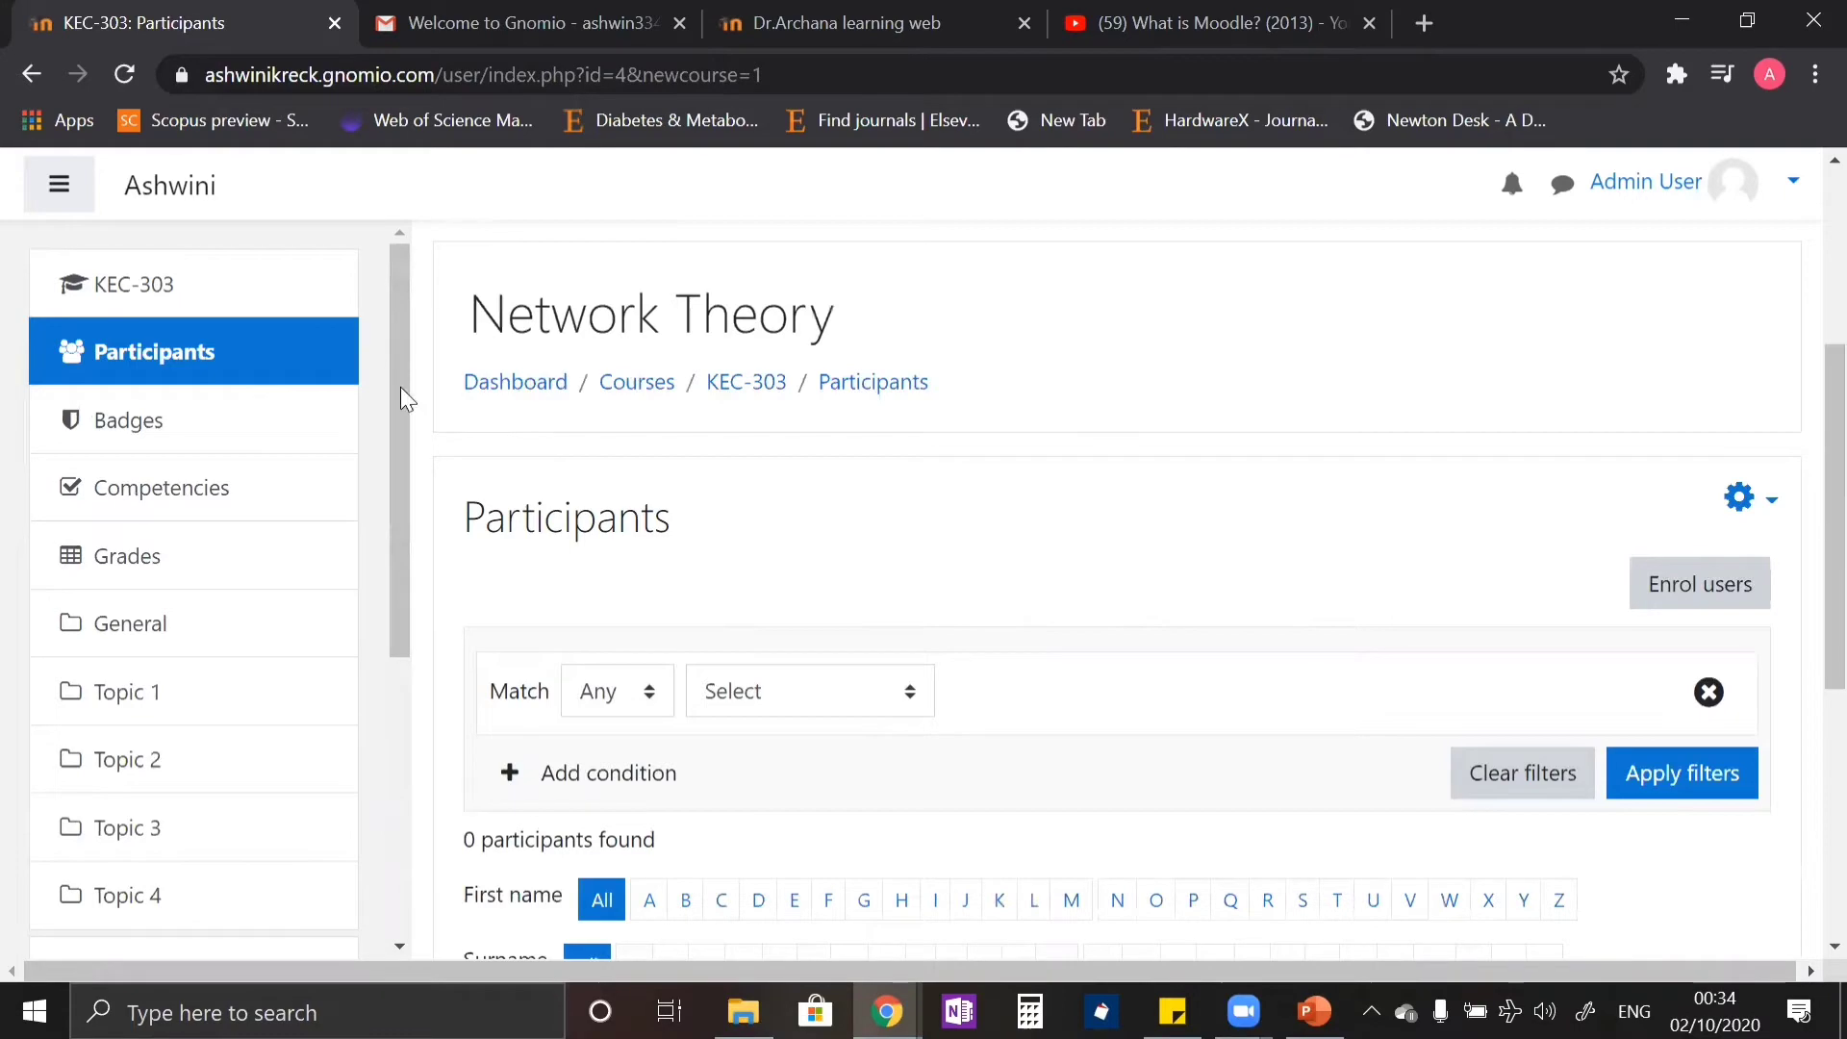
click(516, 384)
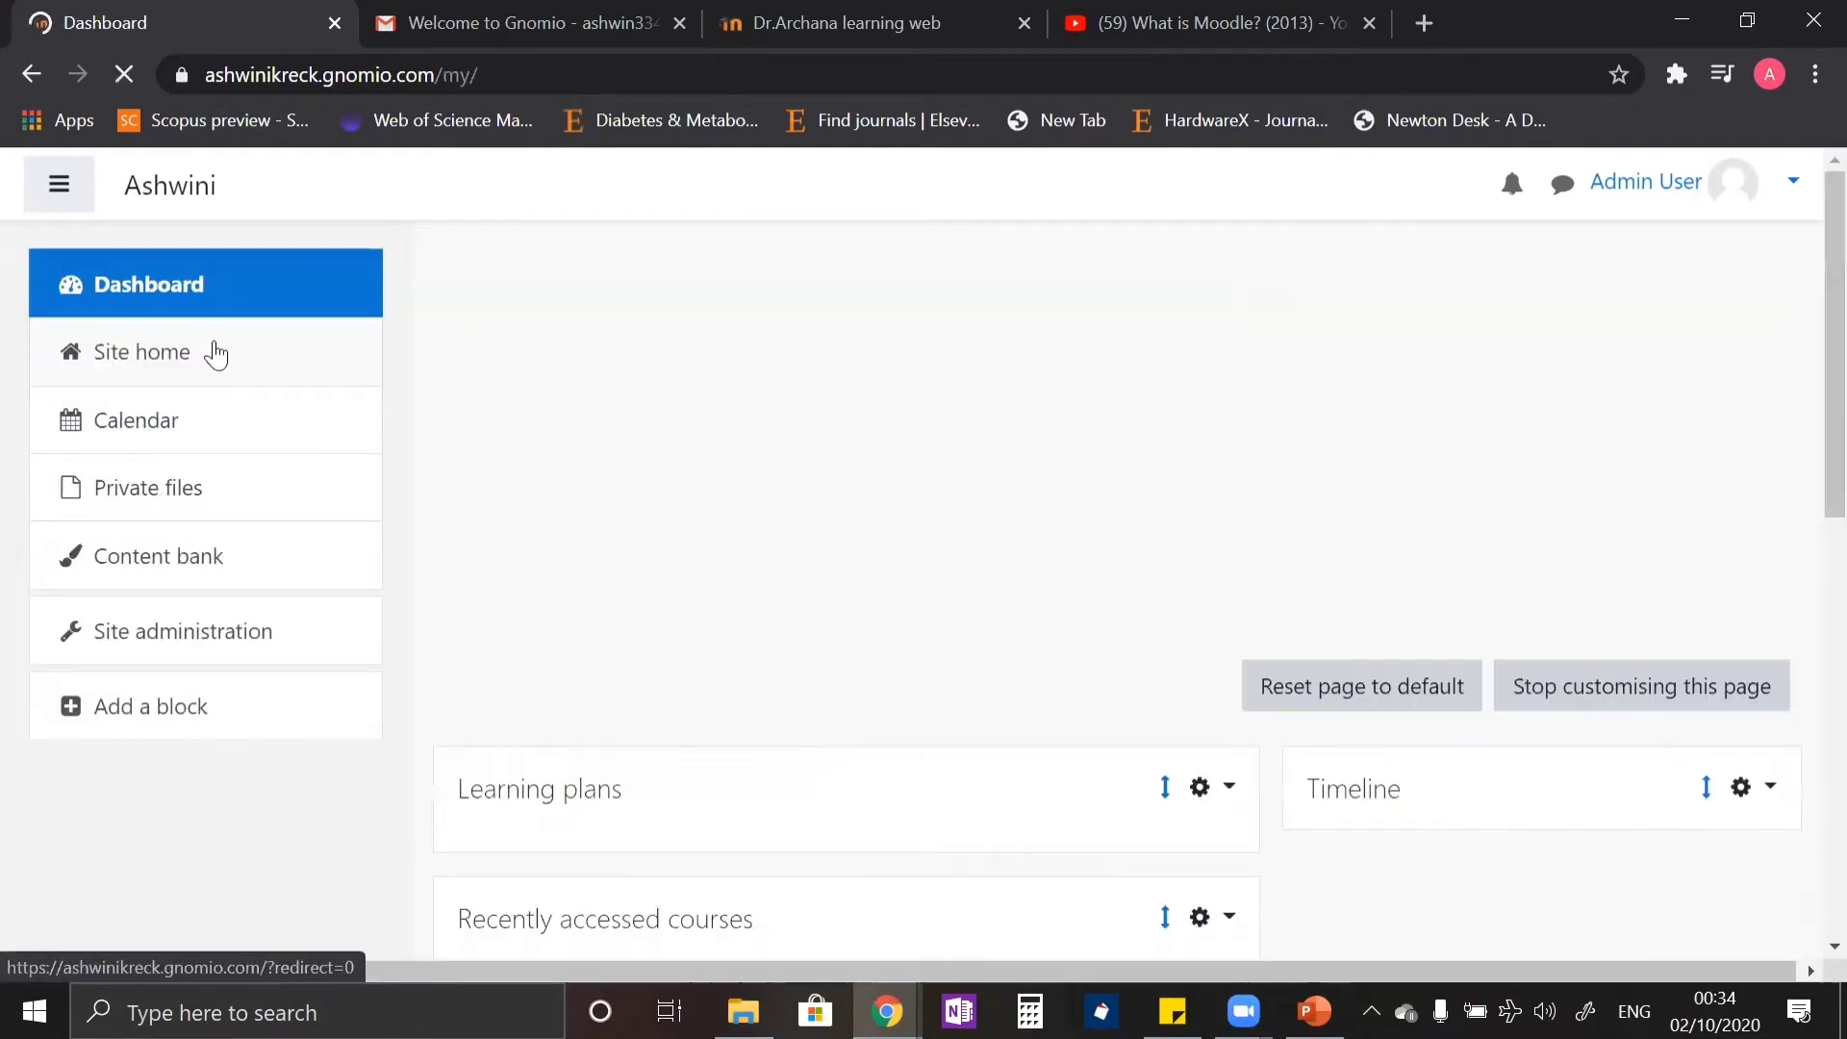
click(163, 356)
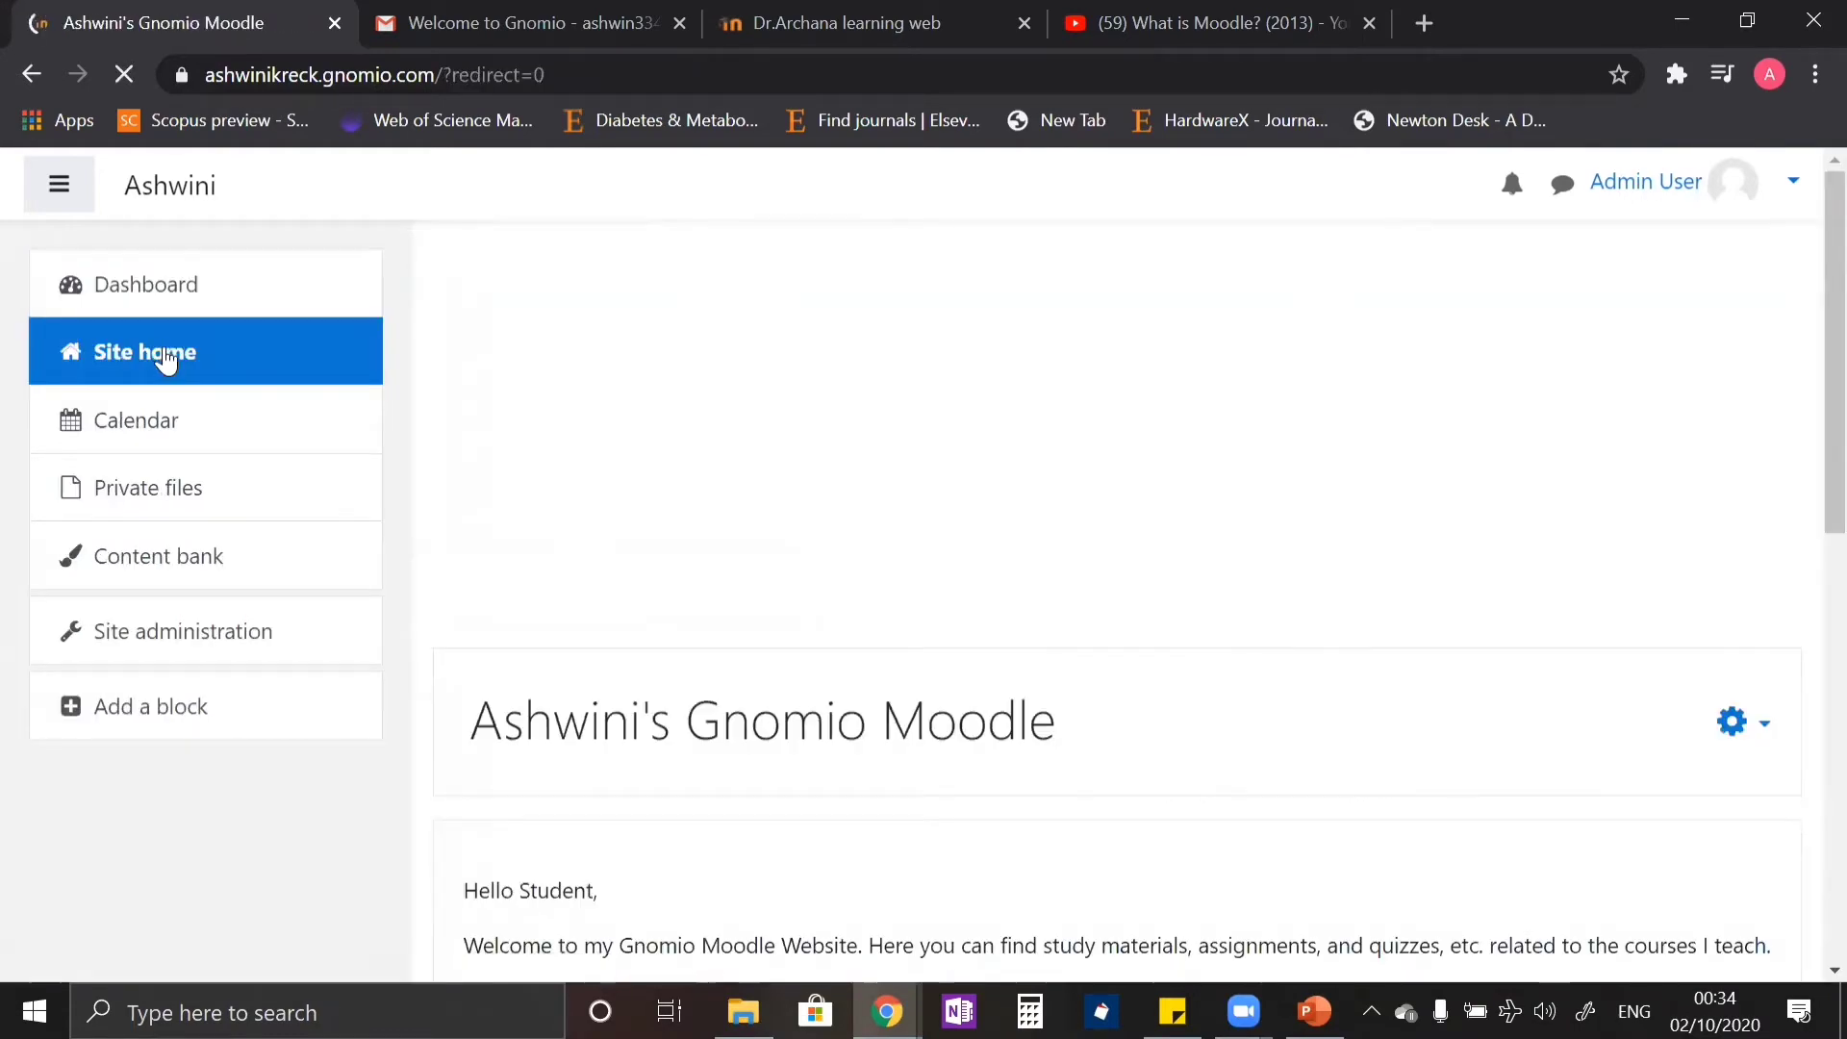
scroll(1133, 683, down, 10)
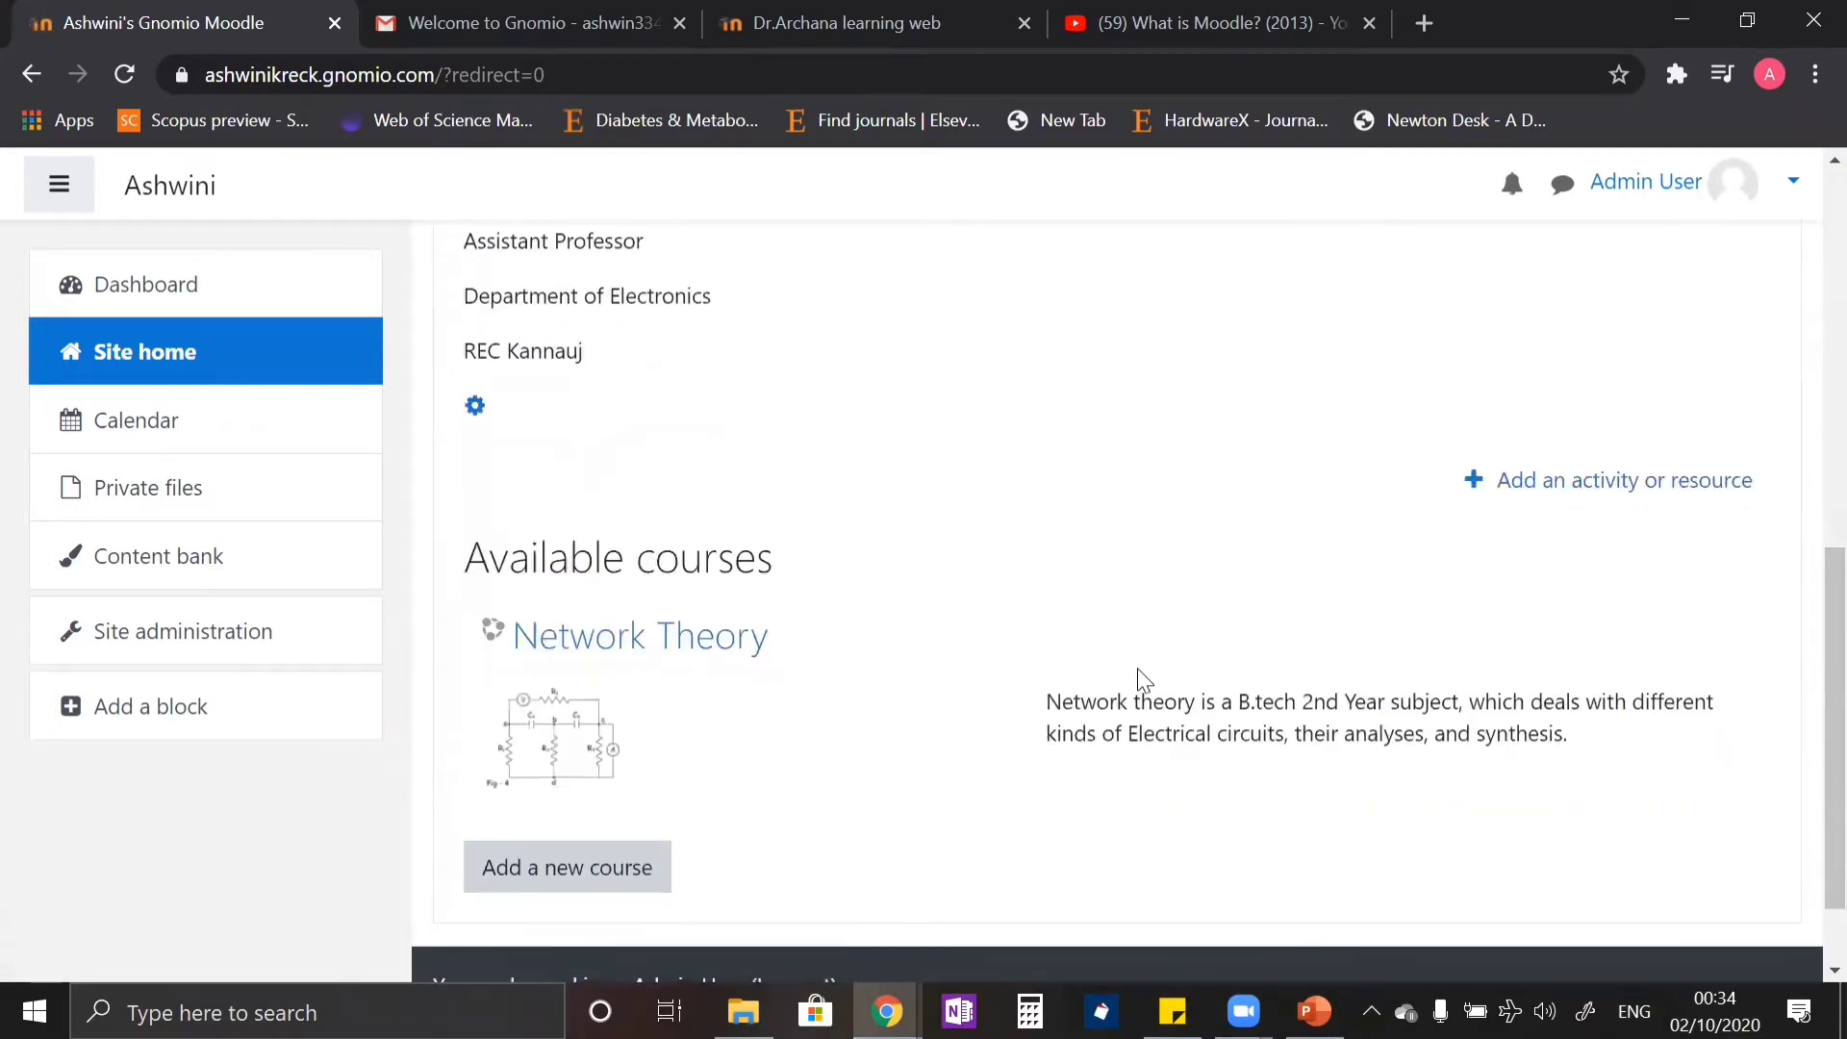
scroll(1138, 680, up, 4)
scroll(1137, 680, down, 4)
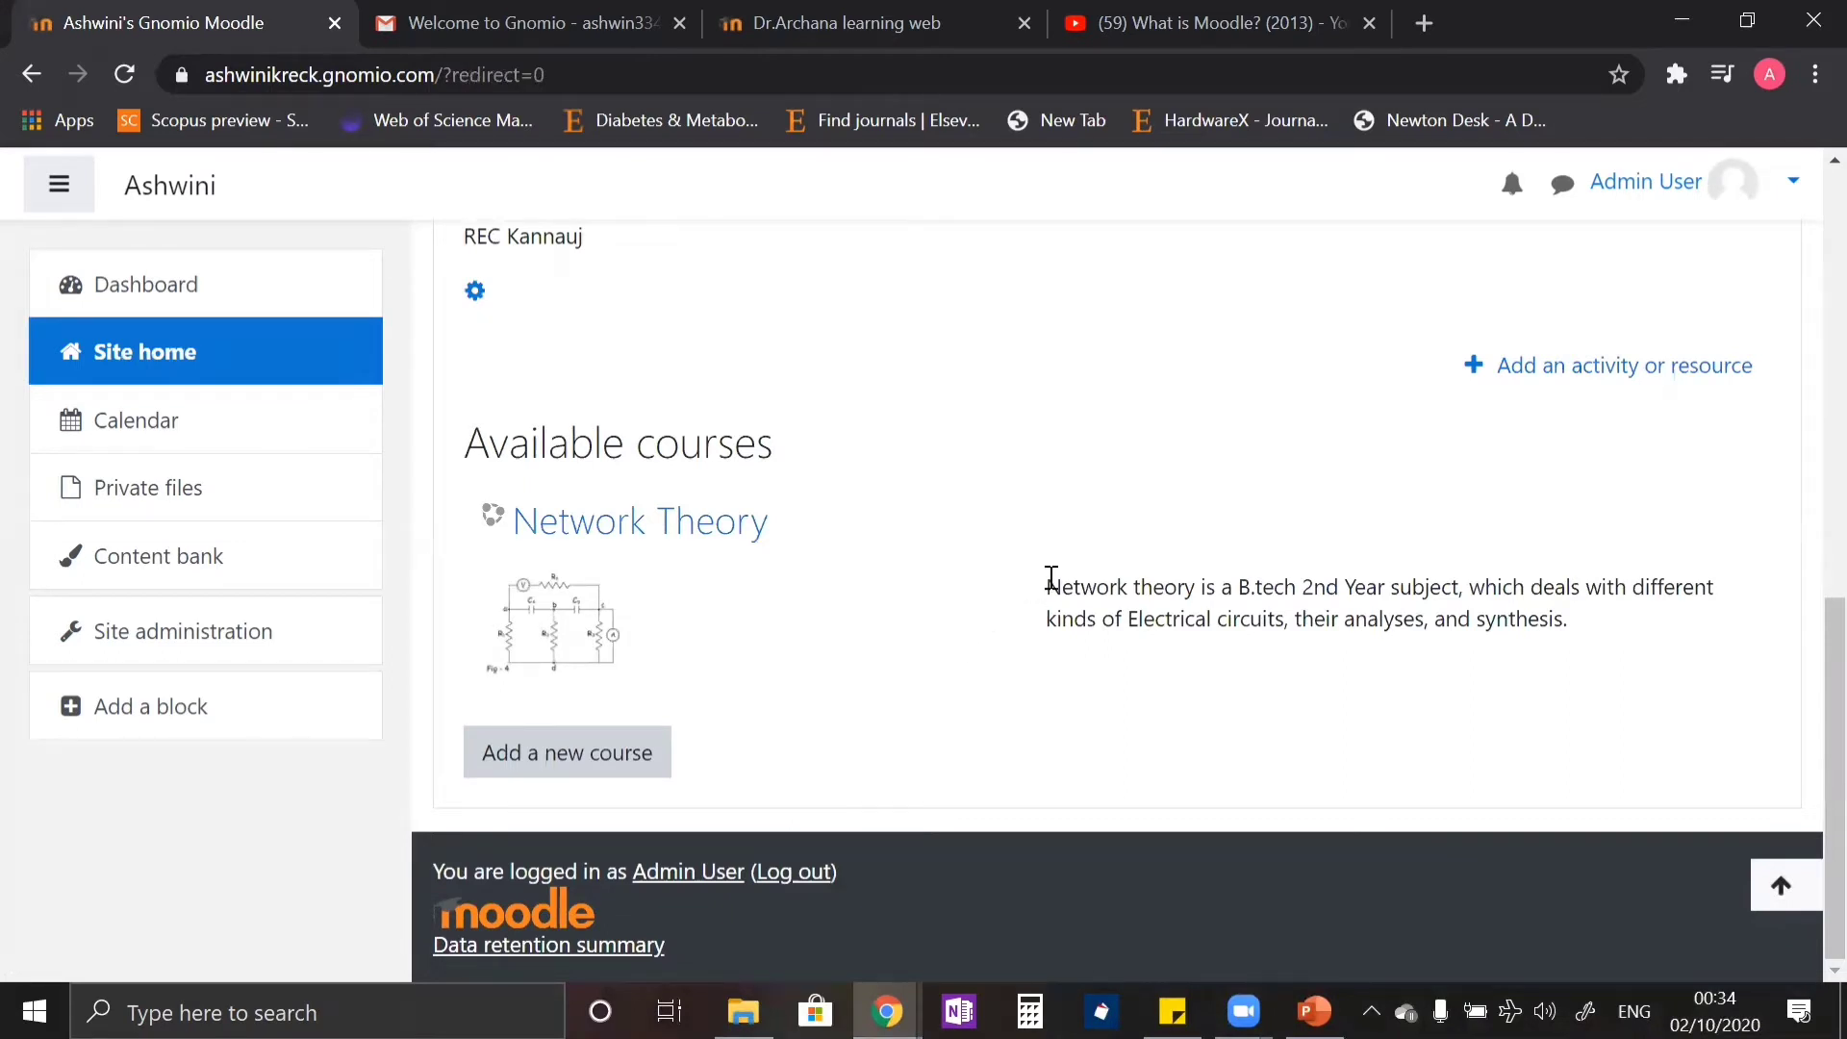
drag(1044, 588, 1175, 585)
Step: Open the Network Theory course page and turn editing off
click(702, 527)
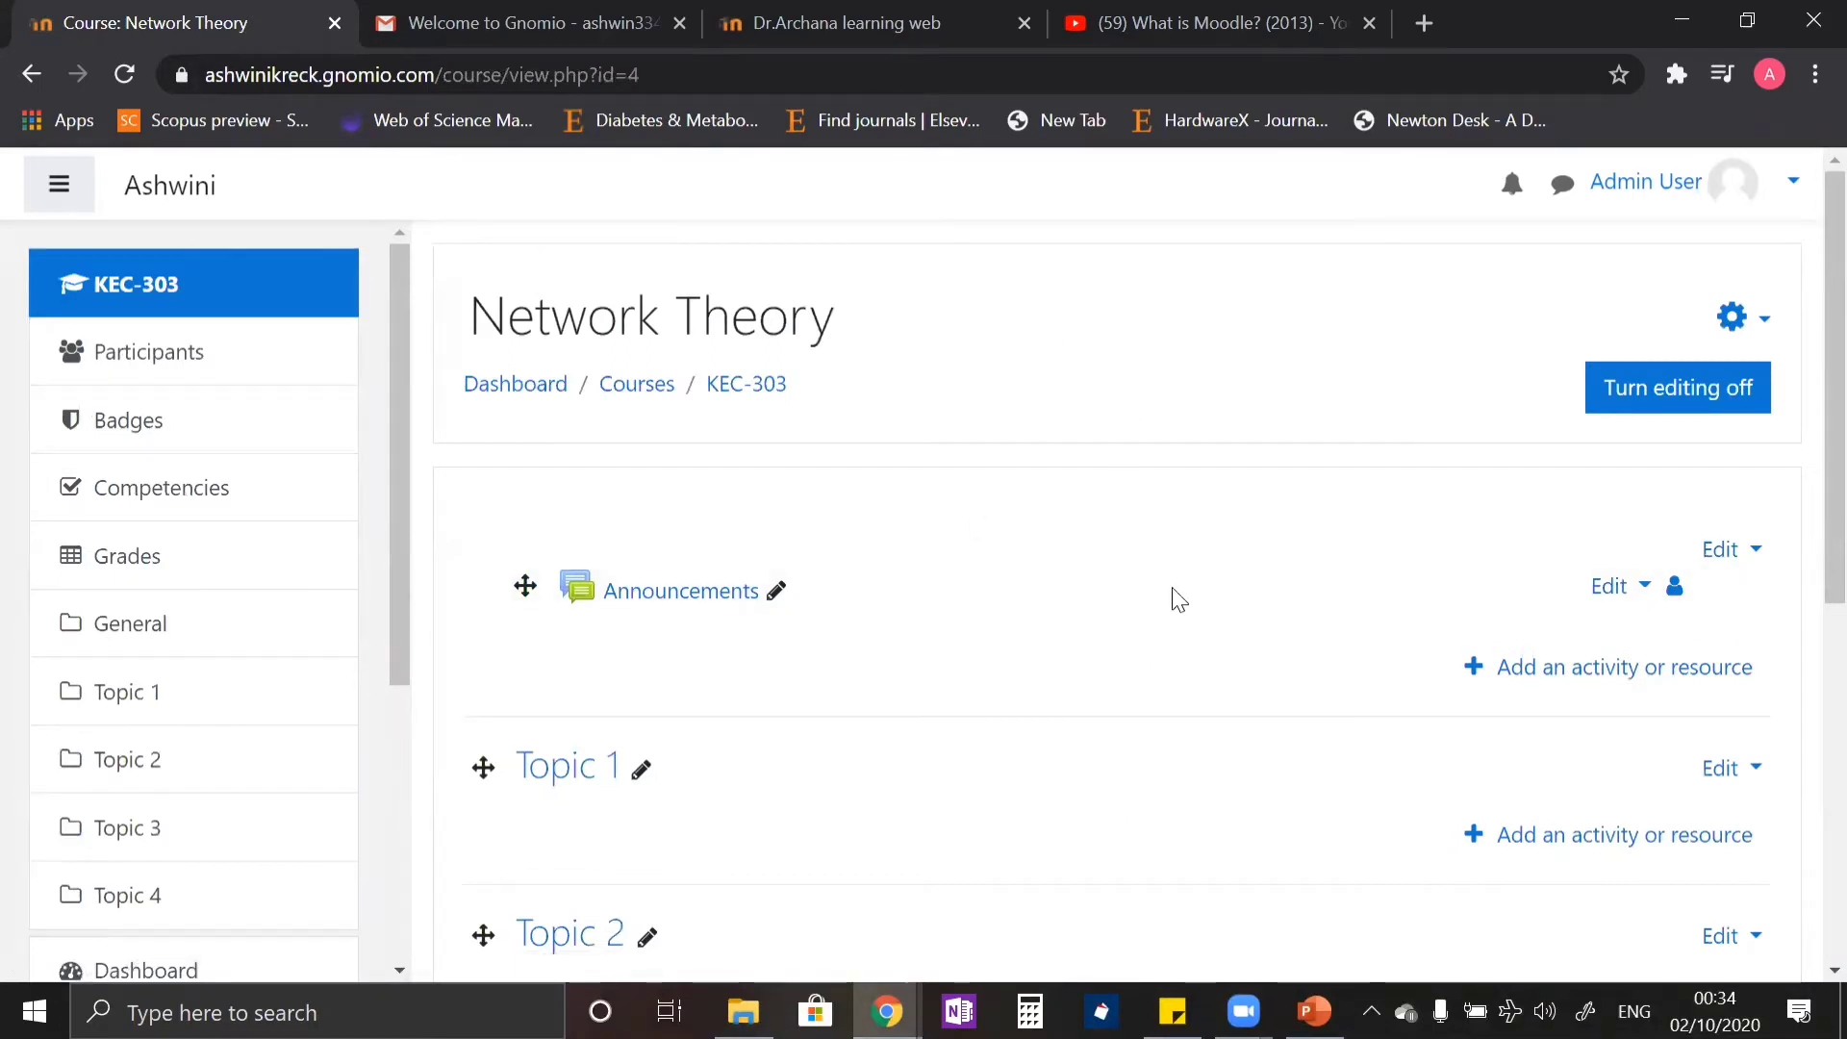
click(1732, 395)
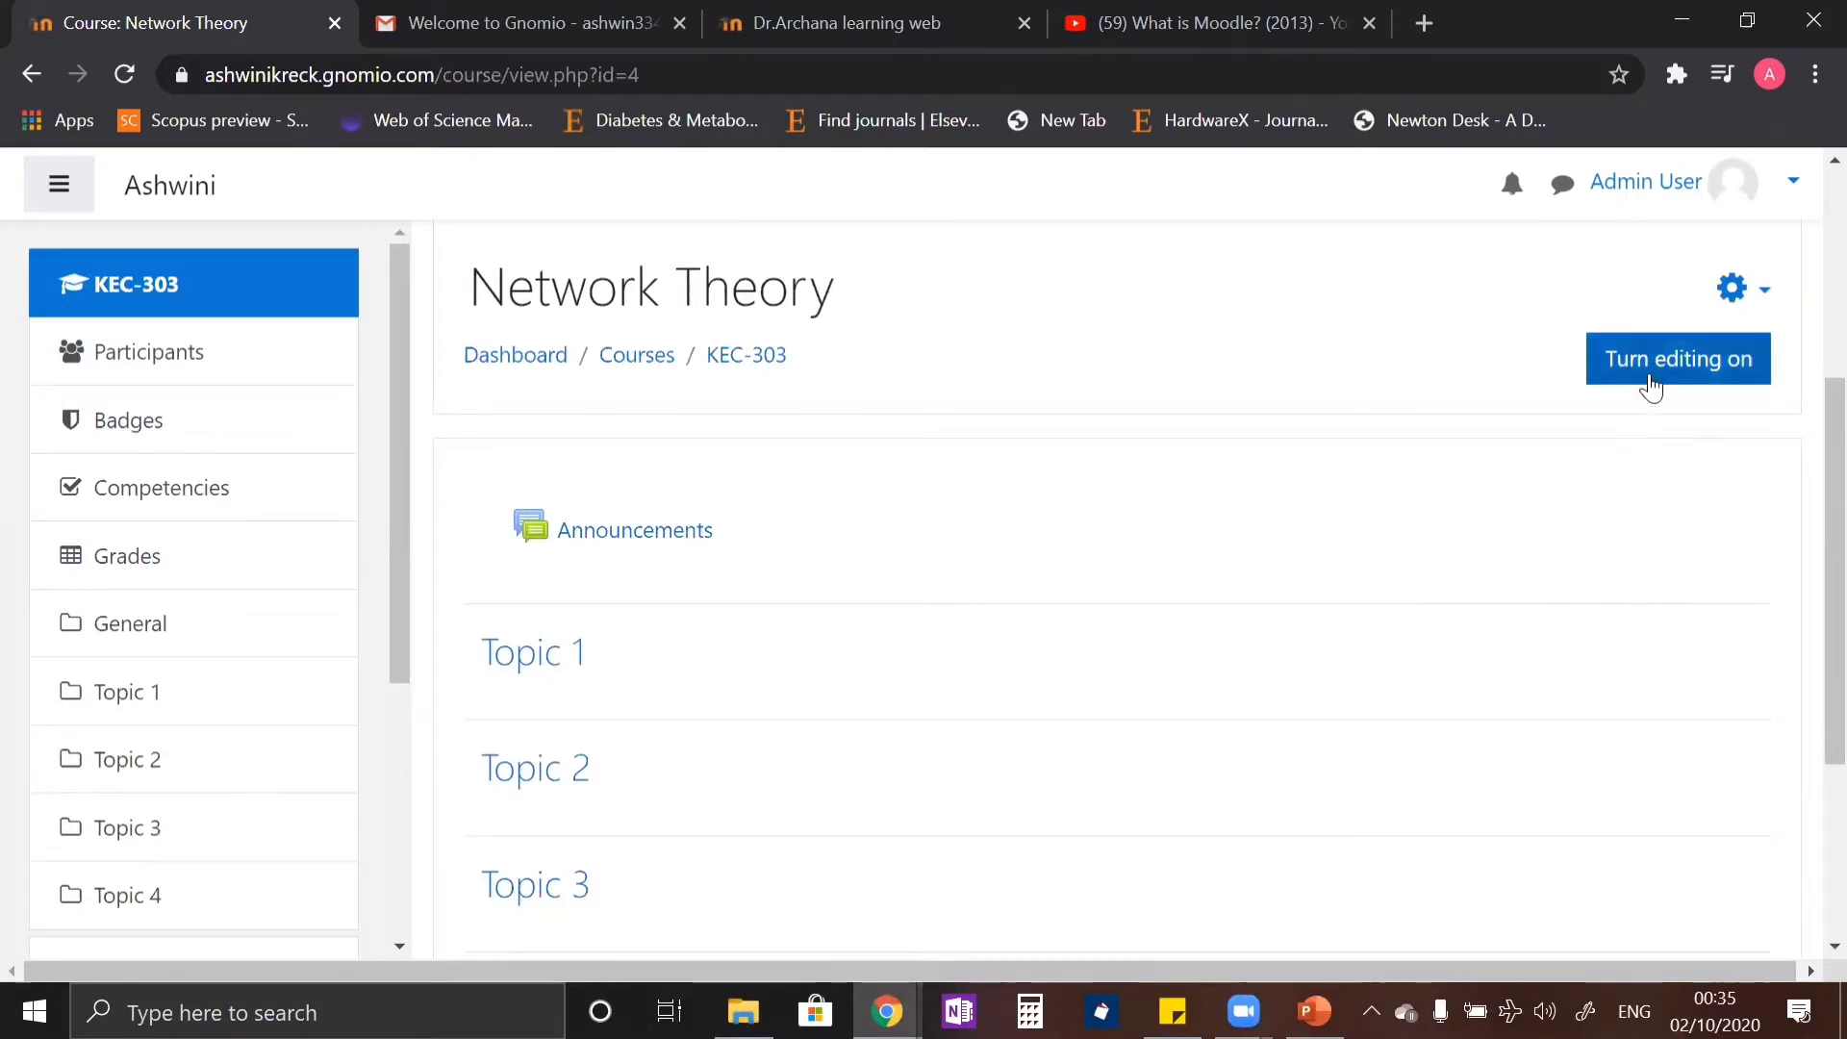
scroll(863, 524, down, 3)
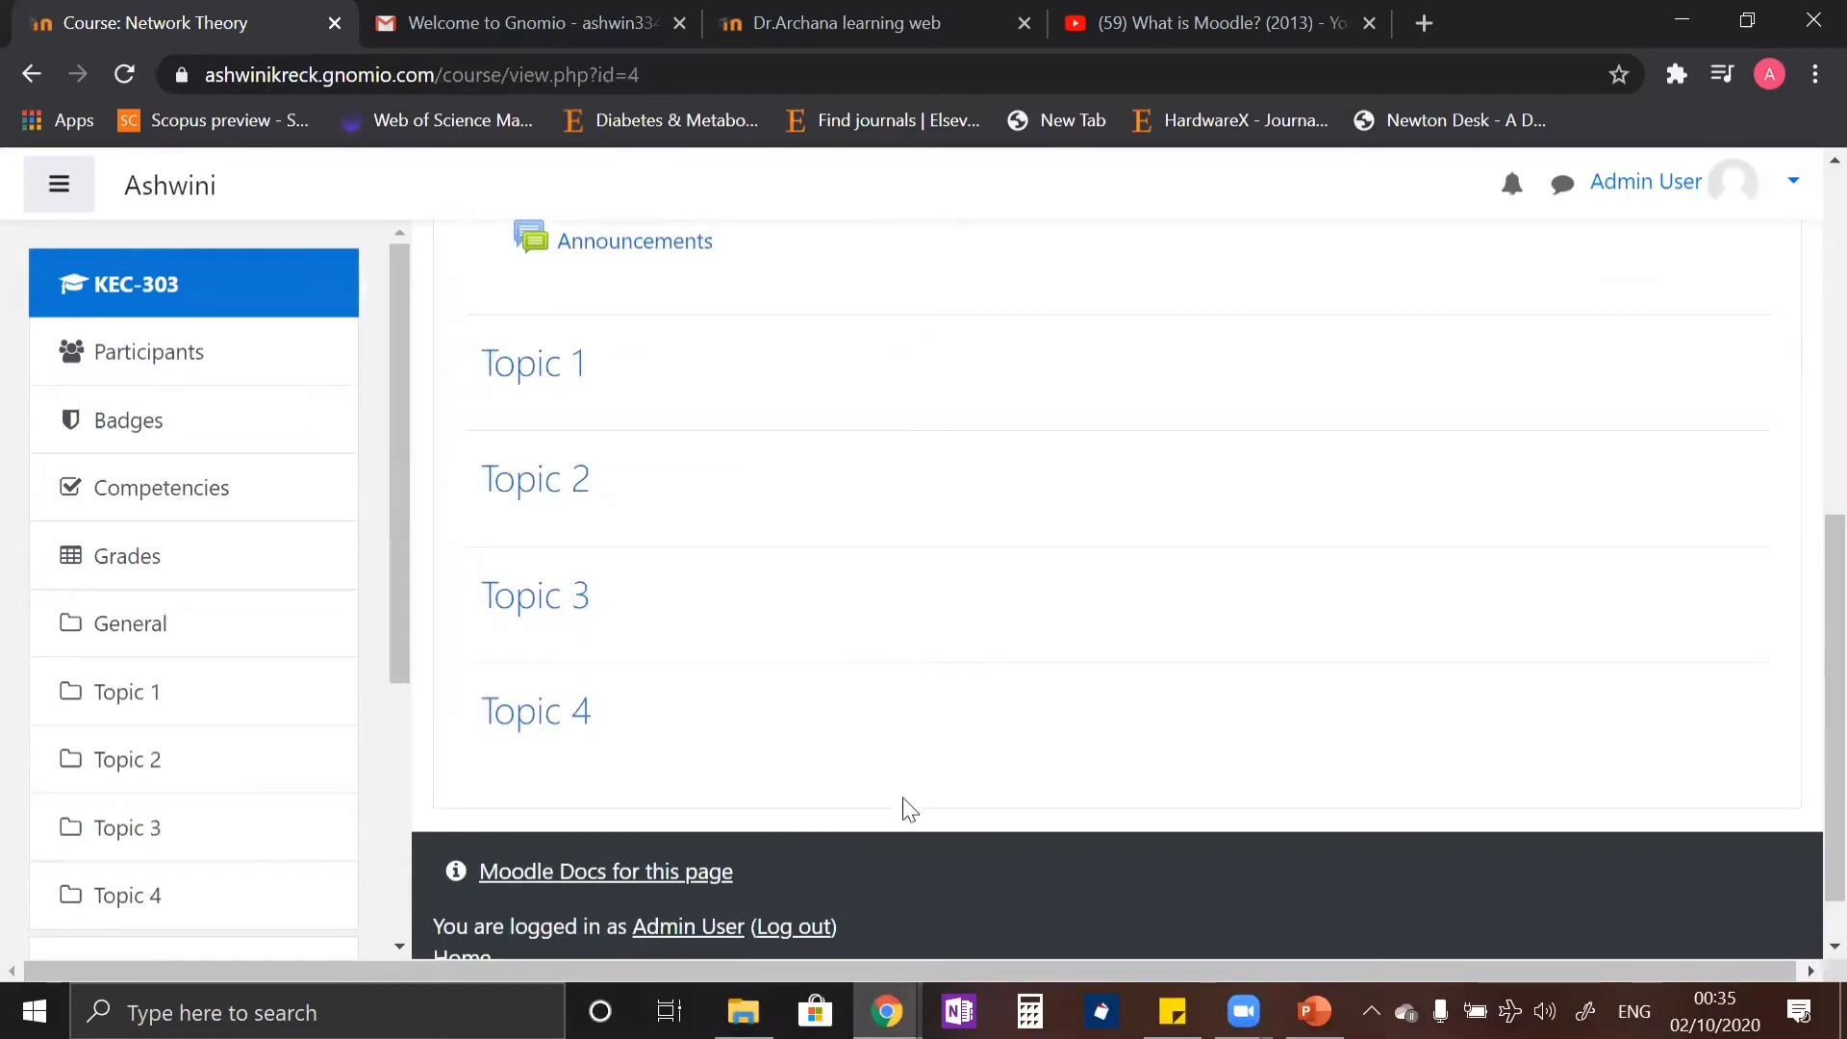
scroll(1157, 737, up, 5)
Step: Turn course editing back on and review the Announcements forum and Topics 1–4
click(1663, 515)
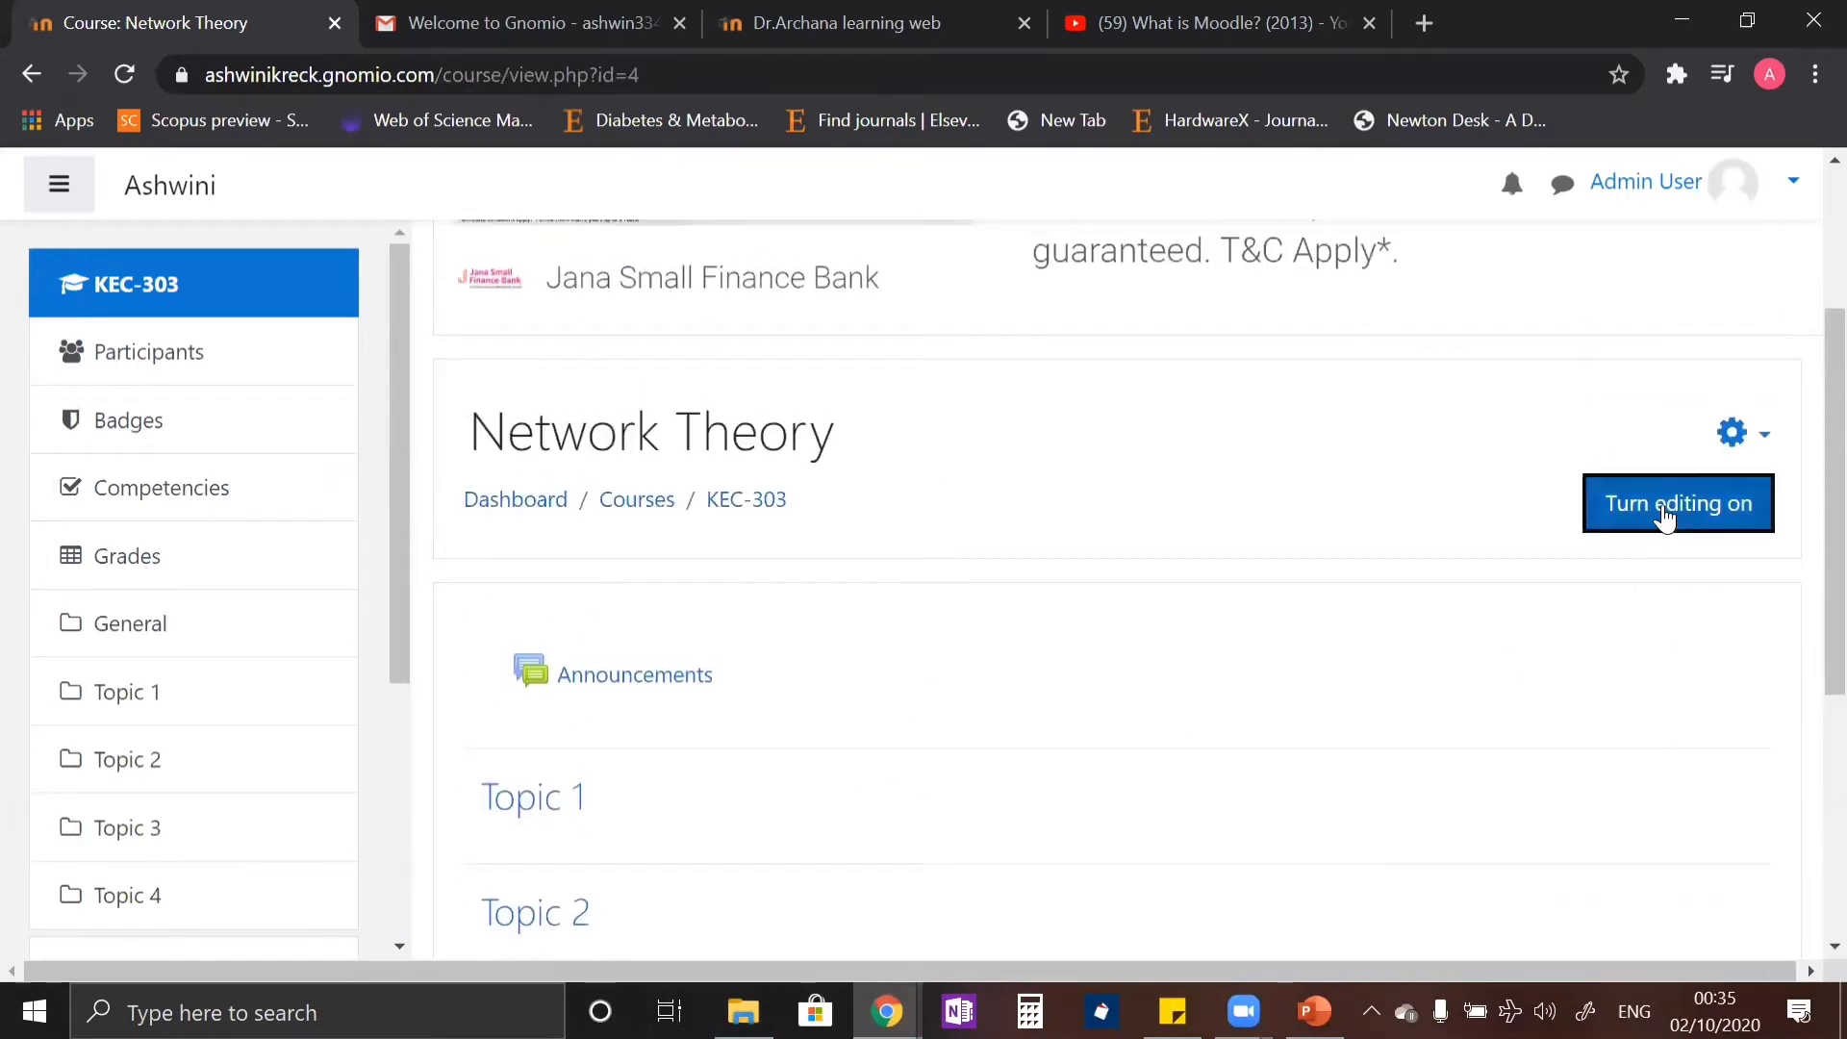
scroll(1266, 606, down, 2)
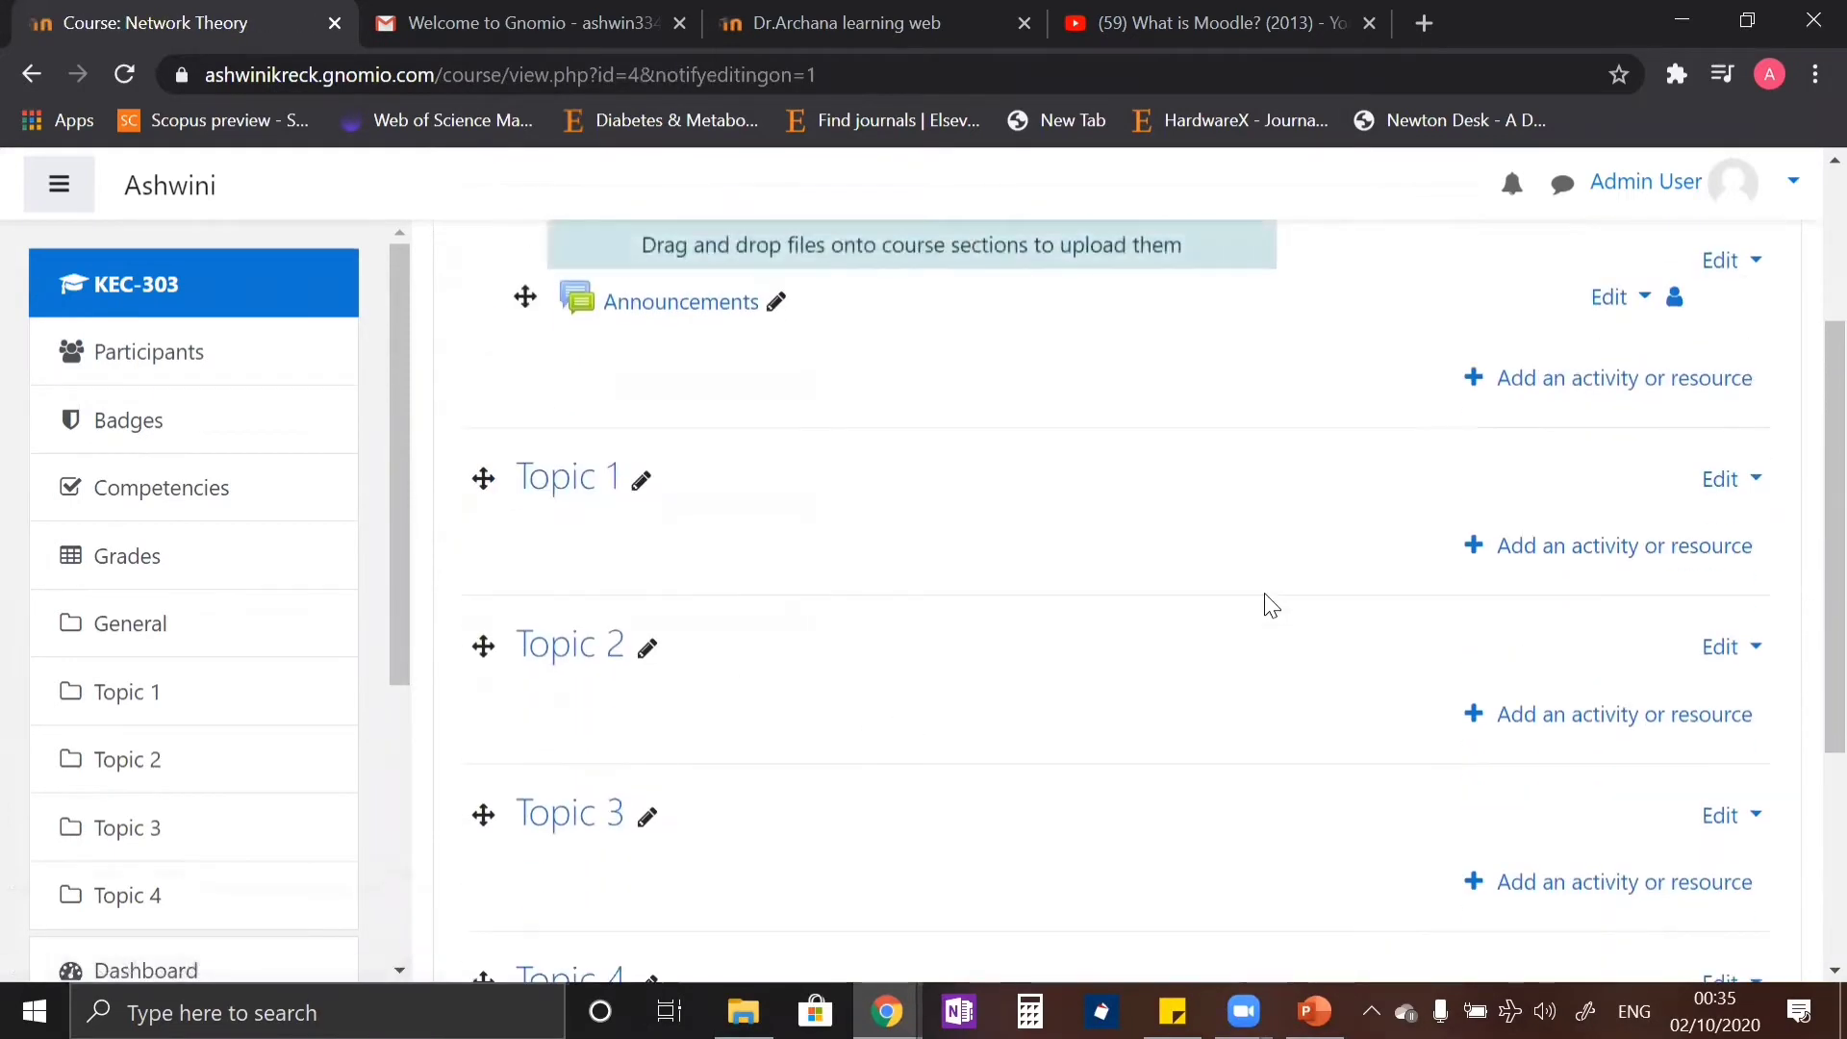
scroll(1266, 606, up, 1)
scroll(1261, 563, up, 2)
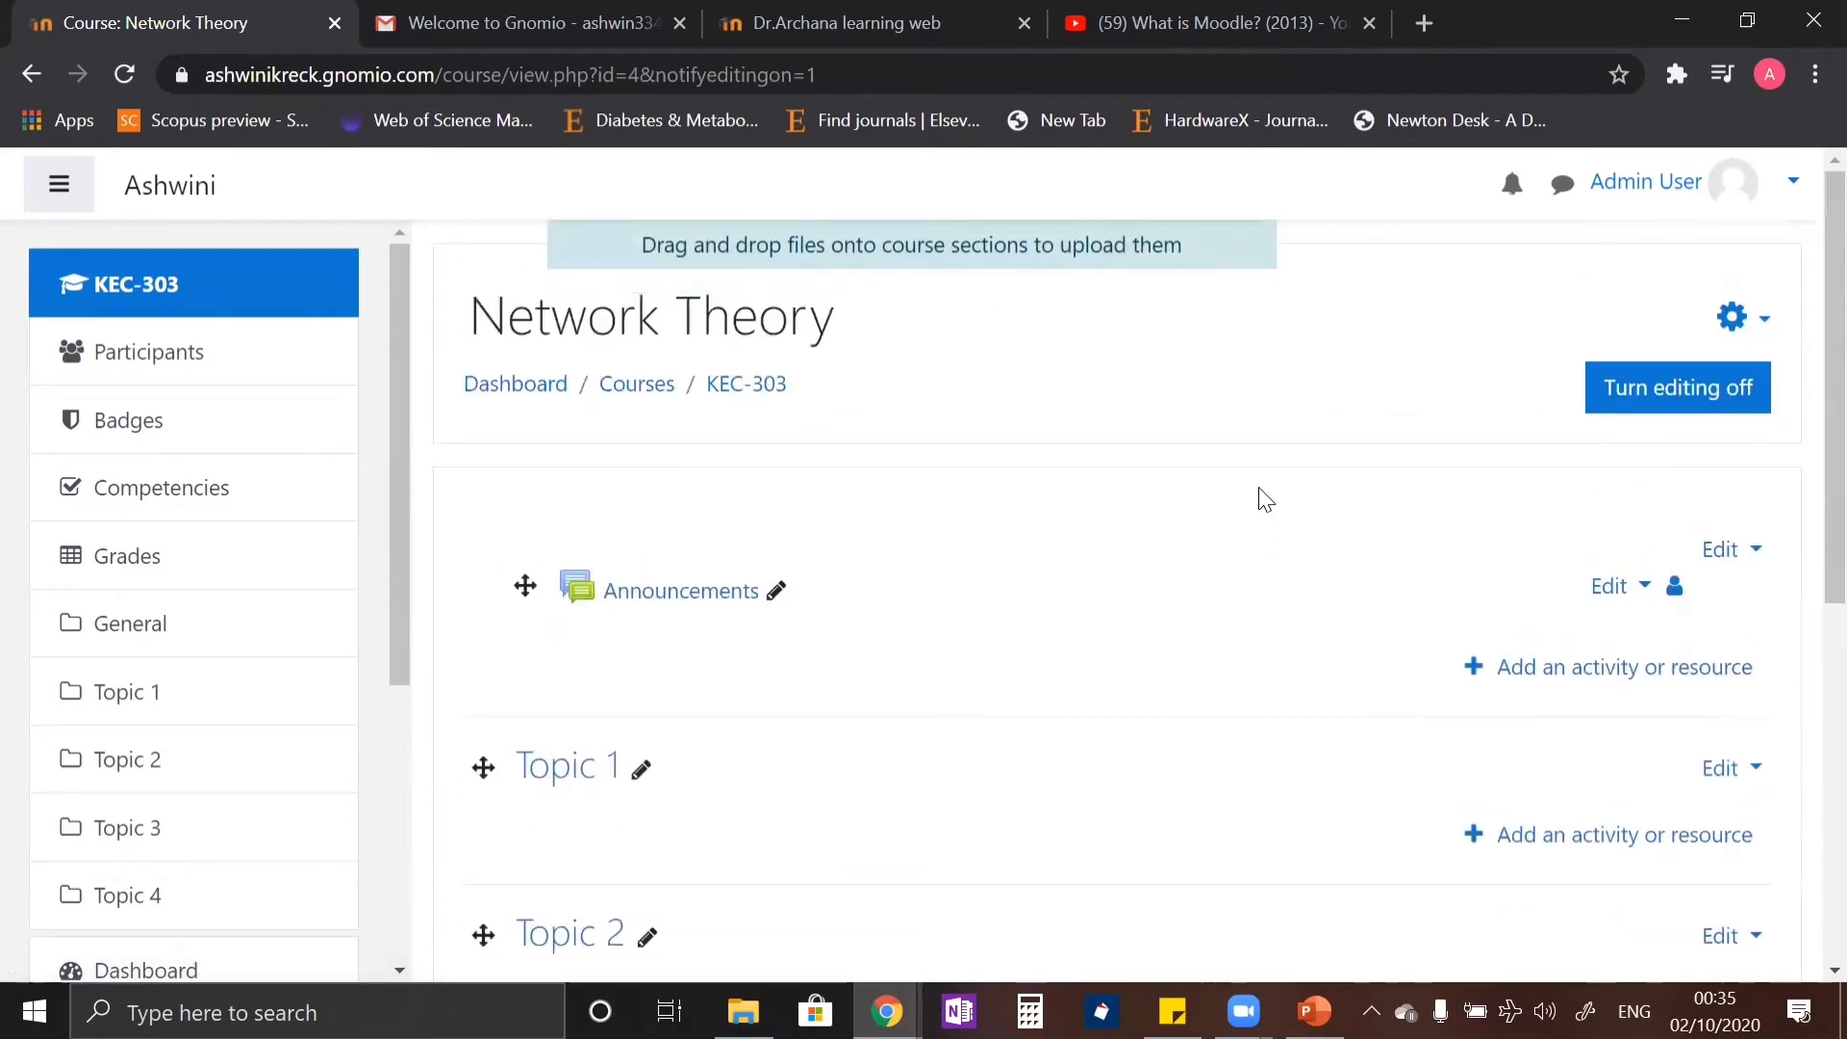
scroll(1241, 497, down, 7)
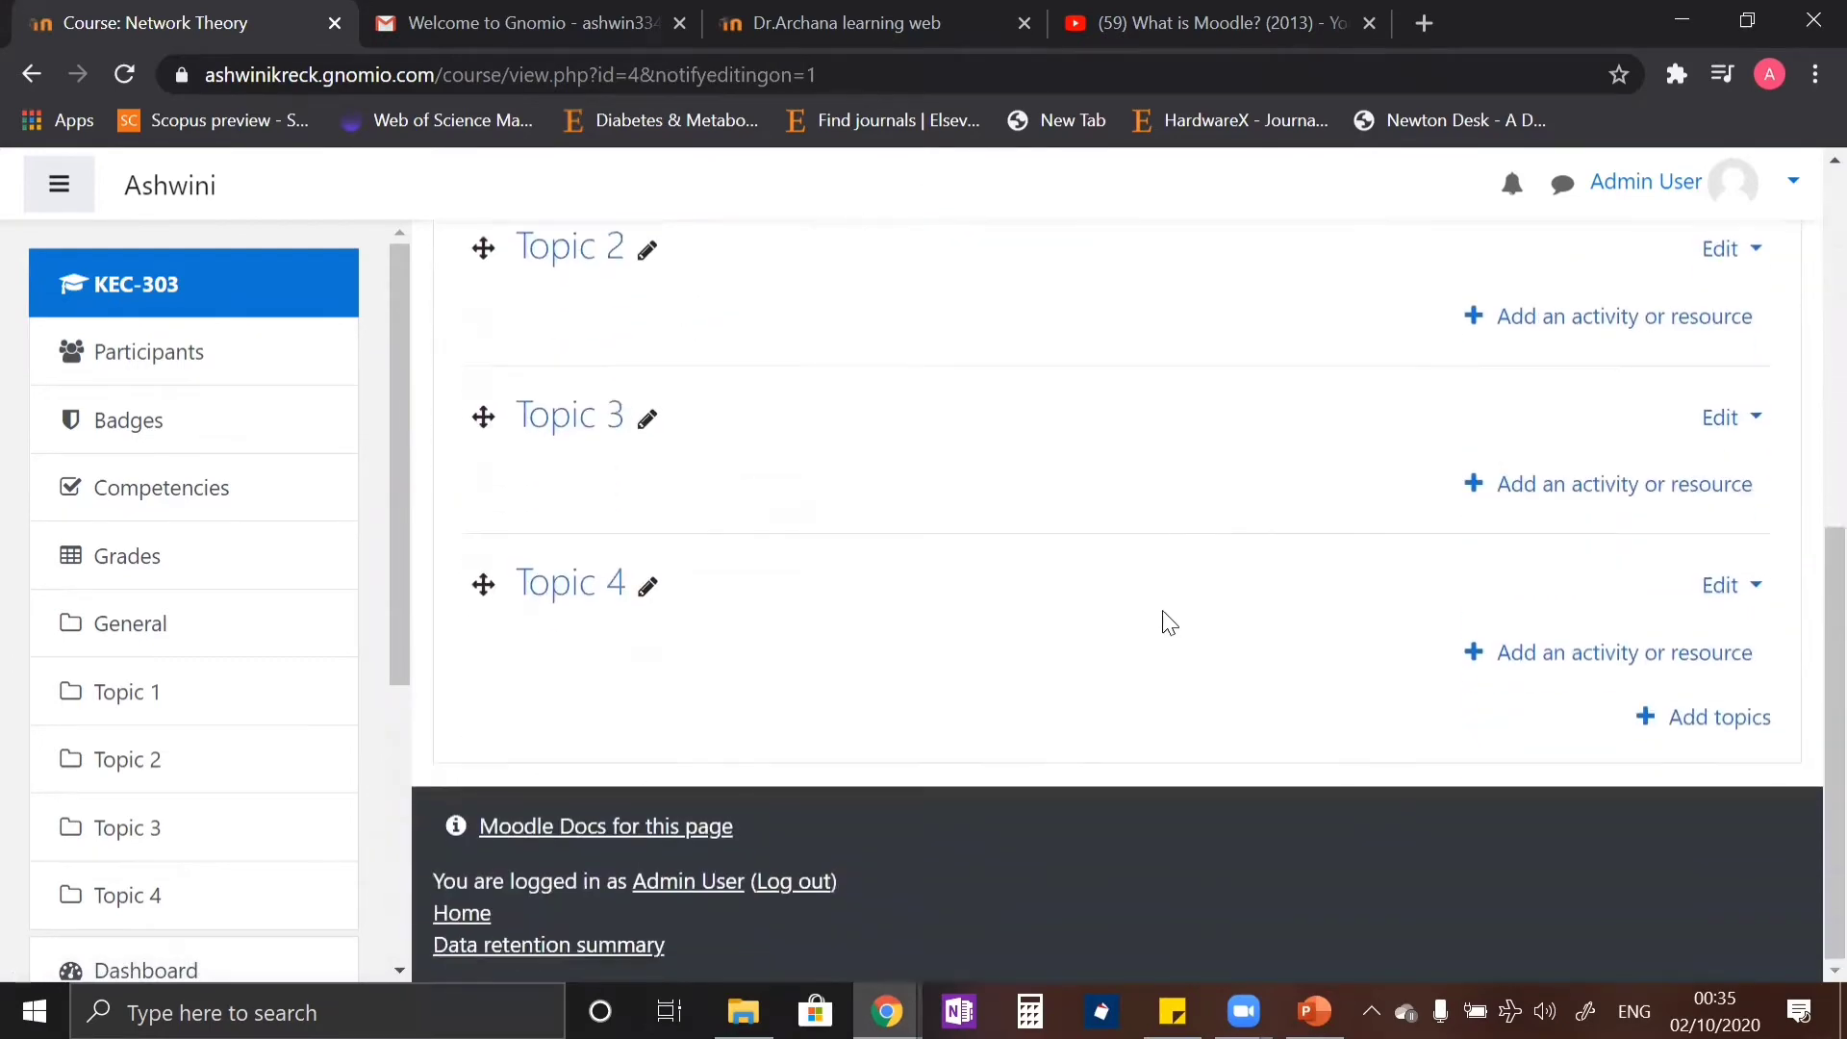
scroll(1167, 624, up, 5)
scroll(1169, 630, up, 1)
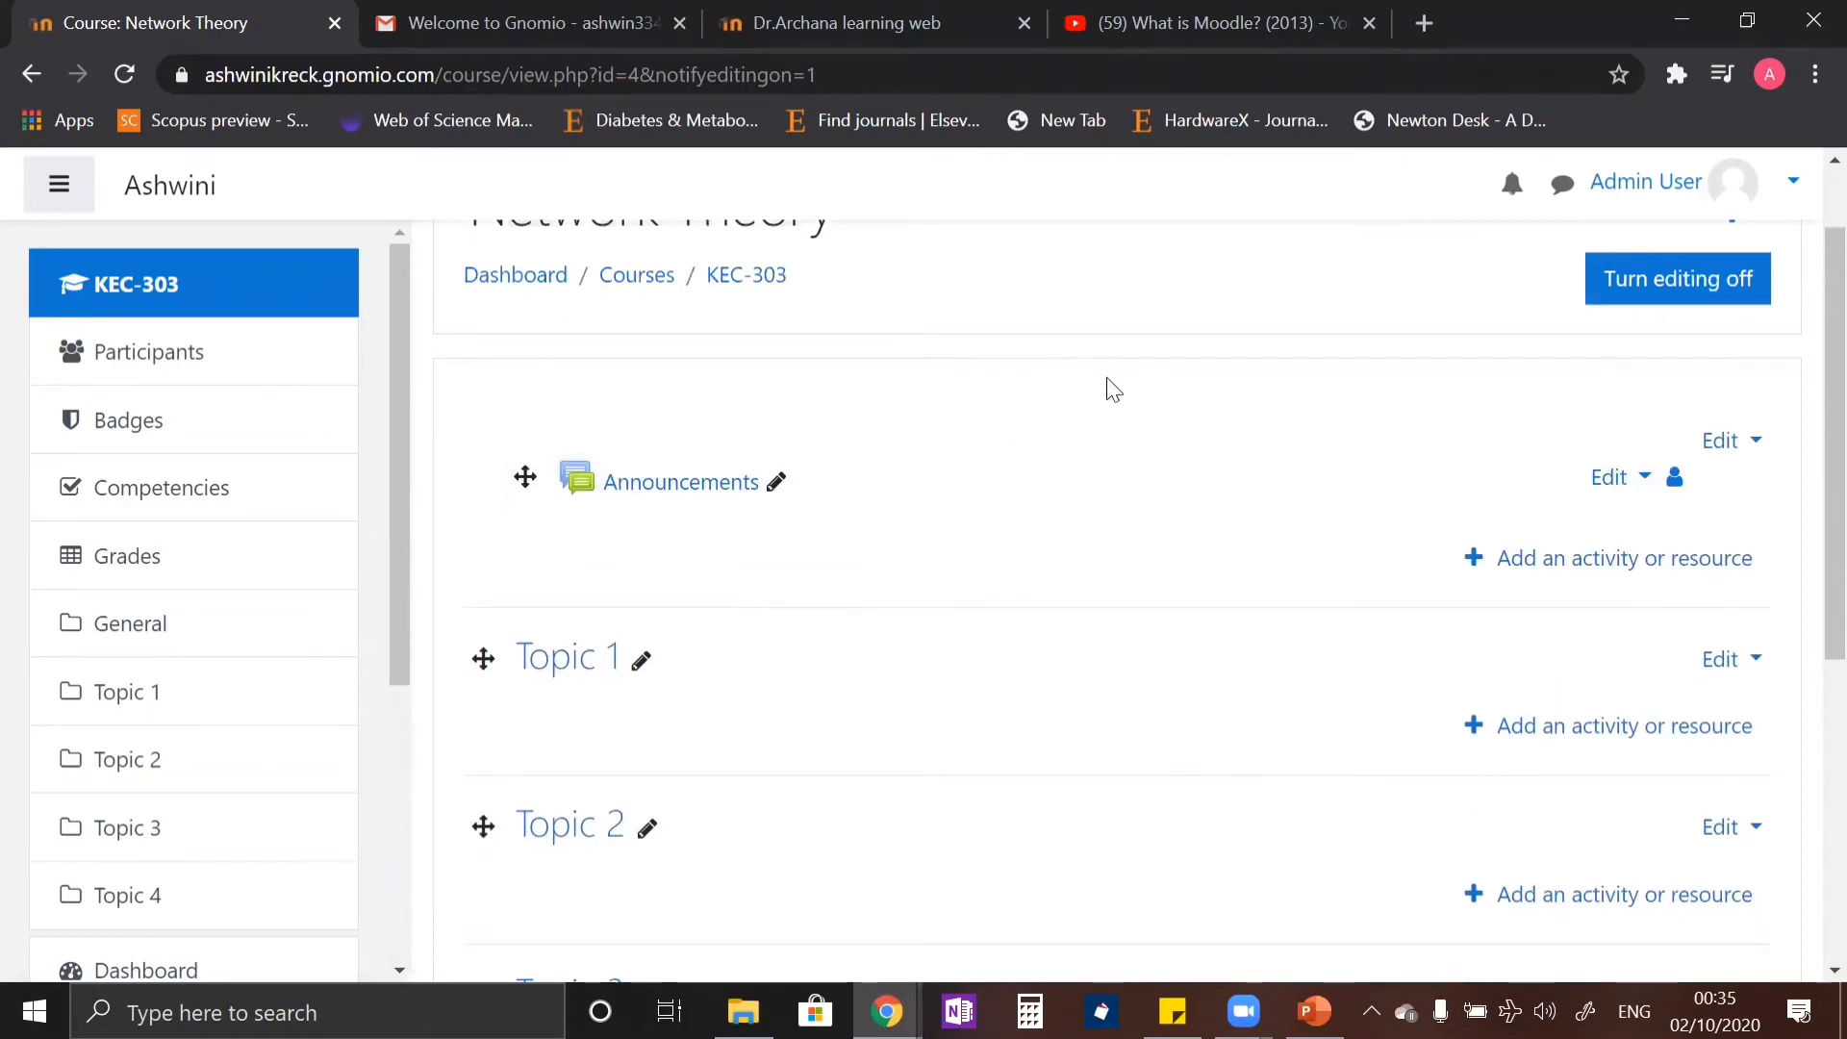
scroll(1020, 602, down, 1)
scroll(1019, 601, down, 3)
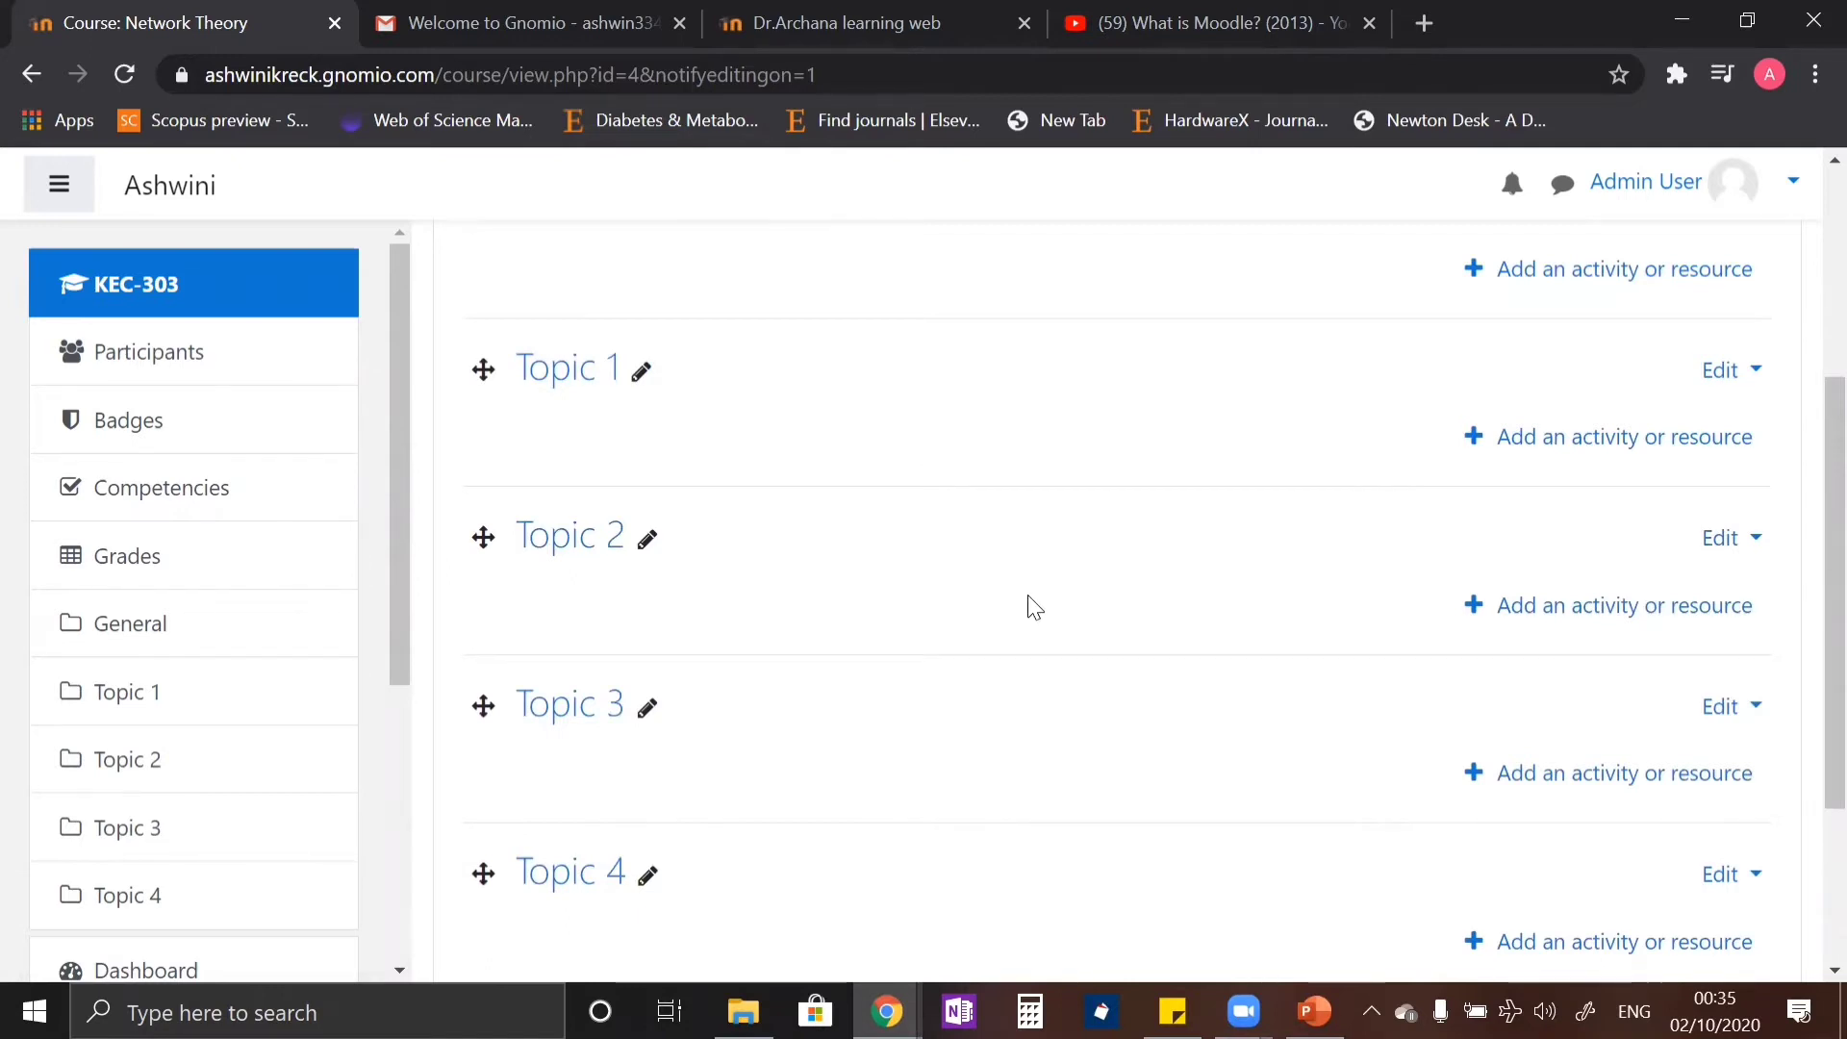
scroll(1020, 515, up, 2)
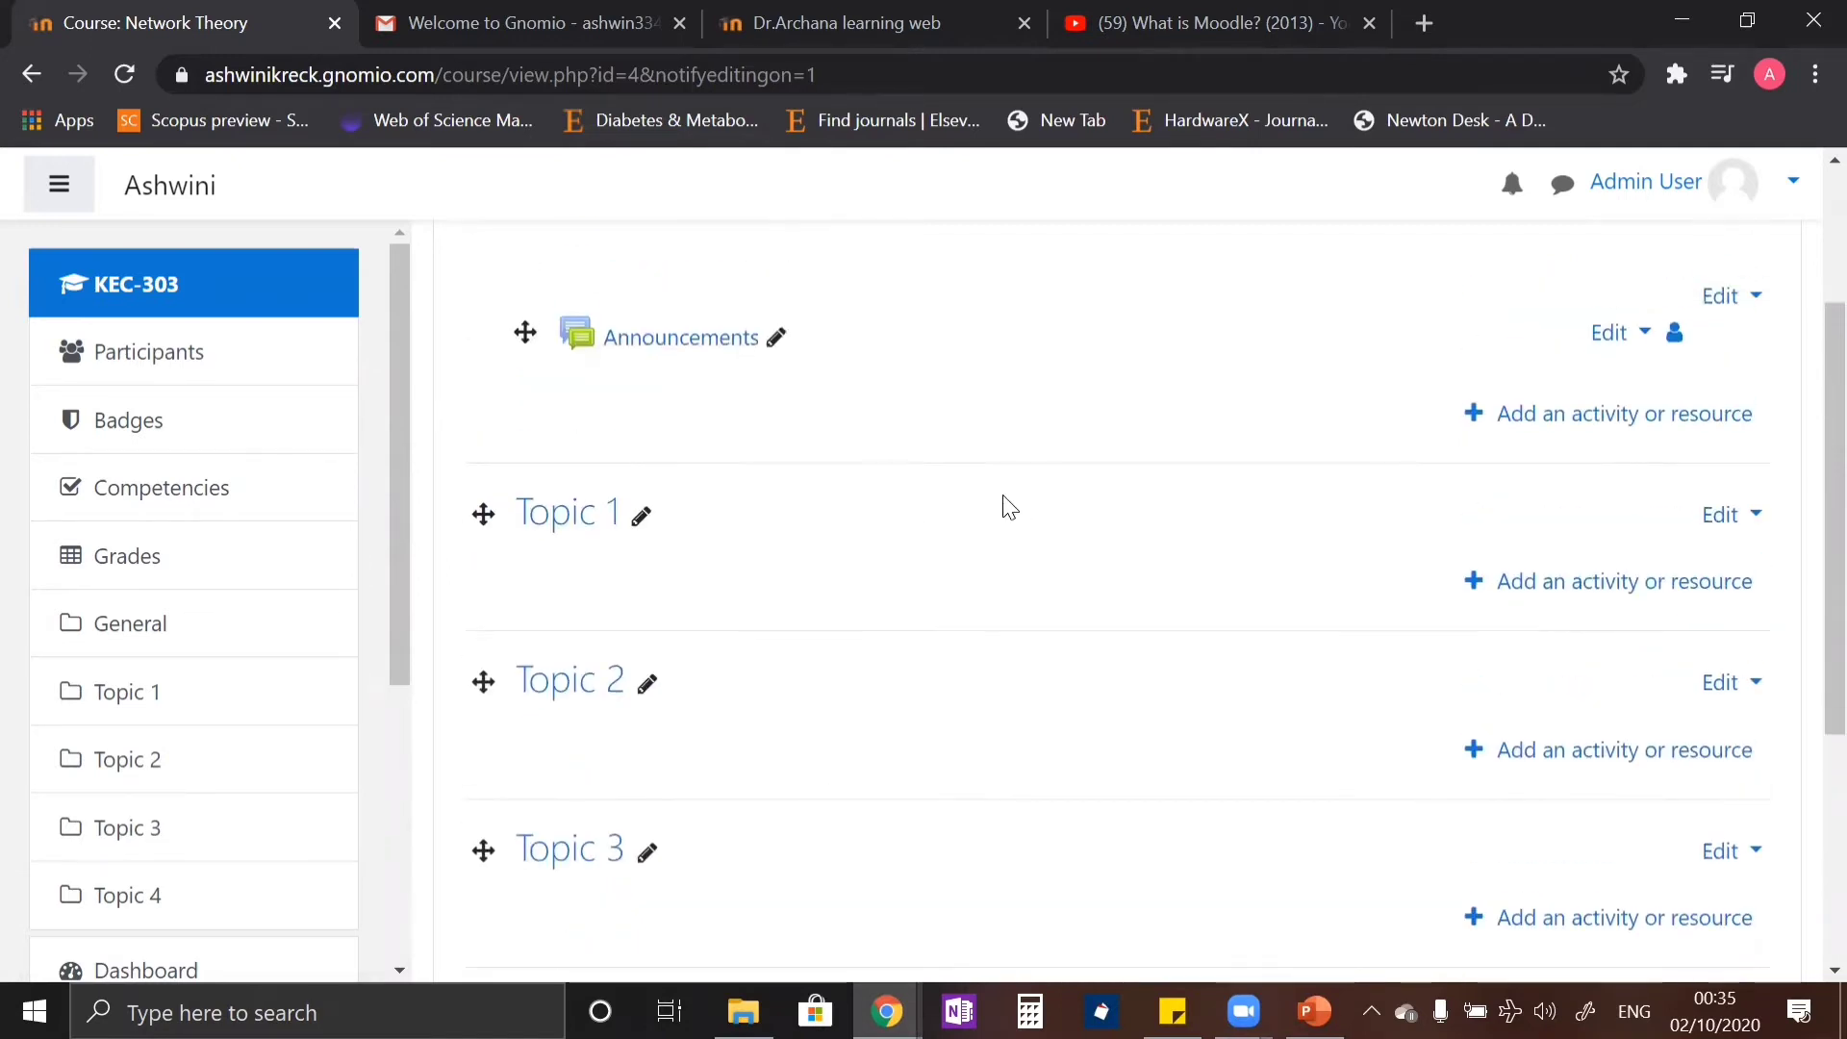
scroll(1002, 503, down, 3)
scroll(865, 577, down, 2)
scroll(672, 552, up, 4)
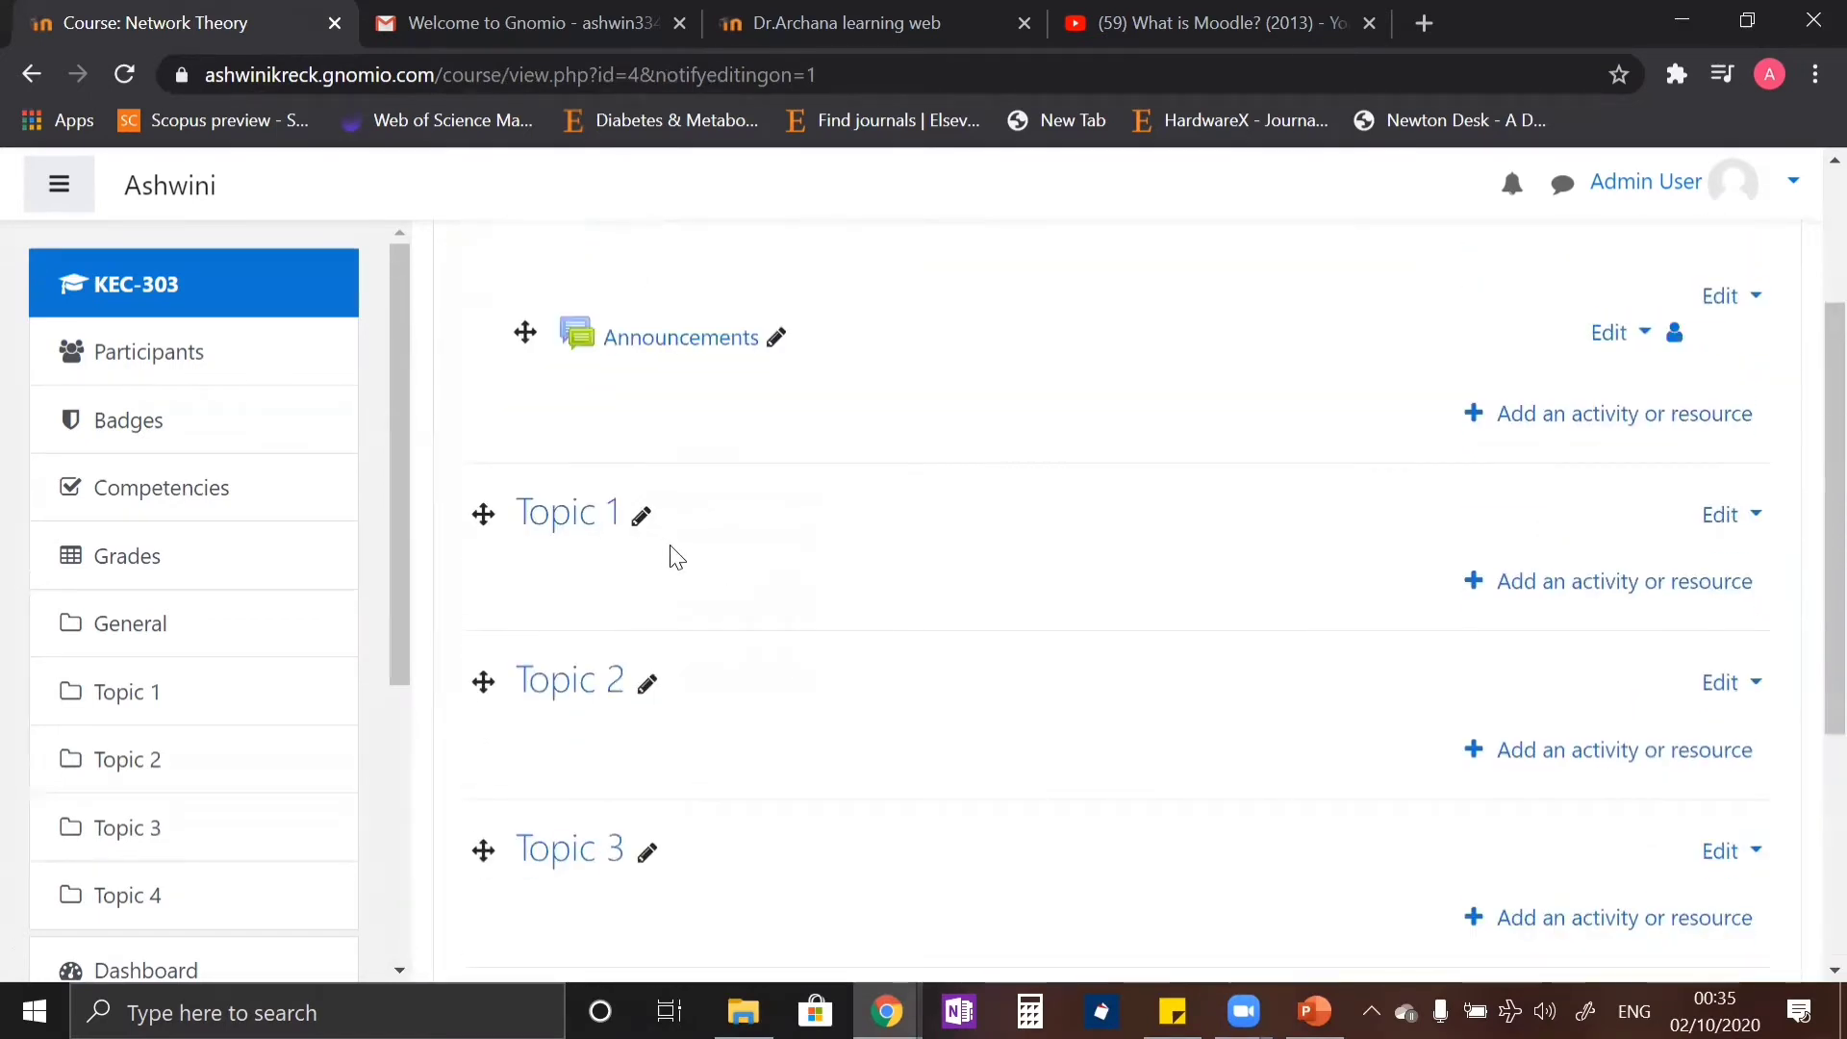
Step: Rename the Topic 1 section to Unit-1 using the inline pencil editor
click(639, 516)
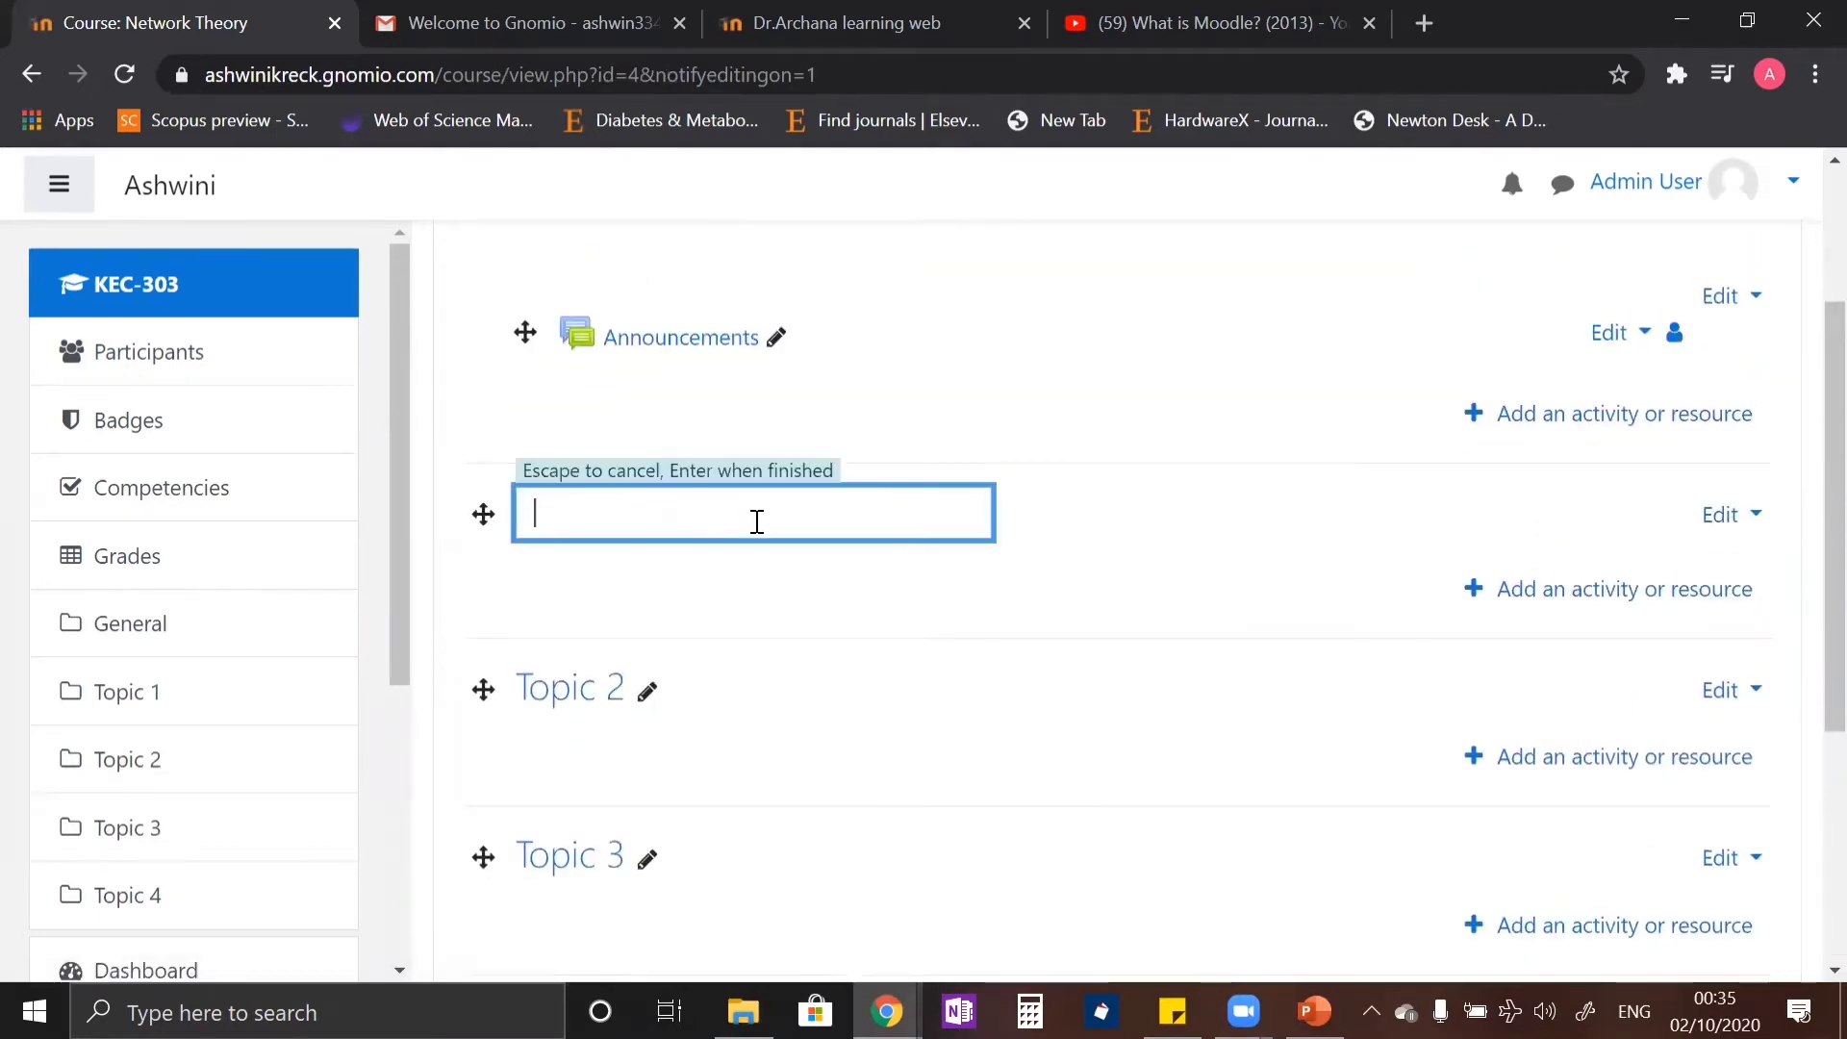
text(Unit-1)
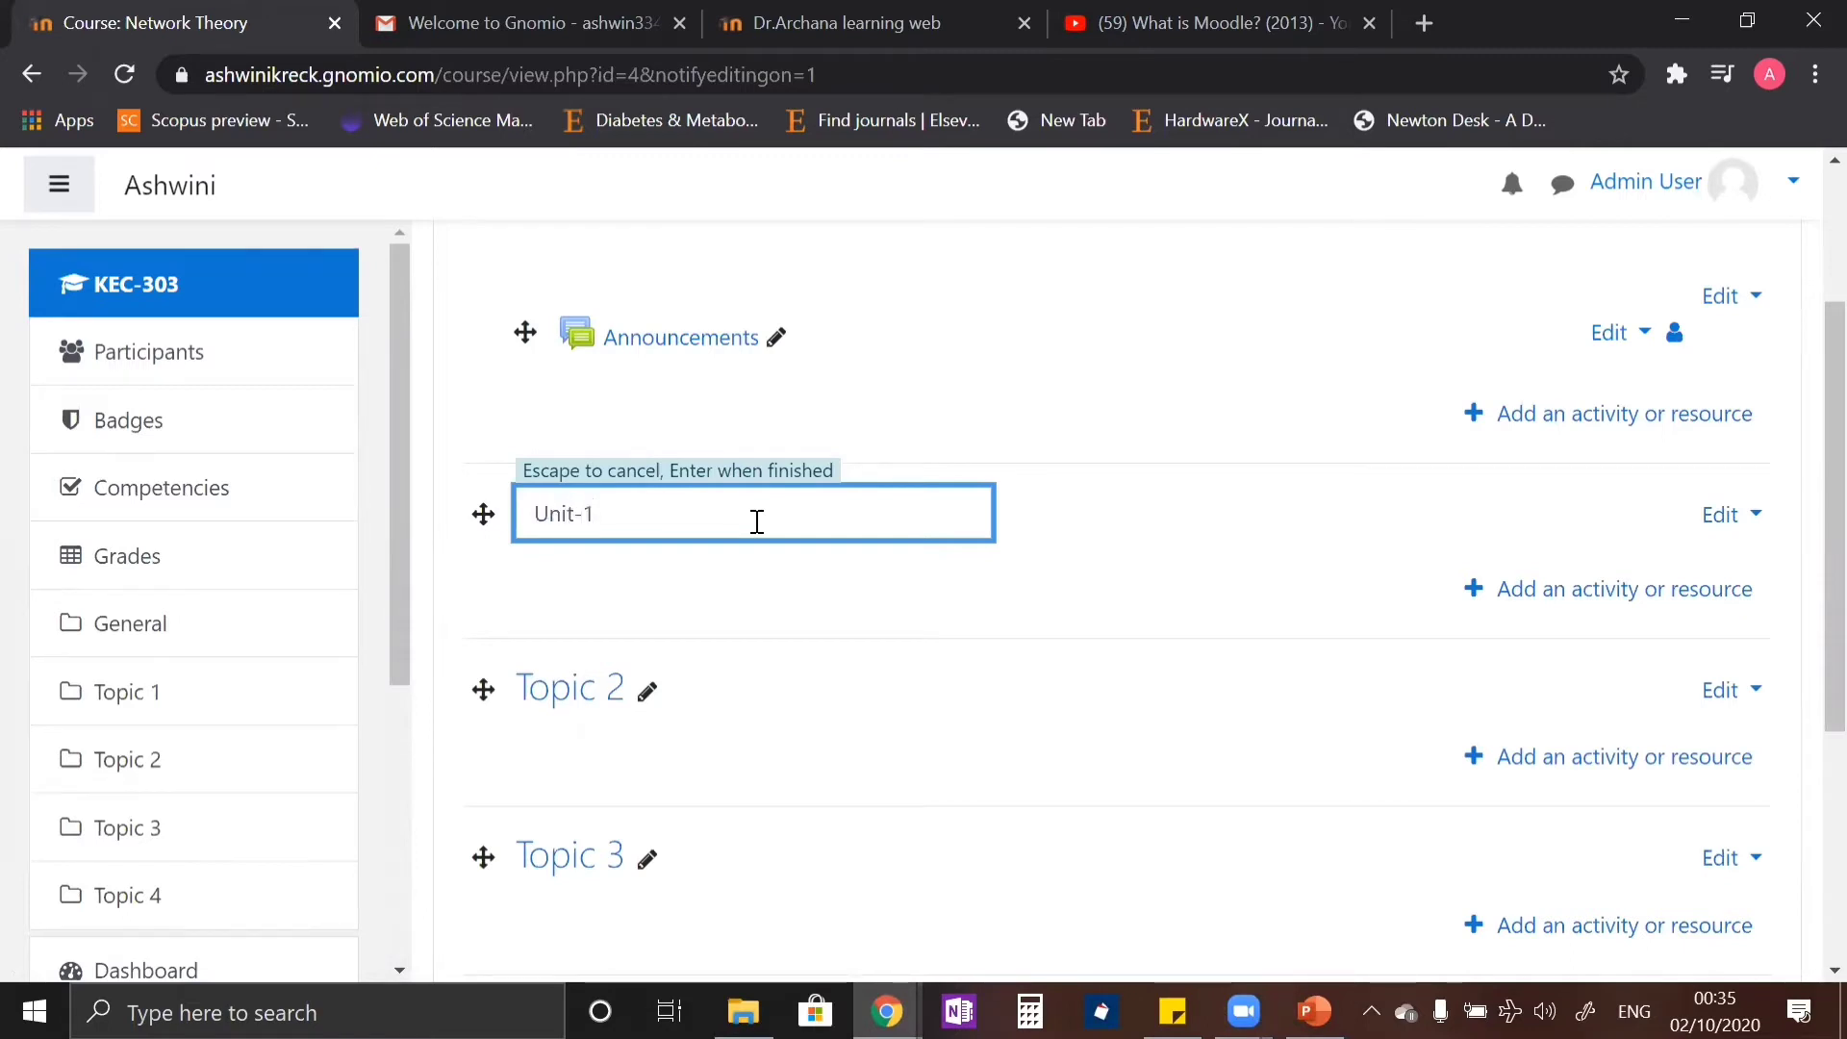
key(Return)
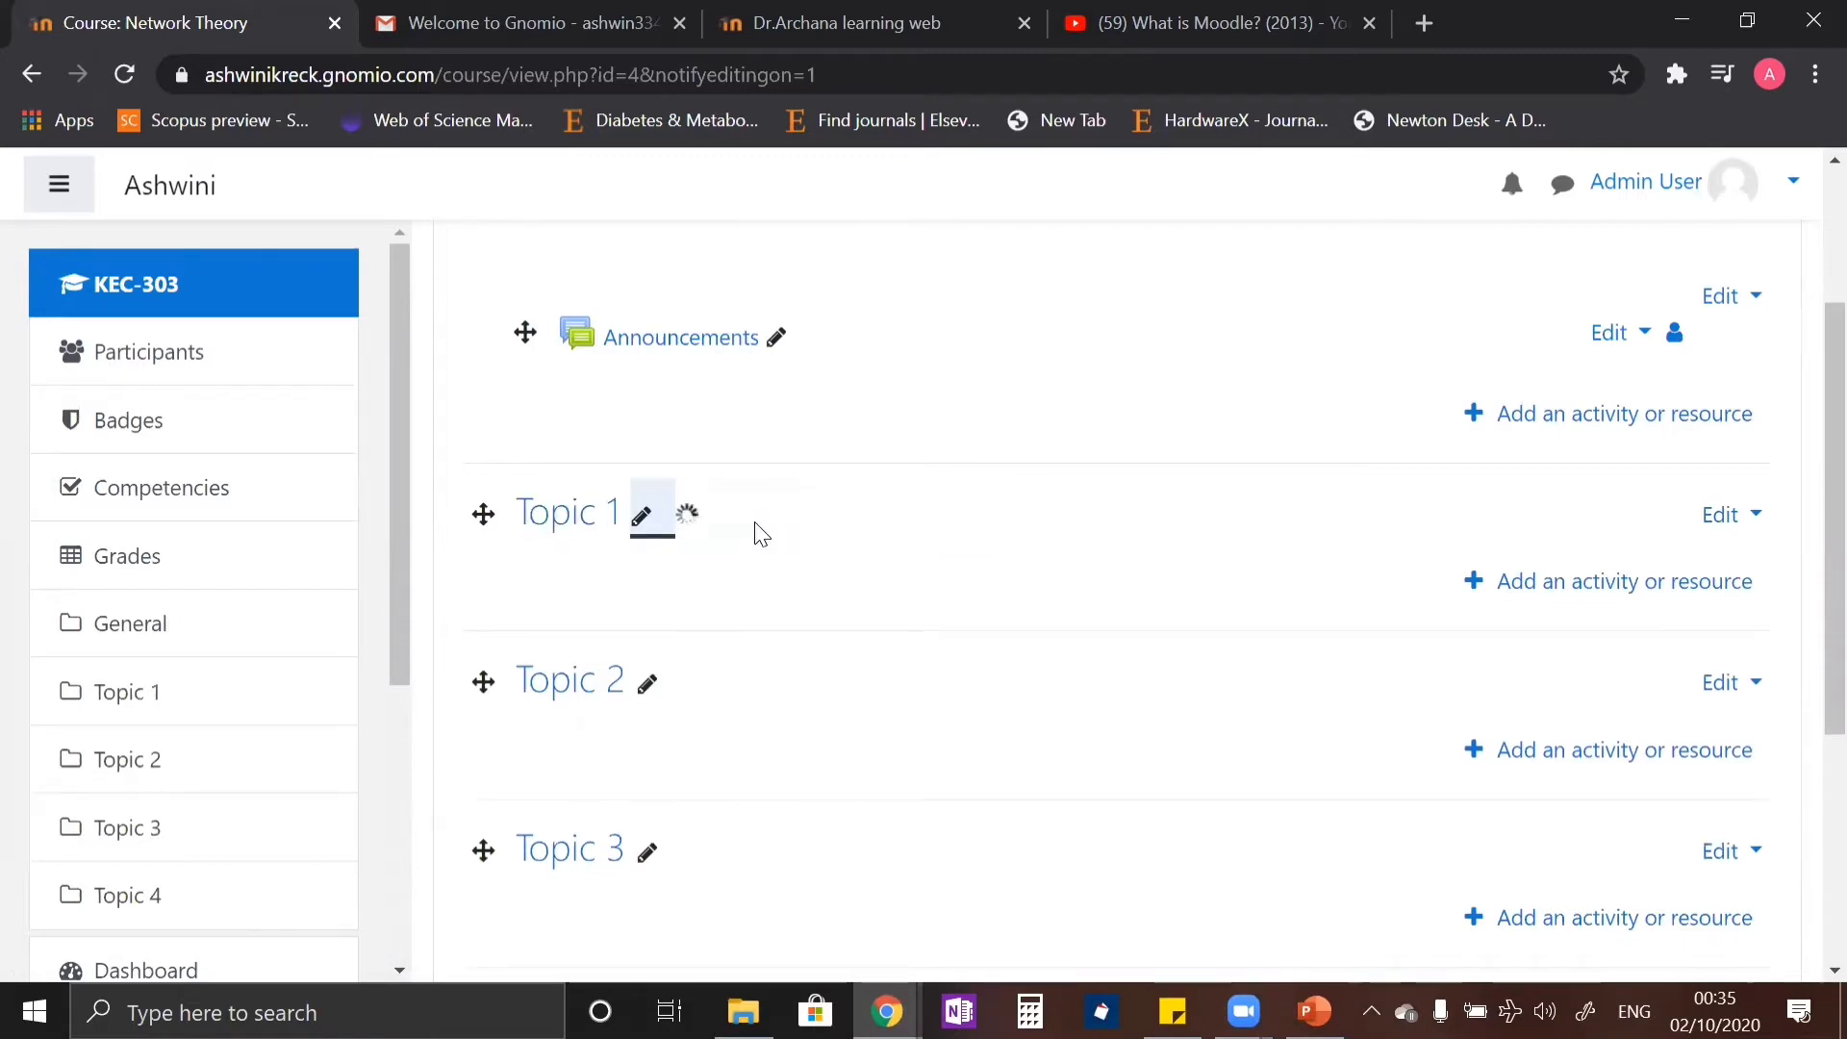
scroll(754, 528, down, 1)
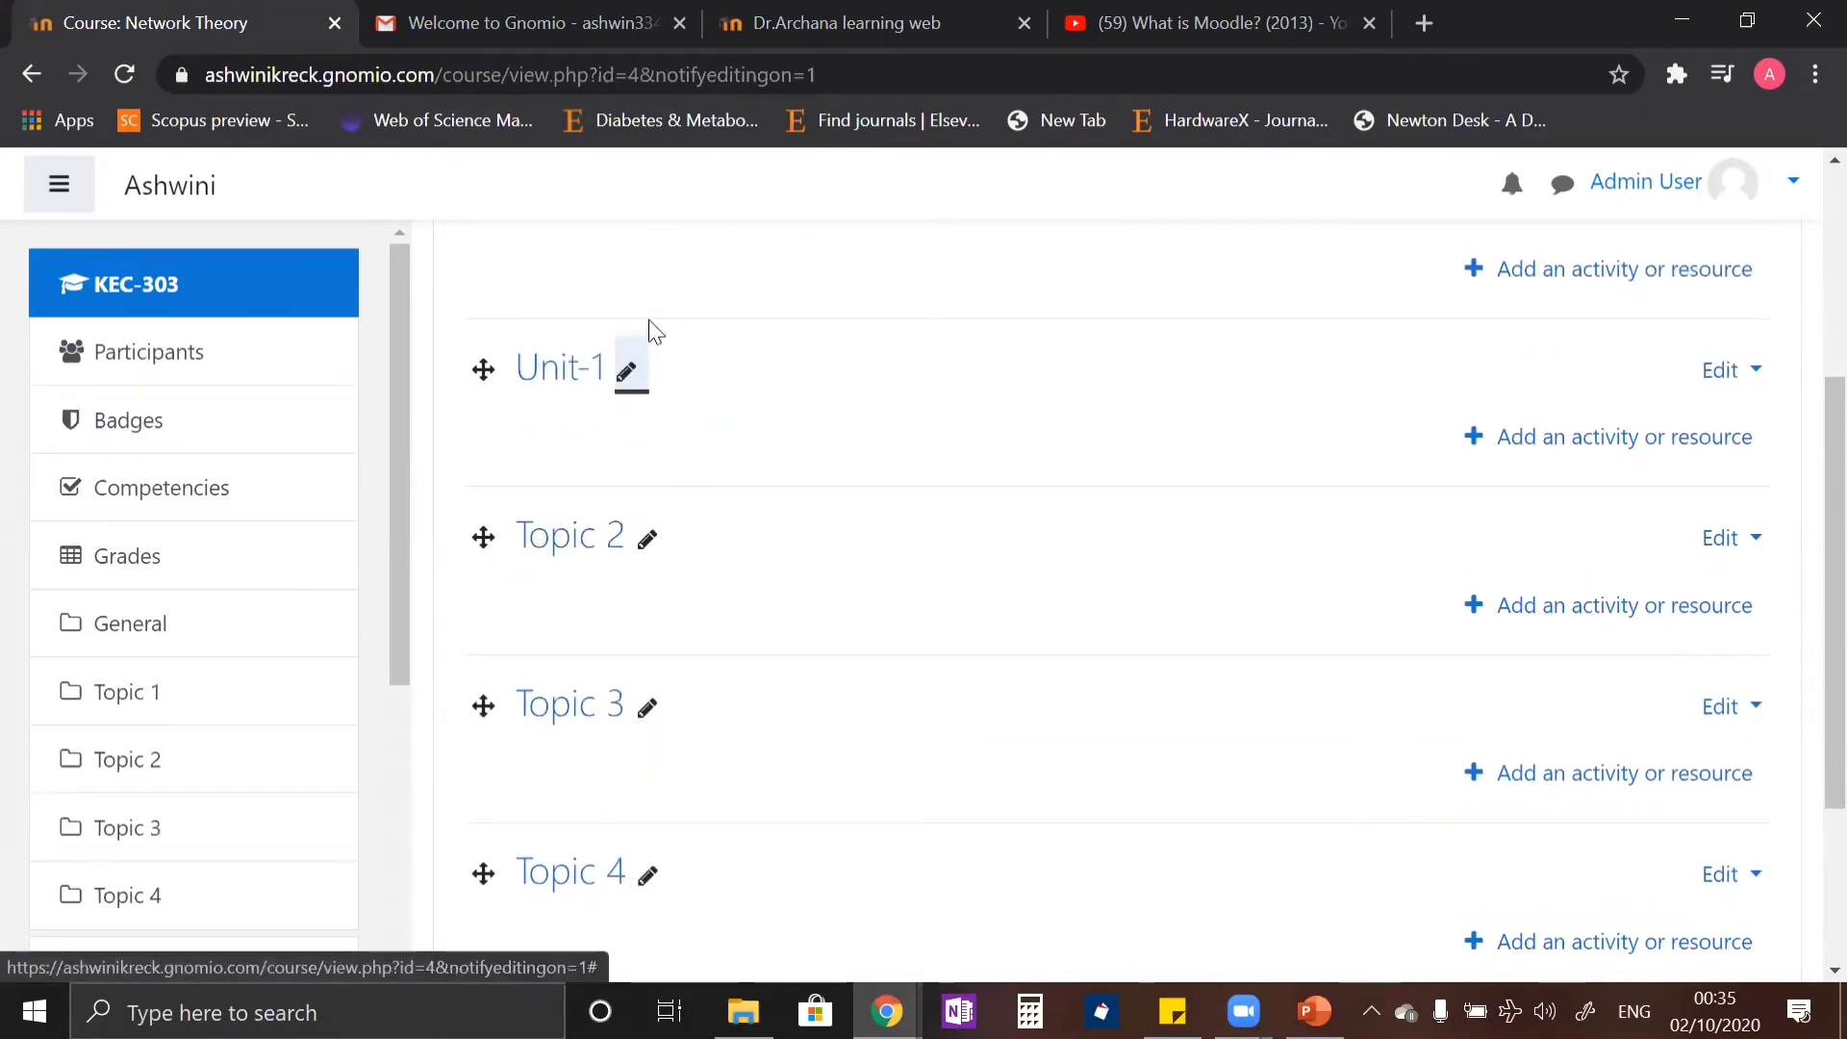
scroll(1034, 480, down, 2)
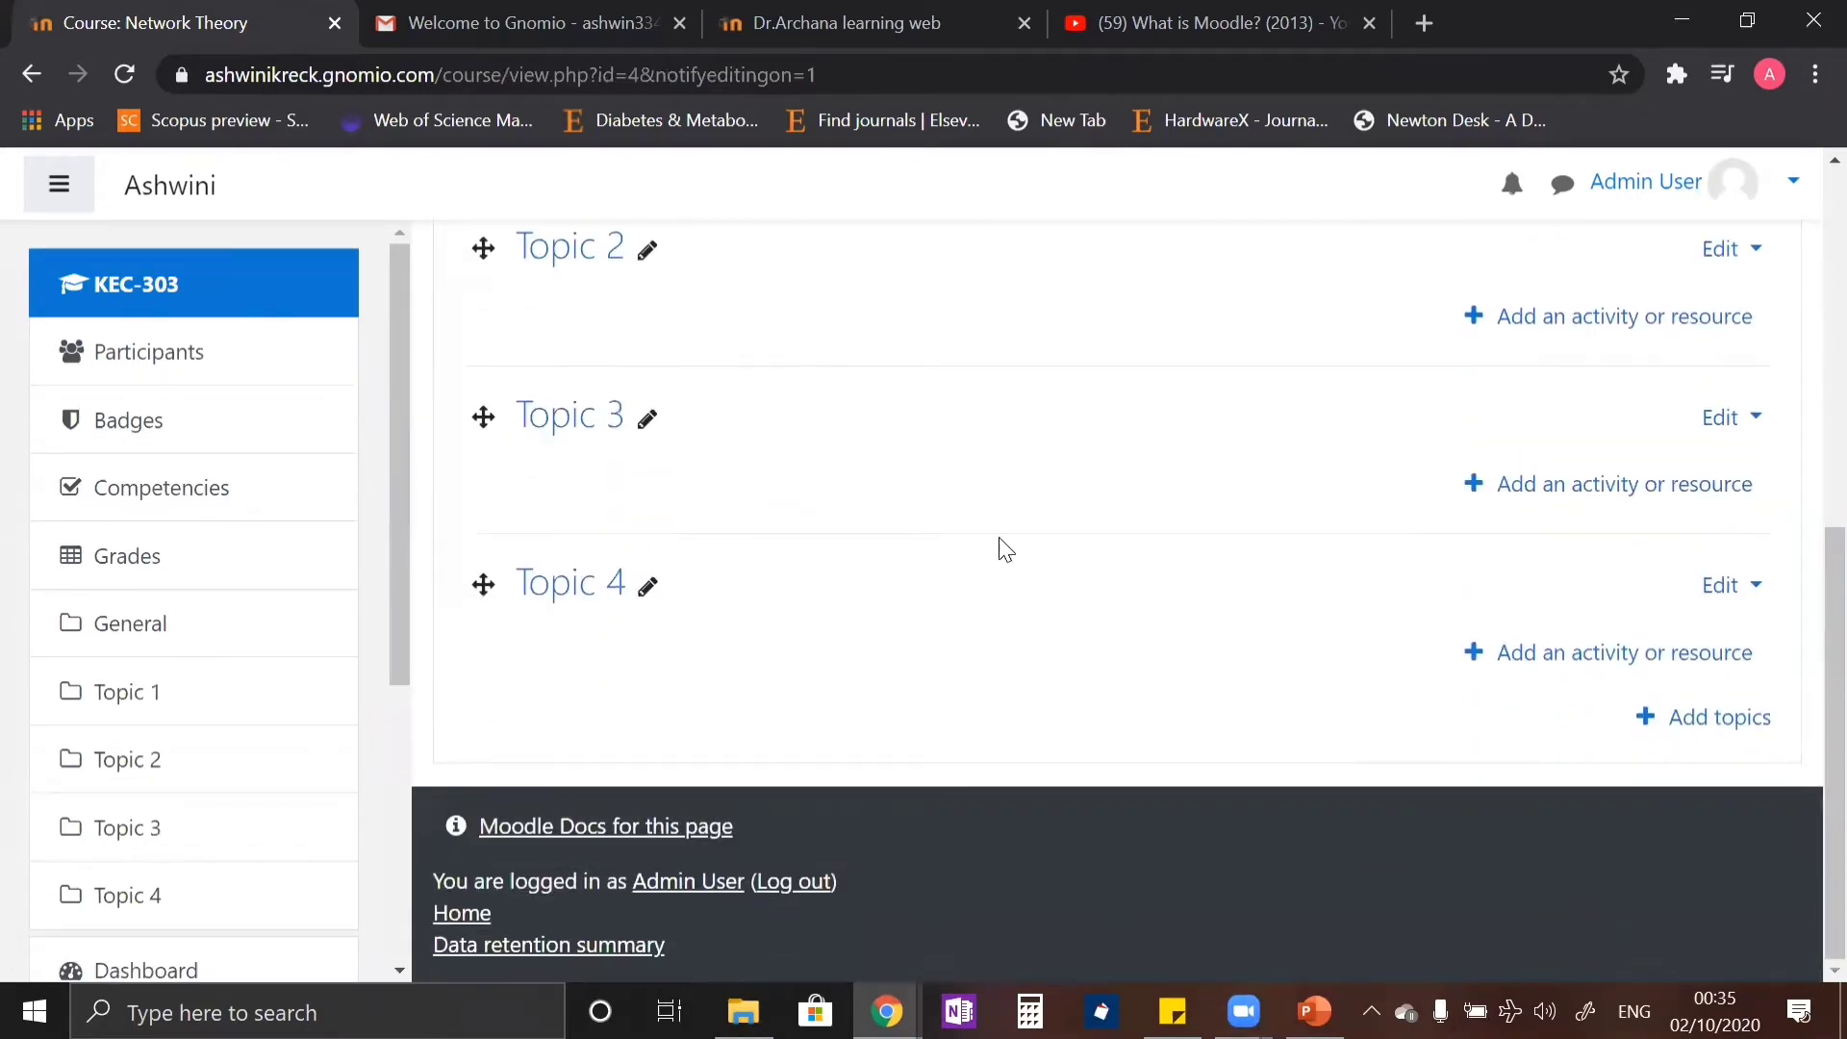
scroll(962, 577, up, 1)
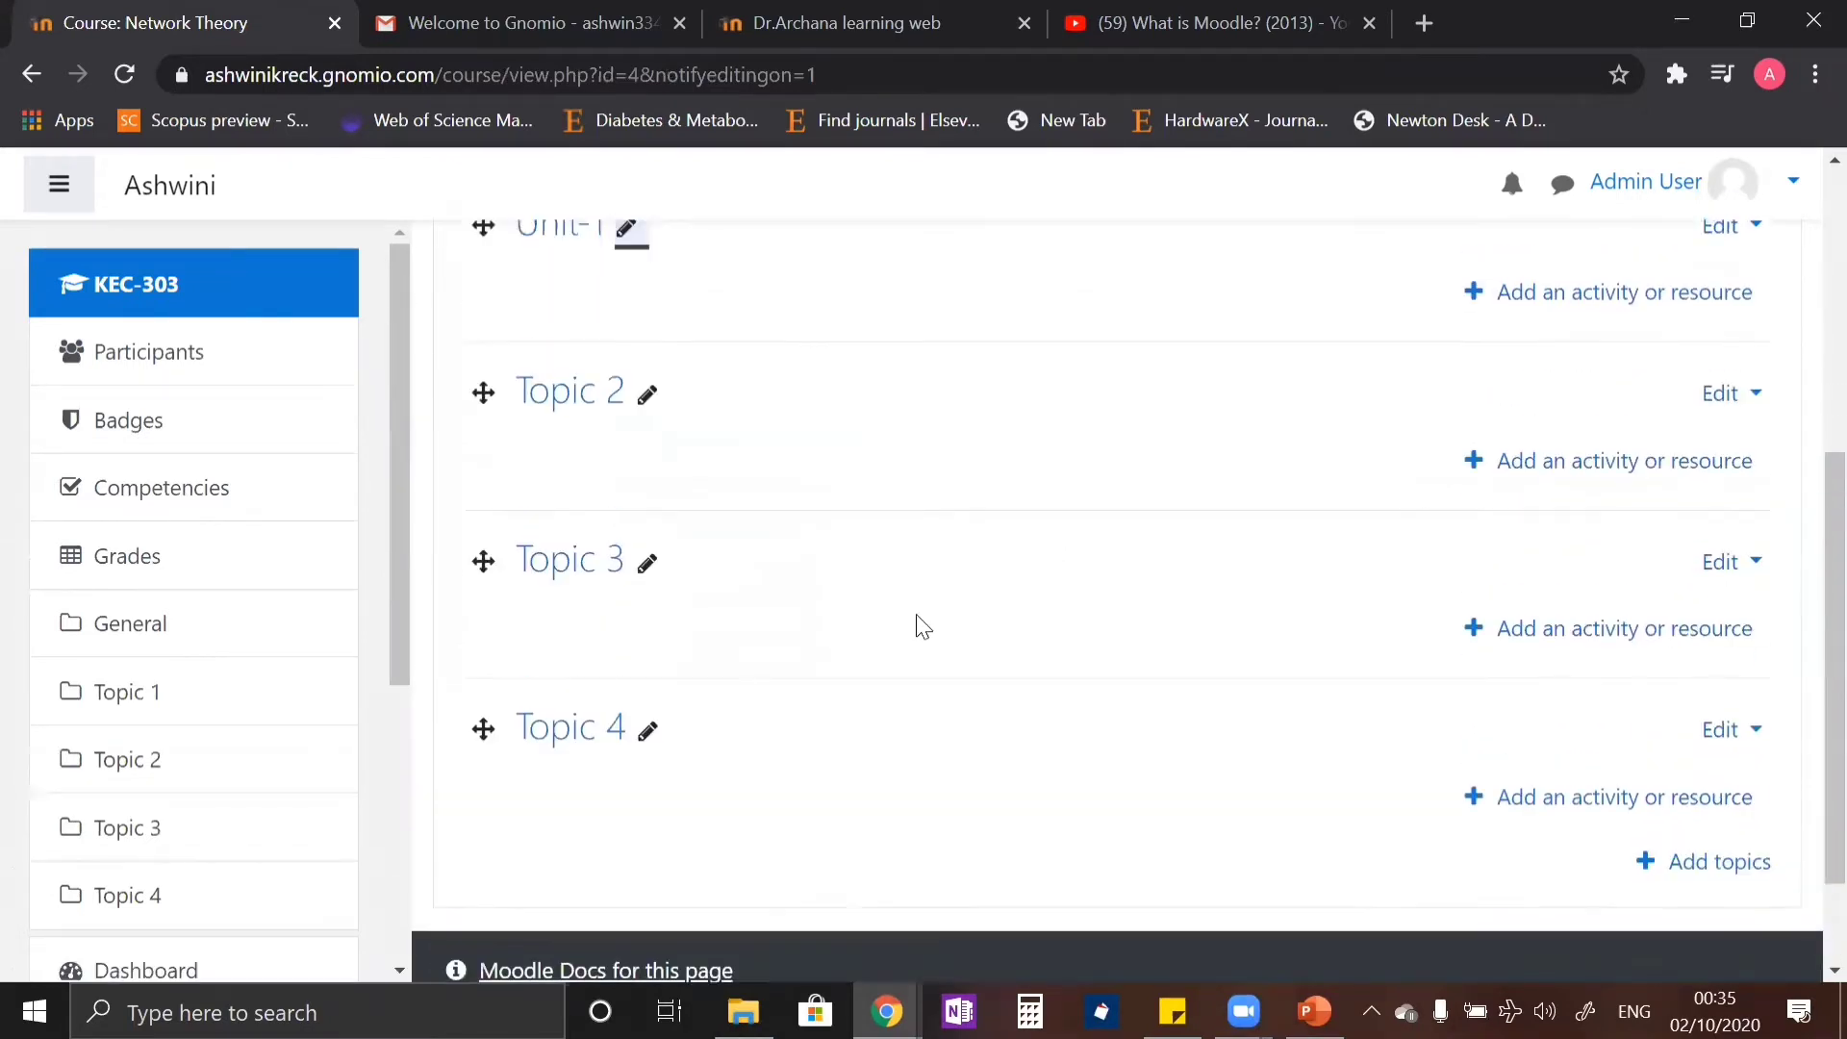
Step: Add a single new section, Topic 5, at the end of the Network Theory course
click(1664, 866)
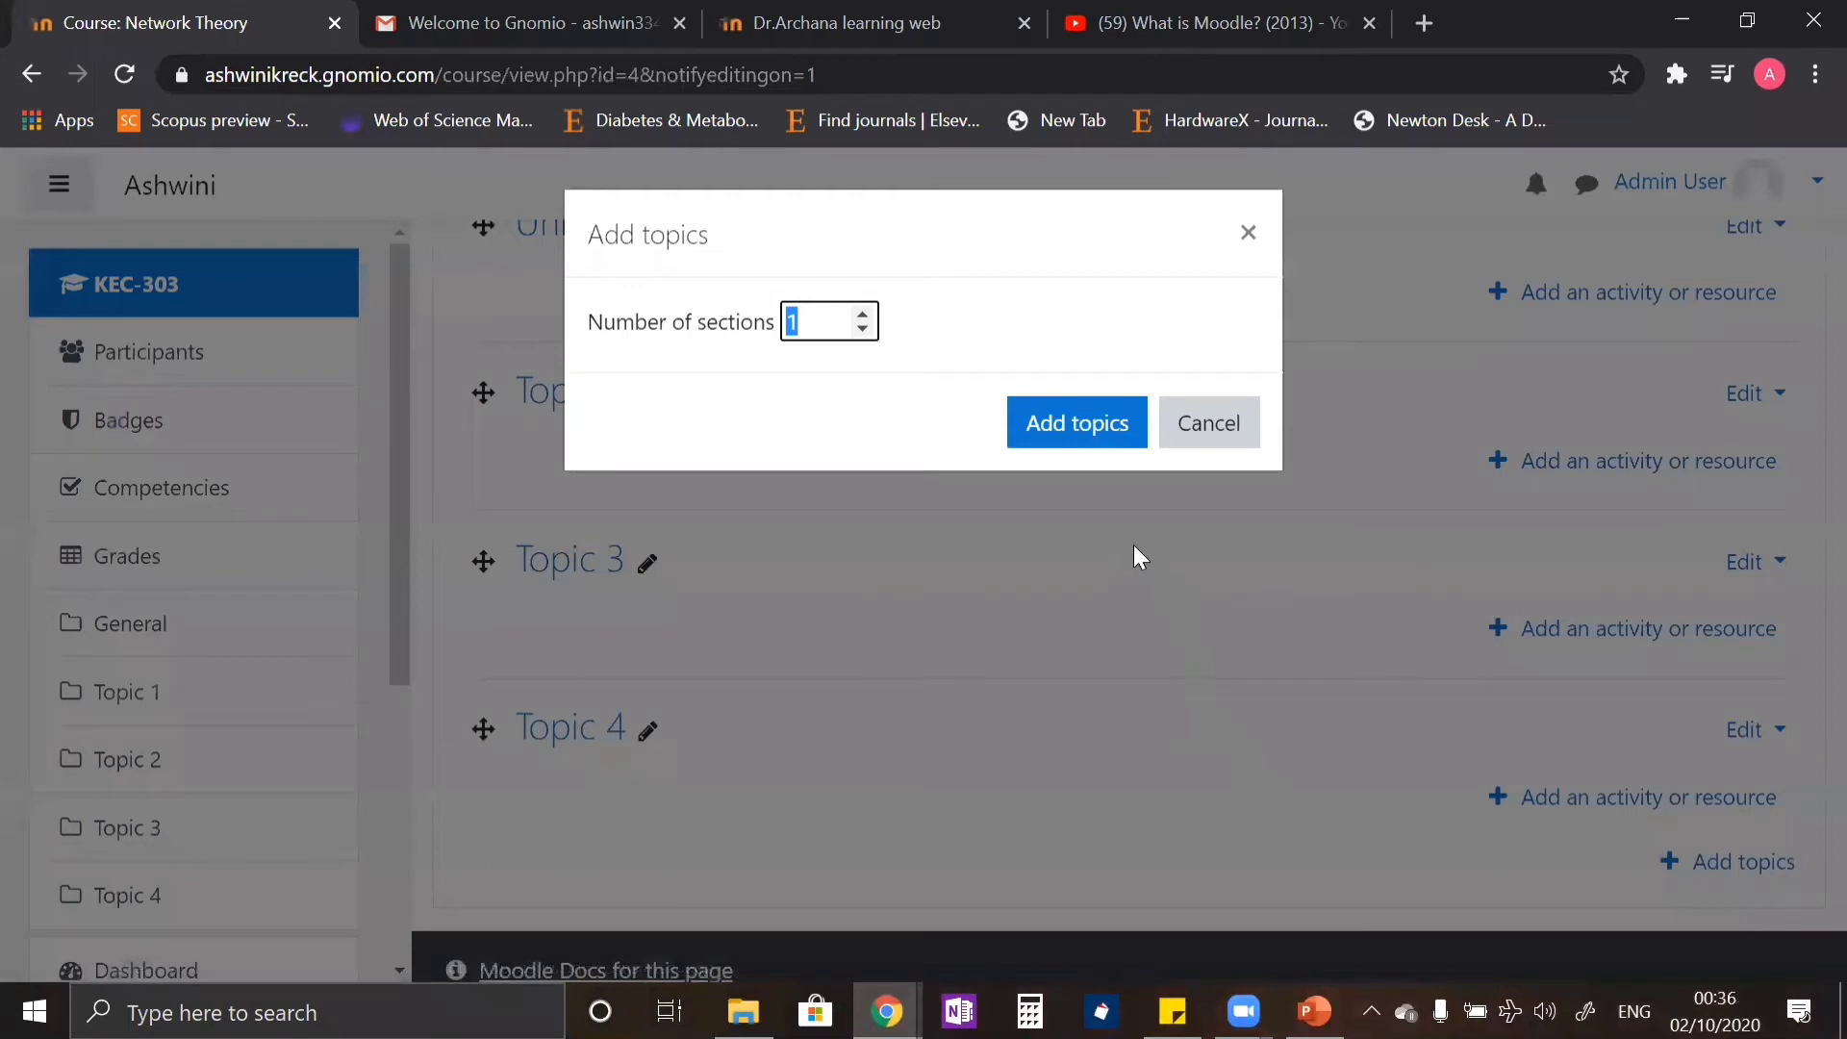
click(1082, 435)
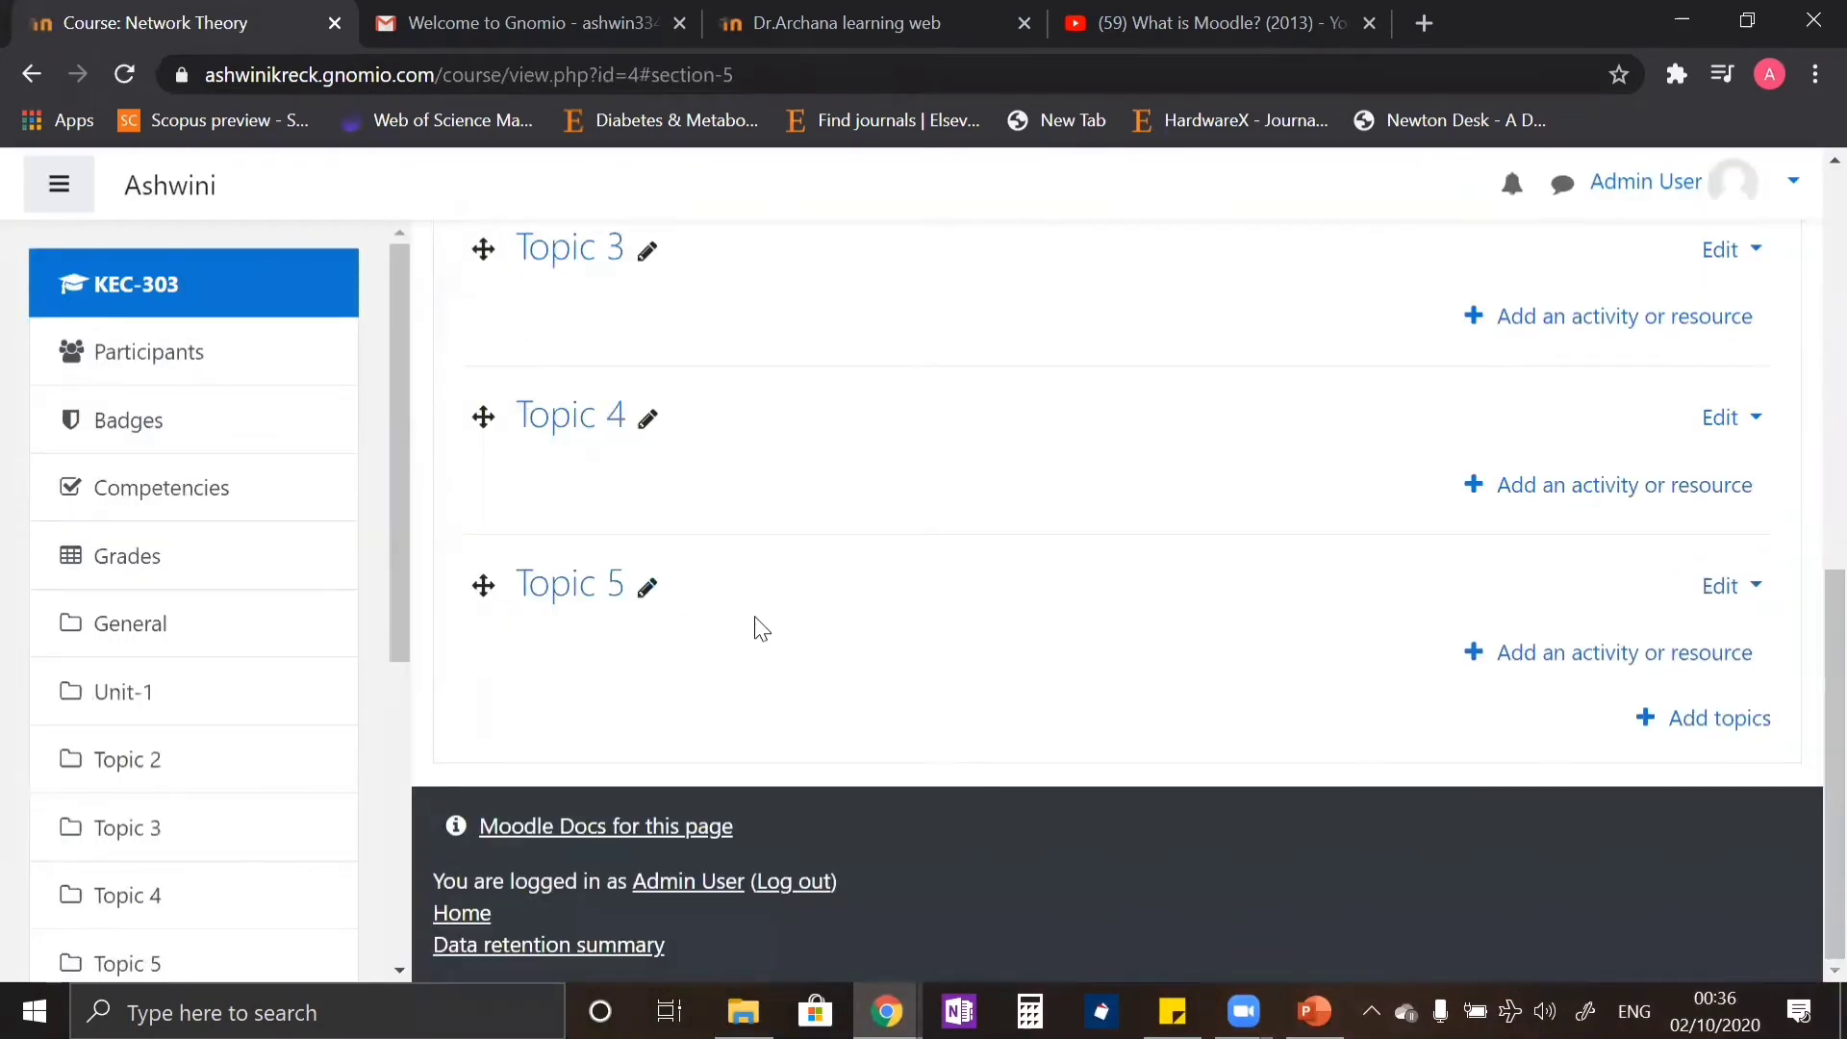
scroll(1159, 669, up, 5)
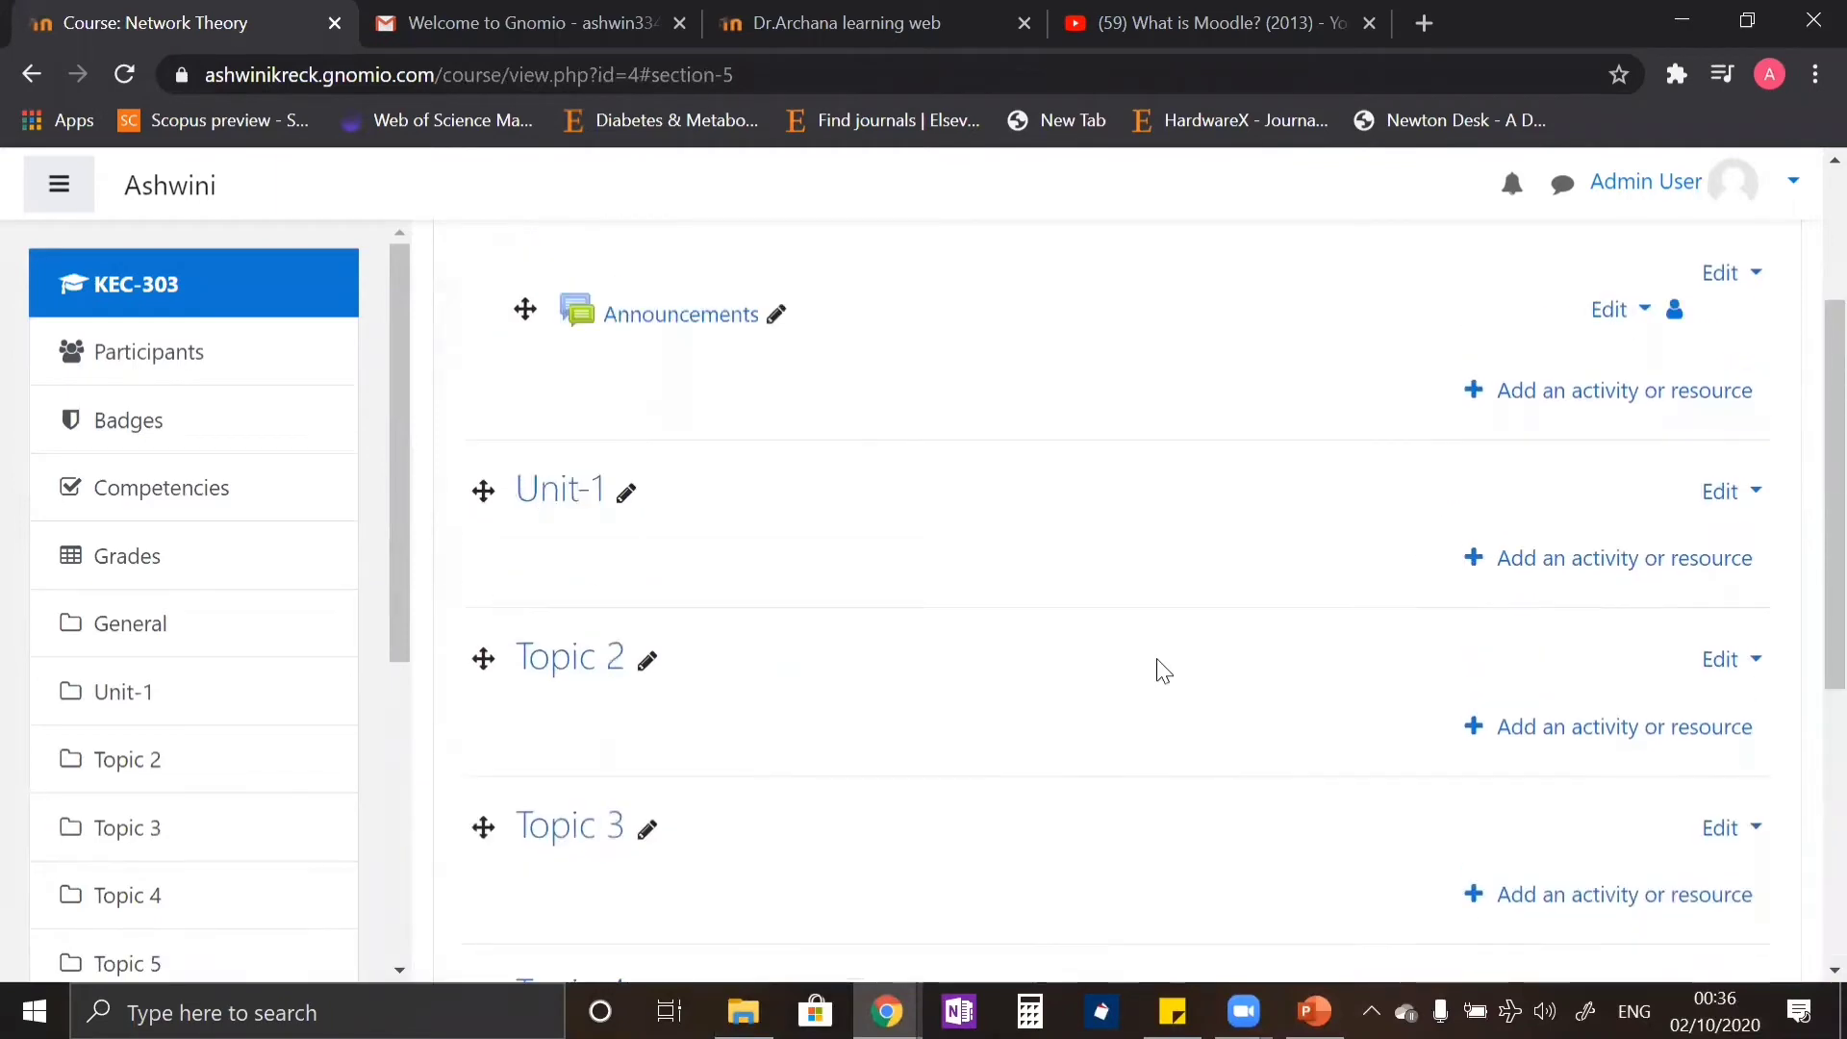
scroll(1102, 443, up, 3)
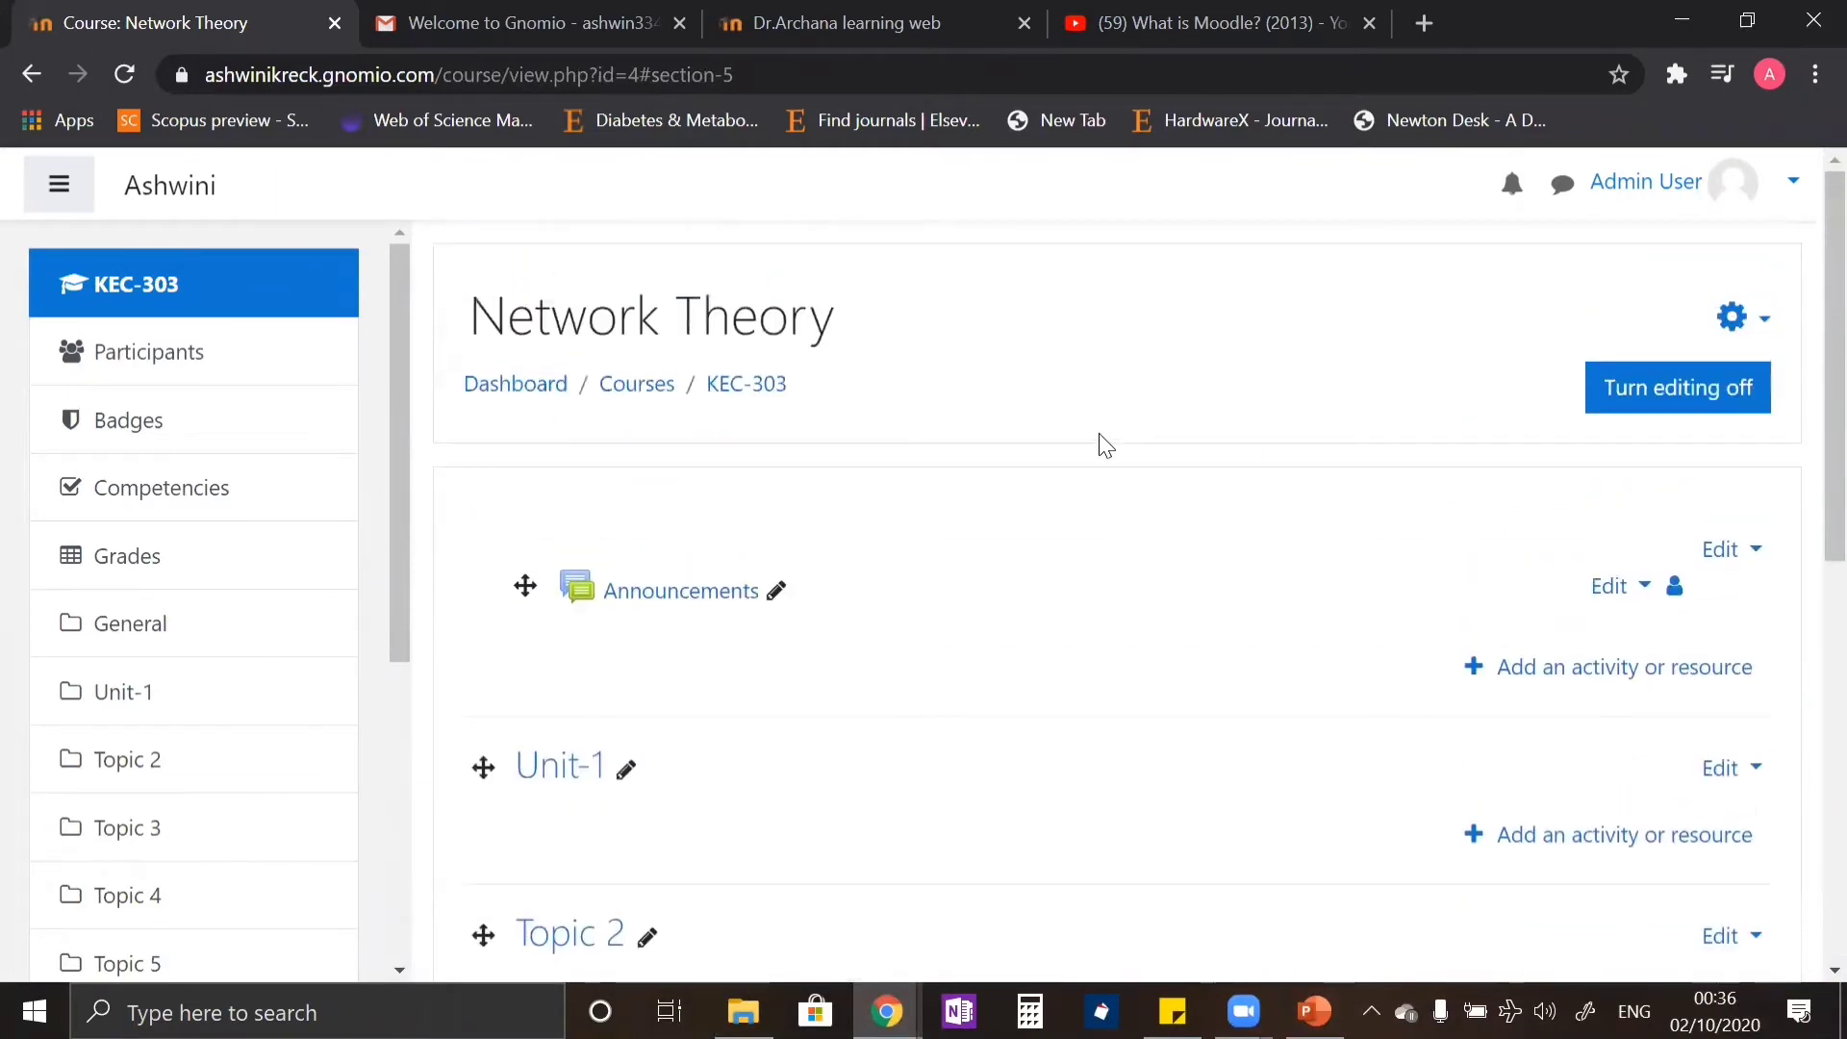
scroll(1106, 452, down, 1)
scroll(1364, 524, down, 5)
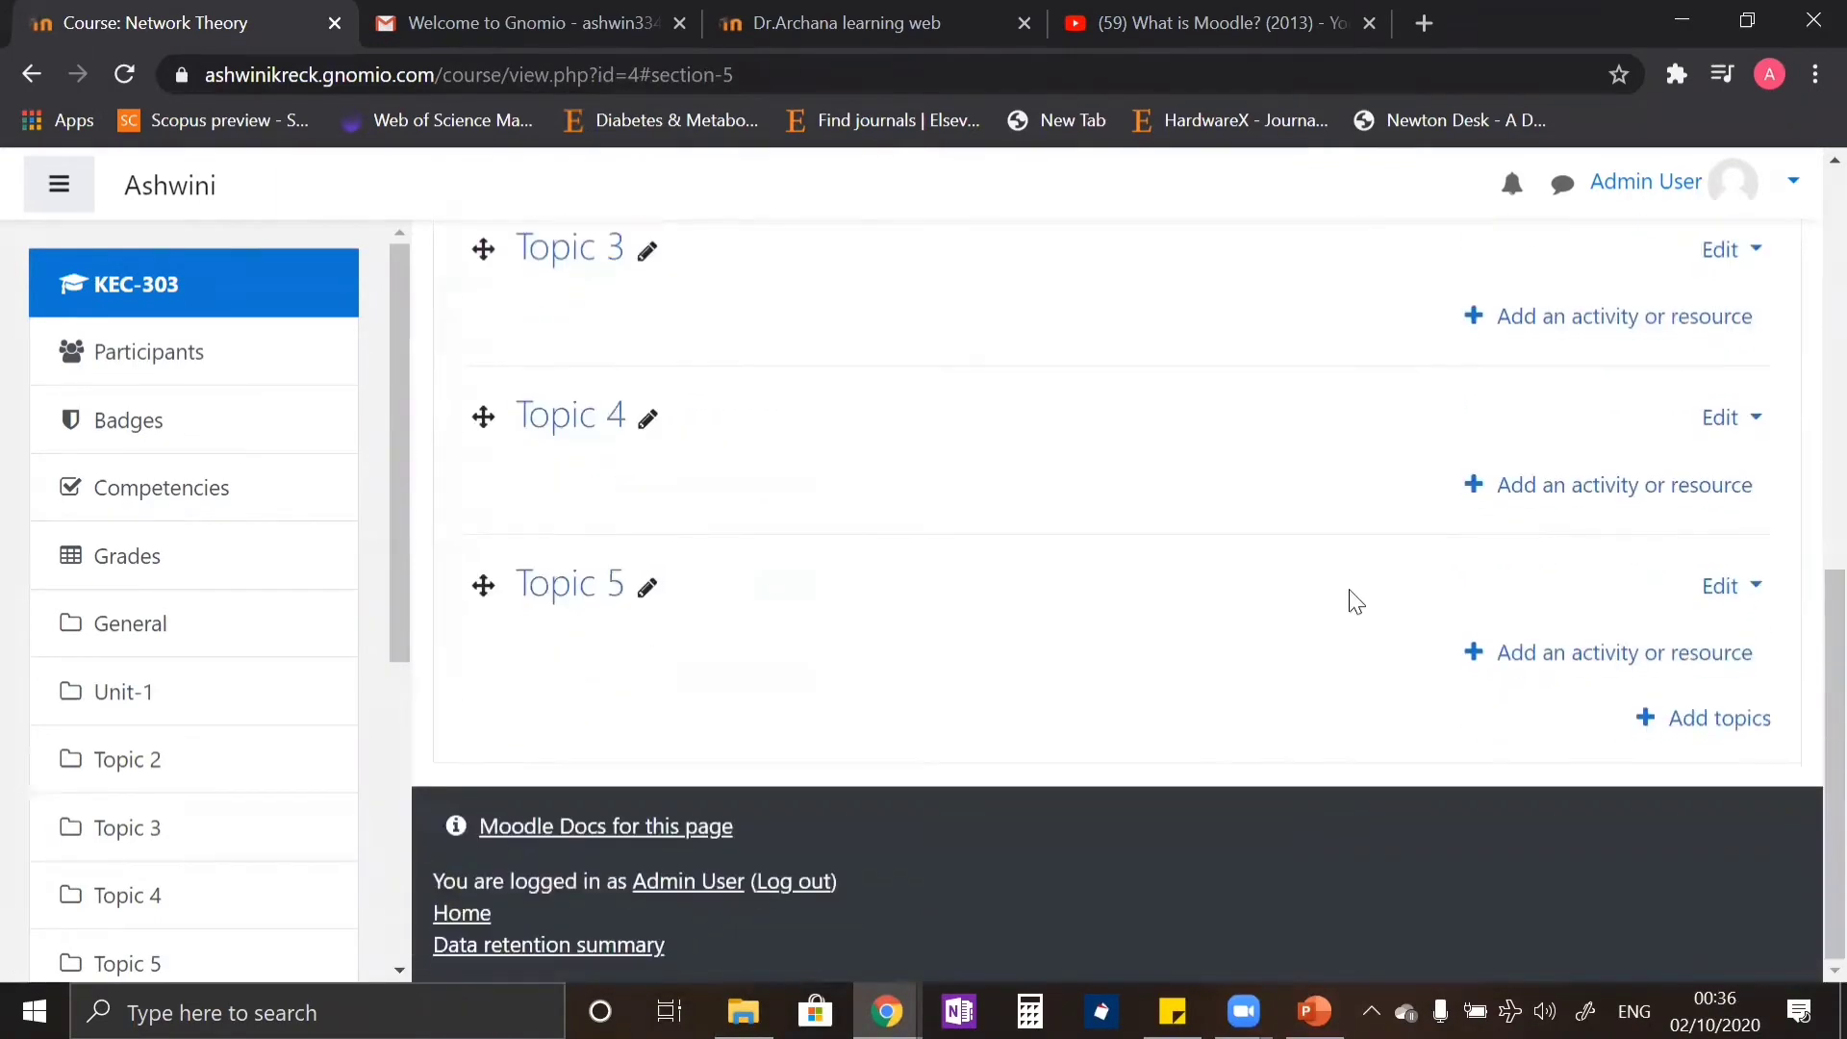
scroll(1356, 602, up, 5)
scroll(1422, 479, up, 3)
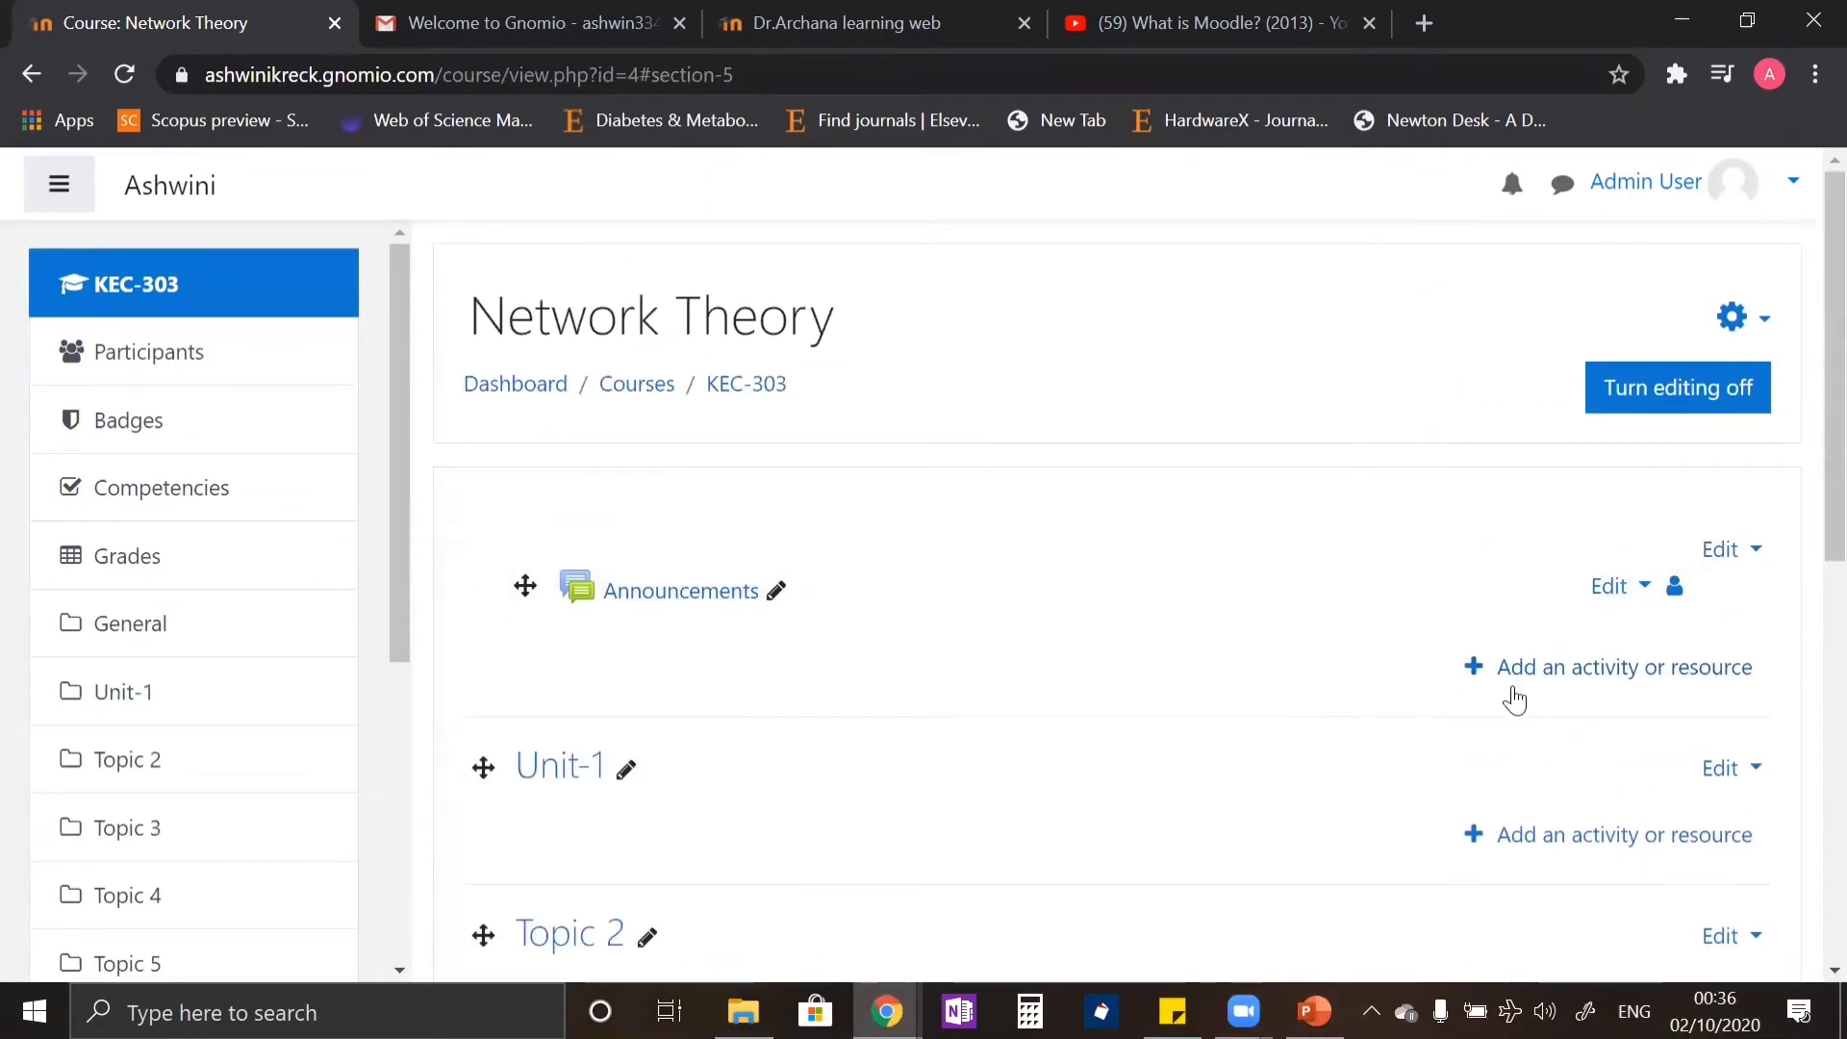
Step: Browse the activity and resource chooser, close it unused, then open the course Participants page
click(1650, 674)
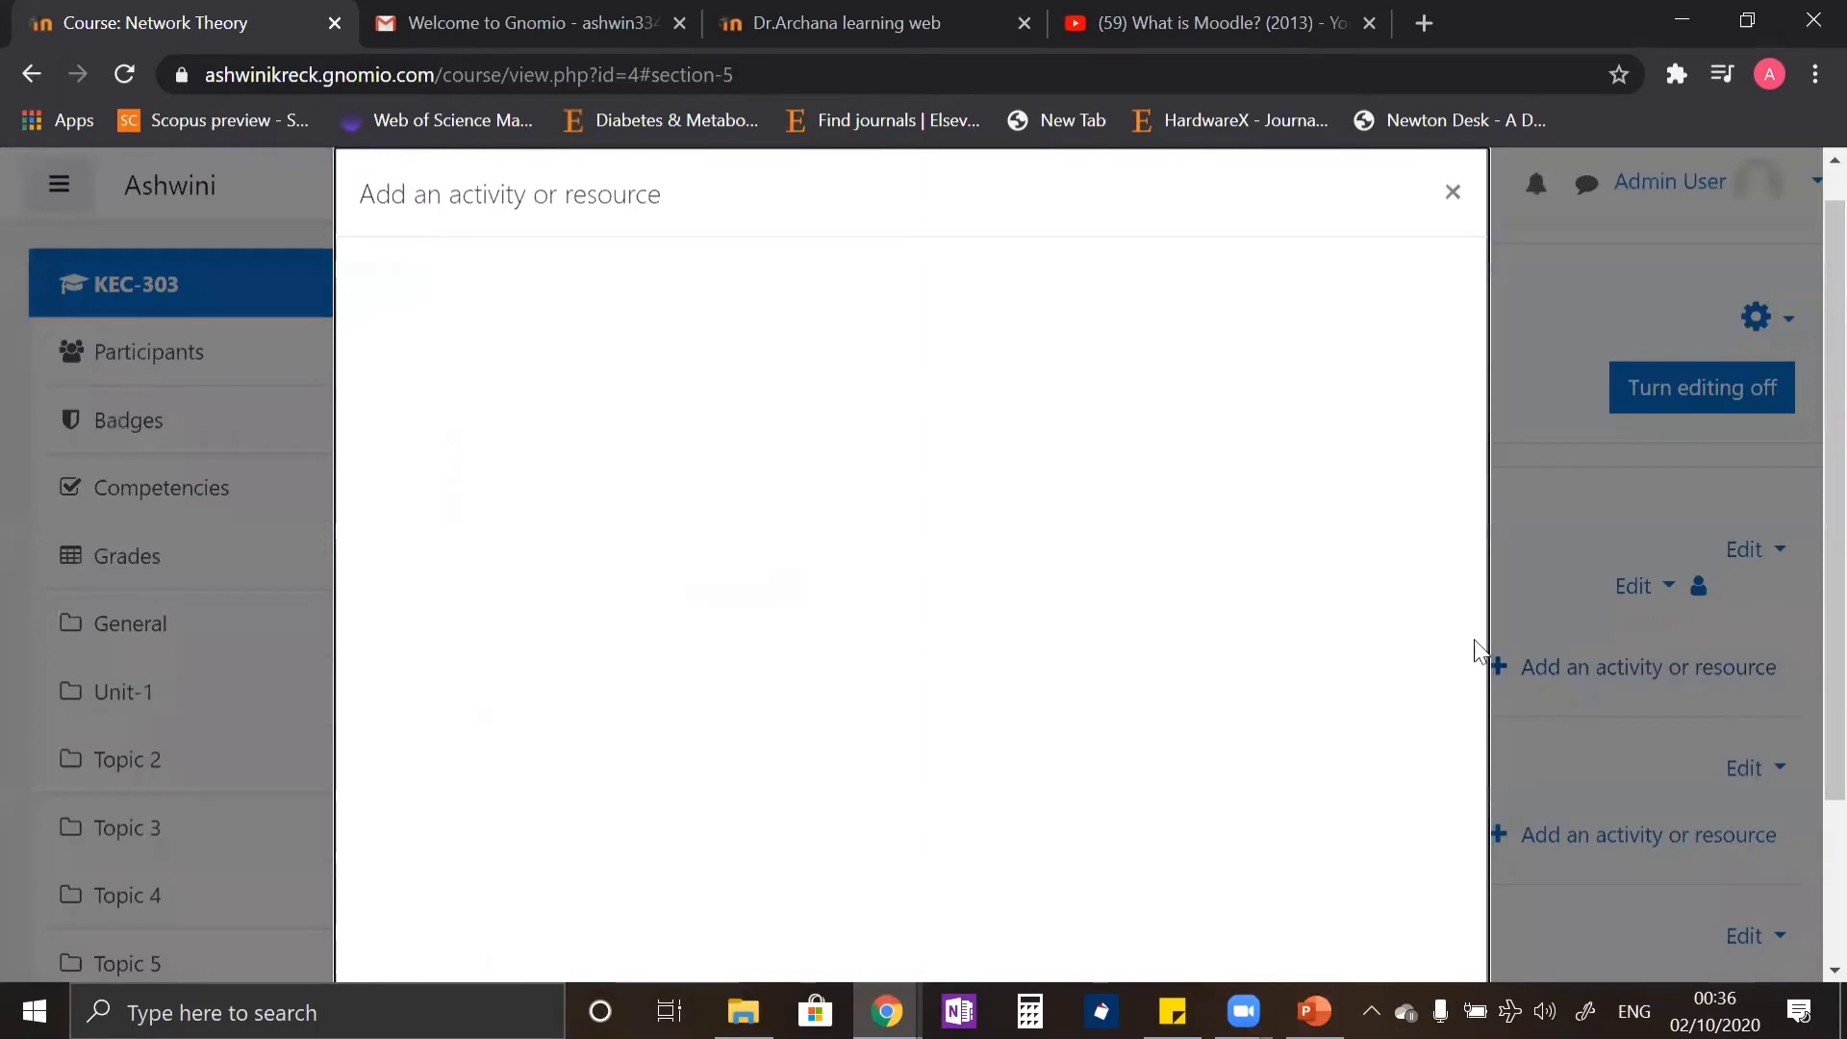
scroll(638, 516, down, 3)
scroll(482, 536, up, 3)
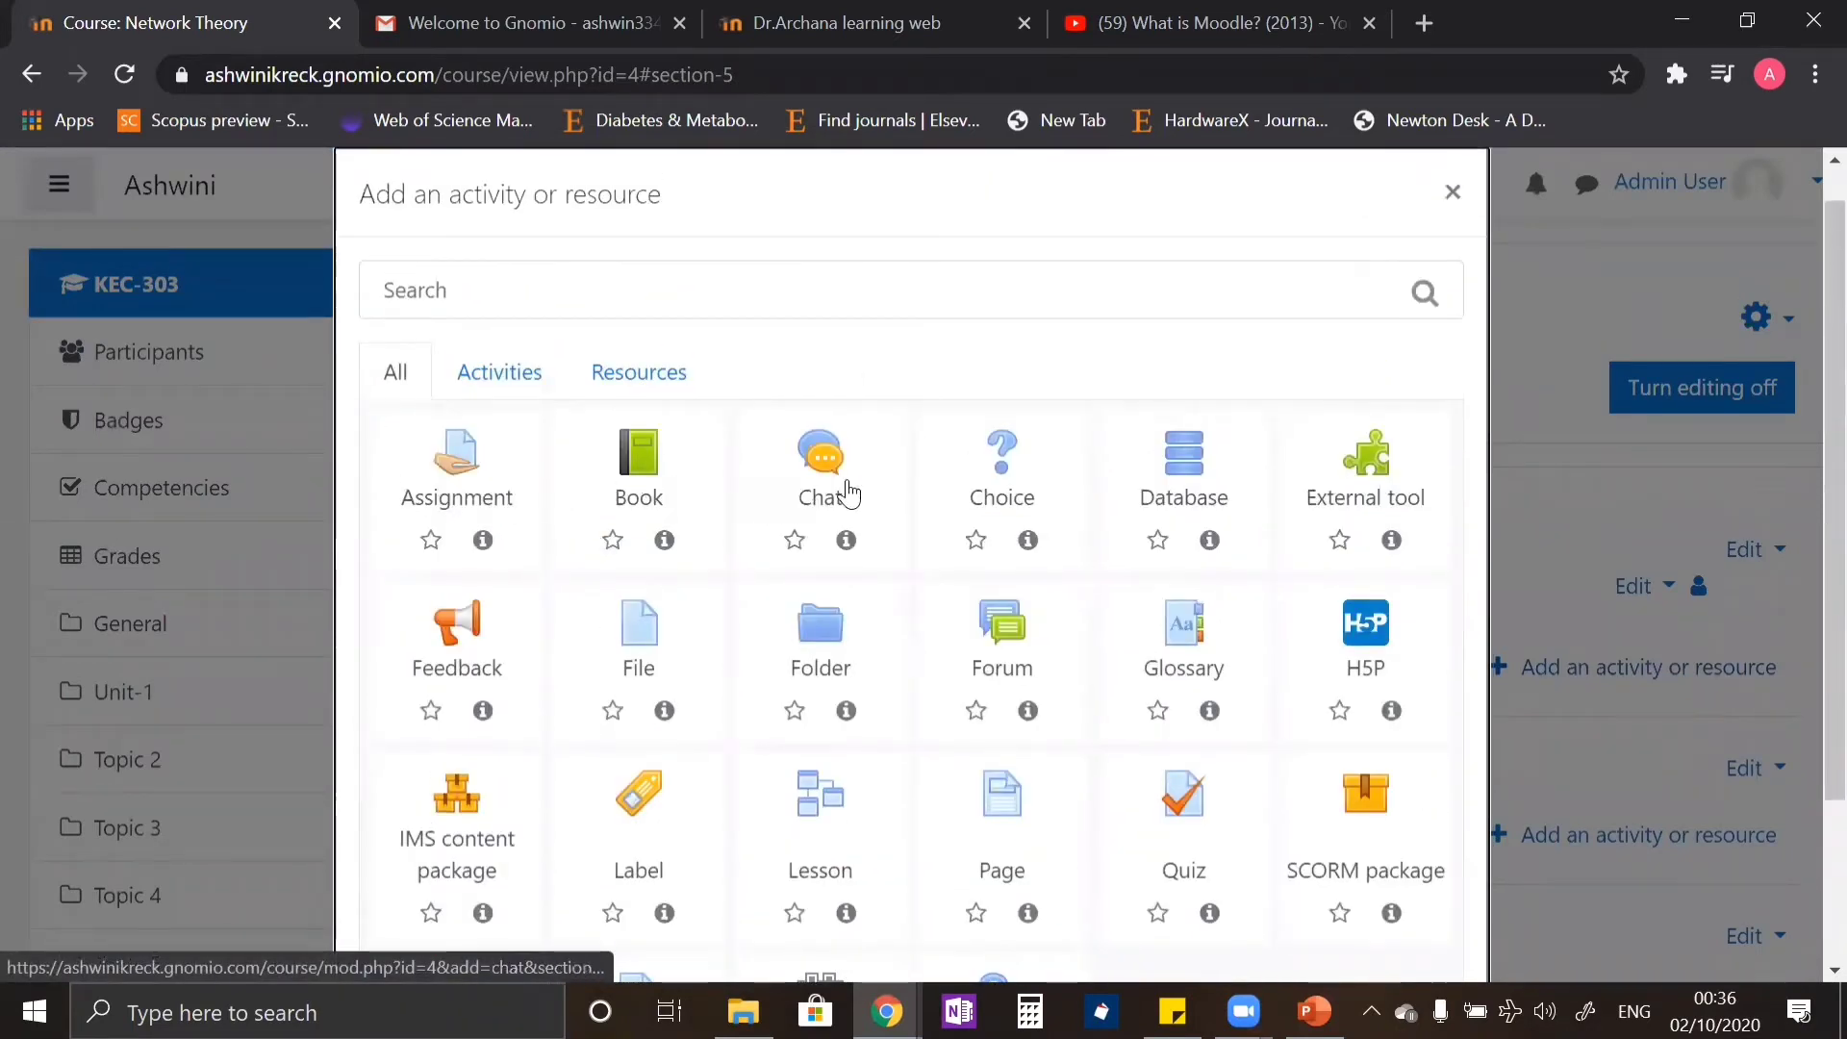
scroll(1015, 647, down, 3)
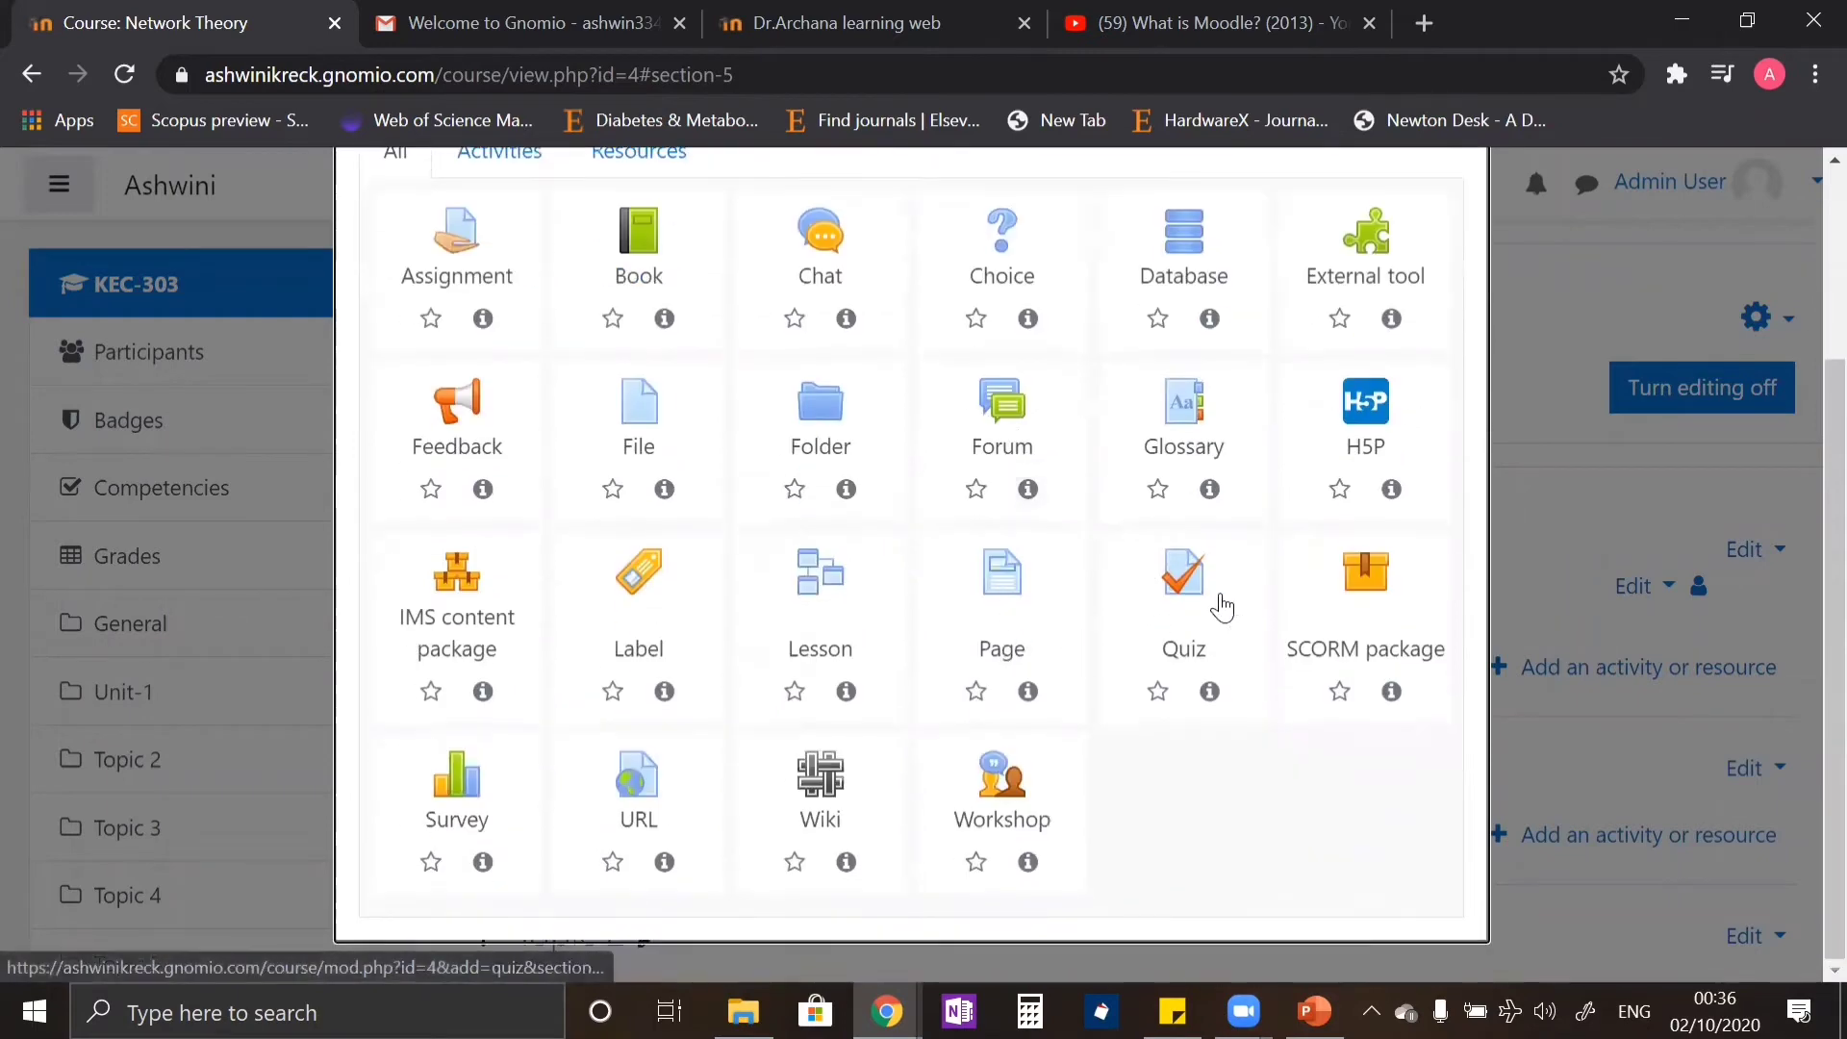
scroll(1059, 618, up, 3)
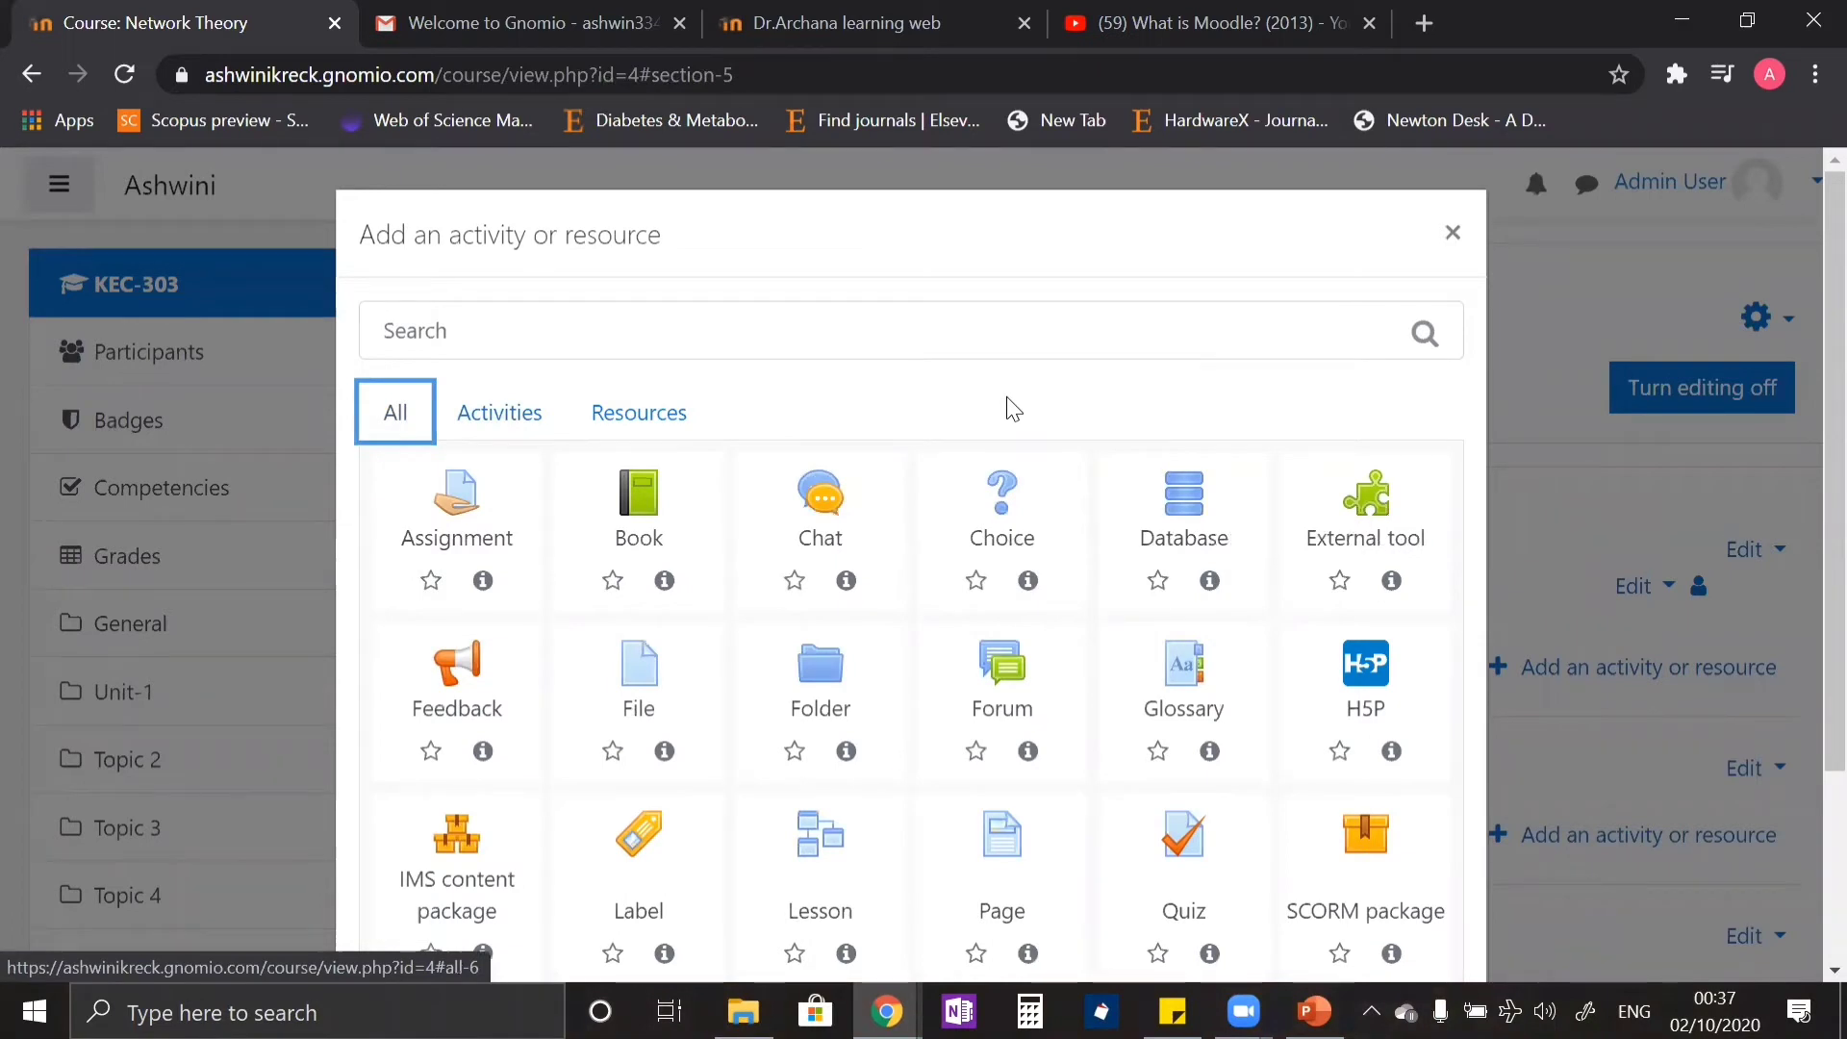
click(1453, 232)
click(159, 353)
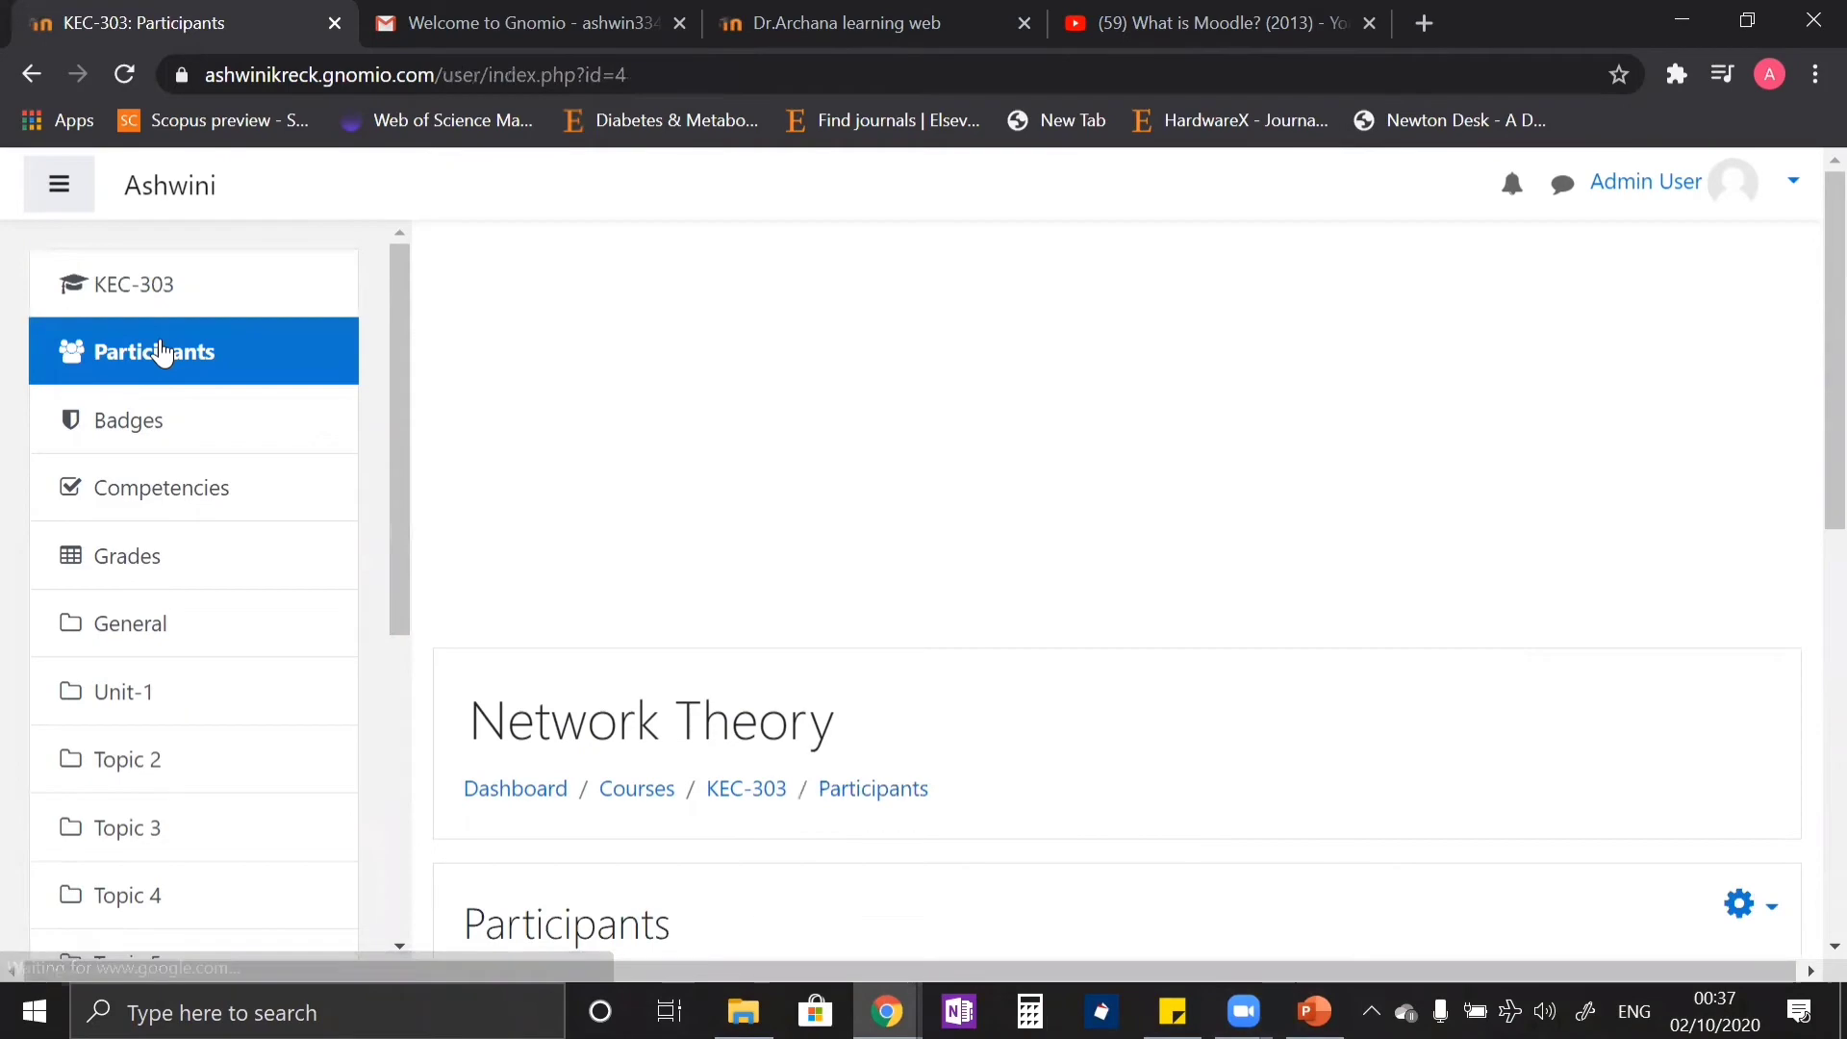
Step: Check the Participants list, which shows Nothing to display
scroll(1191, 623, down, 10)
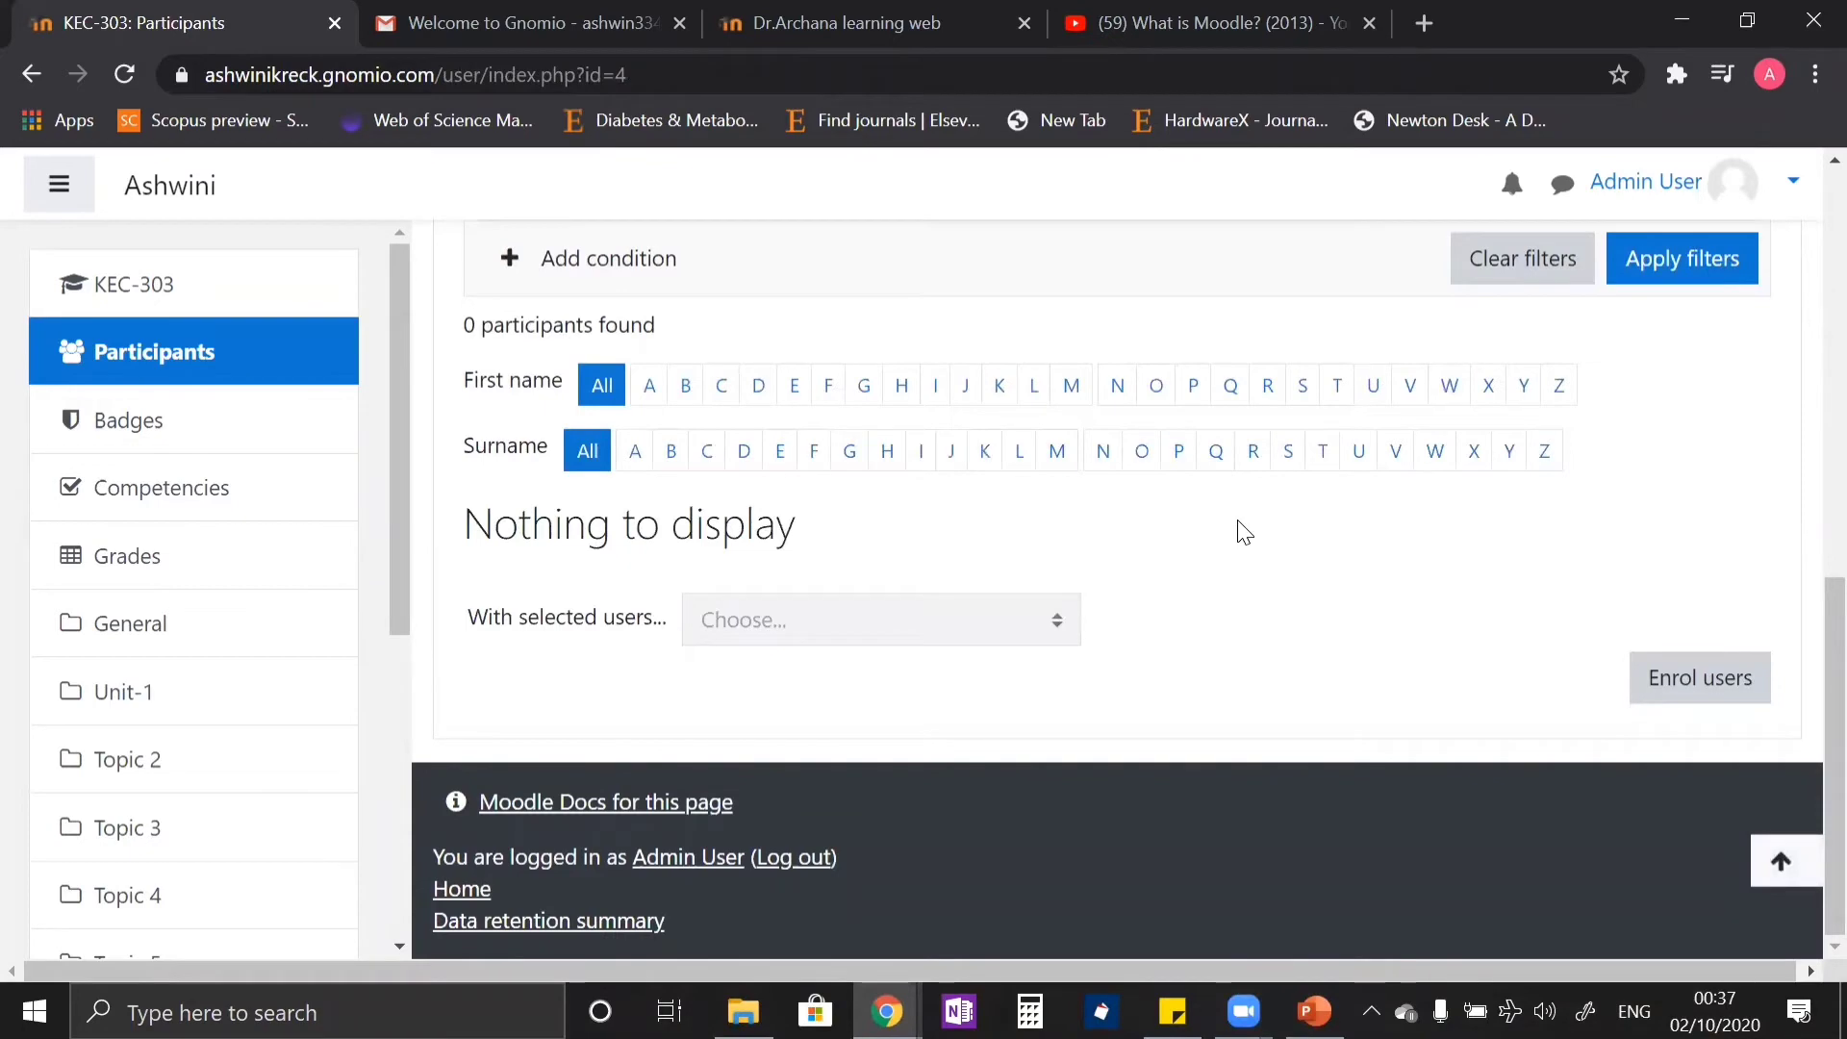
drag(789, 527, 453, 536)
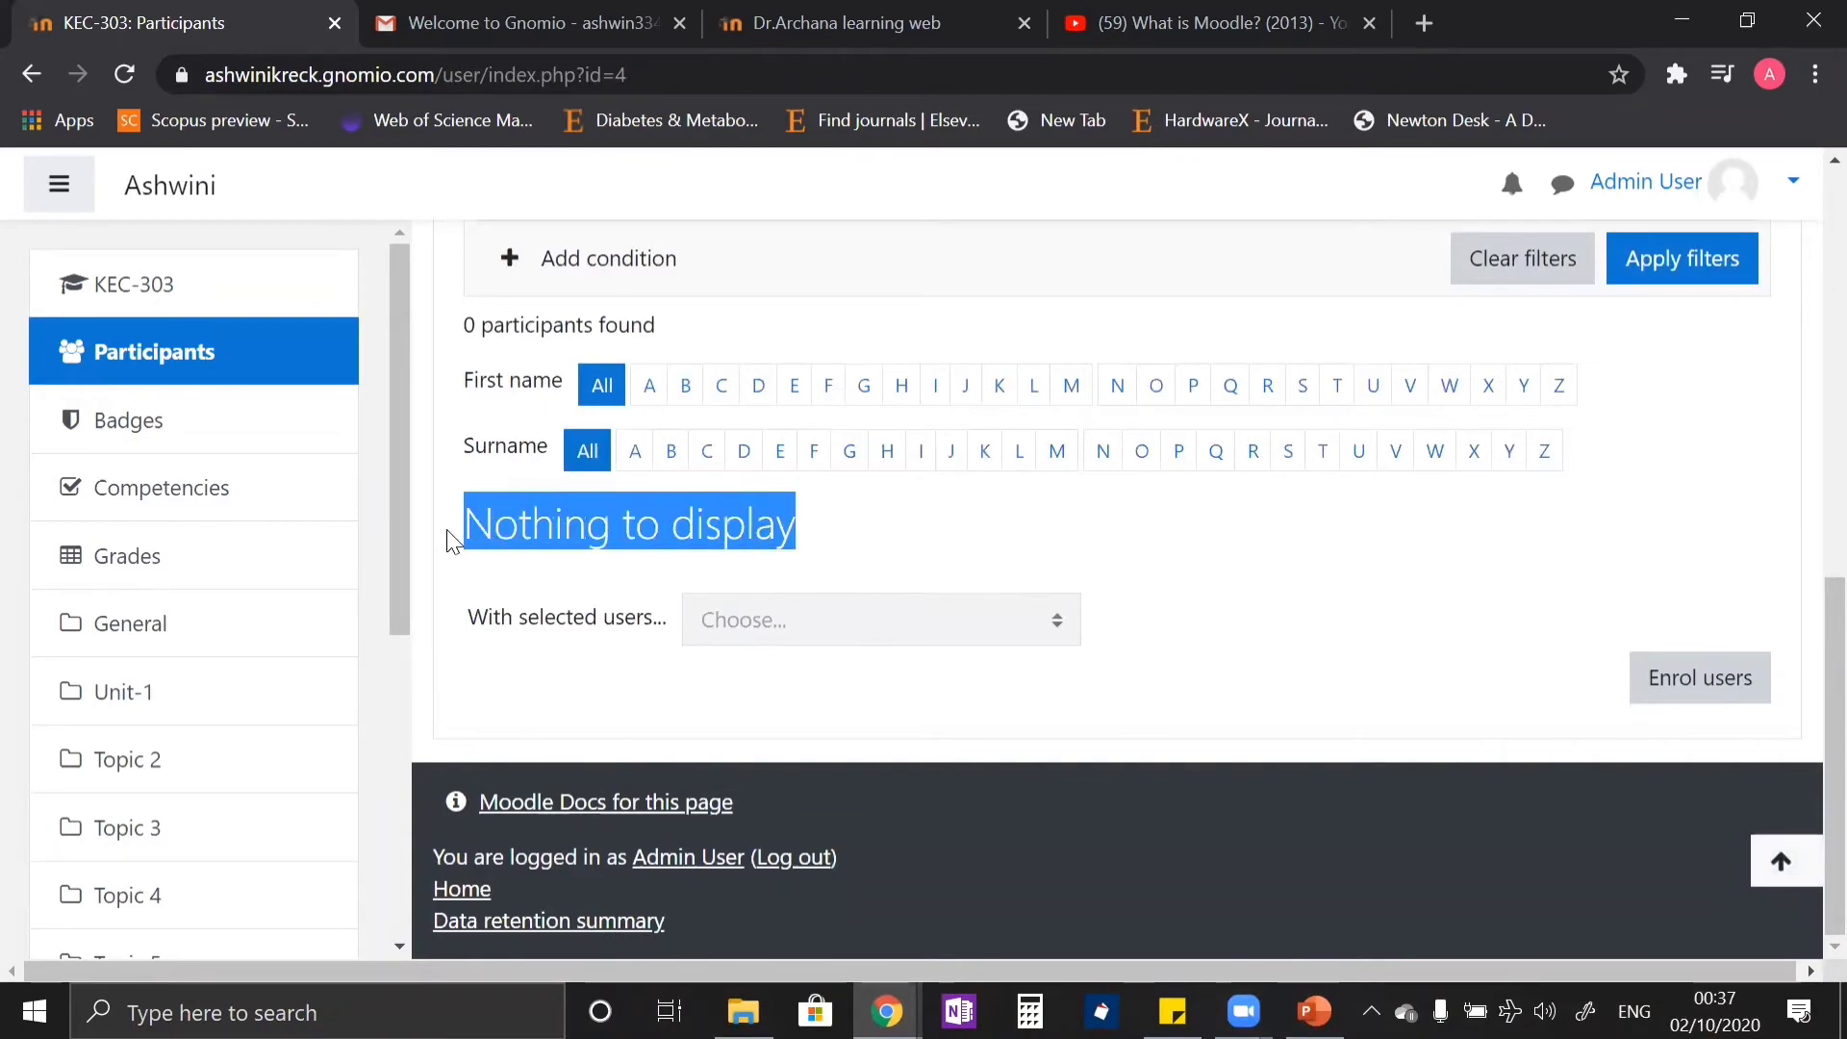
click(1078, 544)
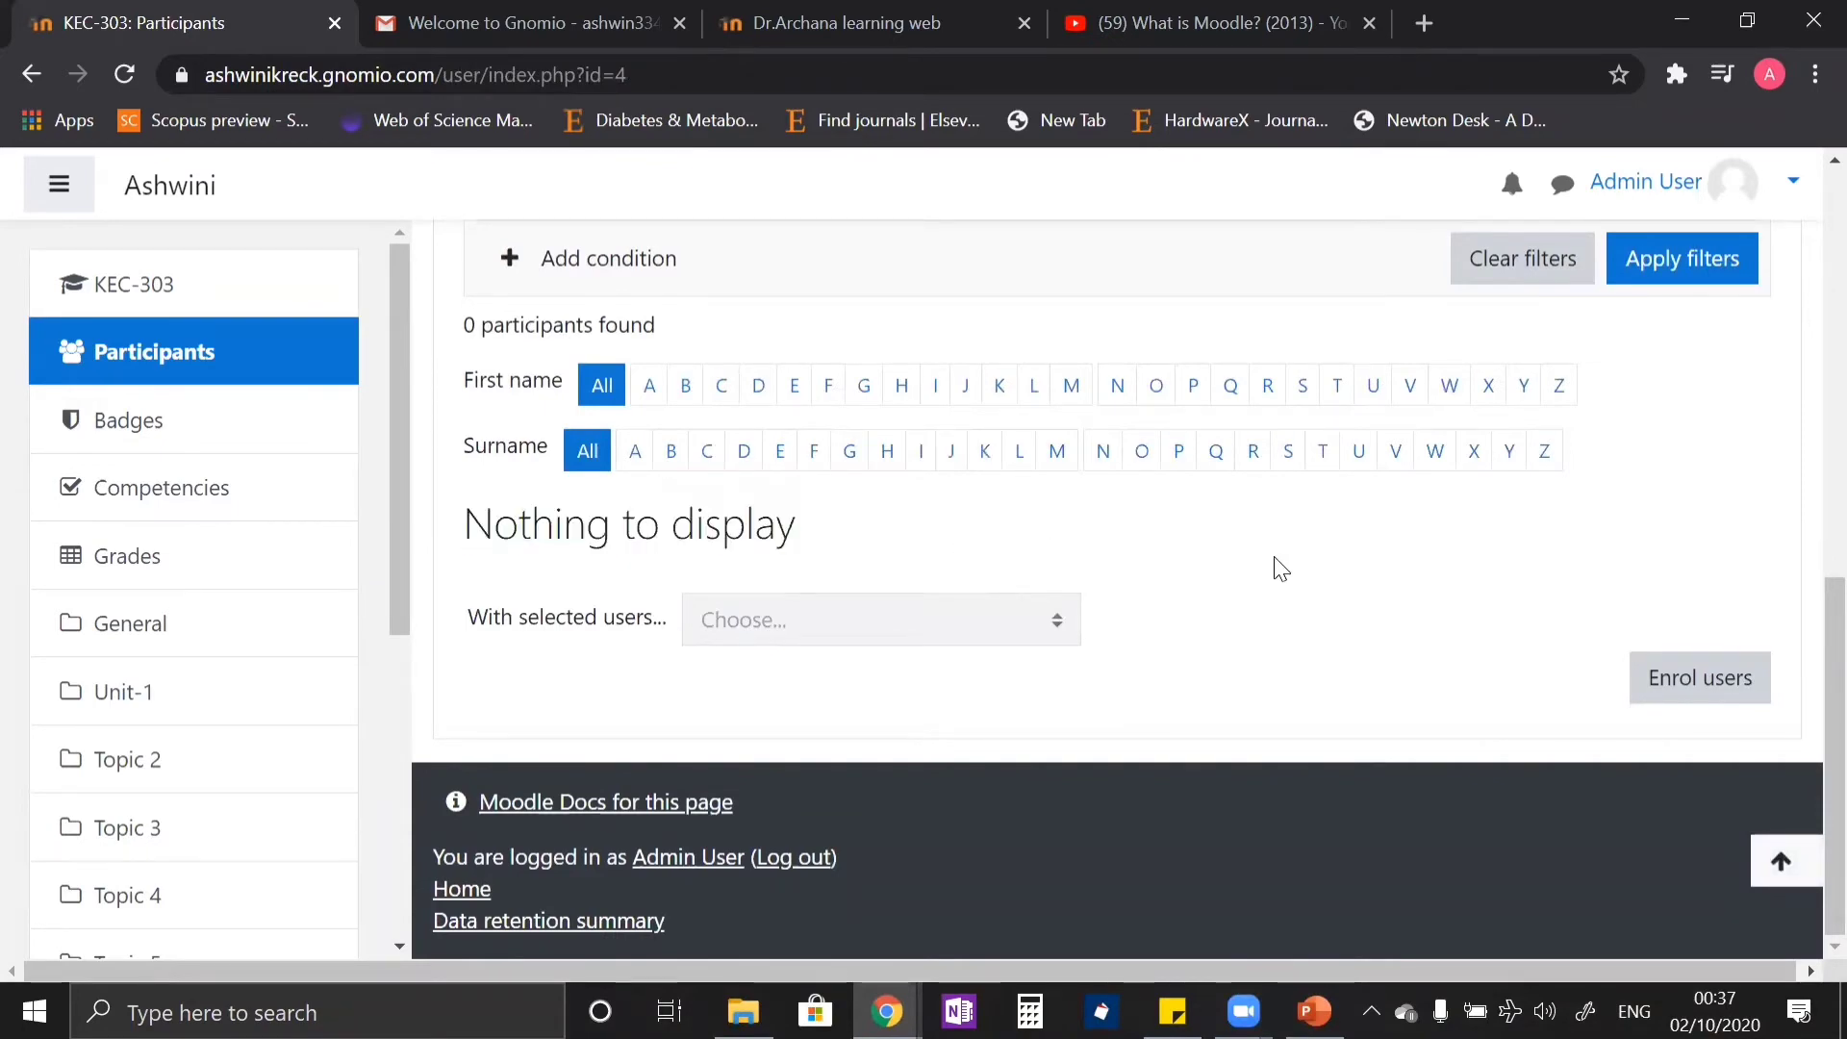
scroll(1280, 568, up, 5)
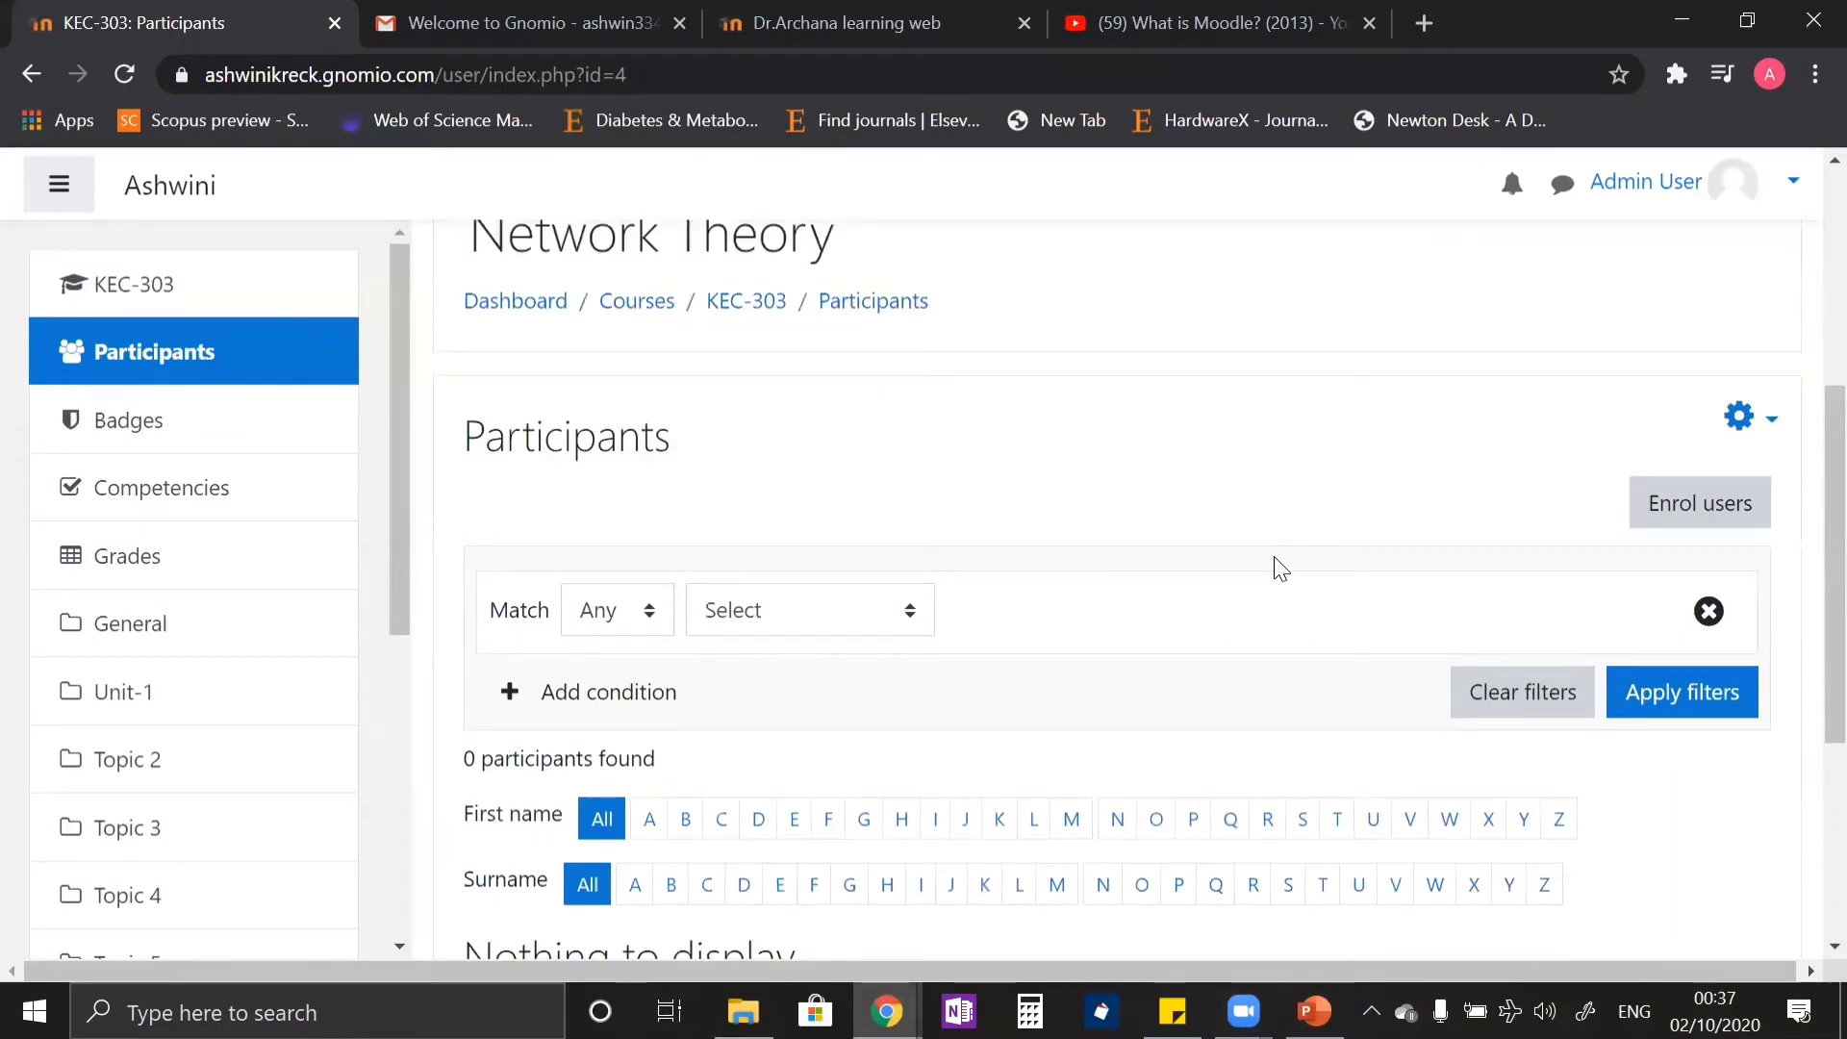
Step: Go to Enrolment methods from the participants settings menu
click(1739, 417)
click(1743, 416)
click(1743, 416)
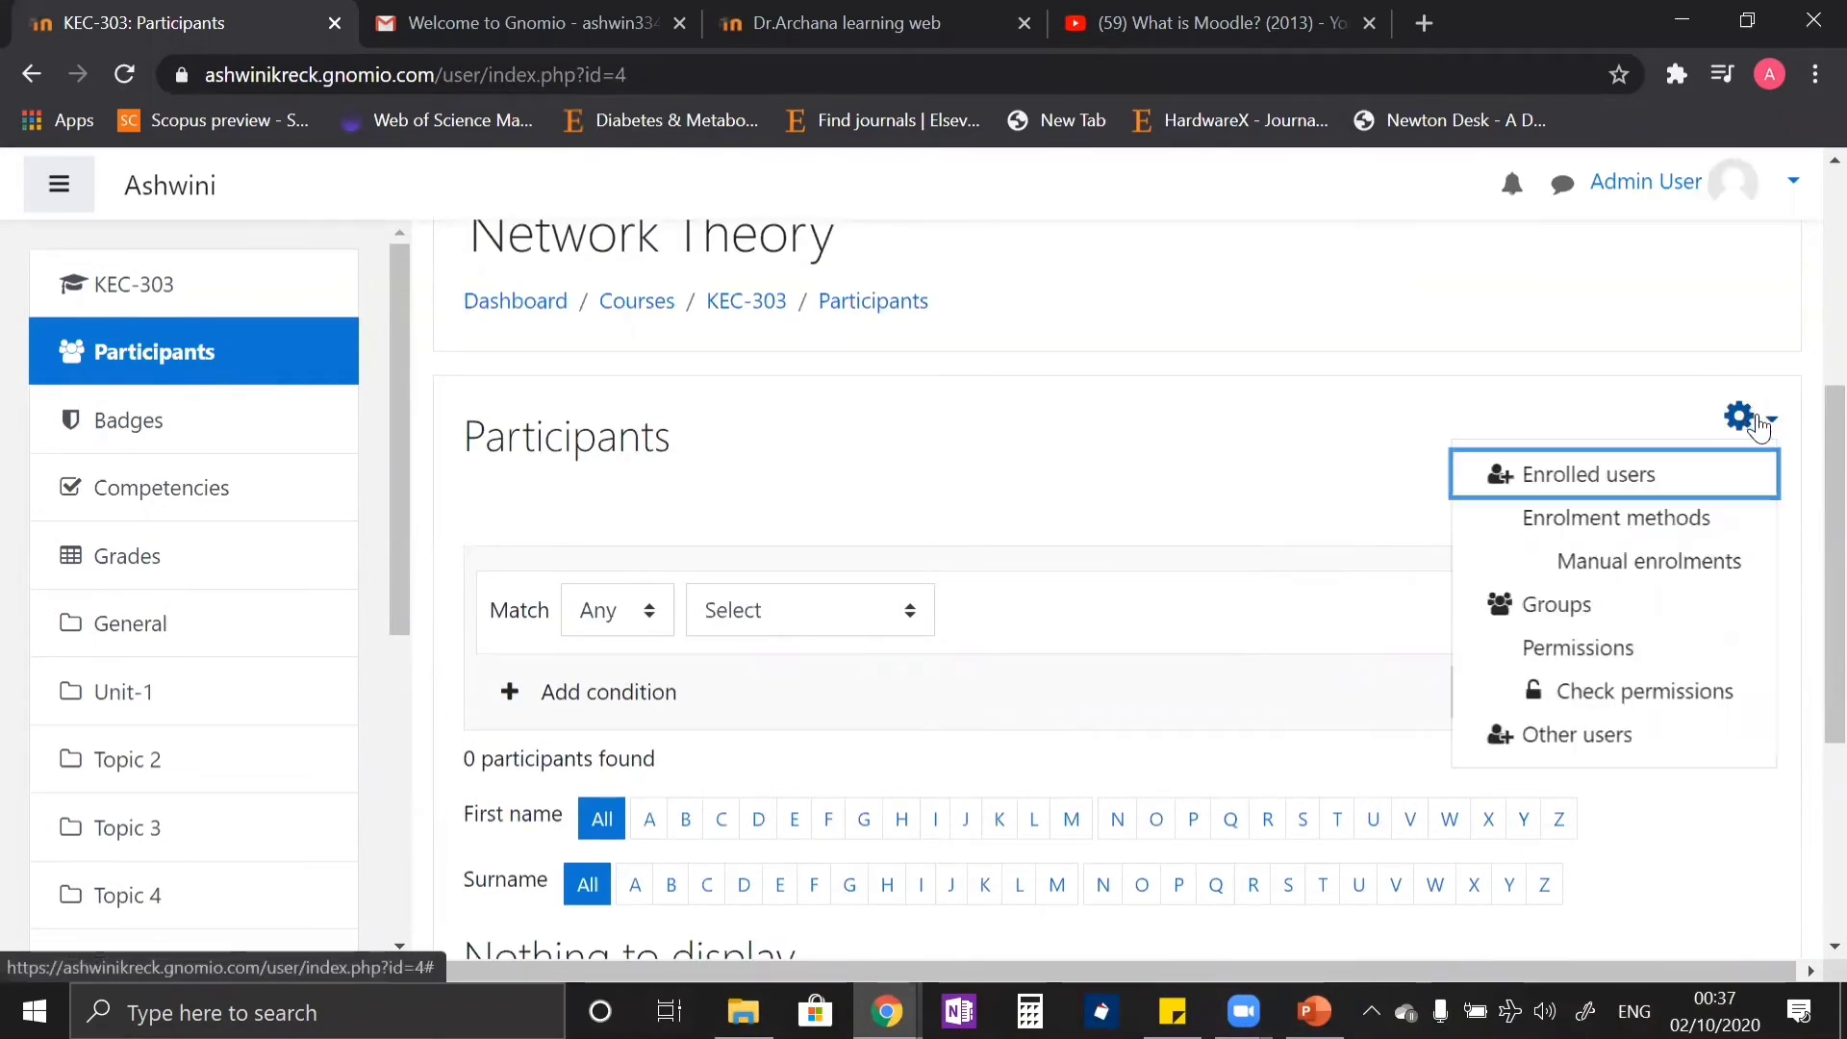
click(1627, 528)
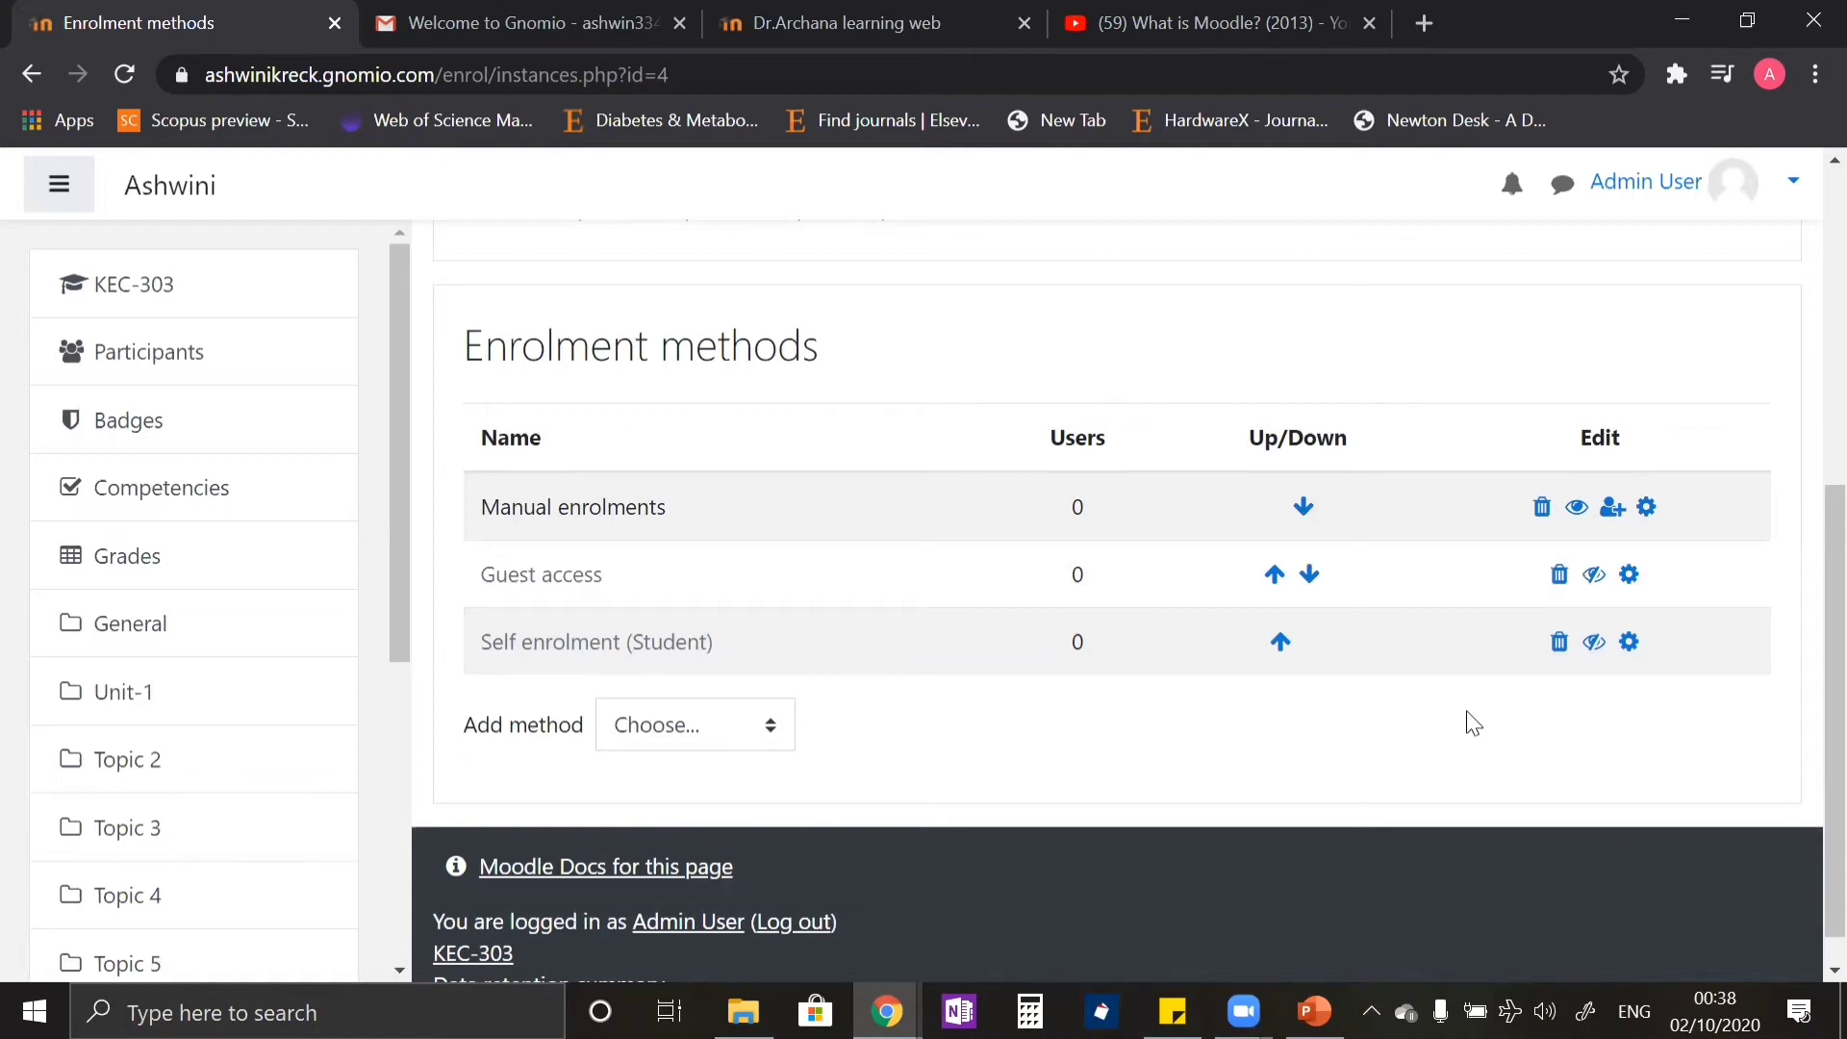
Step: Enable the Self enrolment and Guest access methods for Network Theory
click(1594, 644)
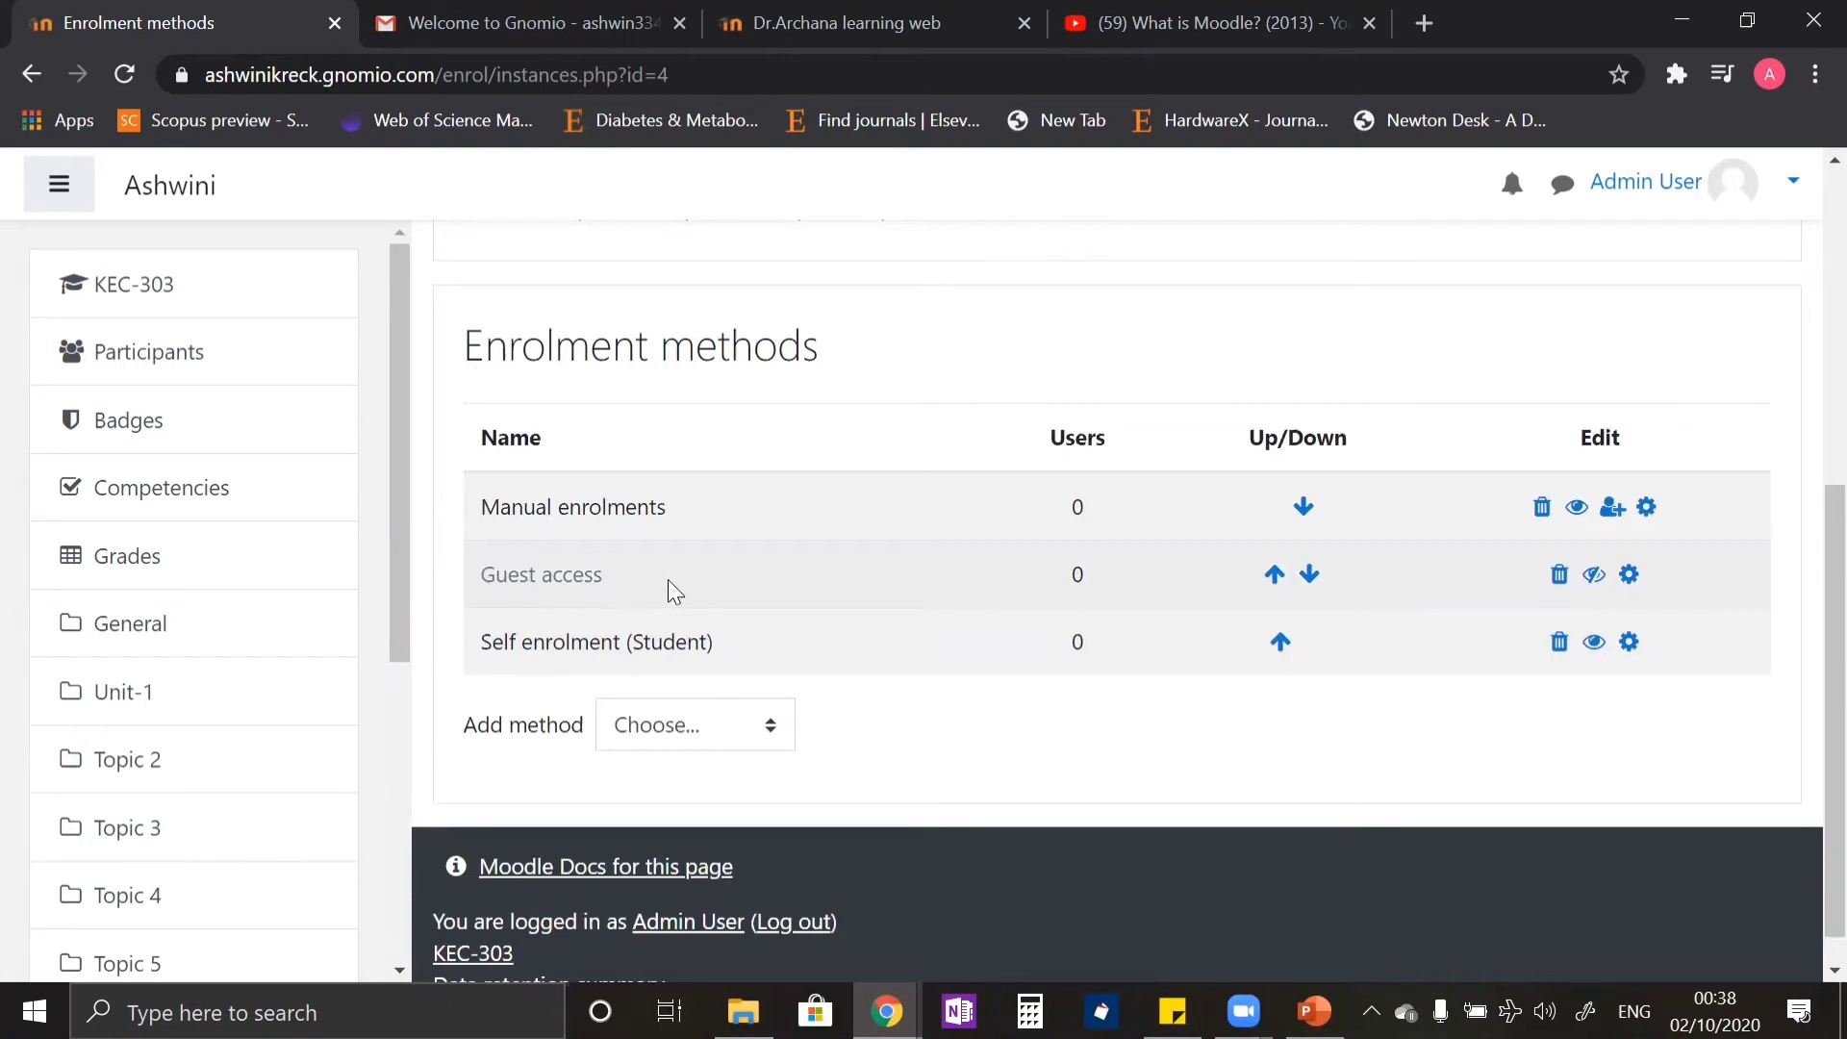
click(1595, 575)
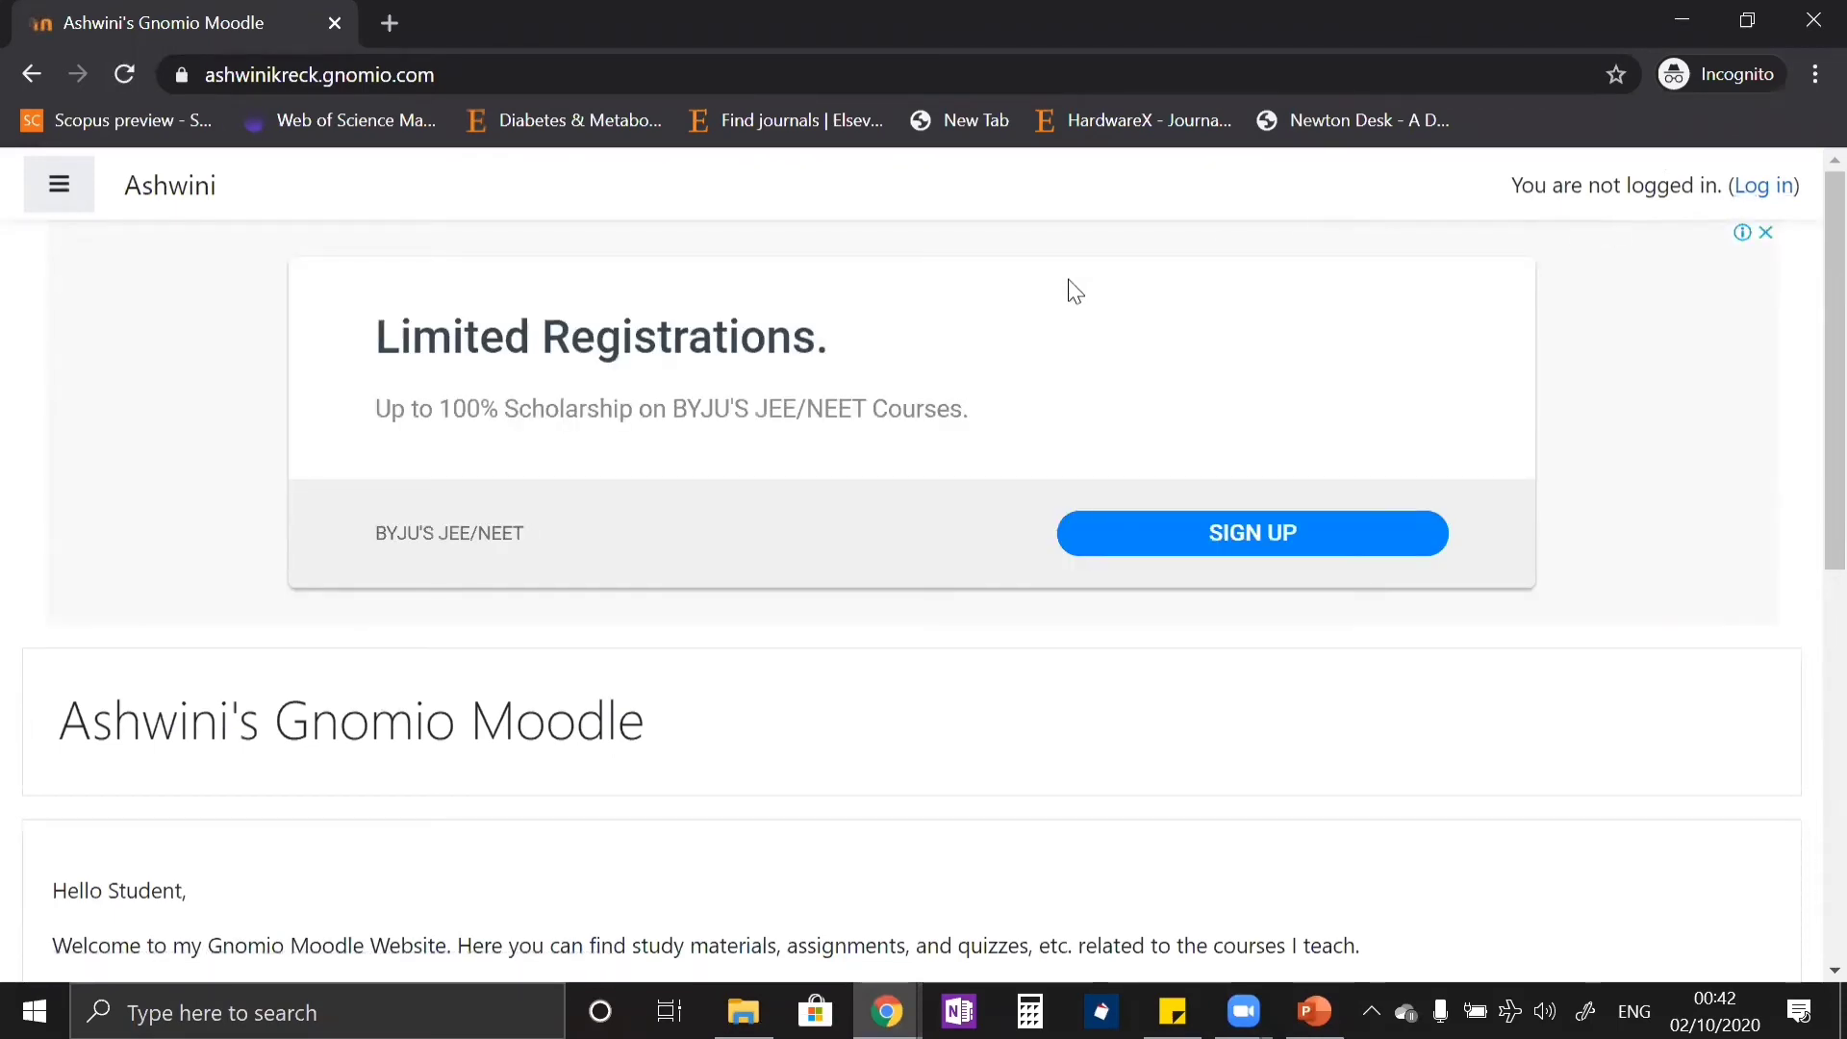
Step: As a logged-out visitor, open Network Theory from the Available courses list
scroll(1074, 292, down, 8)
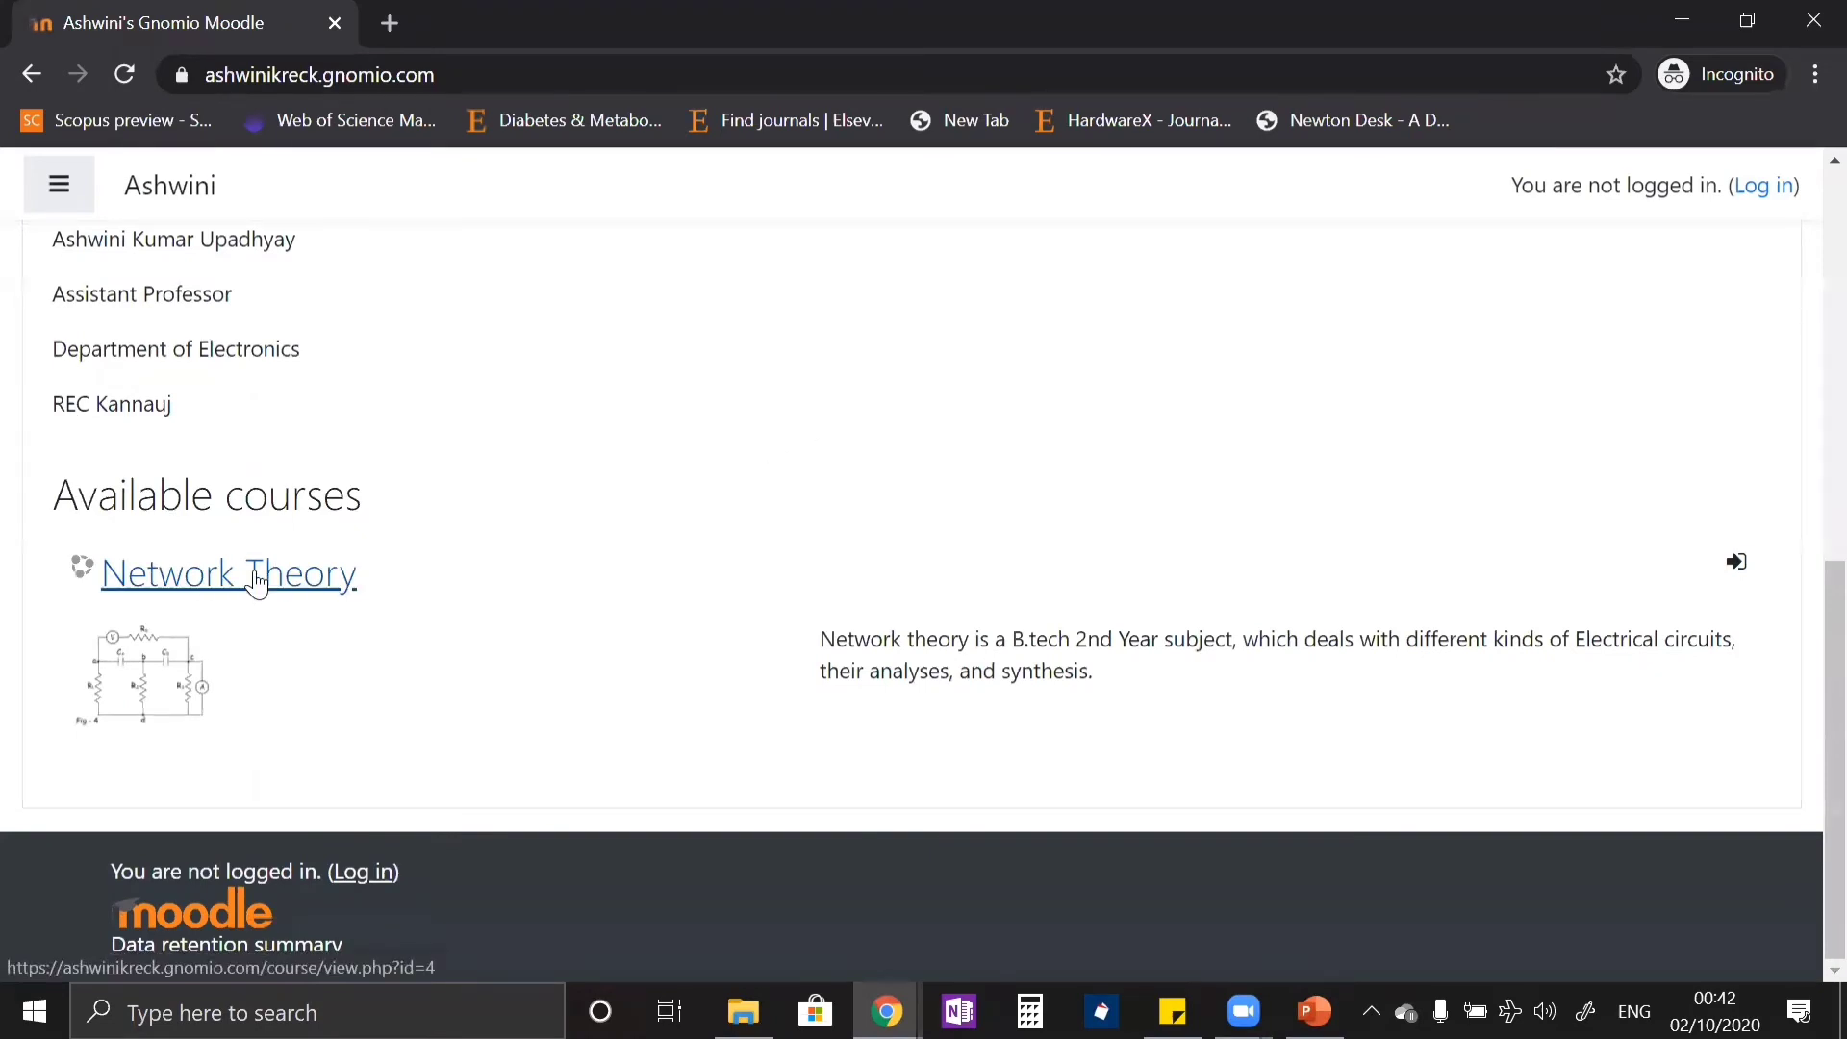
click(256, 583)
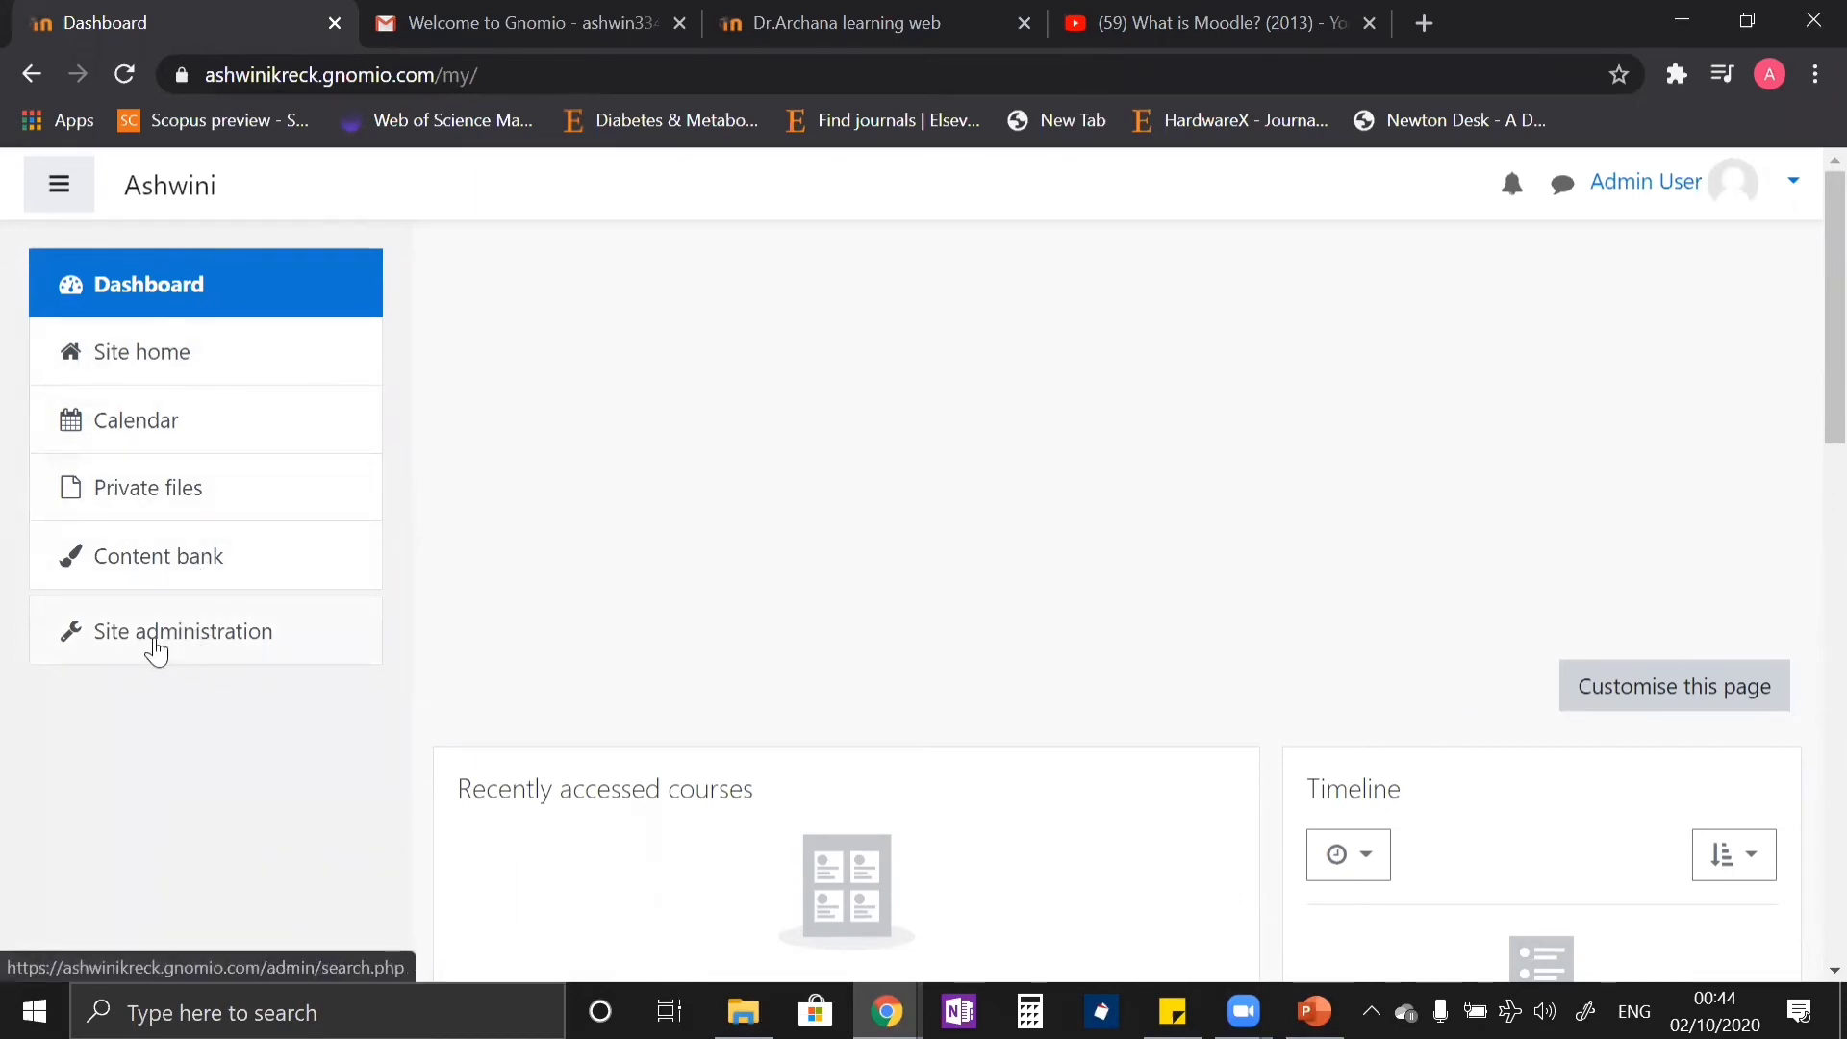
Step: Search the Site administration settings for self registration
click(156, 650)
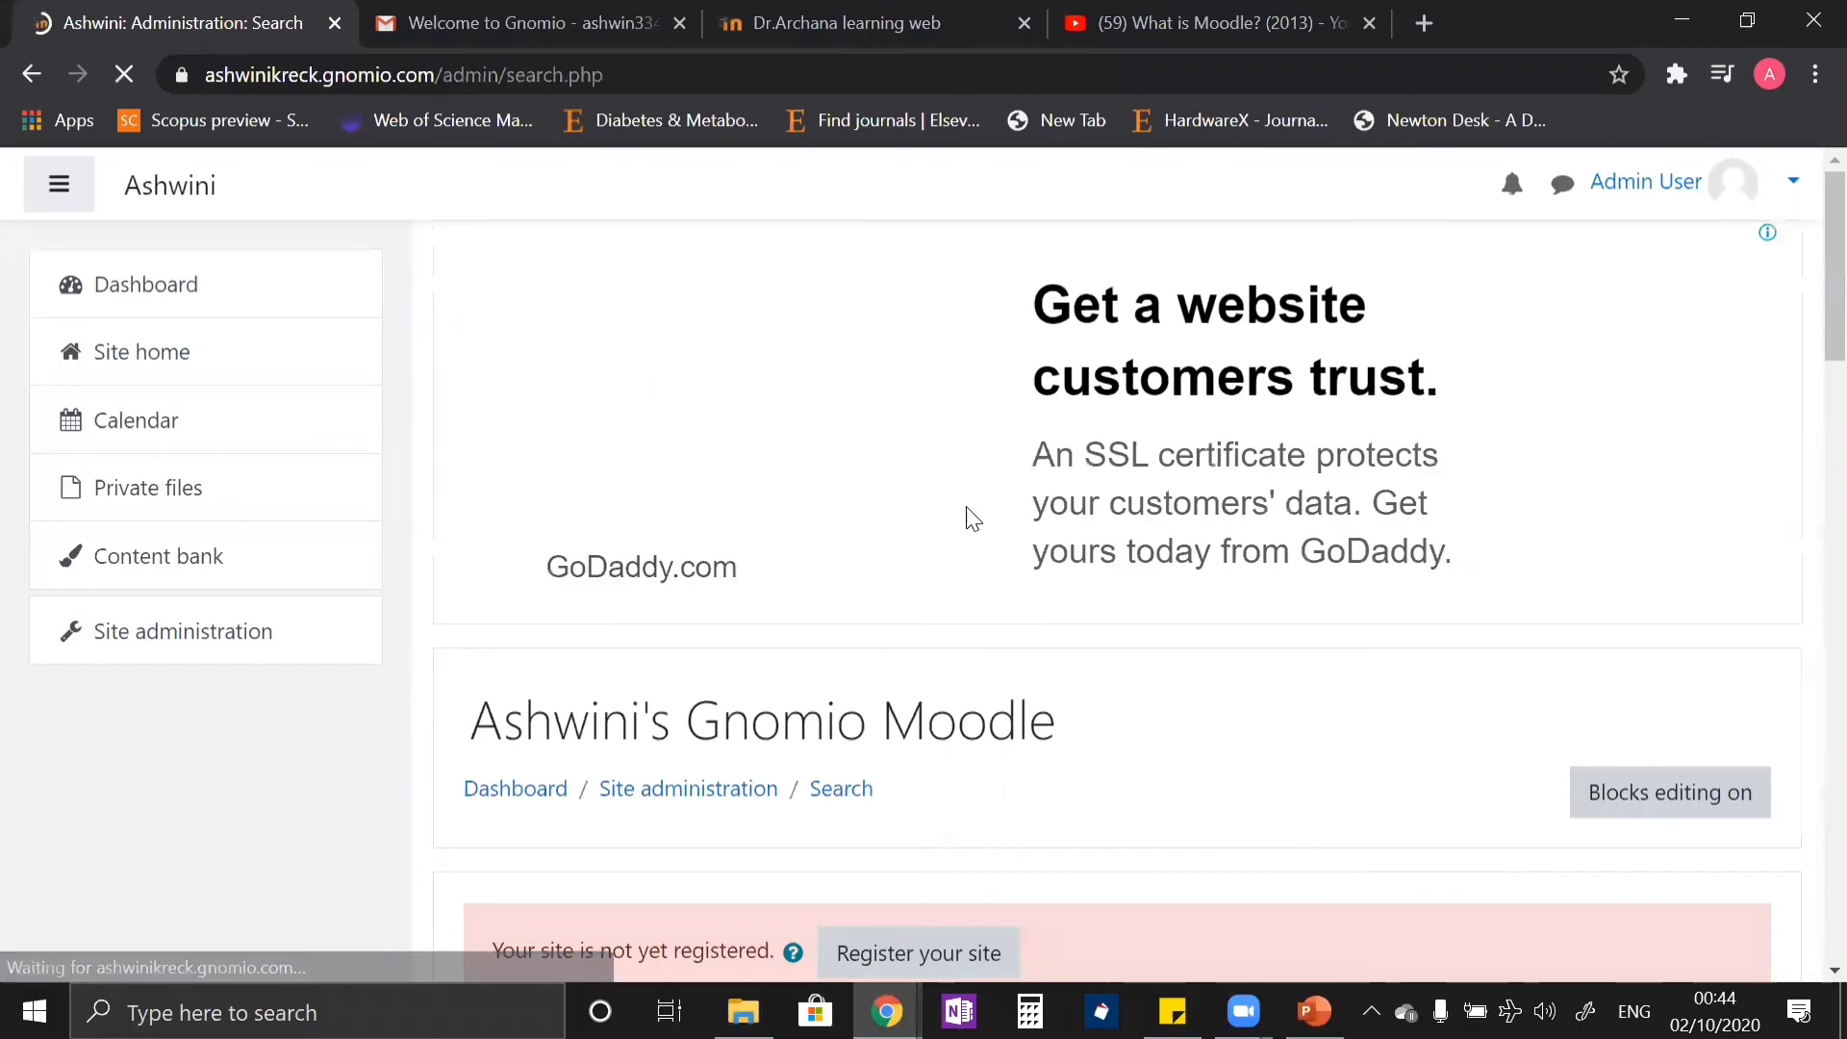
scroll(967, 515, down, 2)
scroll(966, 515, down, 5)
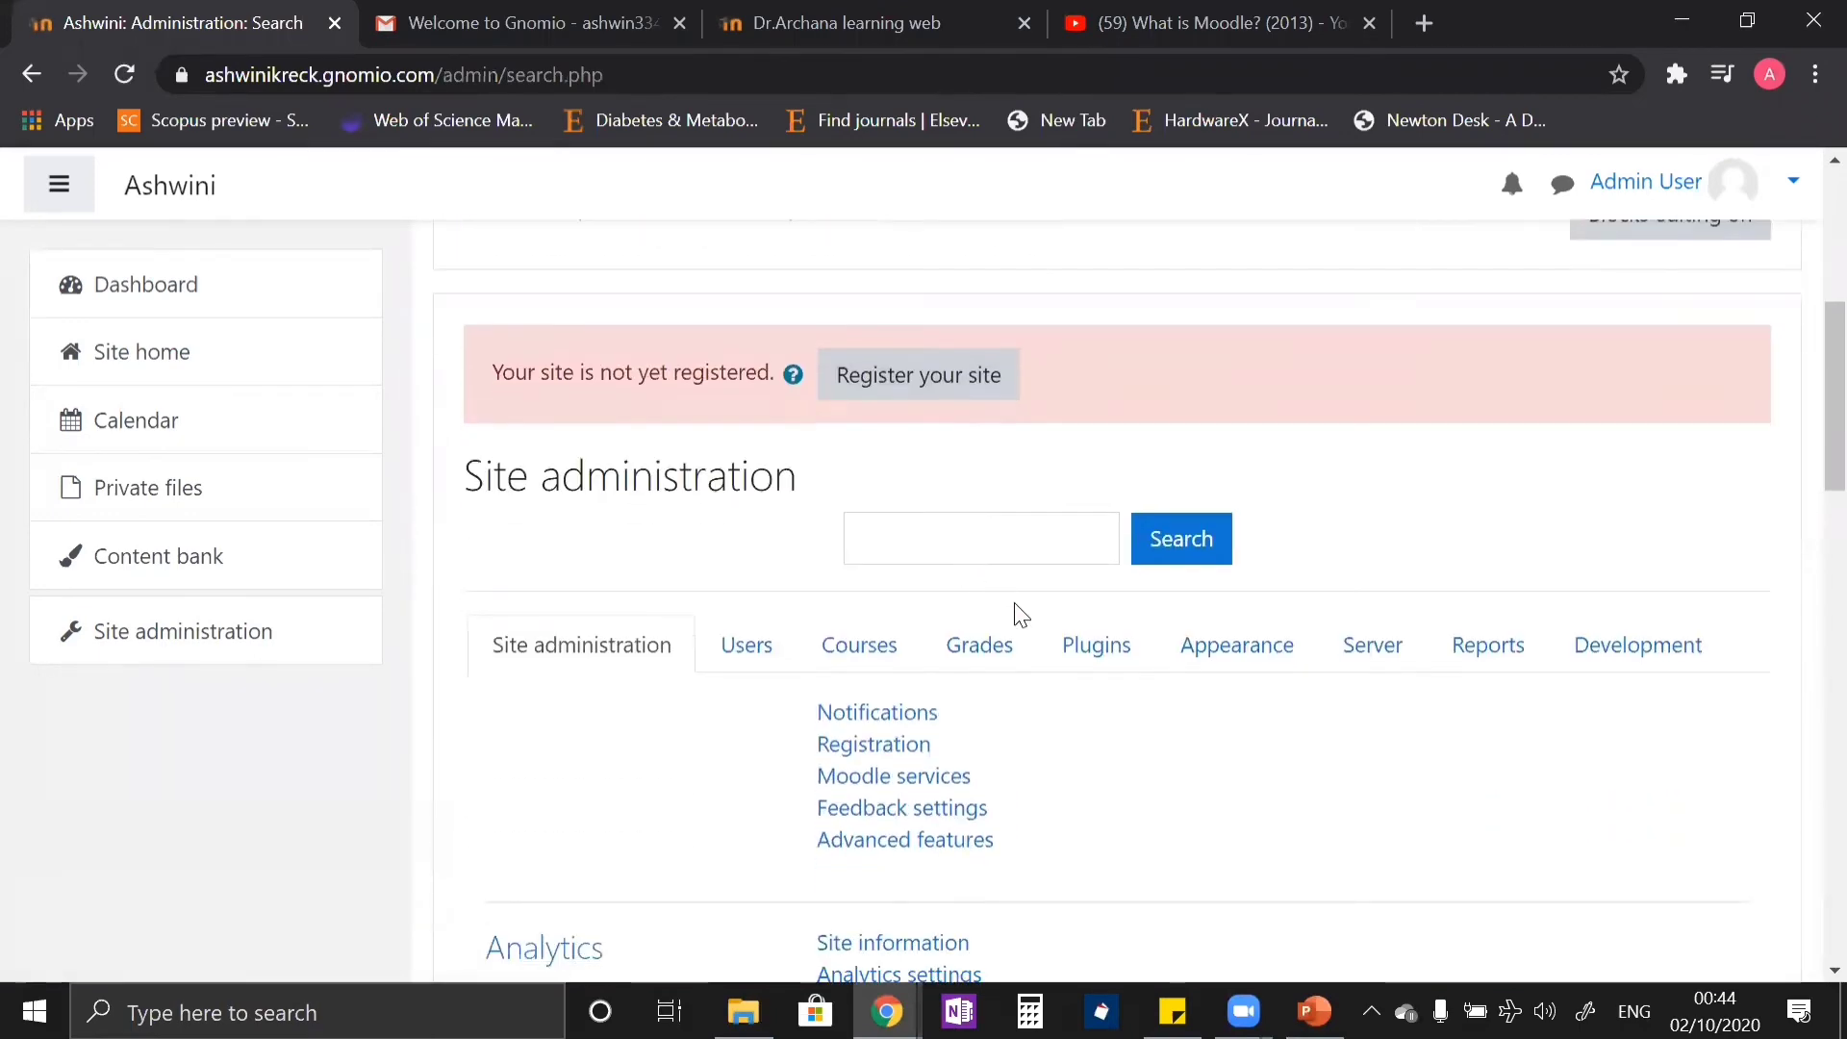
click(962, 394)
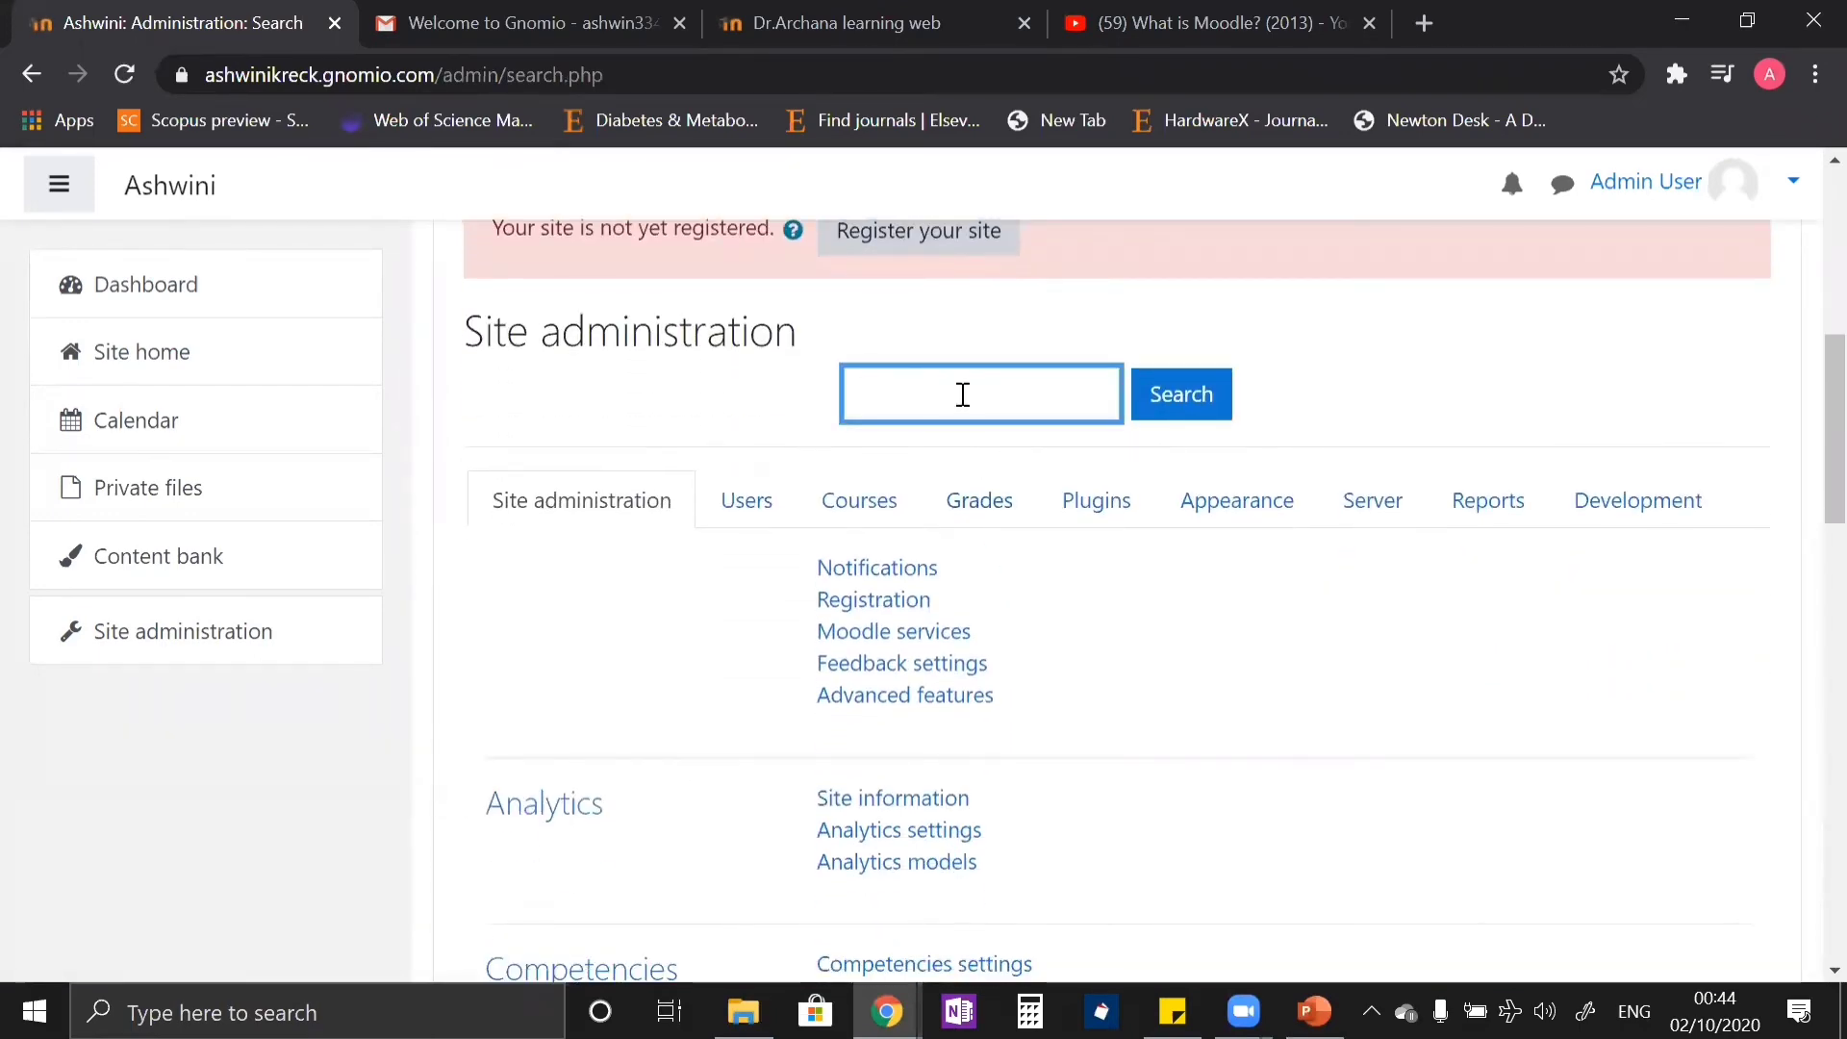
text(self registration)
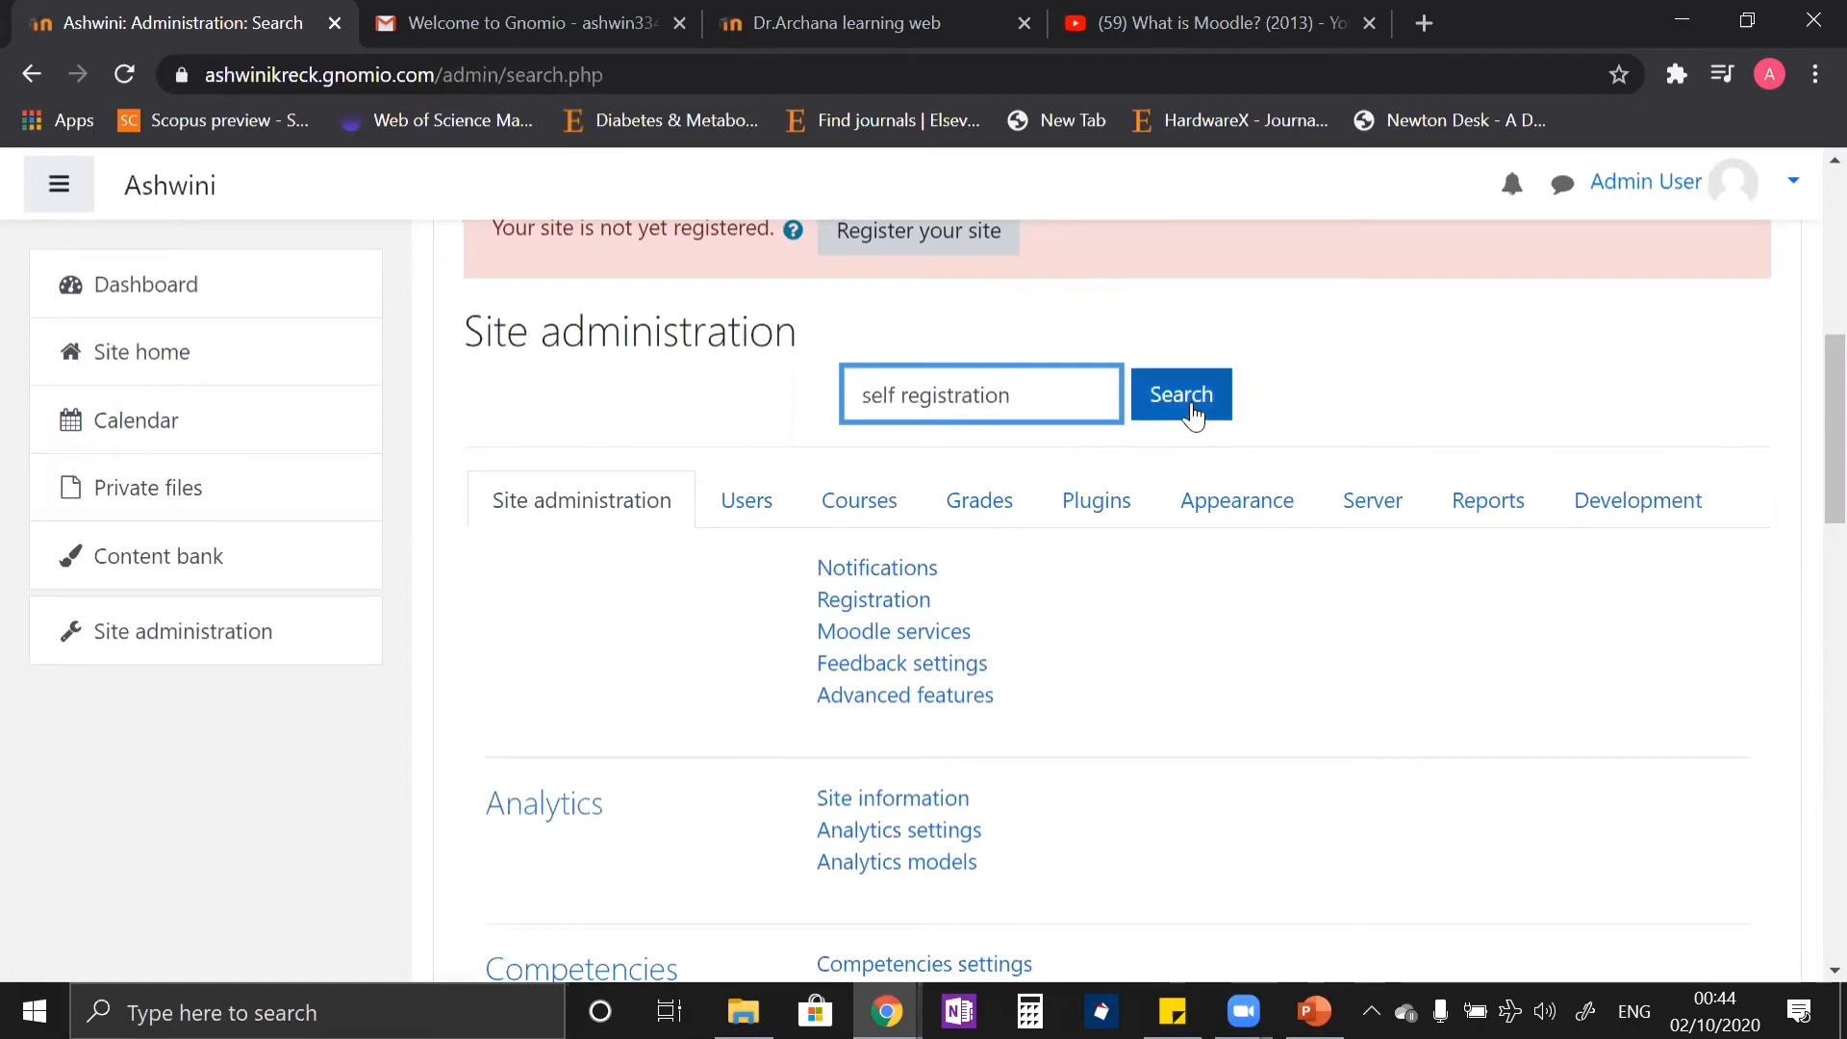
click(1192, 412)
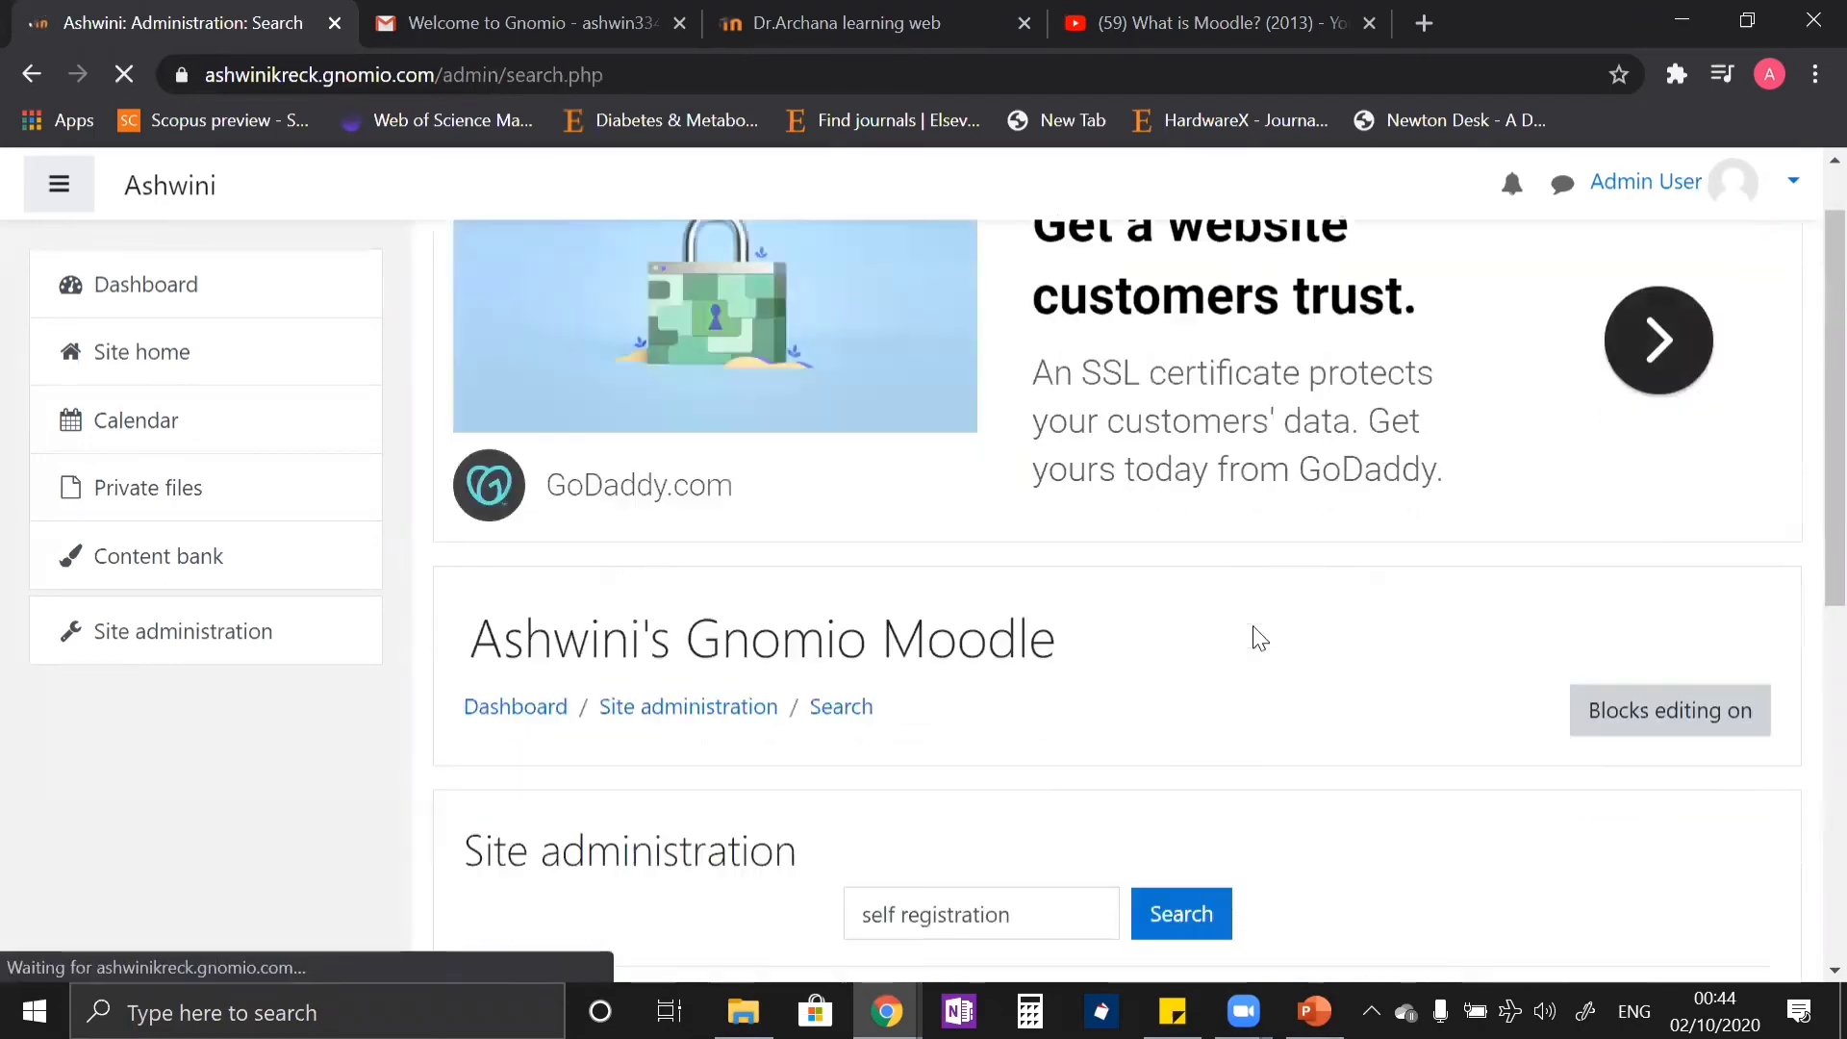
Step: Review the Self registration options without changing them, then go to Manage authentication
scroll(1253, 635, down, 5)
scroll(1254, 635, down, 1)
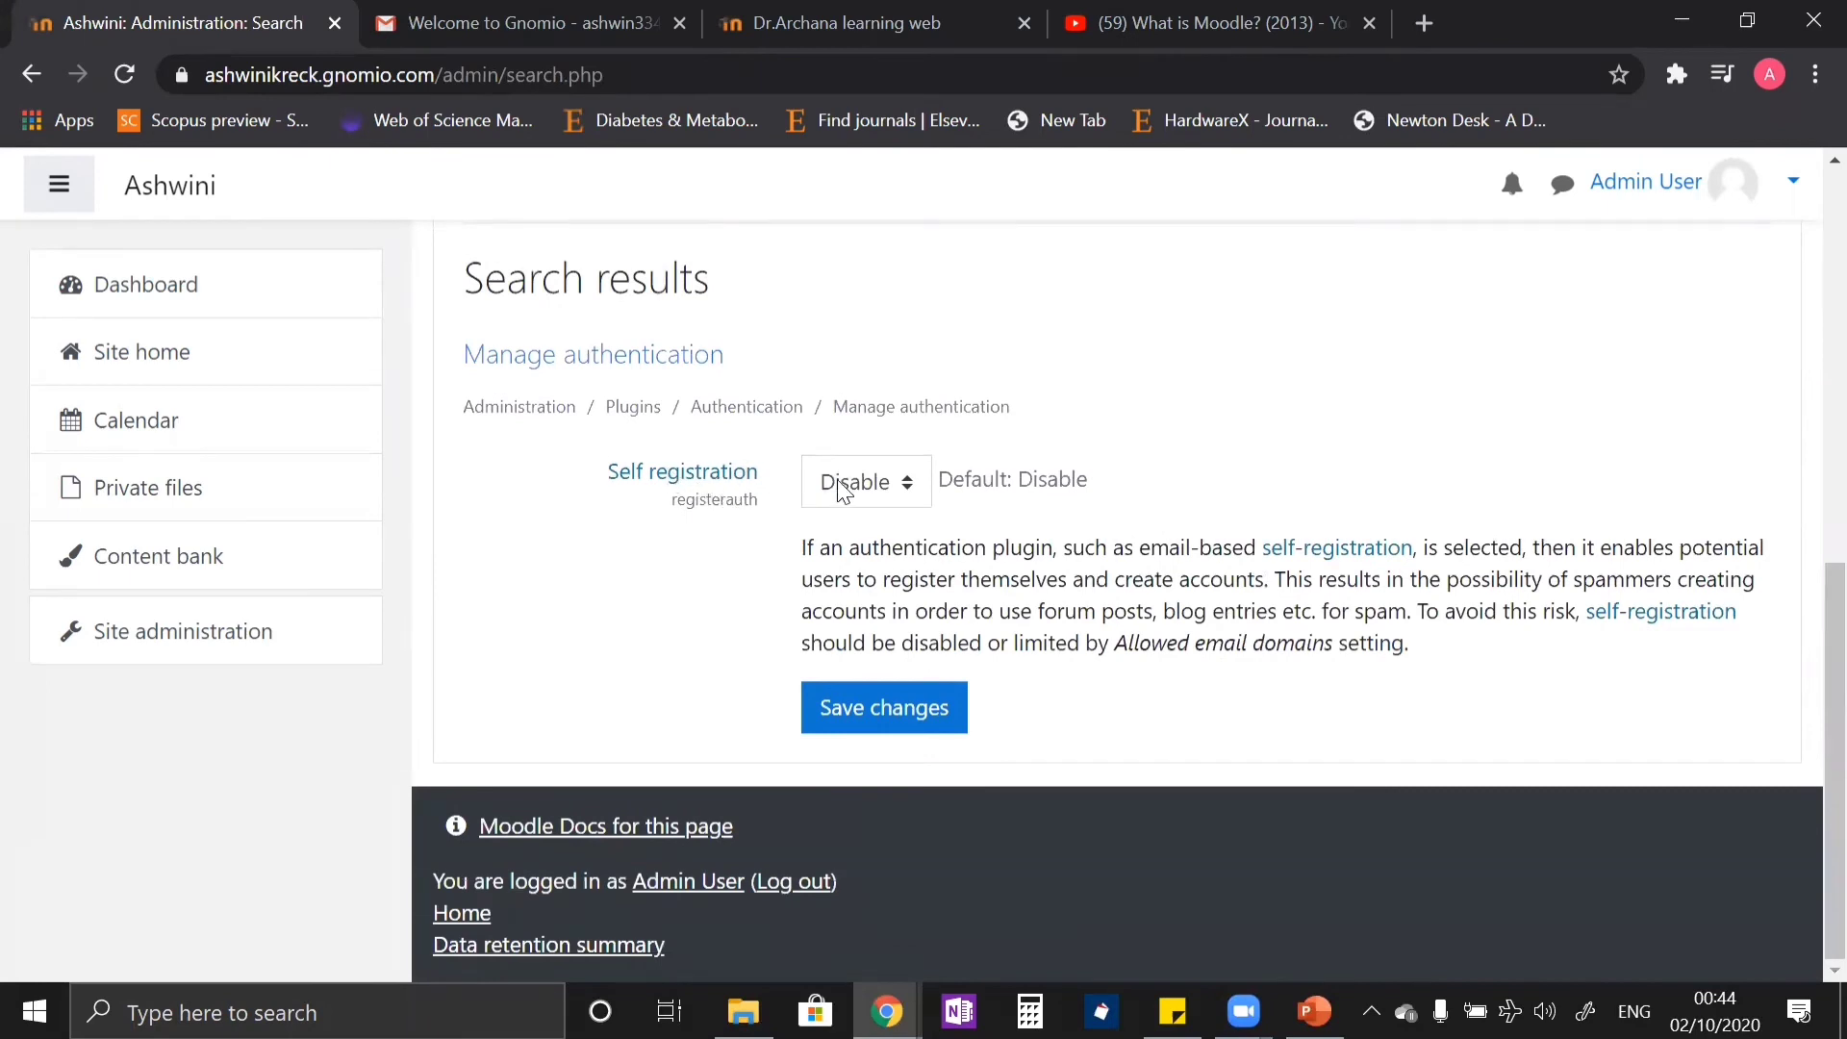
click(890, 490)
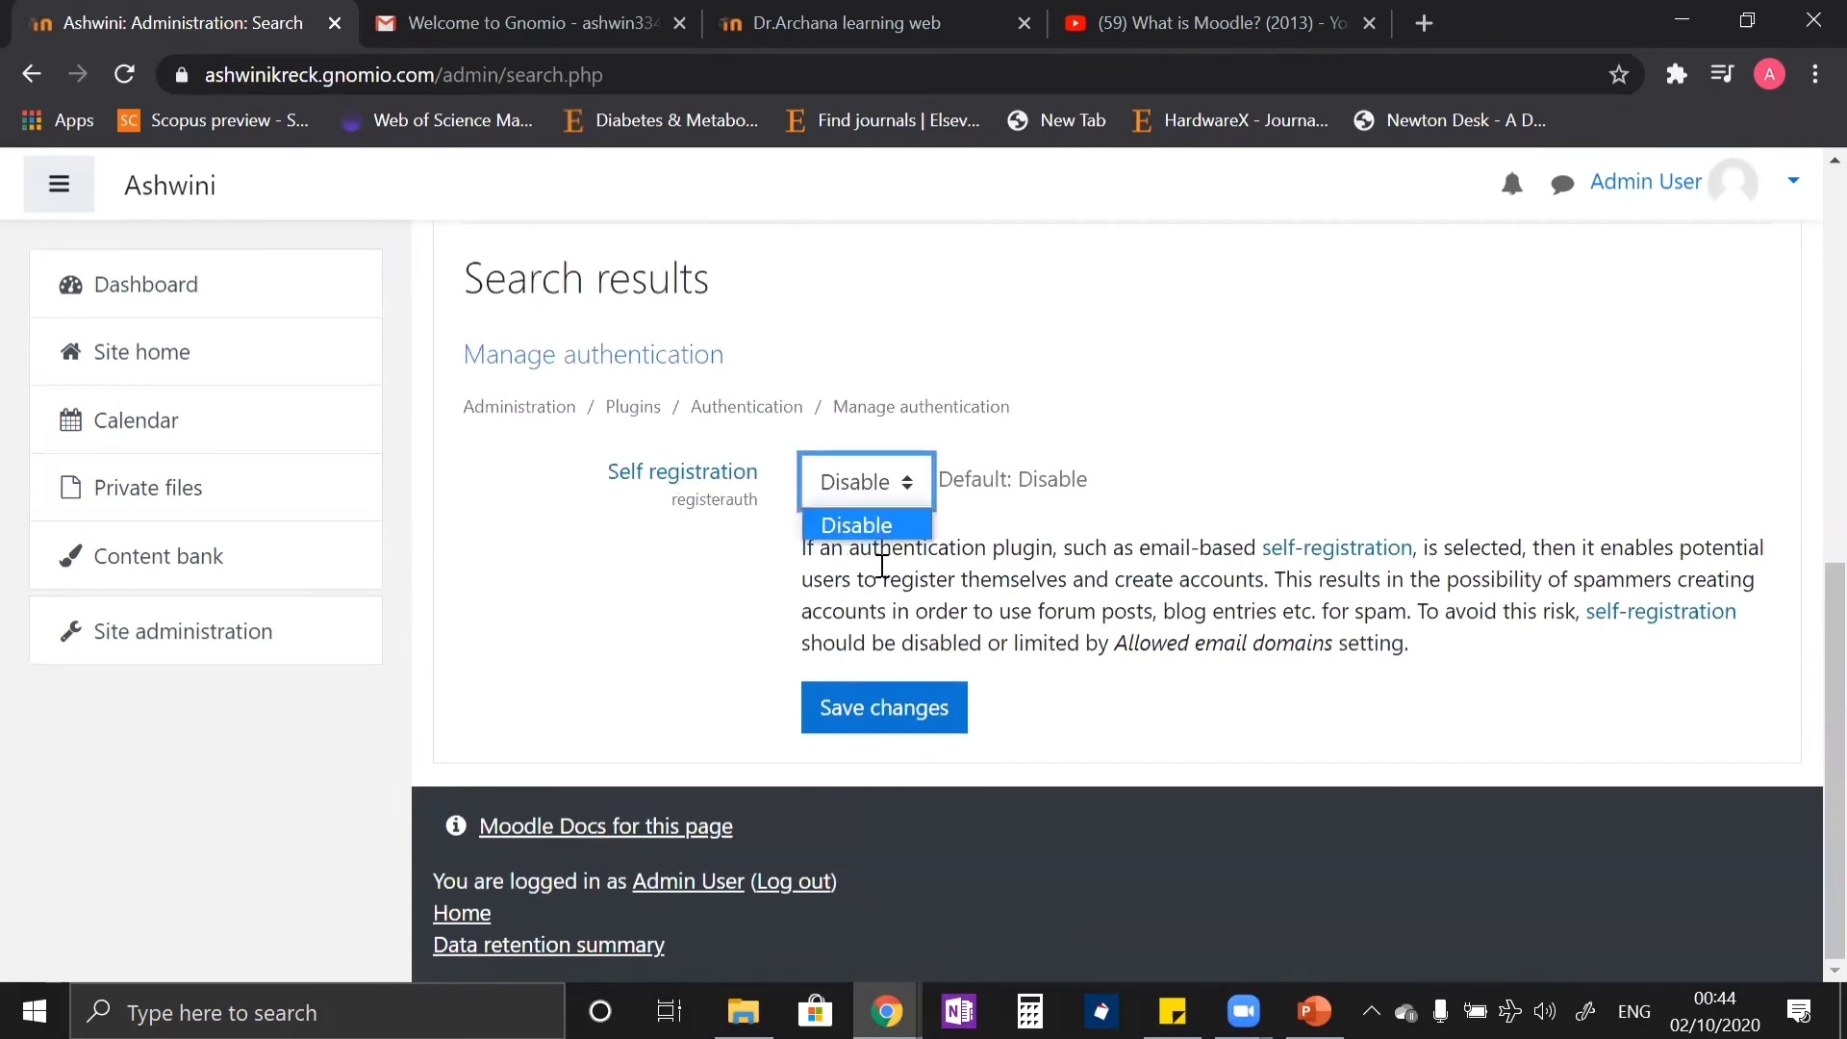
click(942, 565)
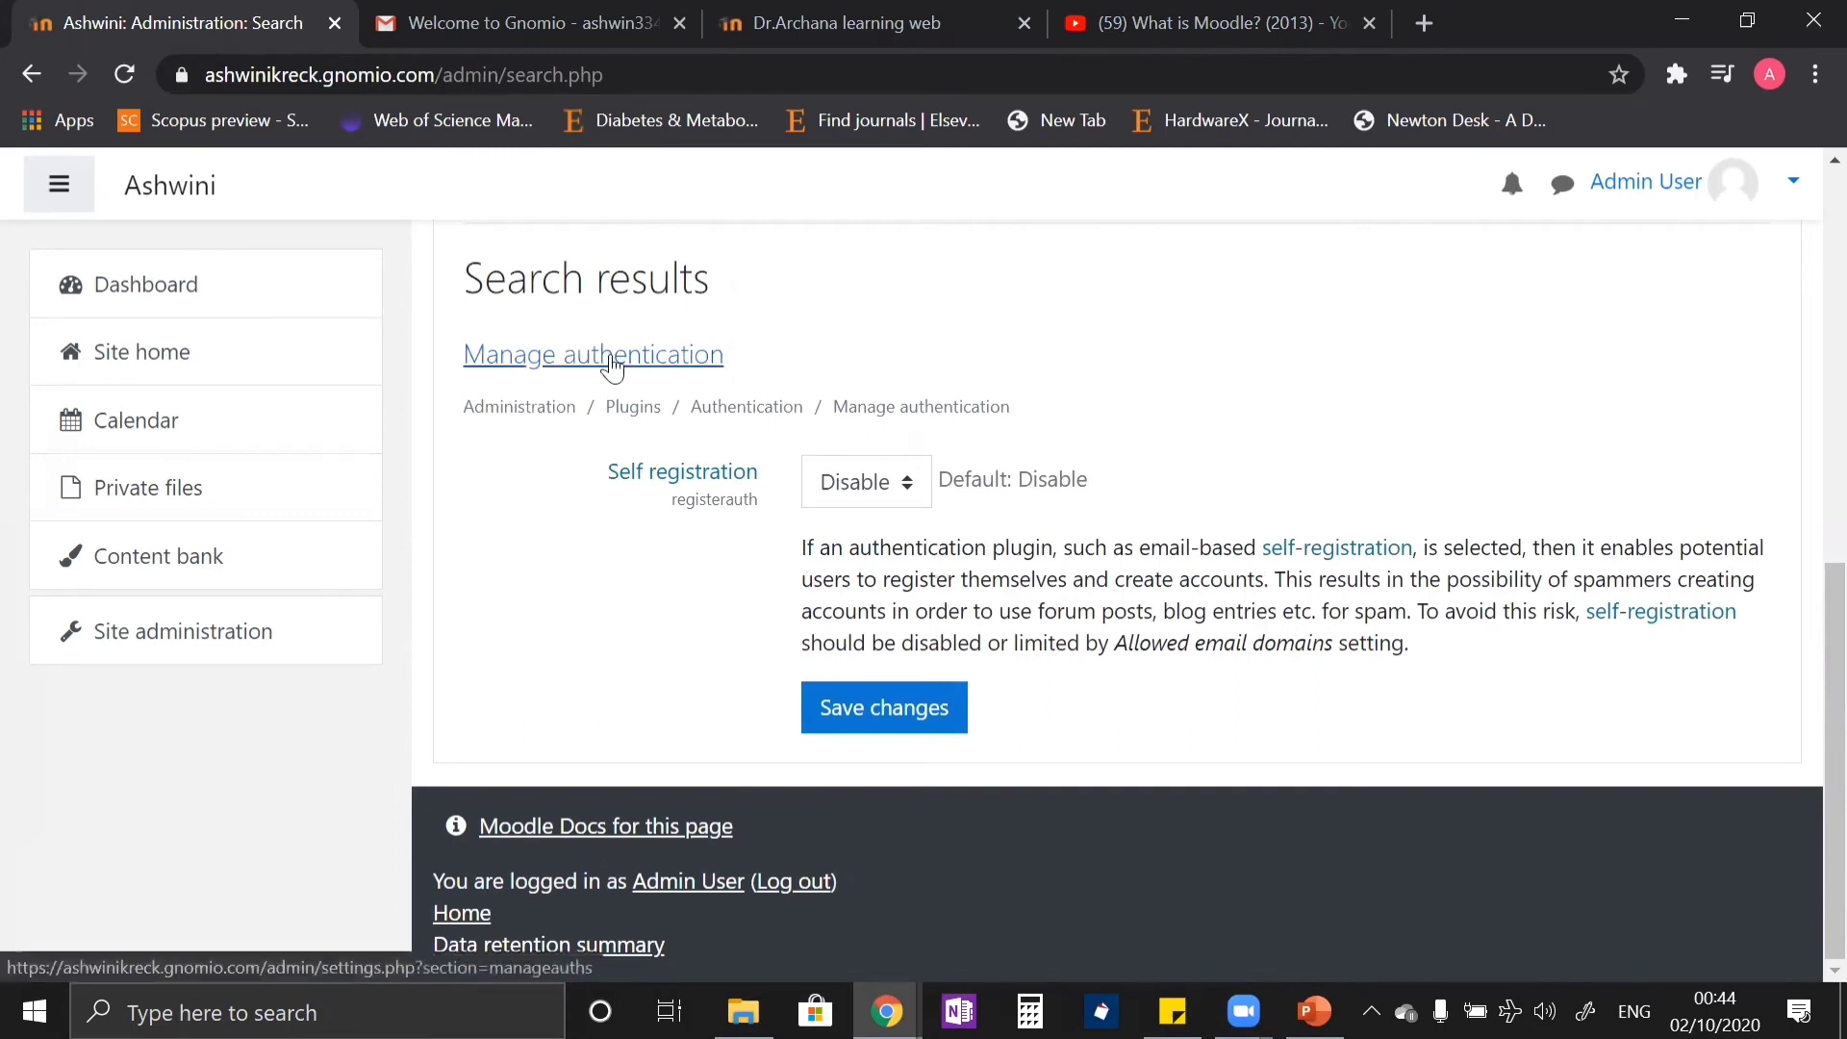
click(611, 364)
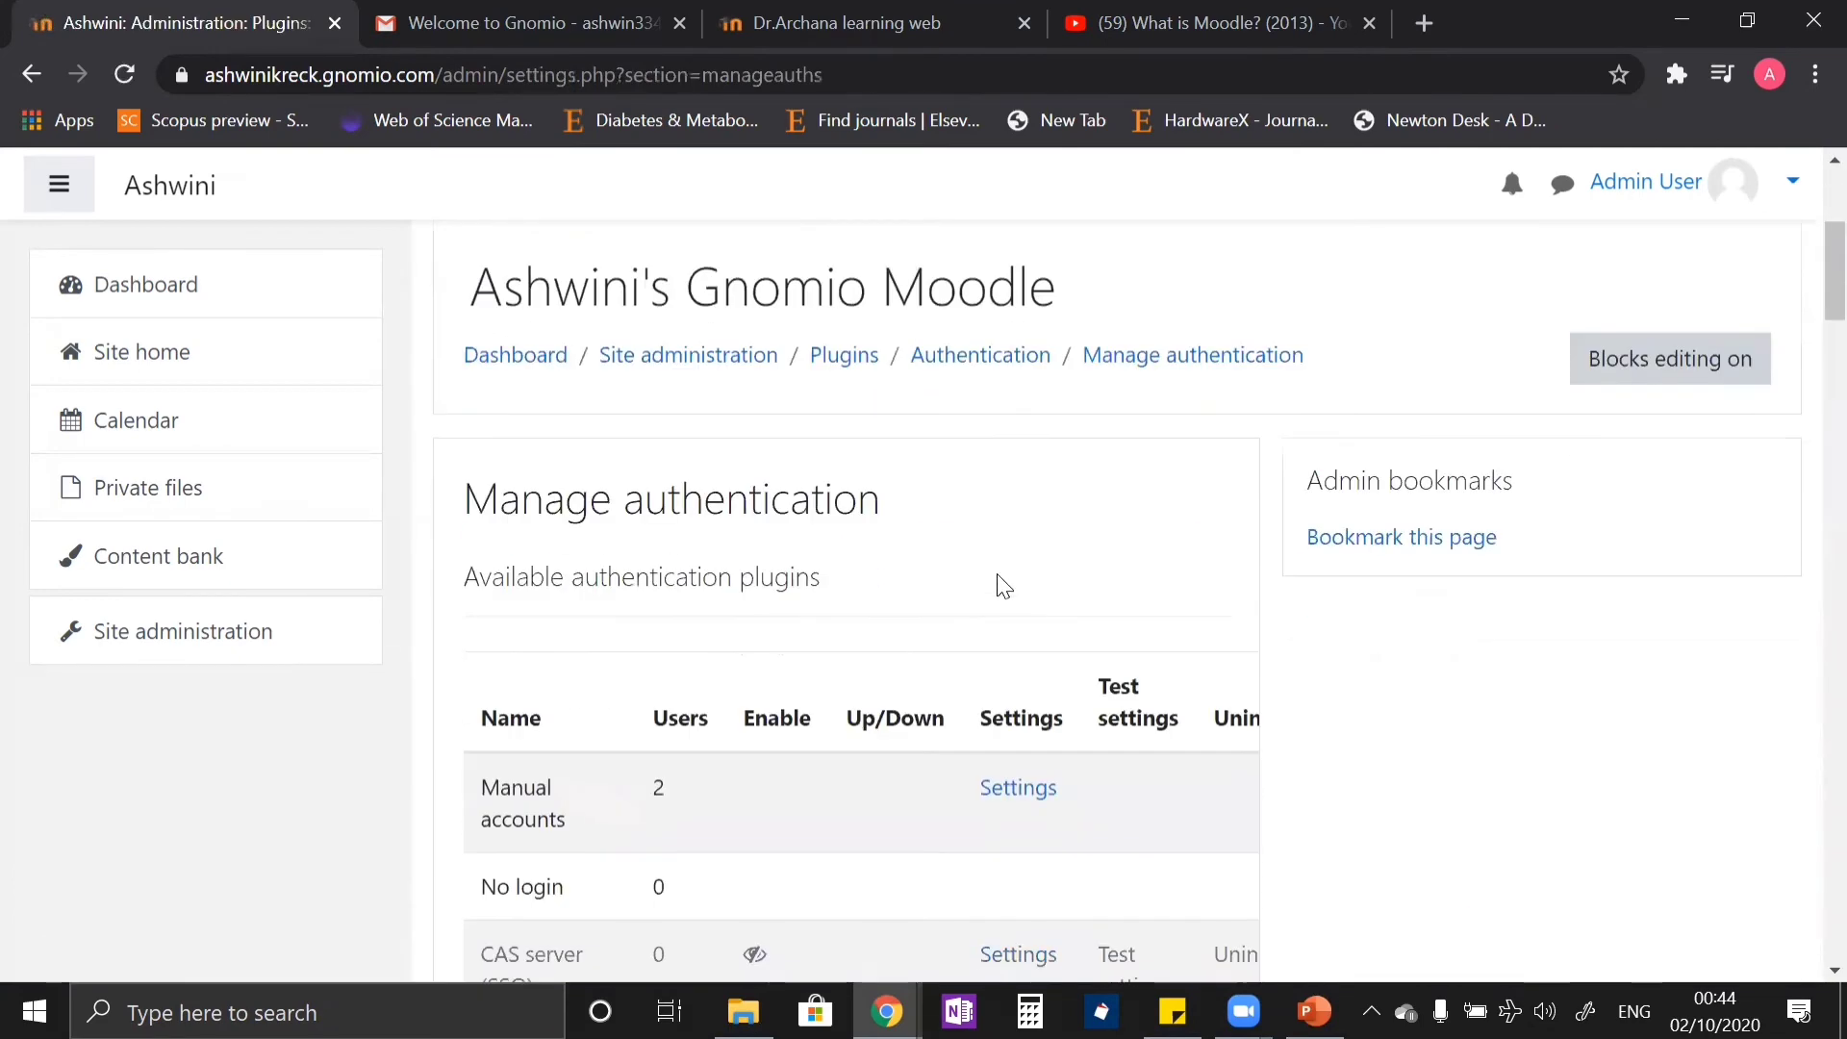
Step: Enable the Email-based self-registration plugin in the authentication plugins list
scroll(791, 598, down, 3)
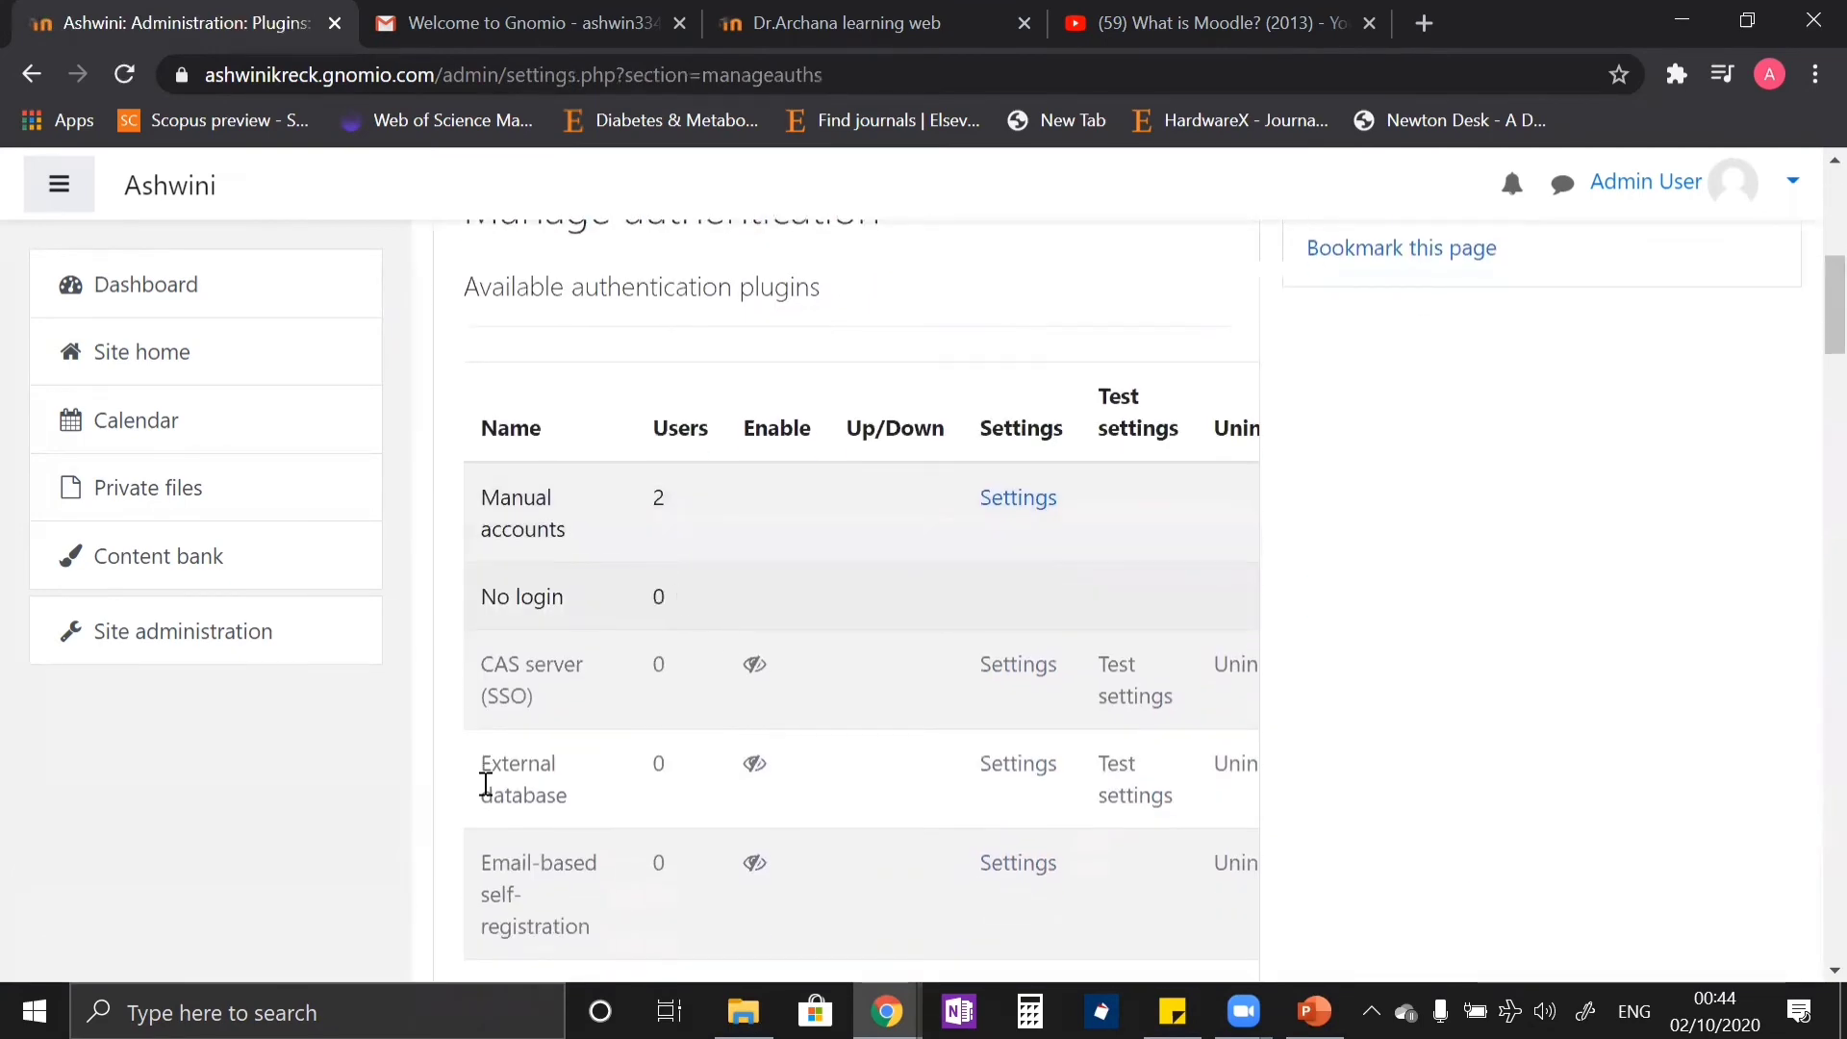
scroll(486, 775, down, 3)
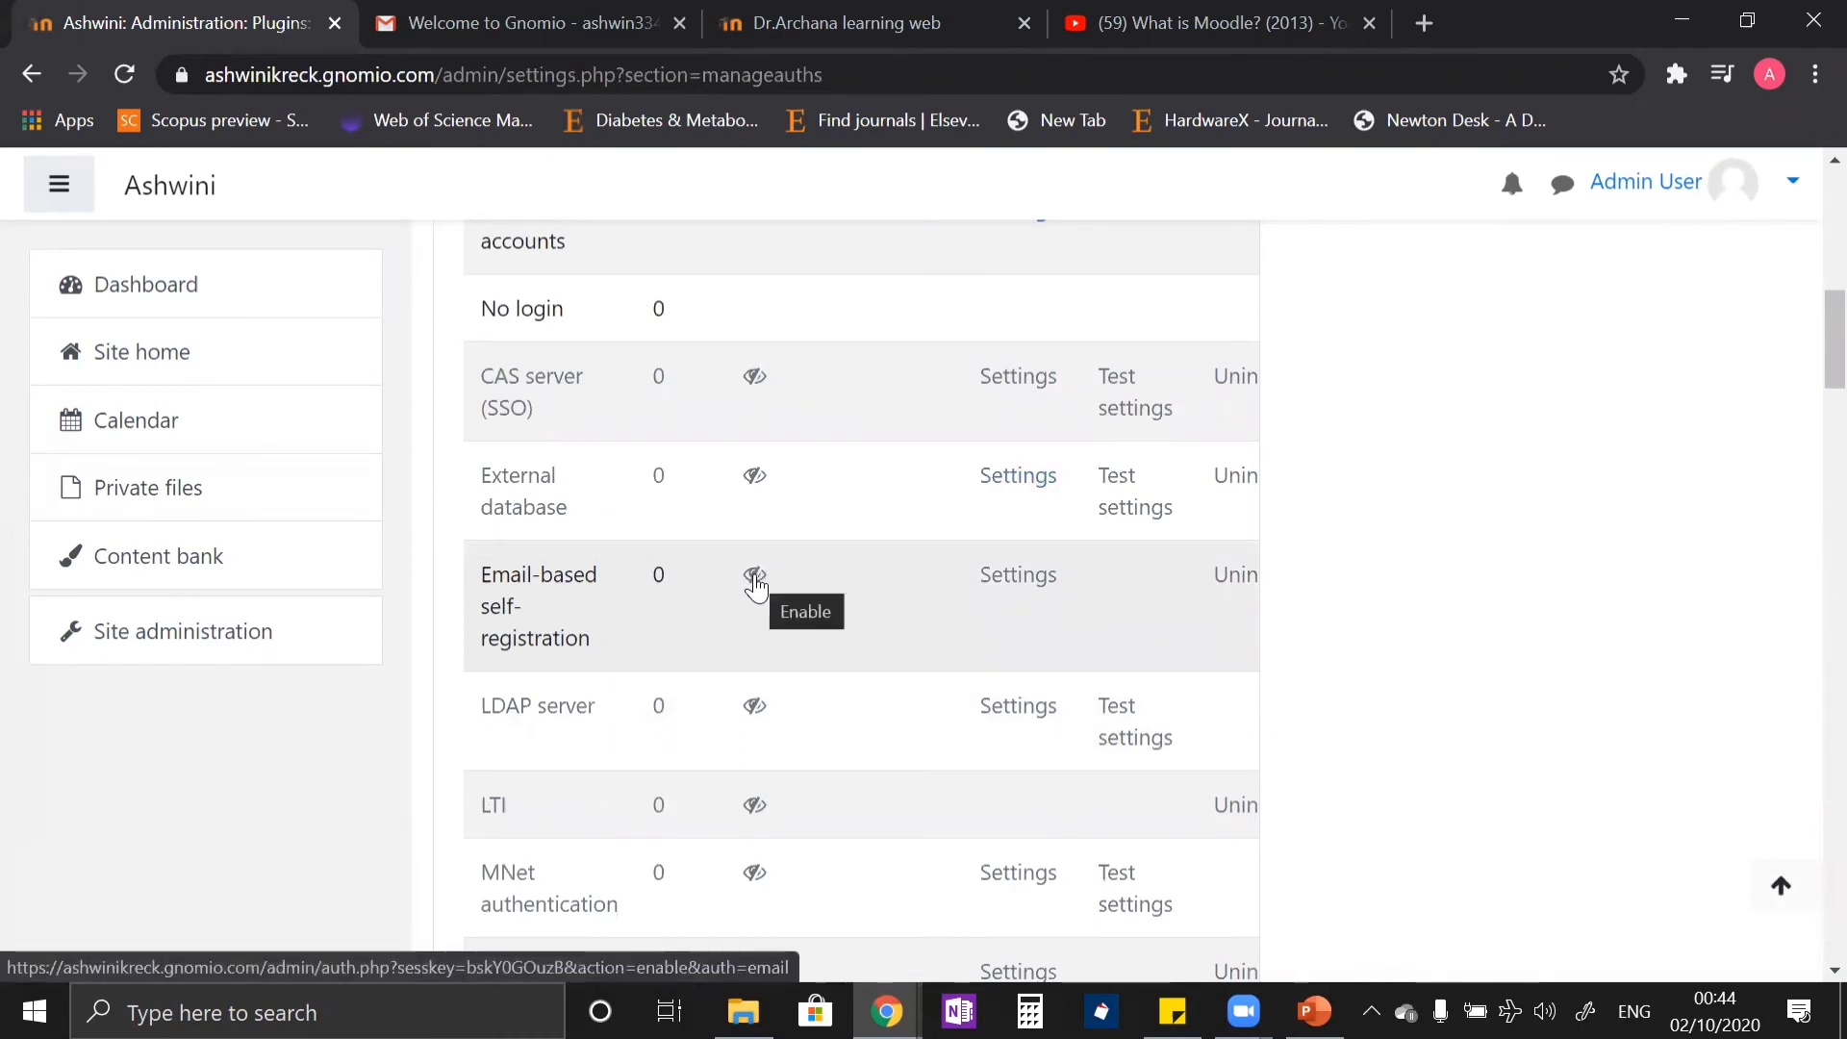
click(757, 582)
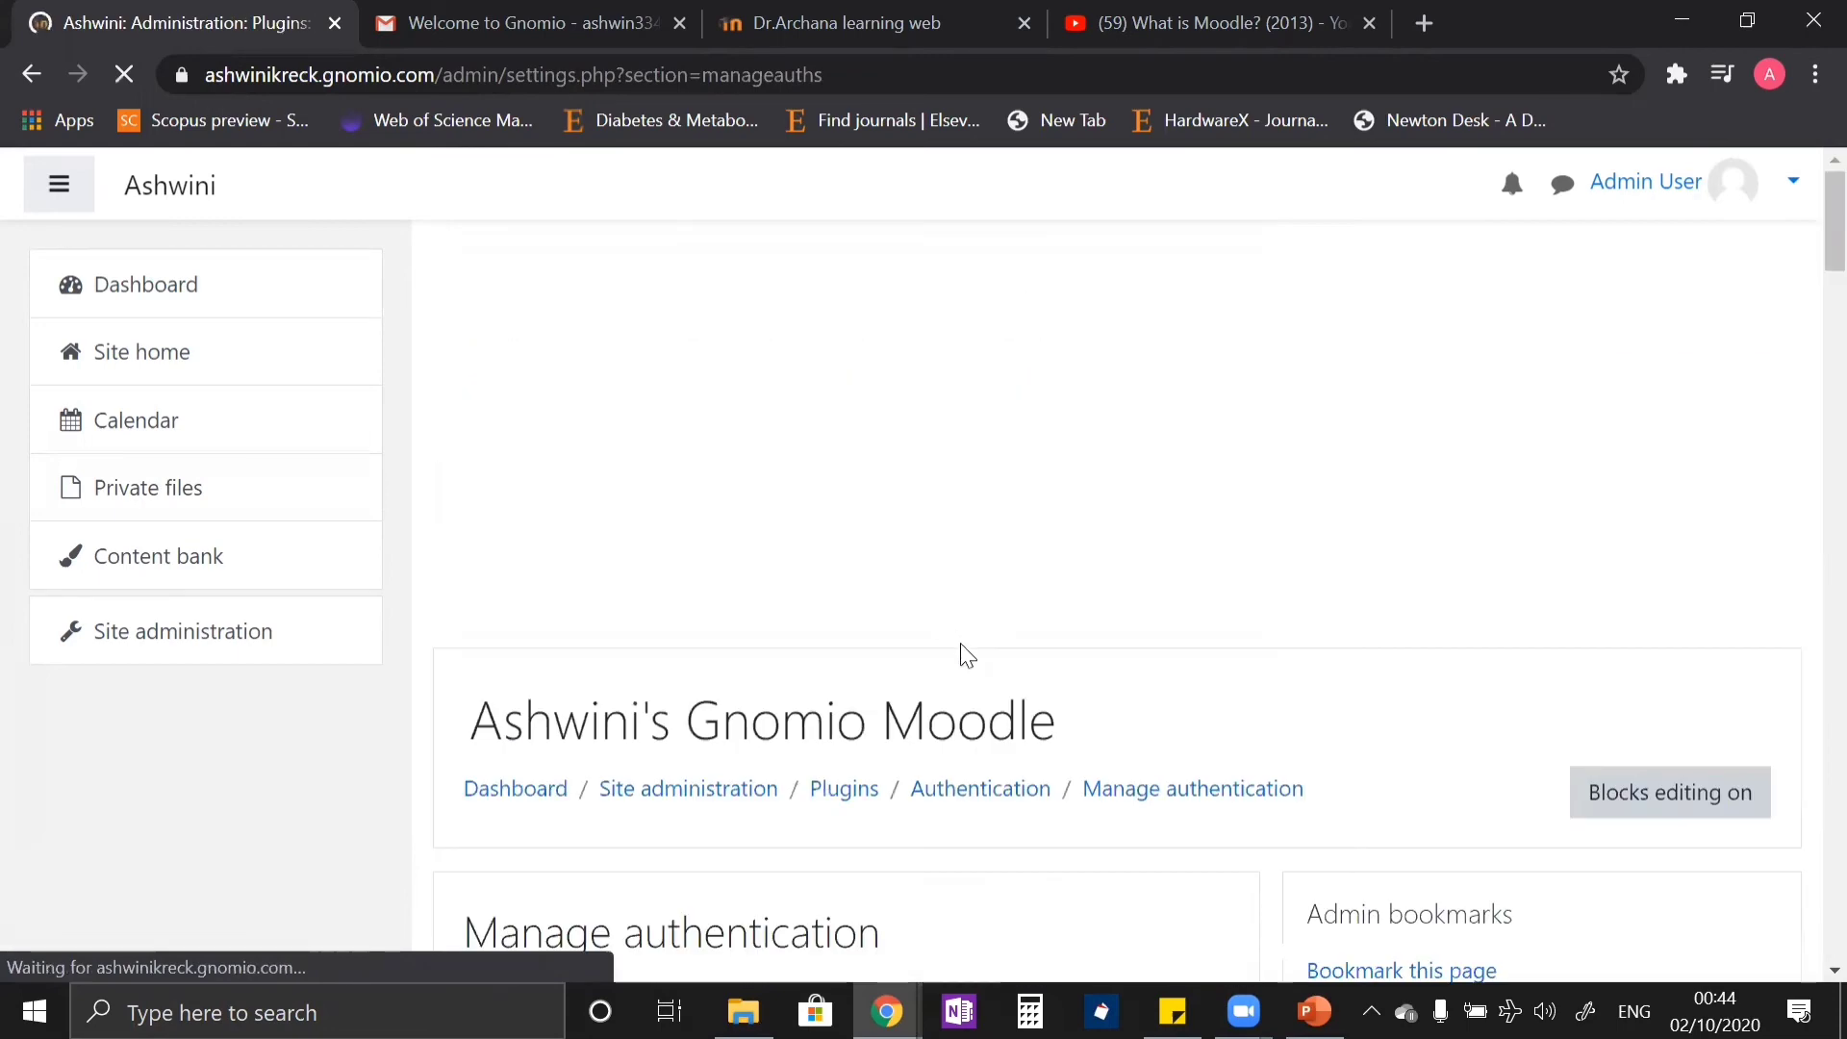
scroll(961, 648, down, 5)
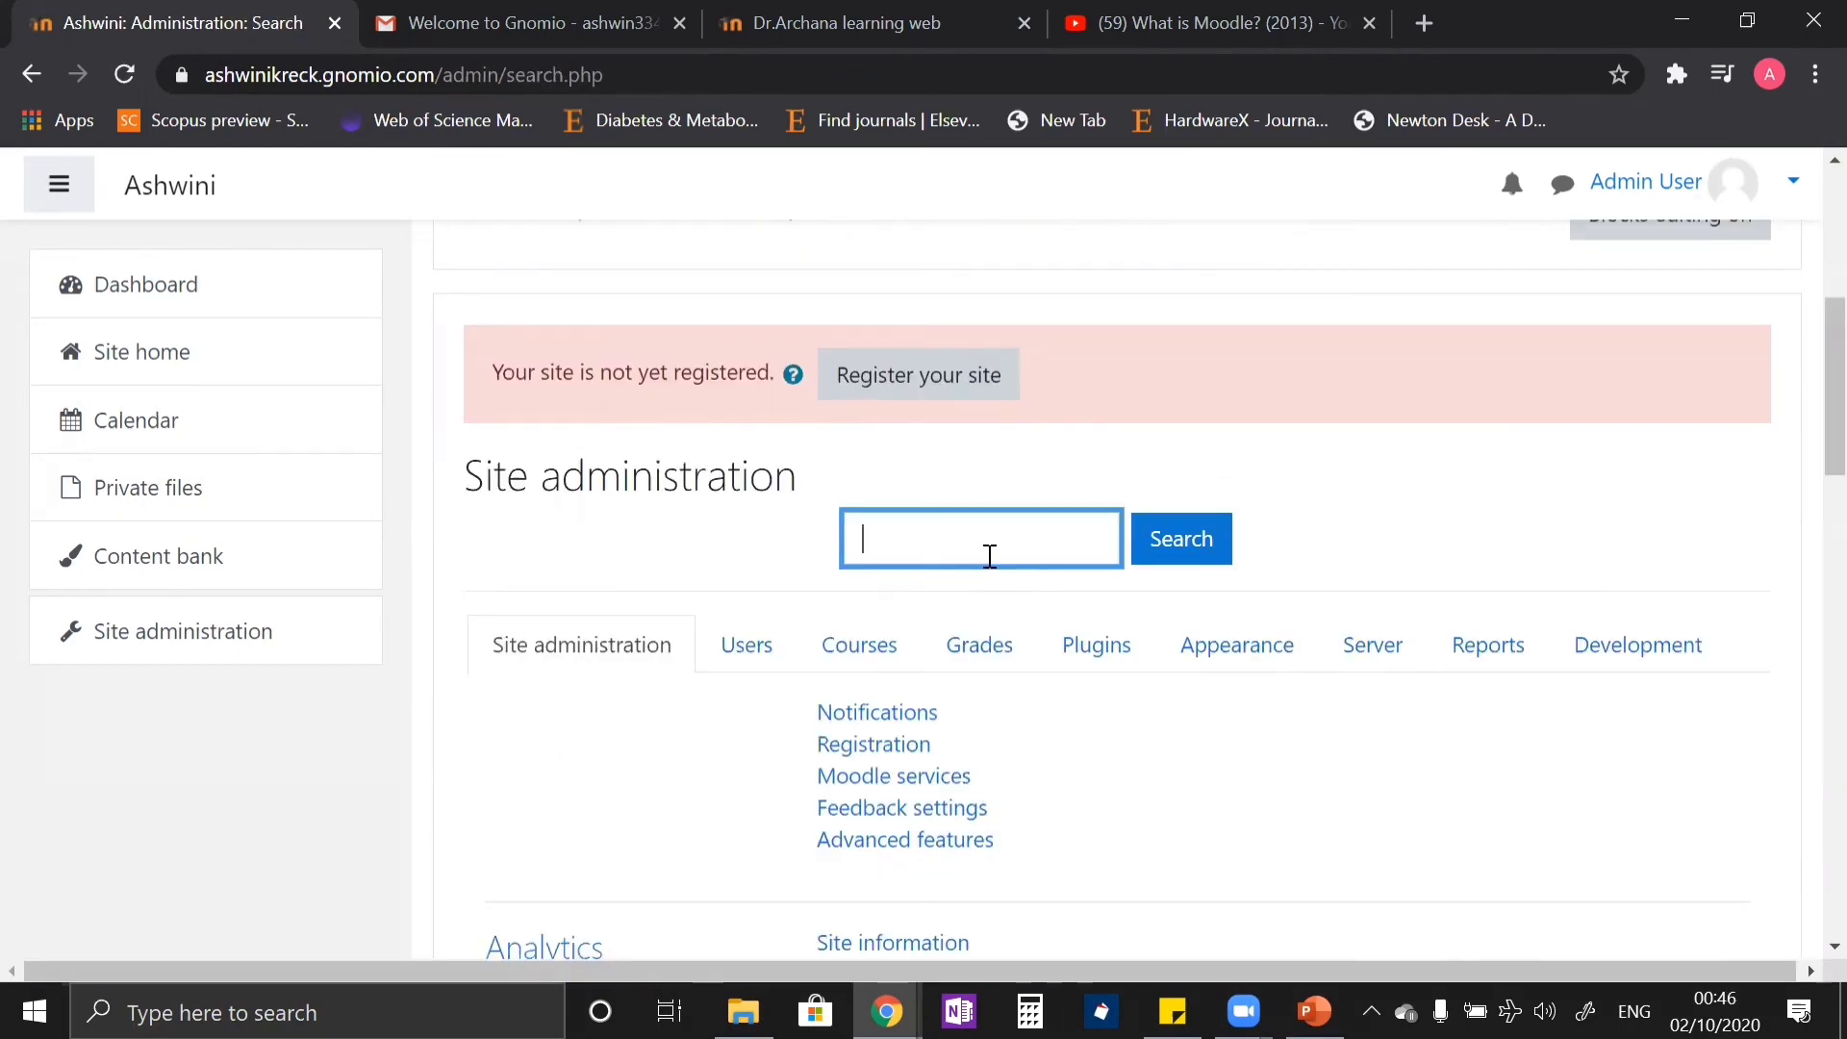
Step: Search 'self registrat', set Self registration to Email-based self-registration and save
click(989, 556)
text(self registration)
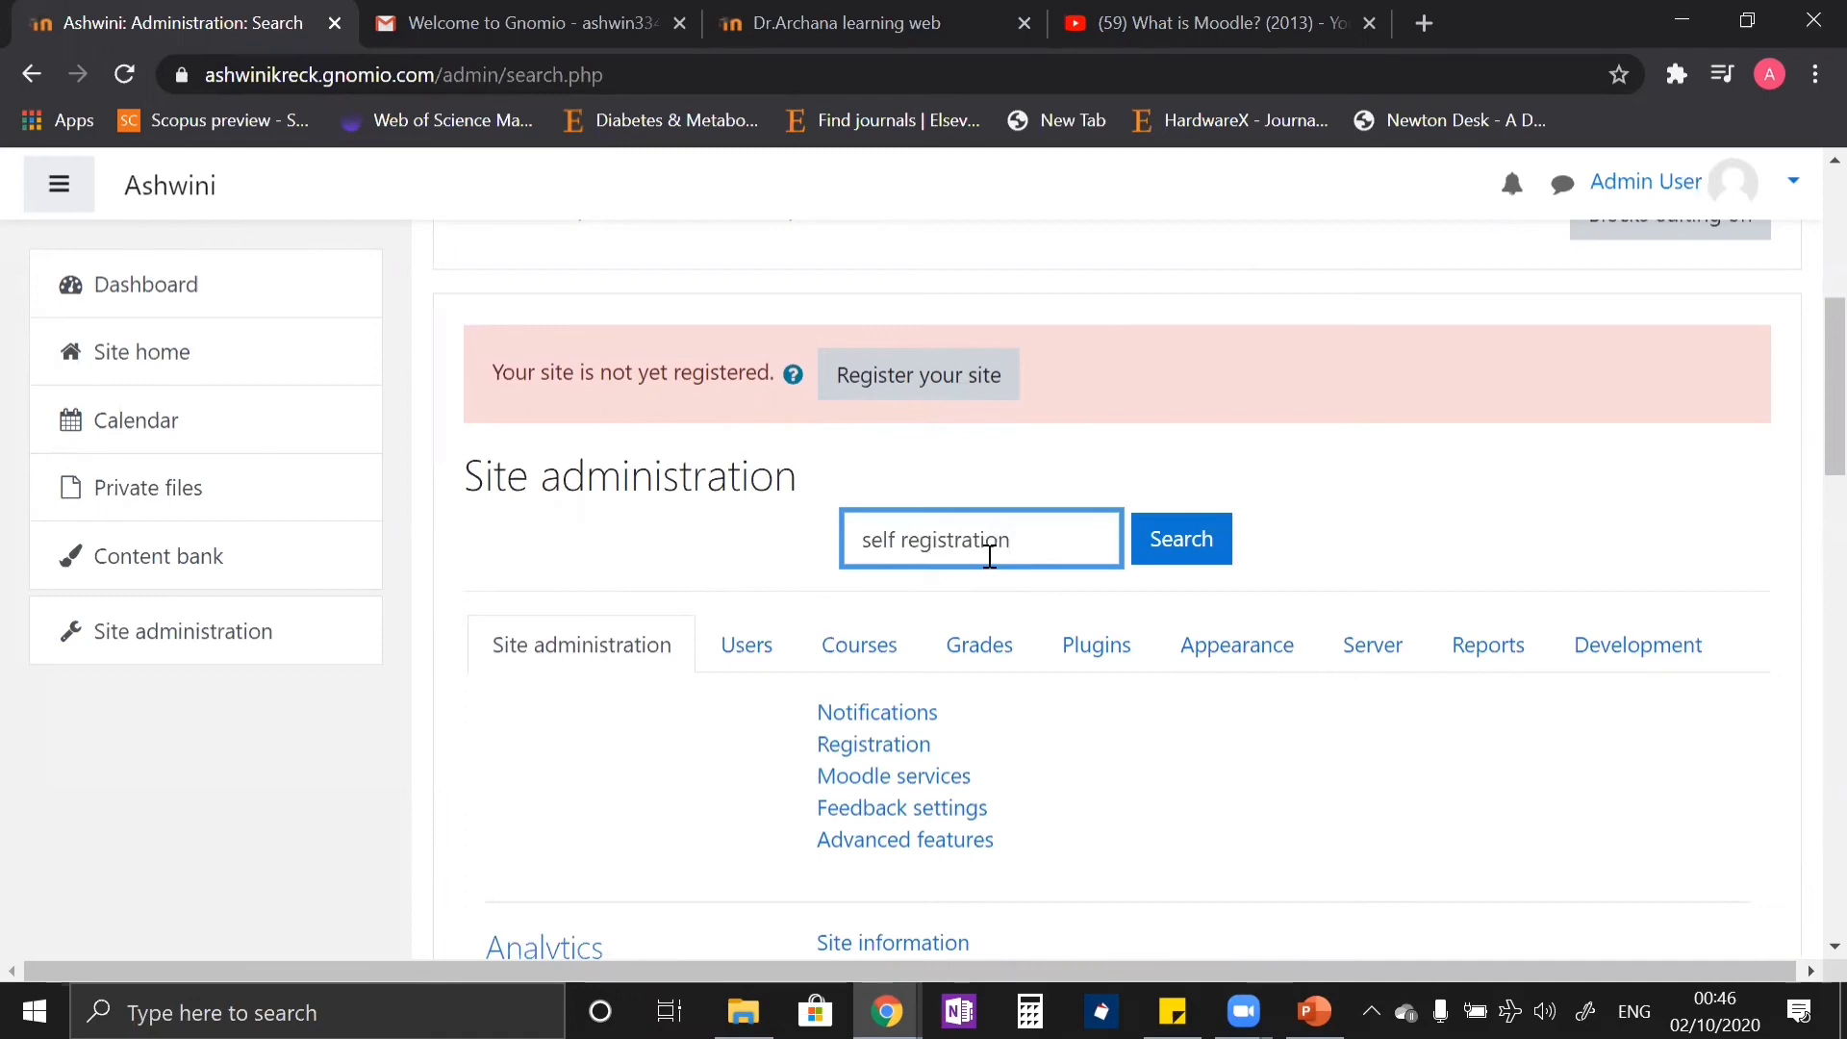
key(Return)
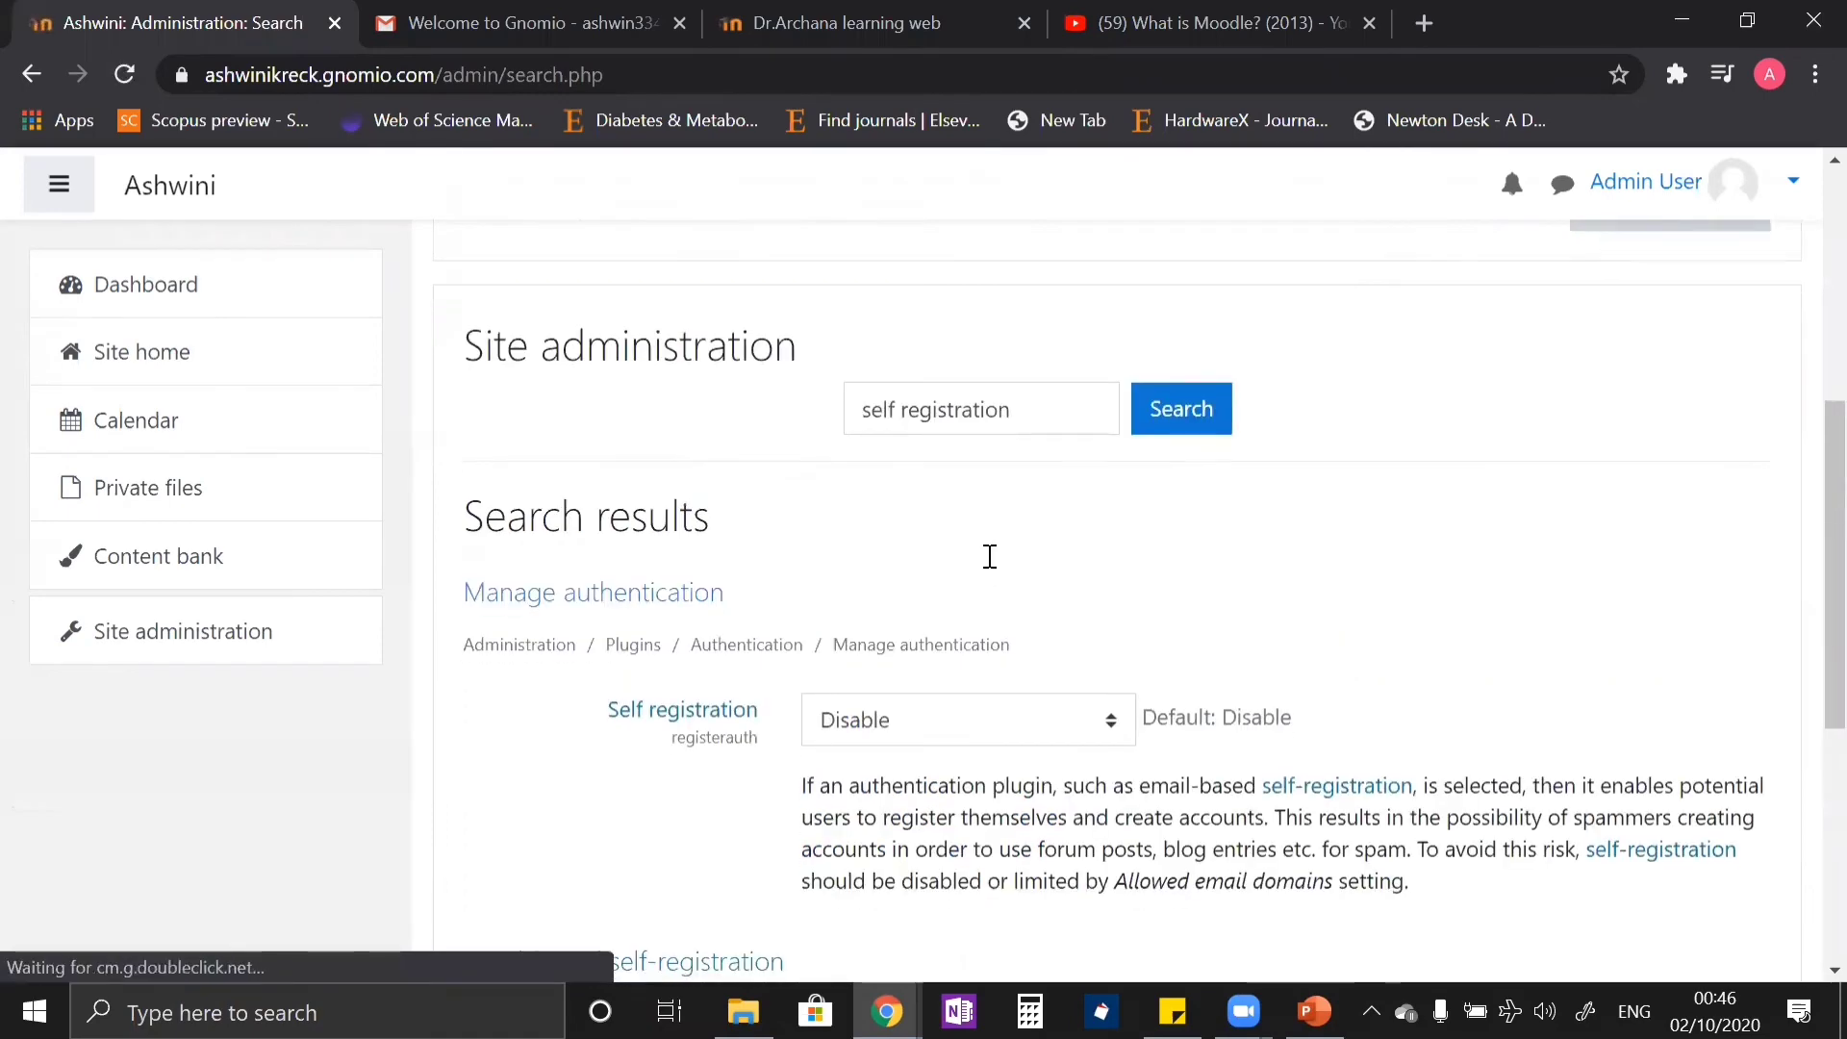
scroll(990, 553, down, 3)
click(922, 450)
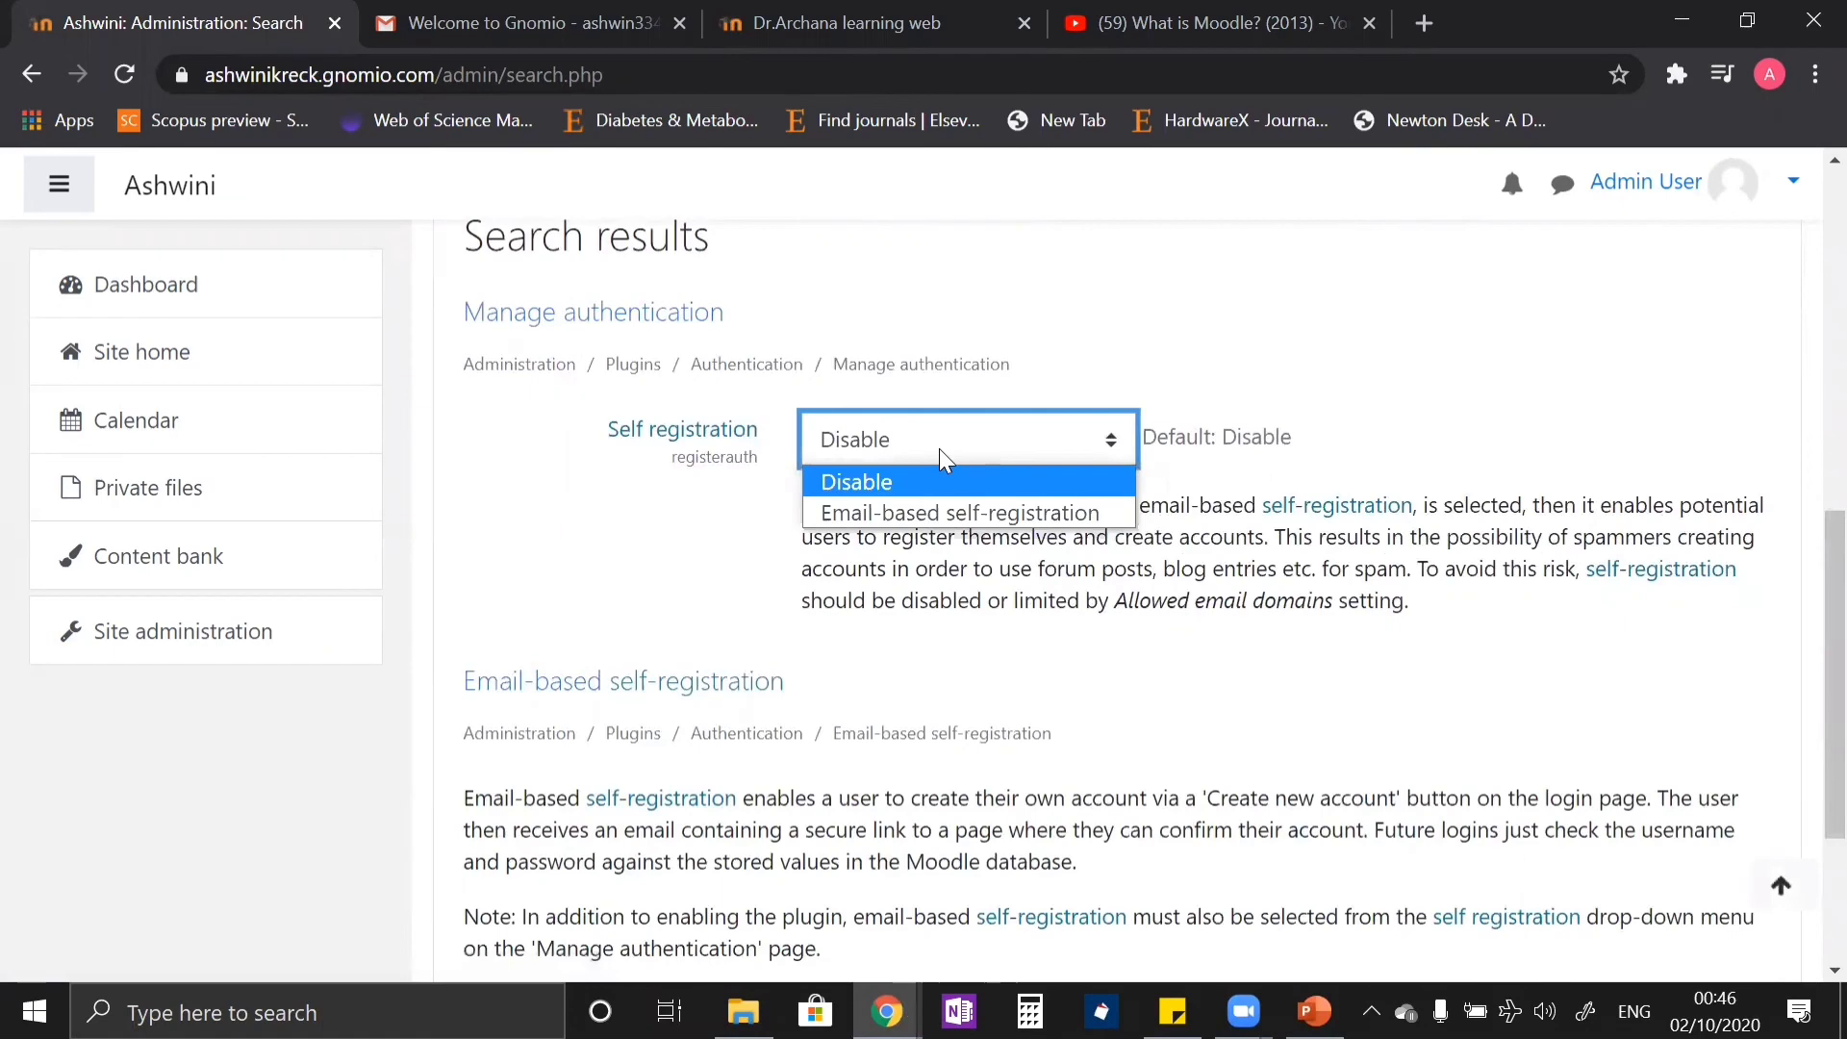
click(1020, 514)
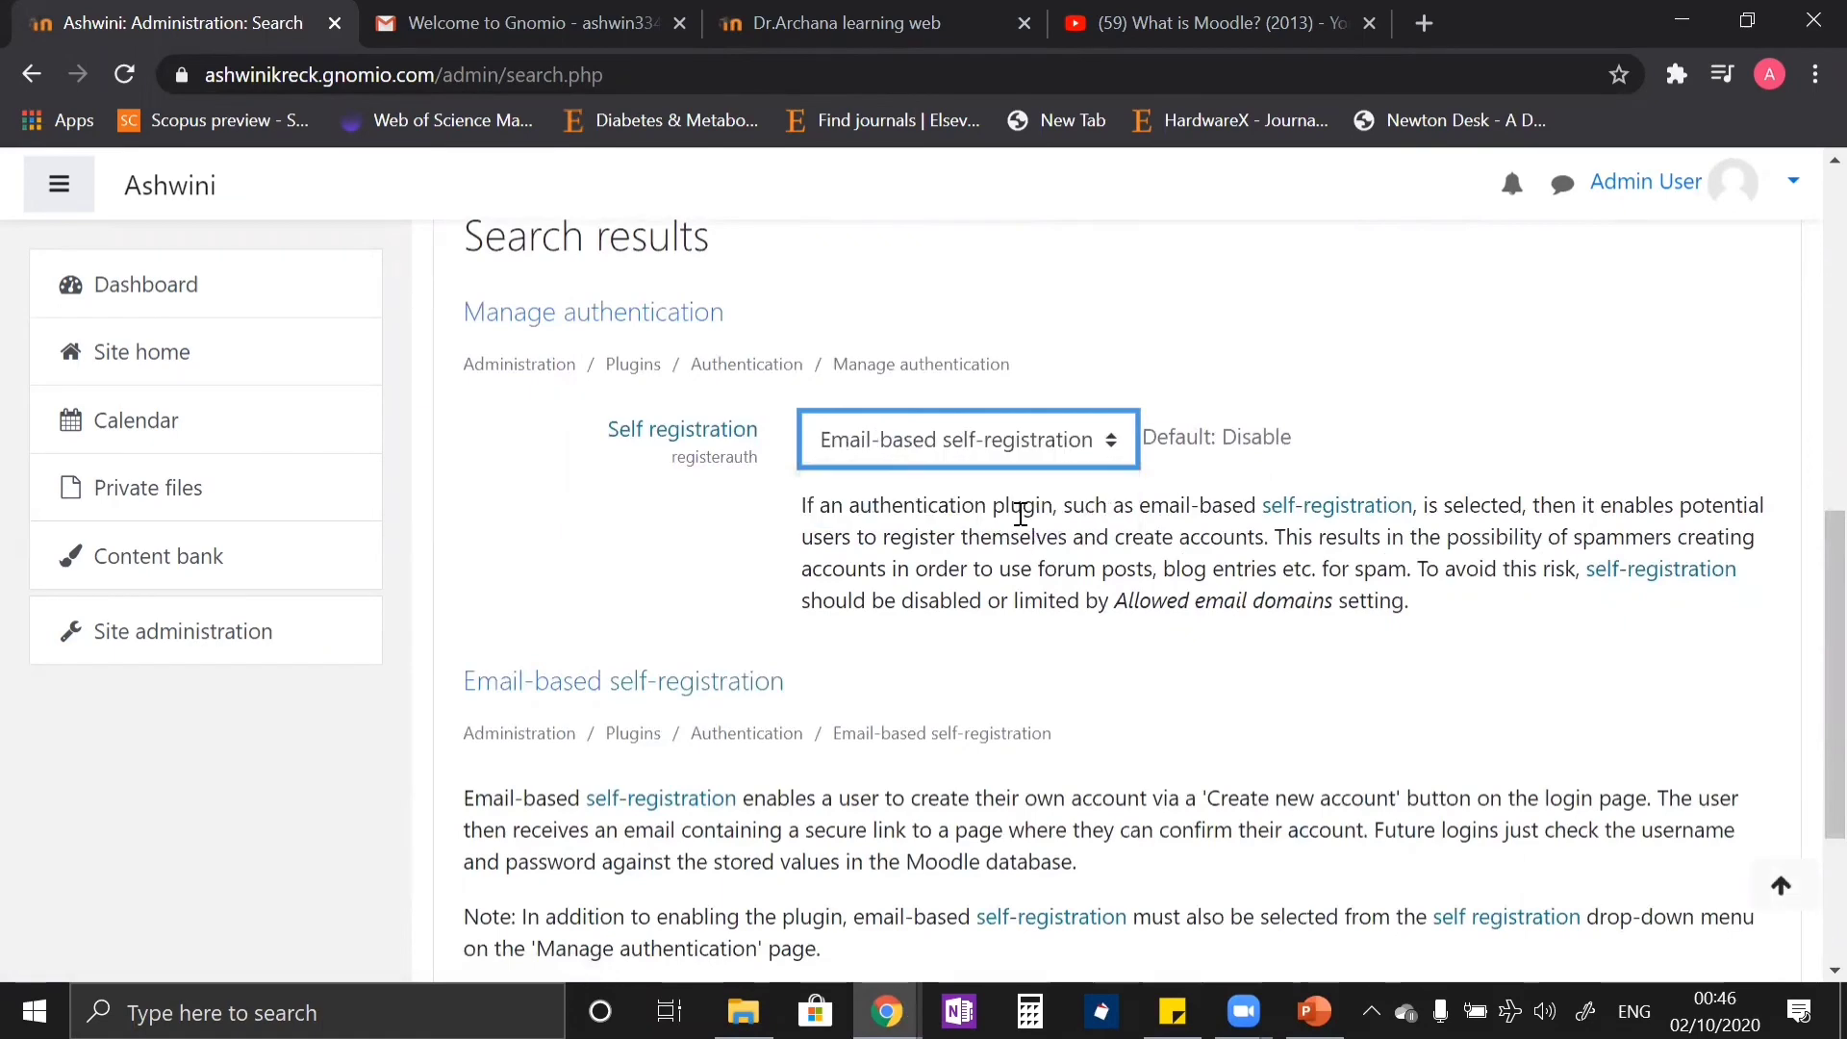
scroll(1077, 610, down, 3)
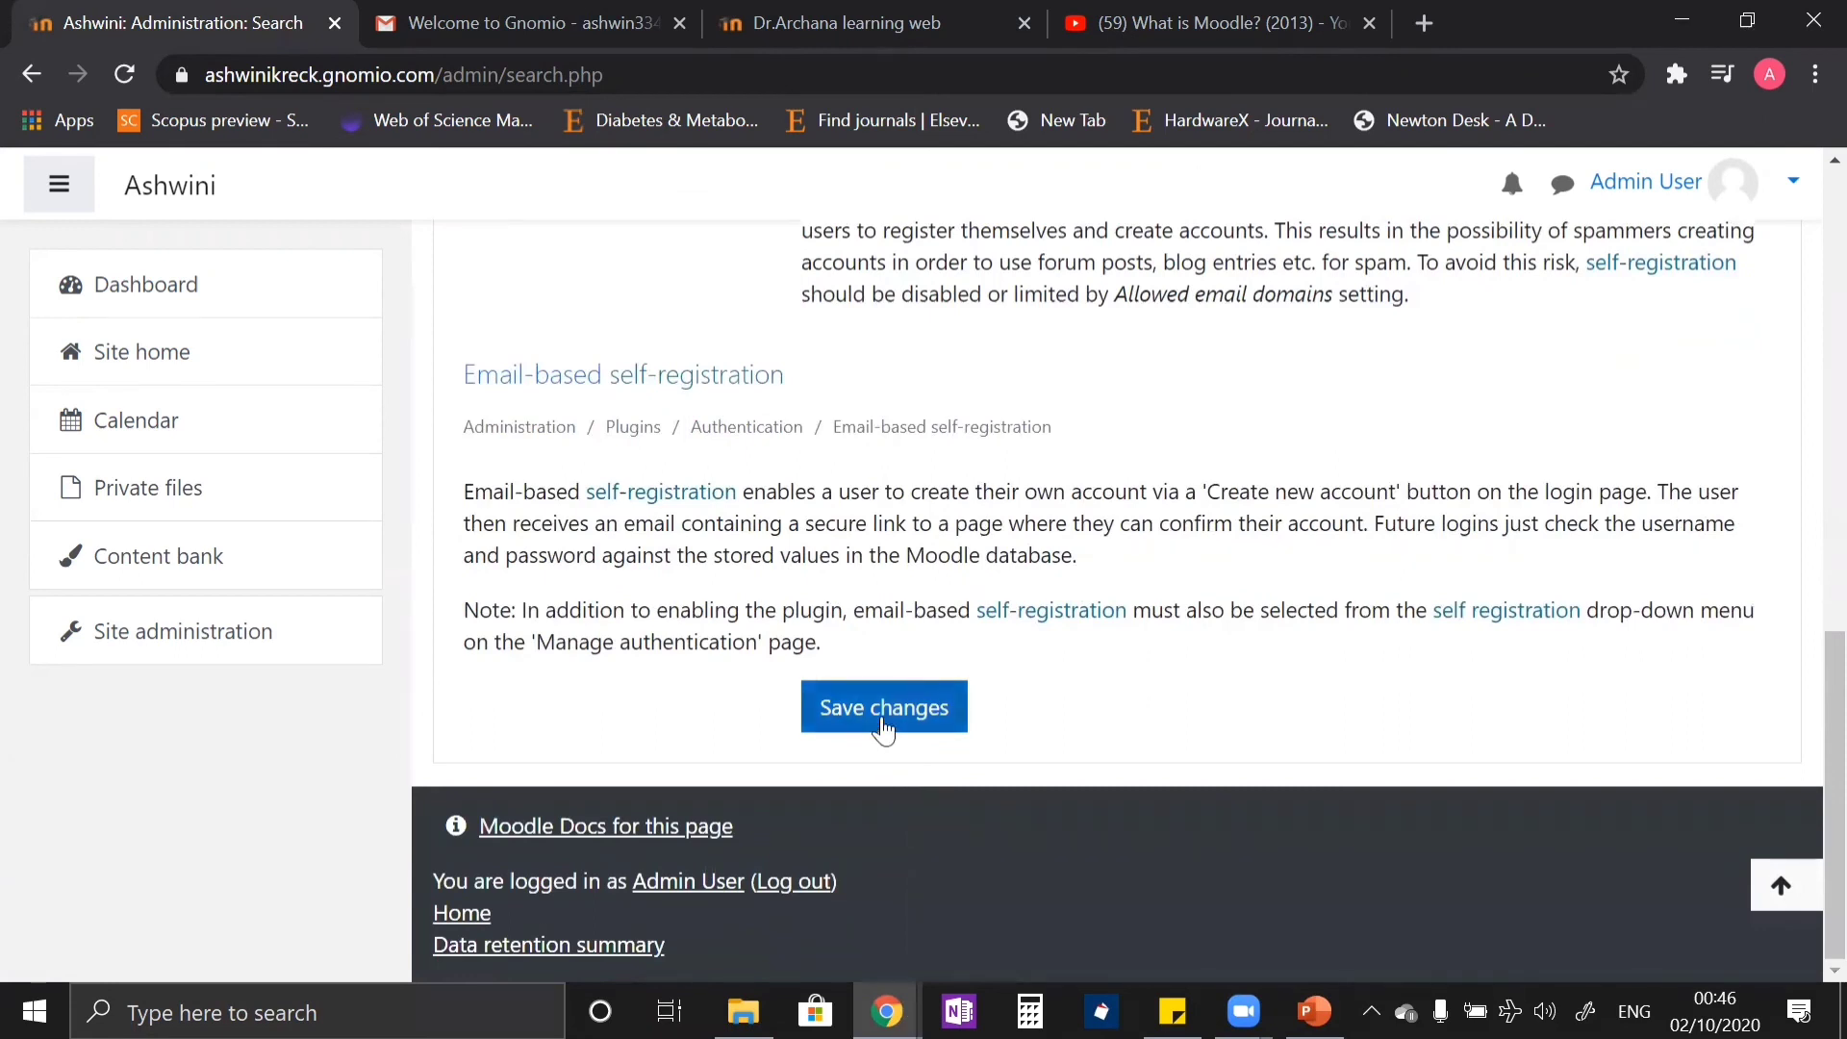
click(883, 729)
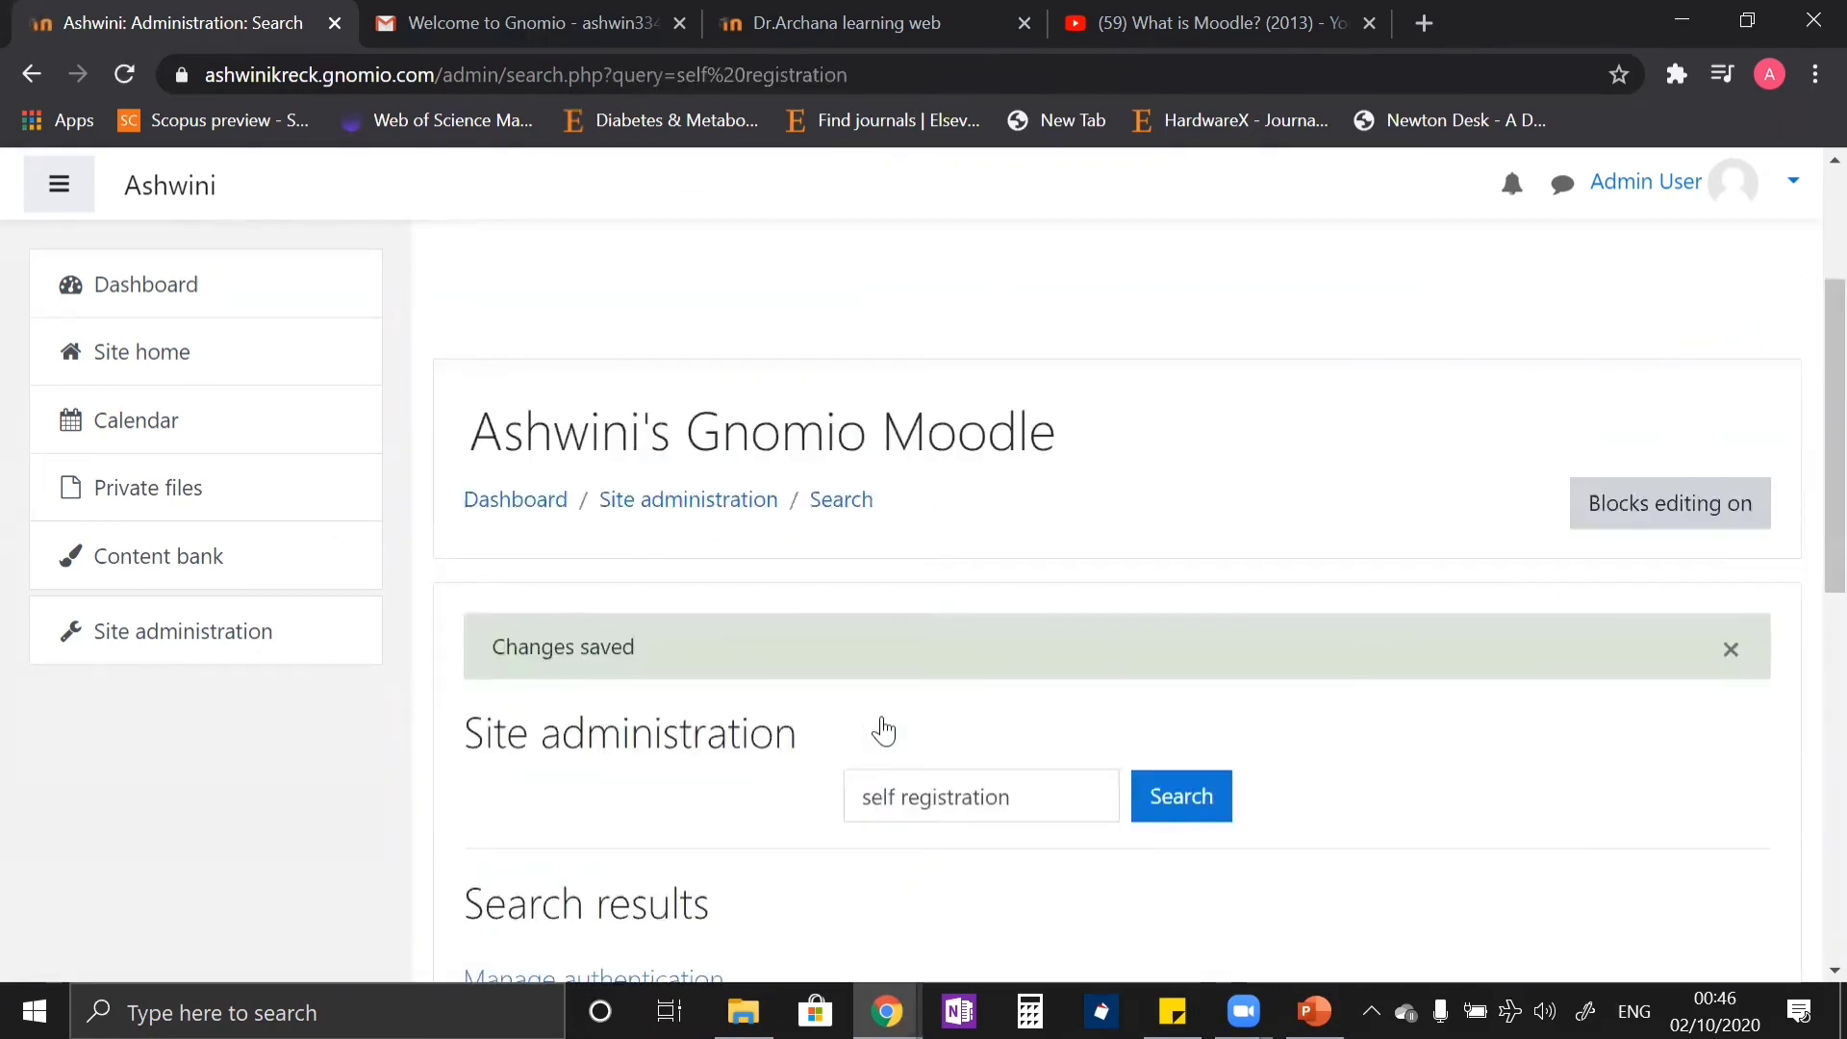
click(886, 1011)
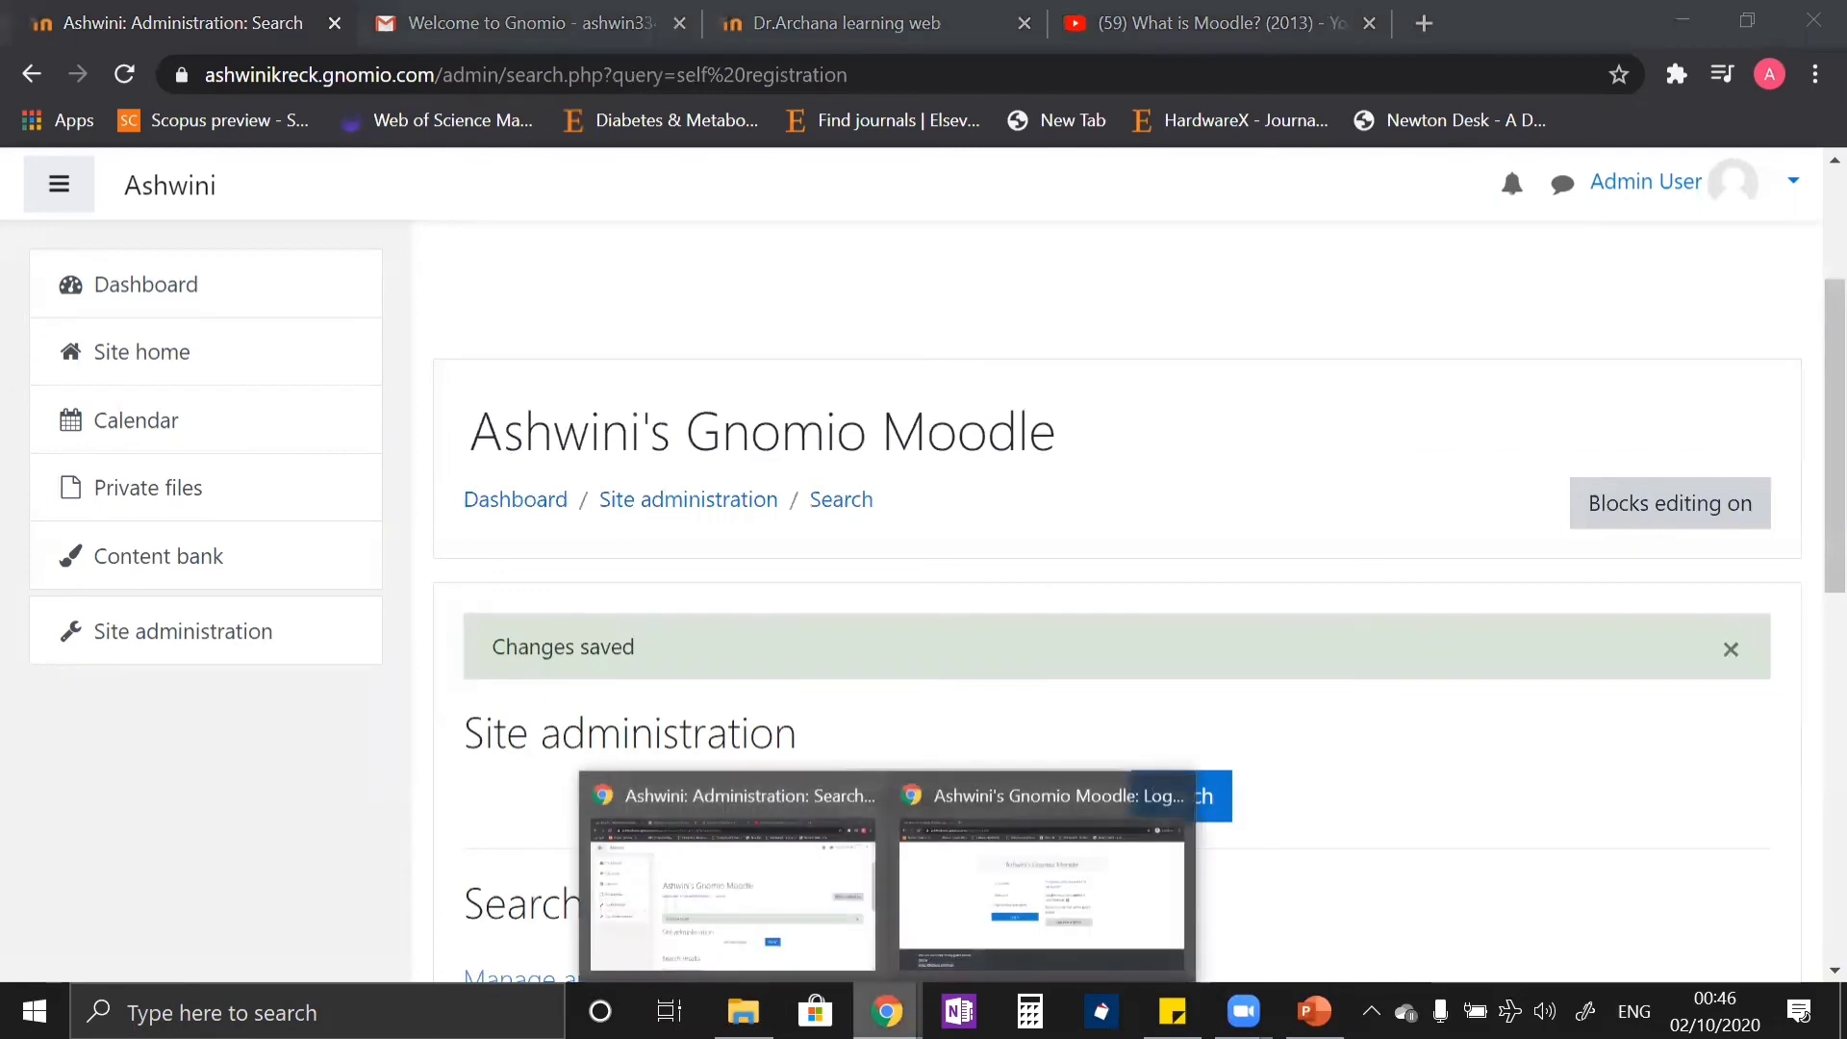
Step: Reload the login page in the incognito window and go to Create new account
click(990, 885)
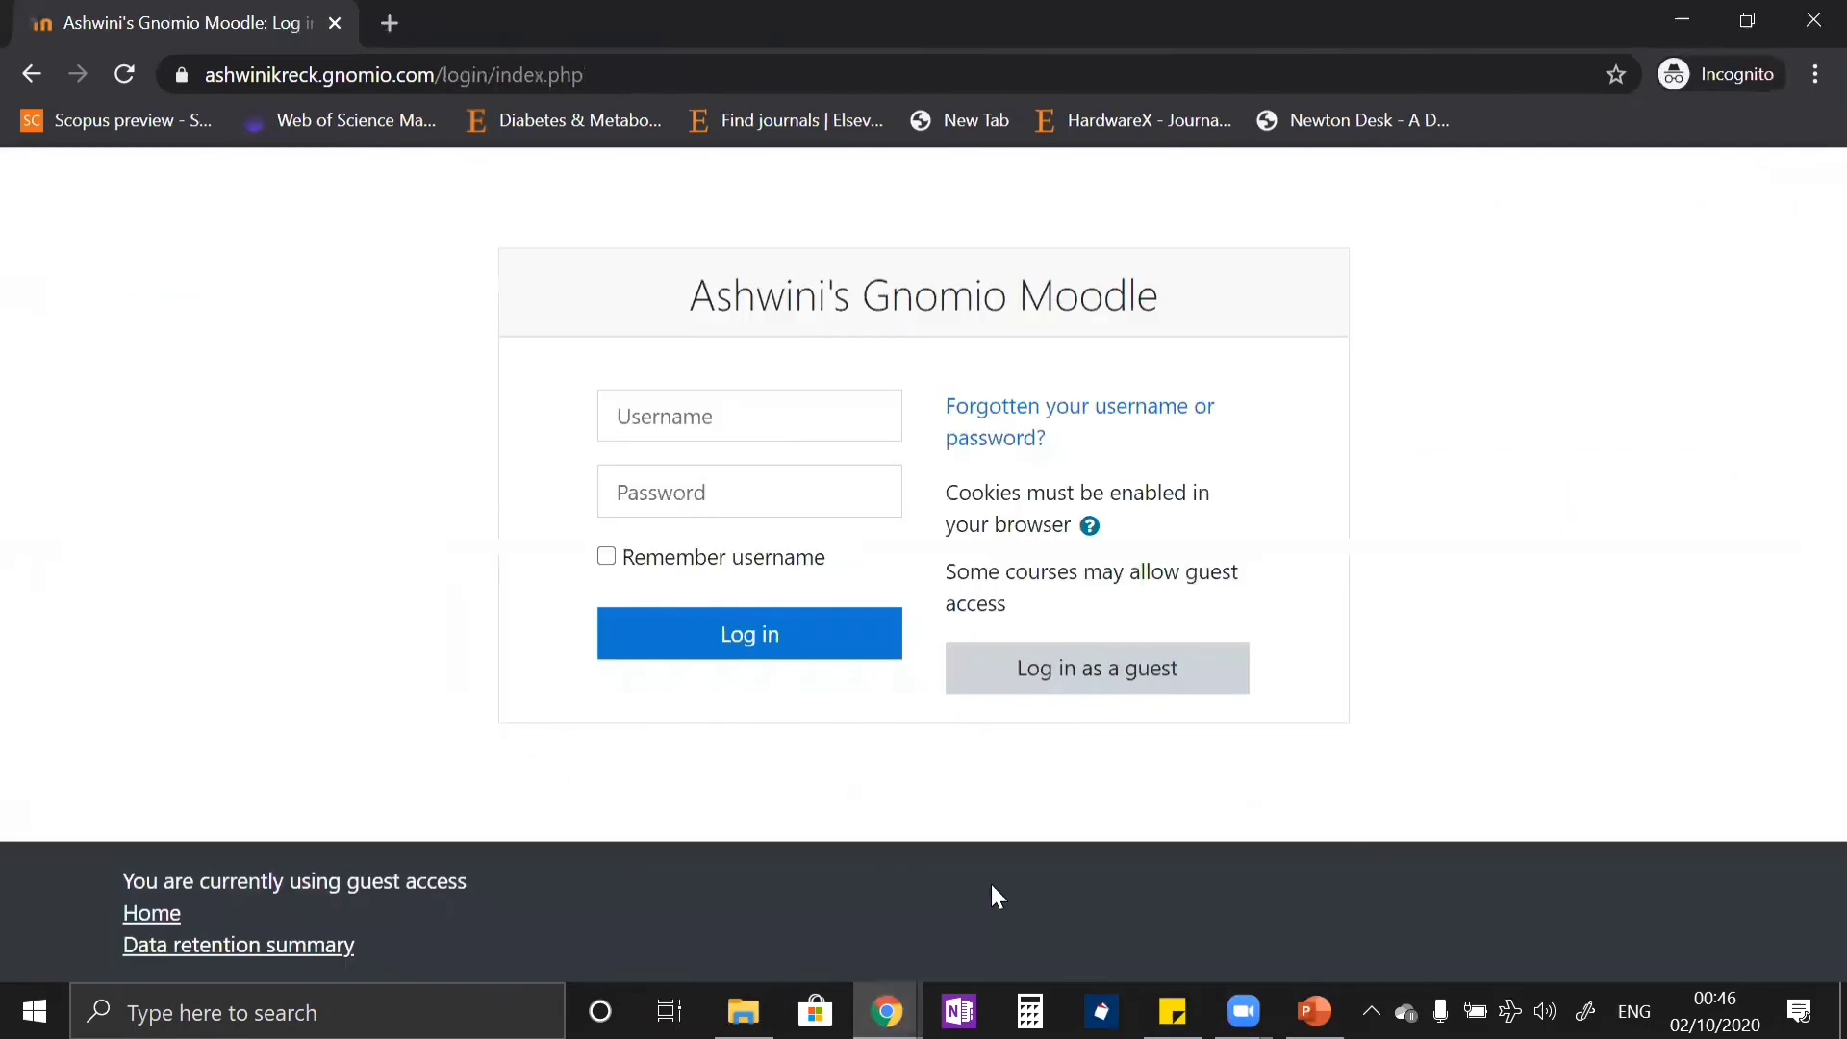
click(125, 72)
click(1069, 288)
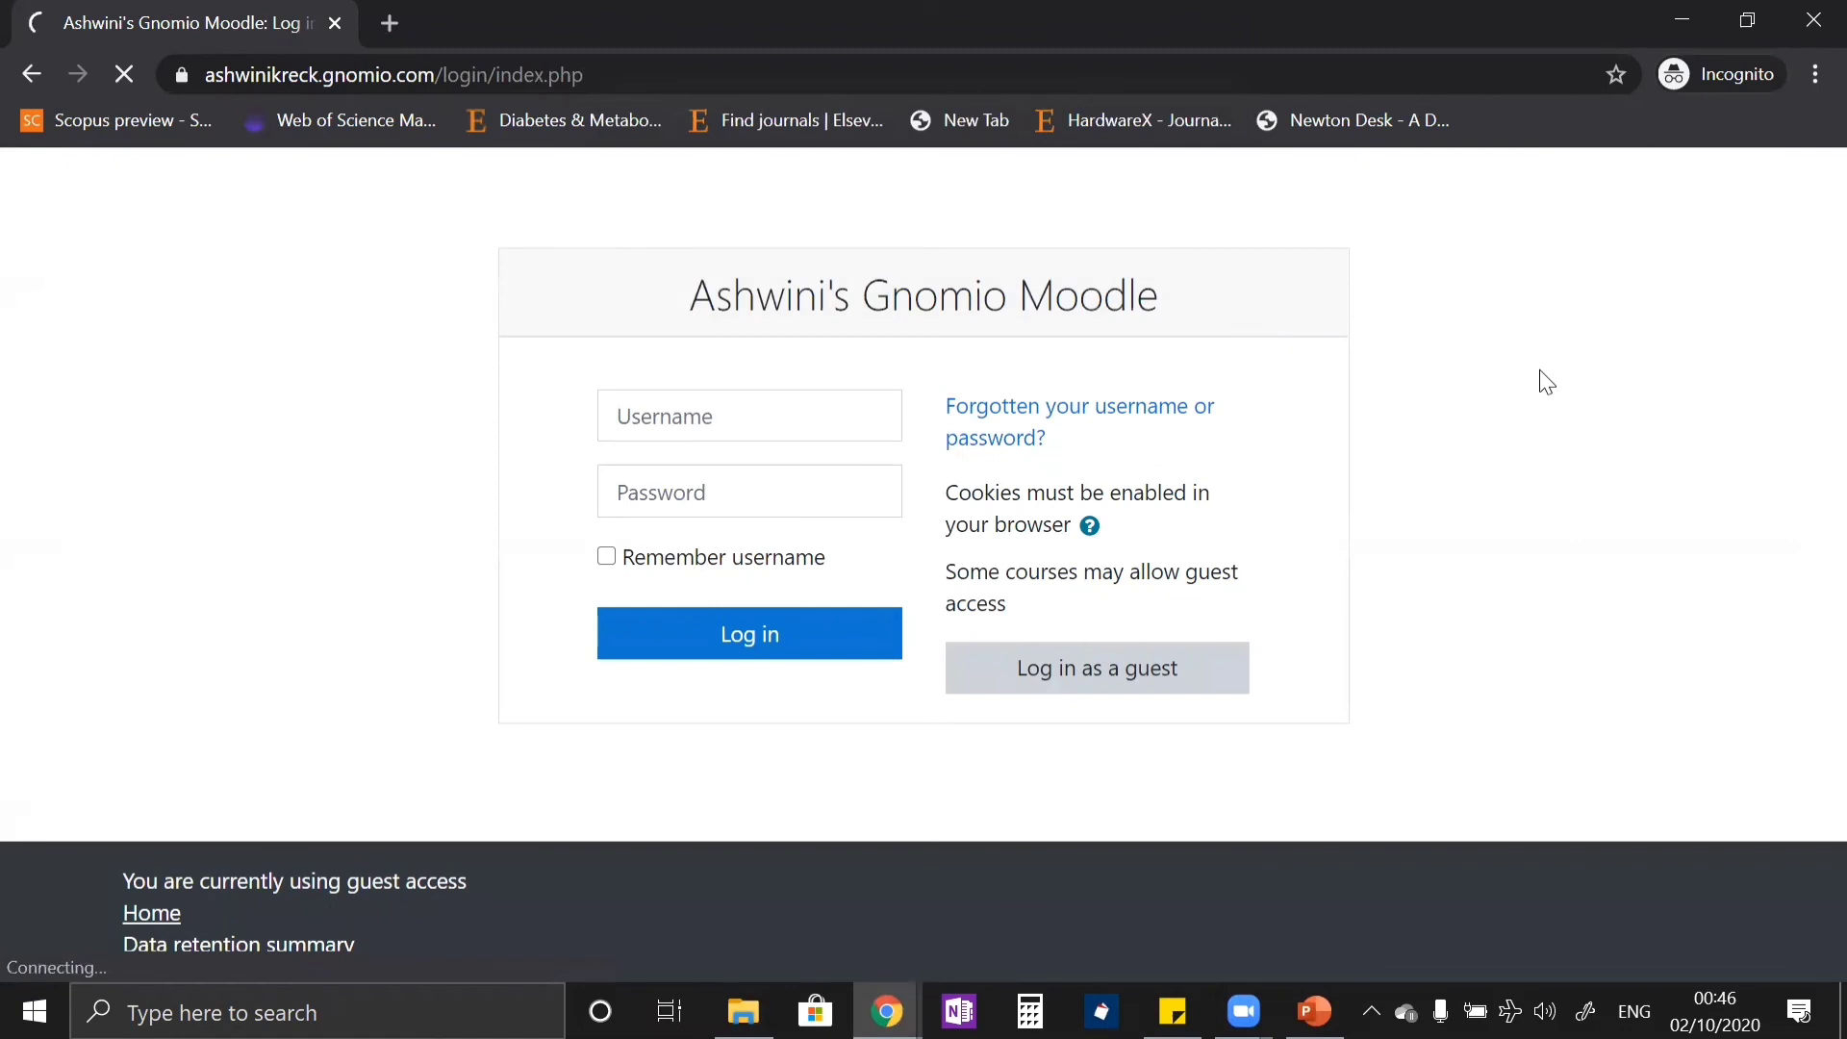
scroll(1544, 380, down, 2)
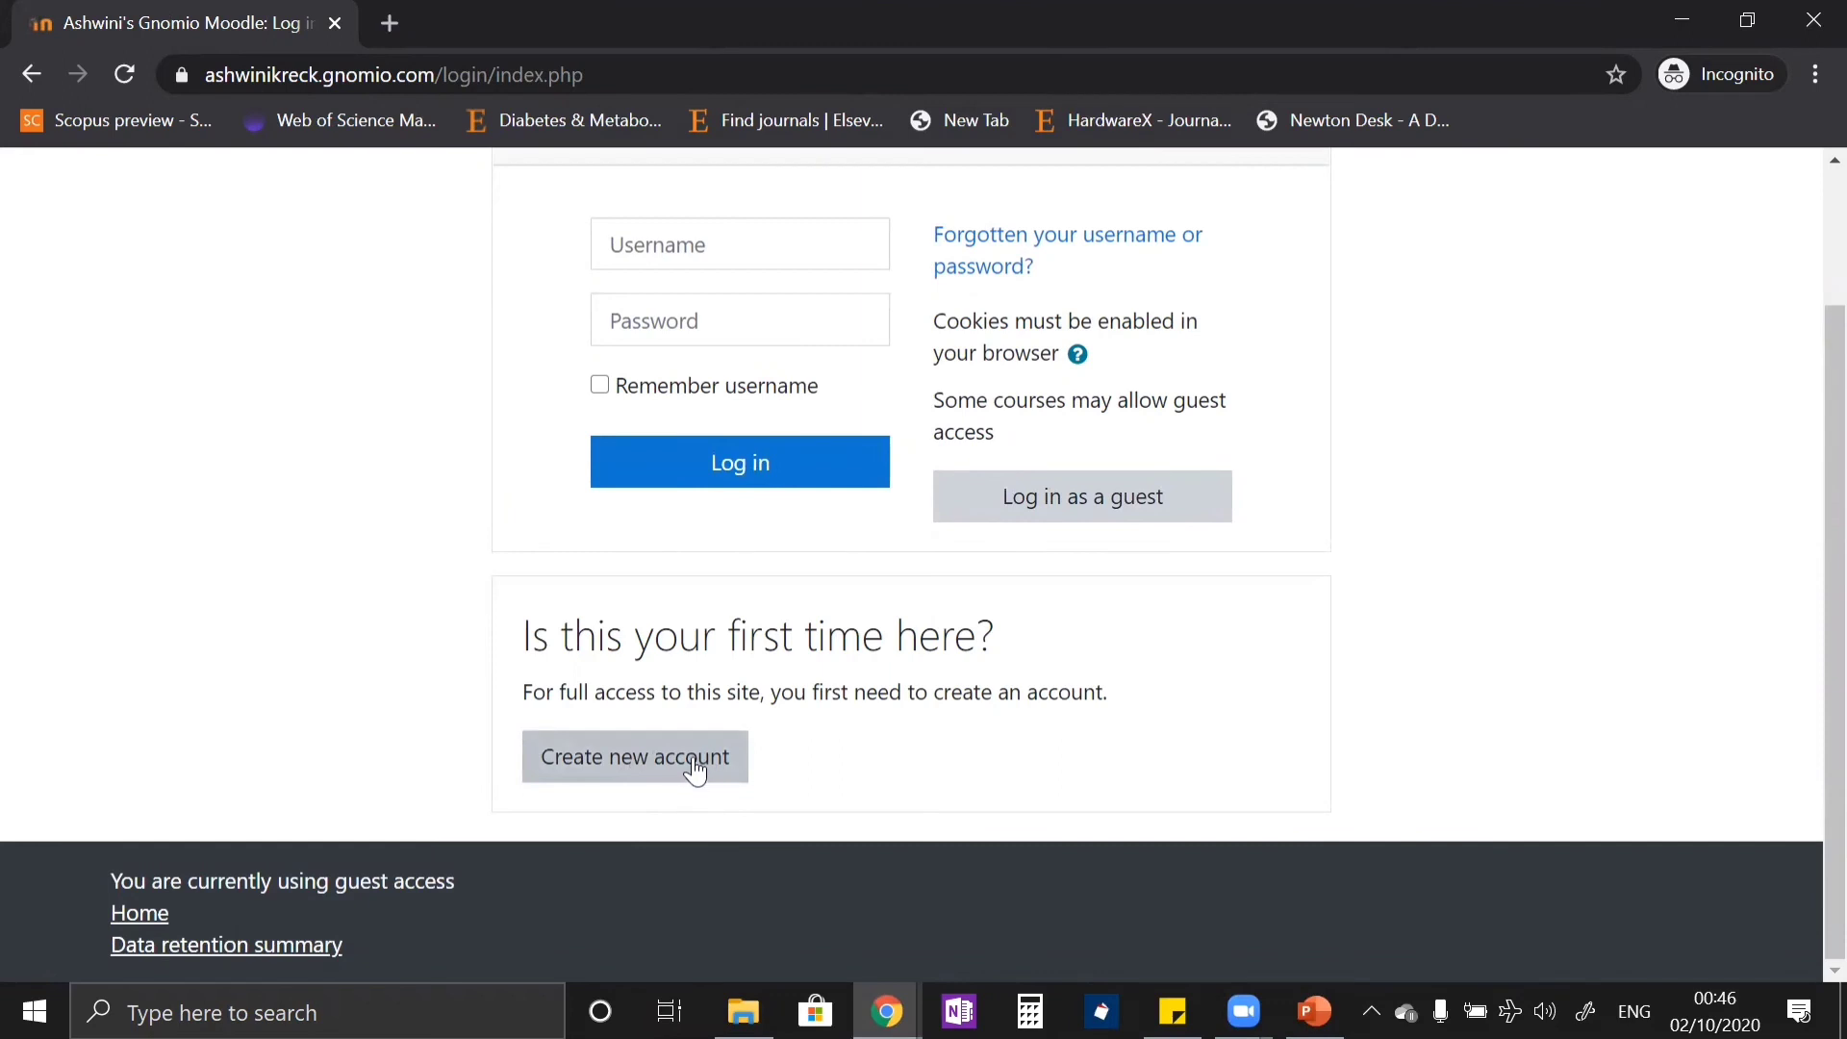
click(694, 770)
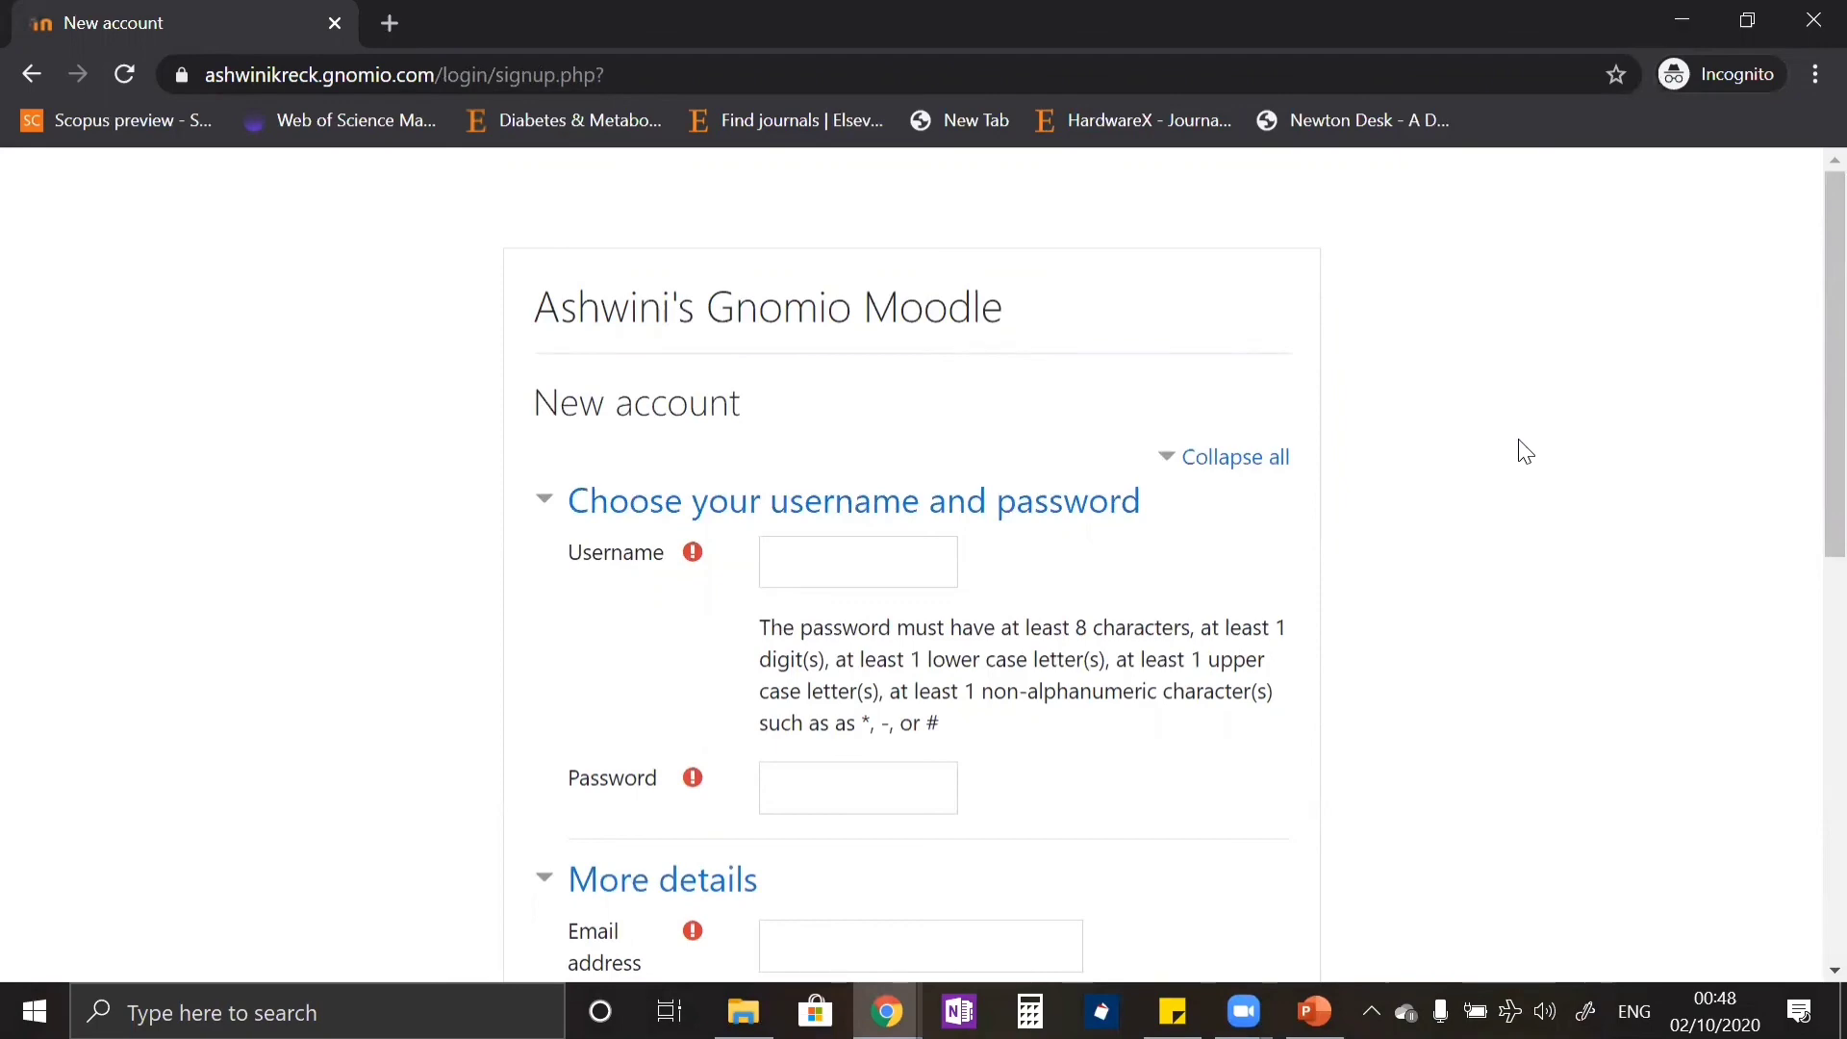
Step: Fill in the test student's username, password, email and names, then submit the sign-up
scroll(1525, 452, down, 5)
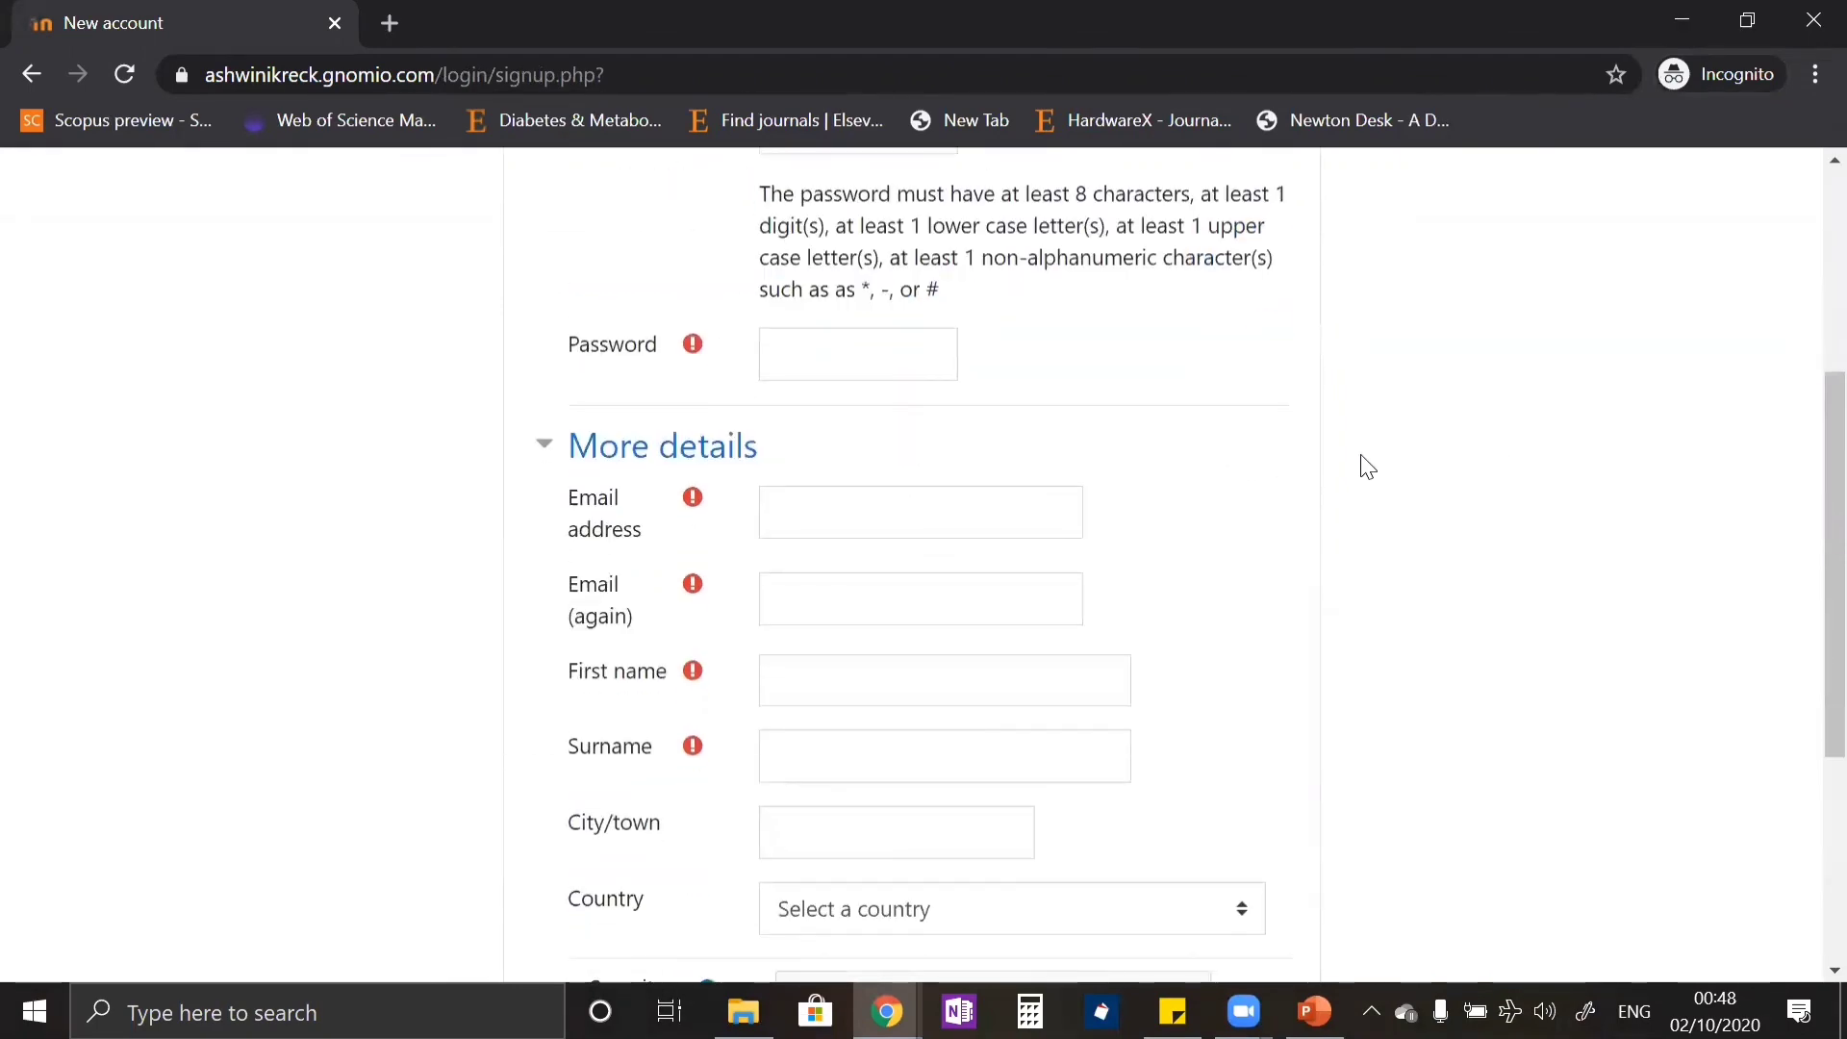
scroll(1372, 520, up, 5)
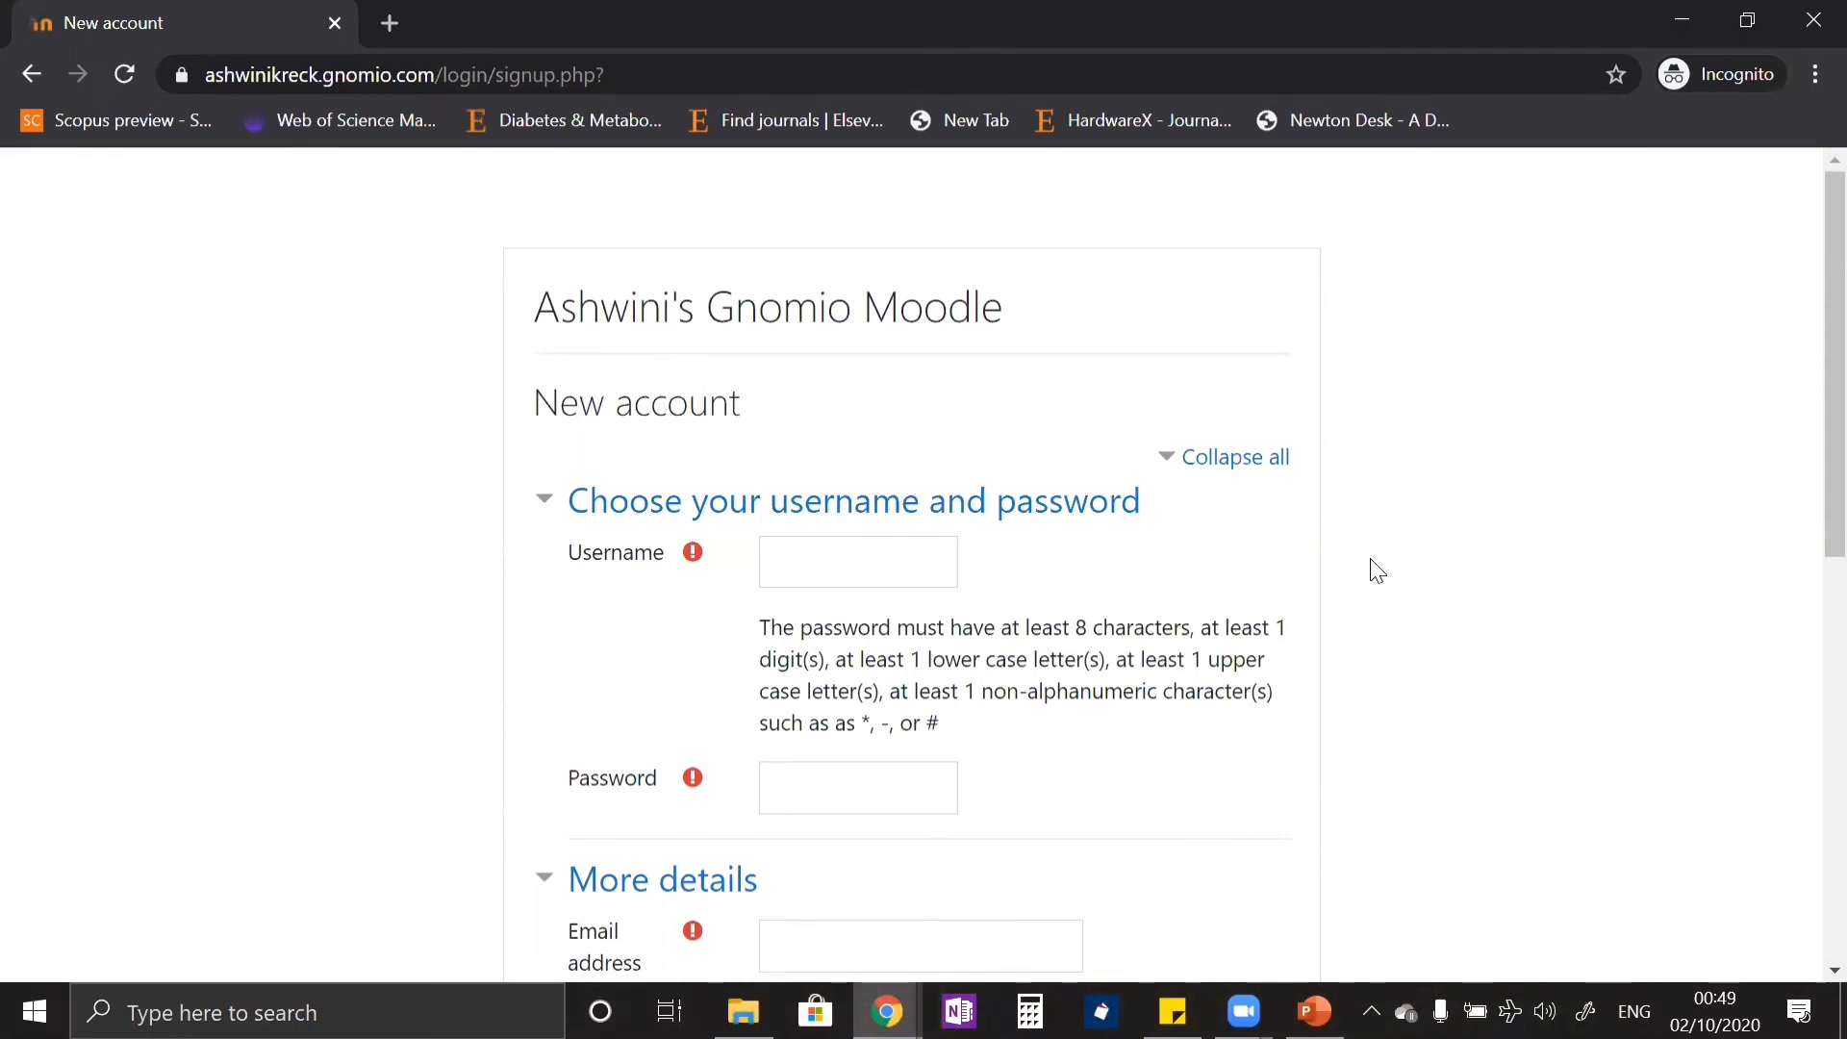
key(alt+p)
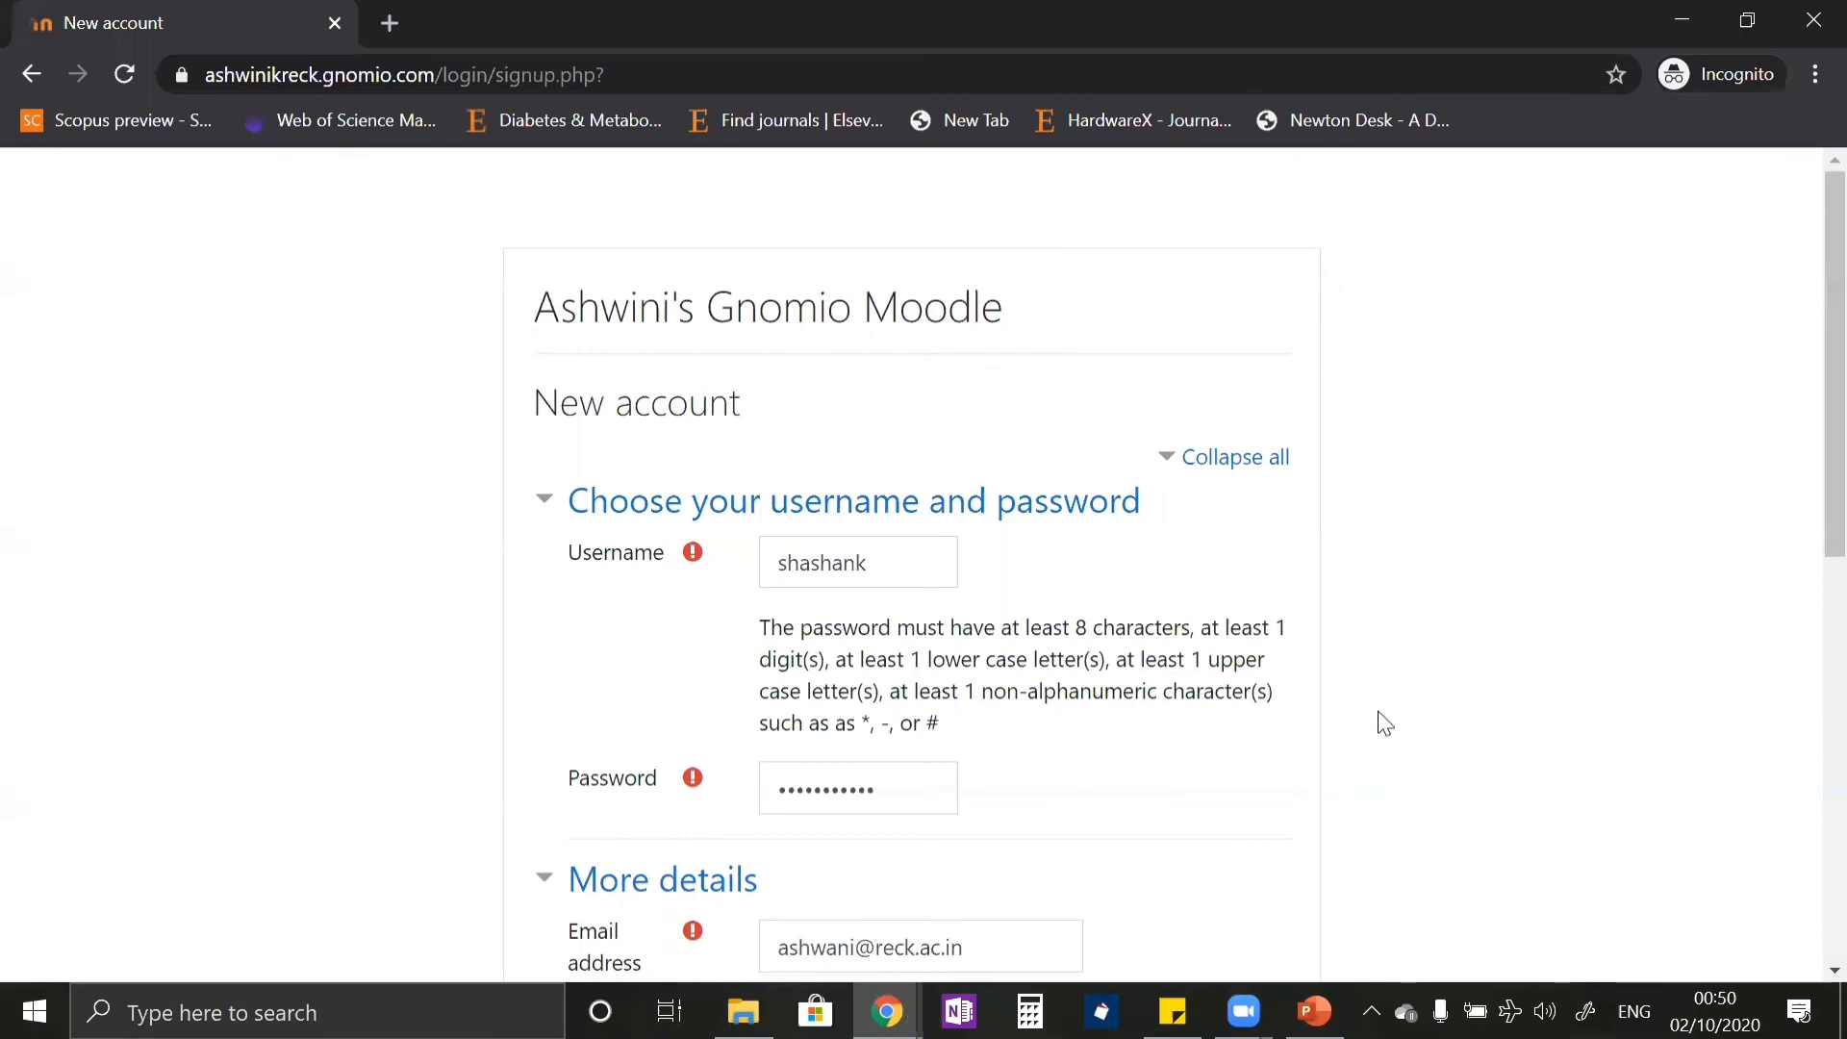
scroll(1383, 731, down, 8)
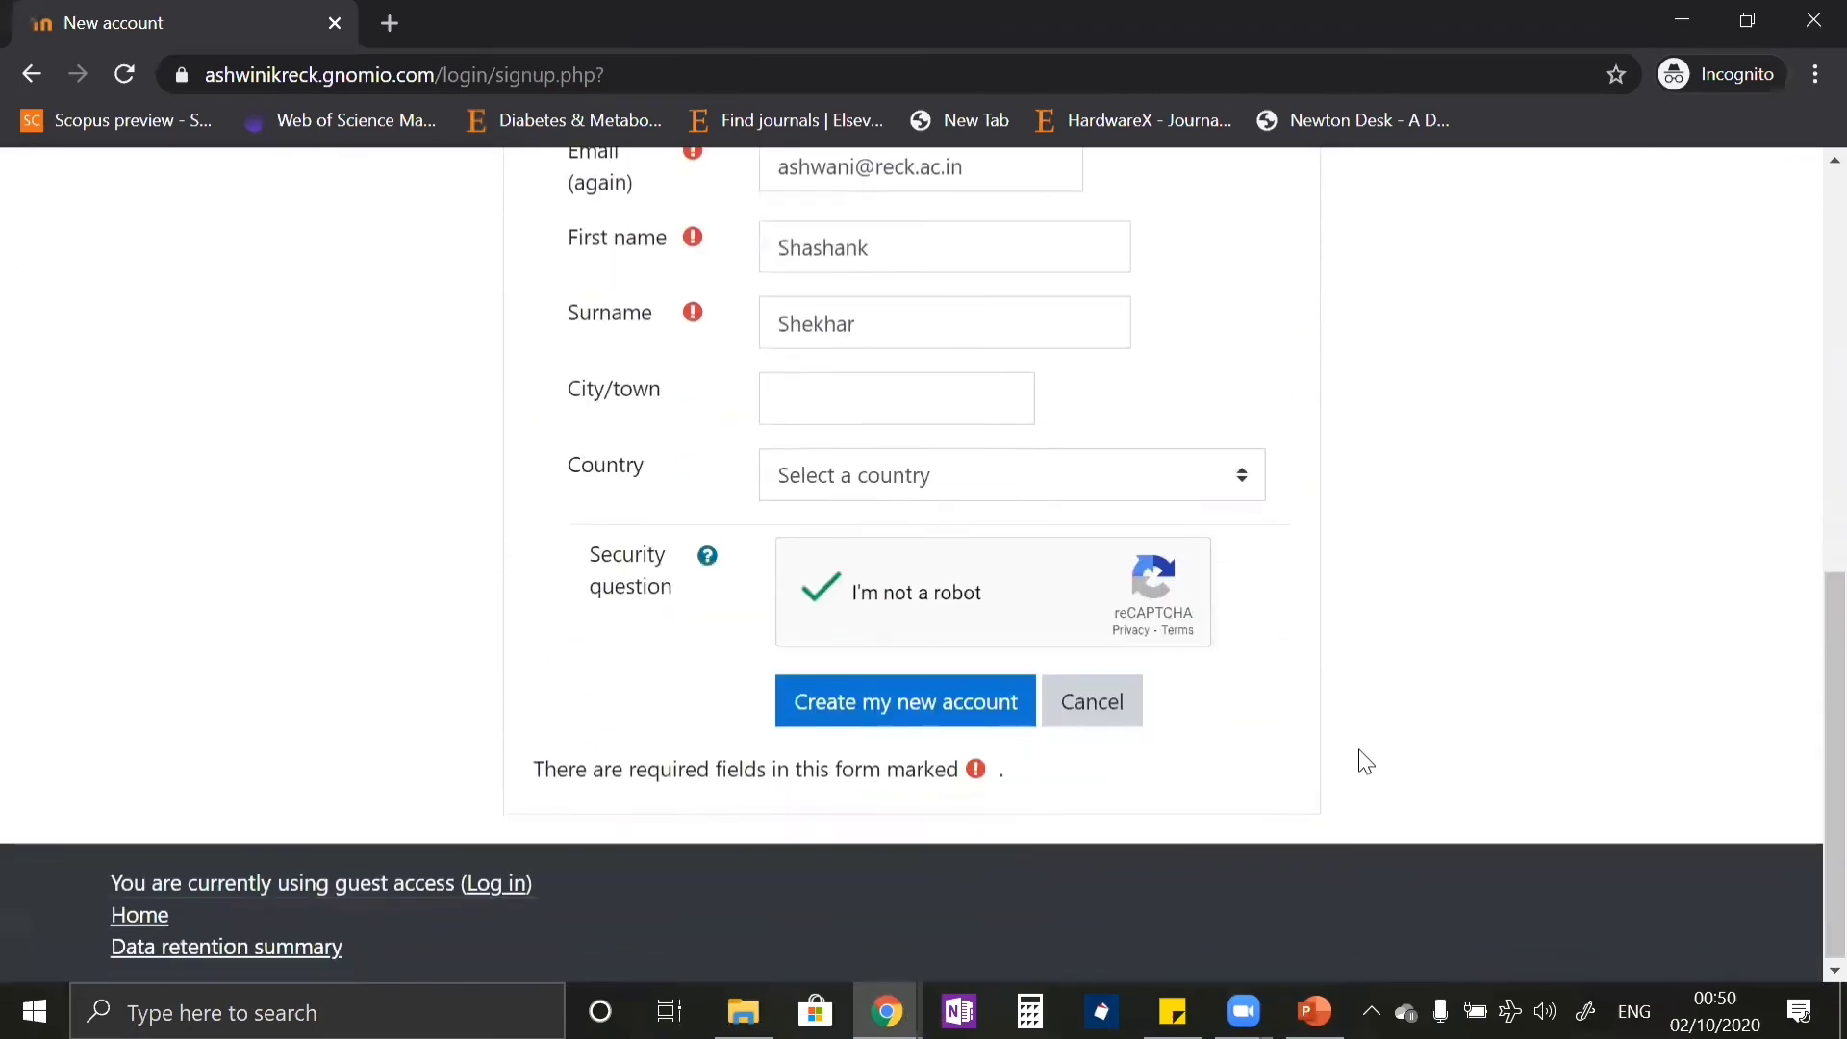
click(957, 707)
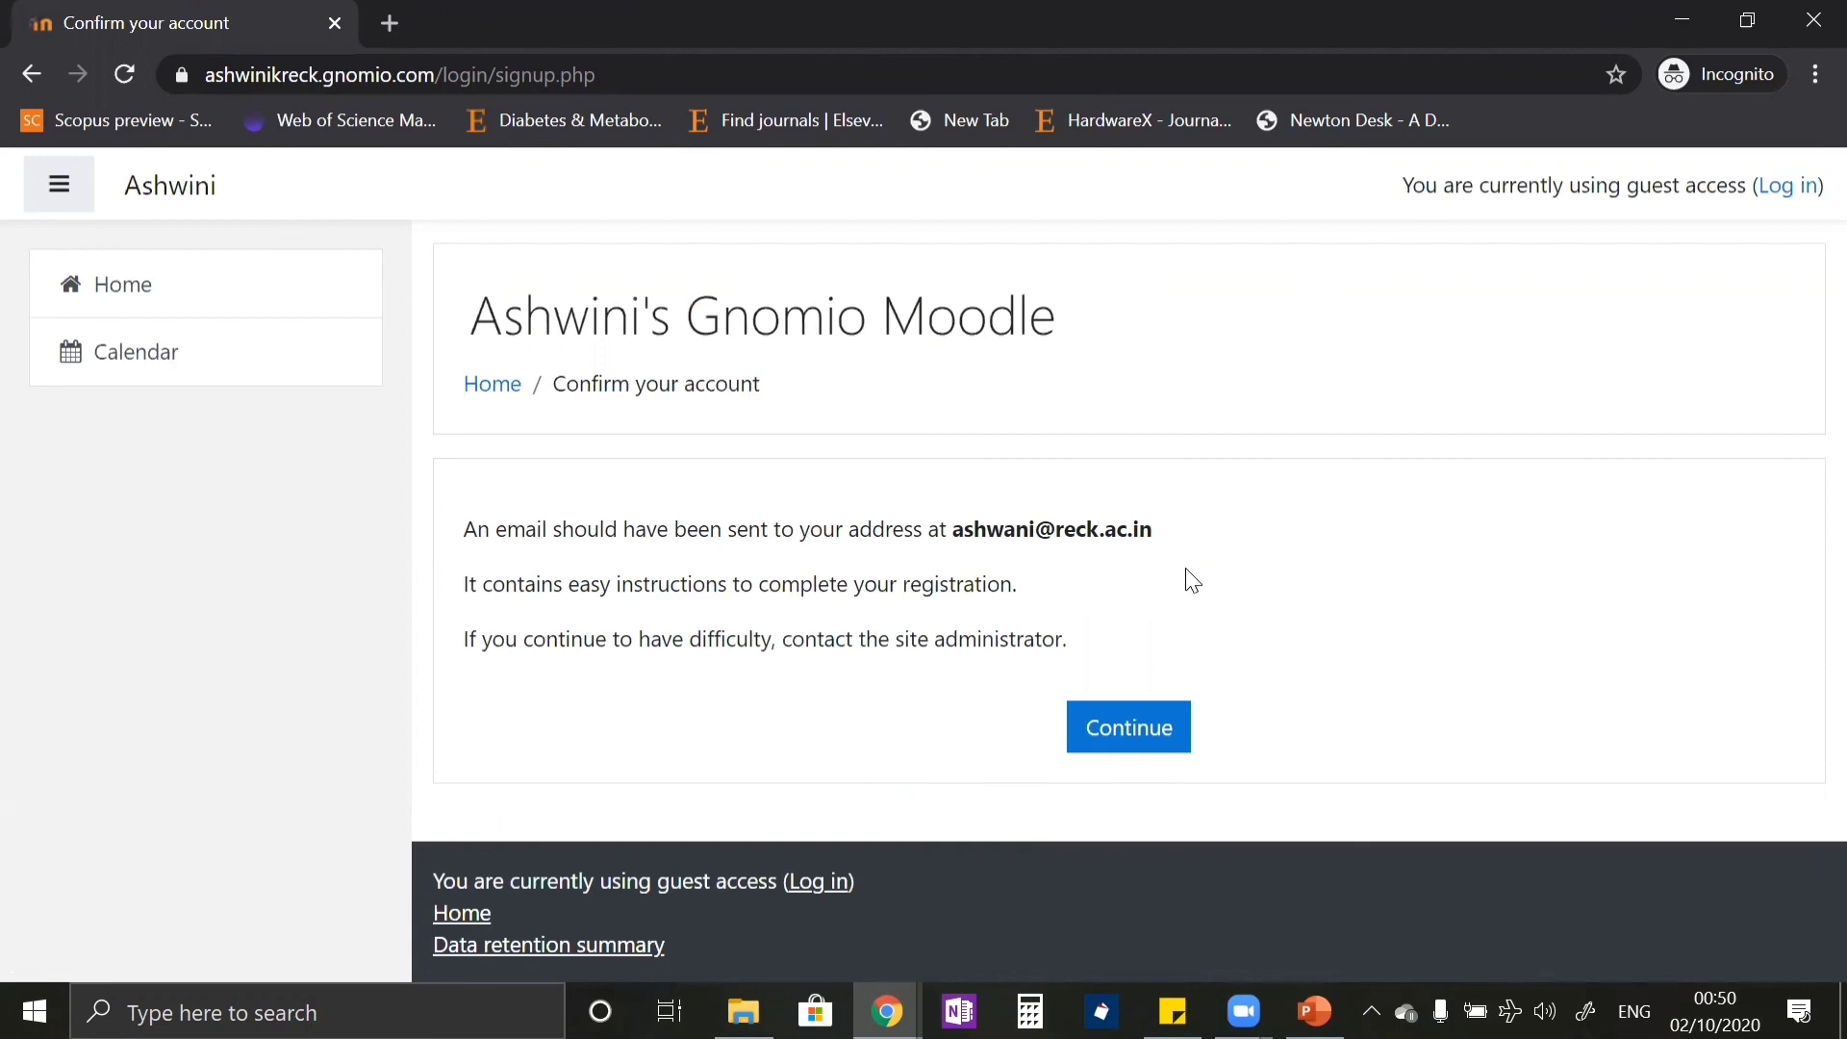
Step: In Gmail, open the Moodle confirmation email and follow its confirmation link
key(alt+Tab)
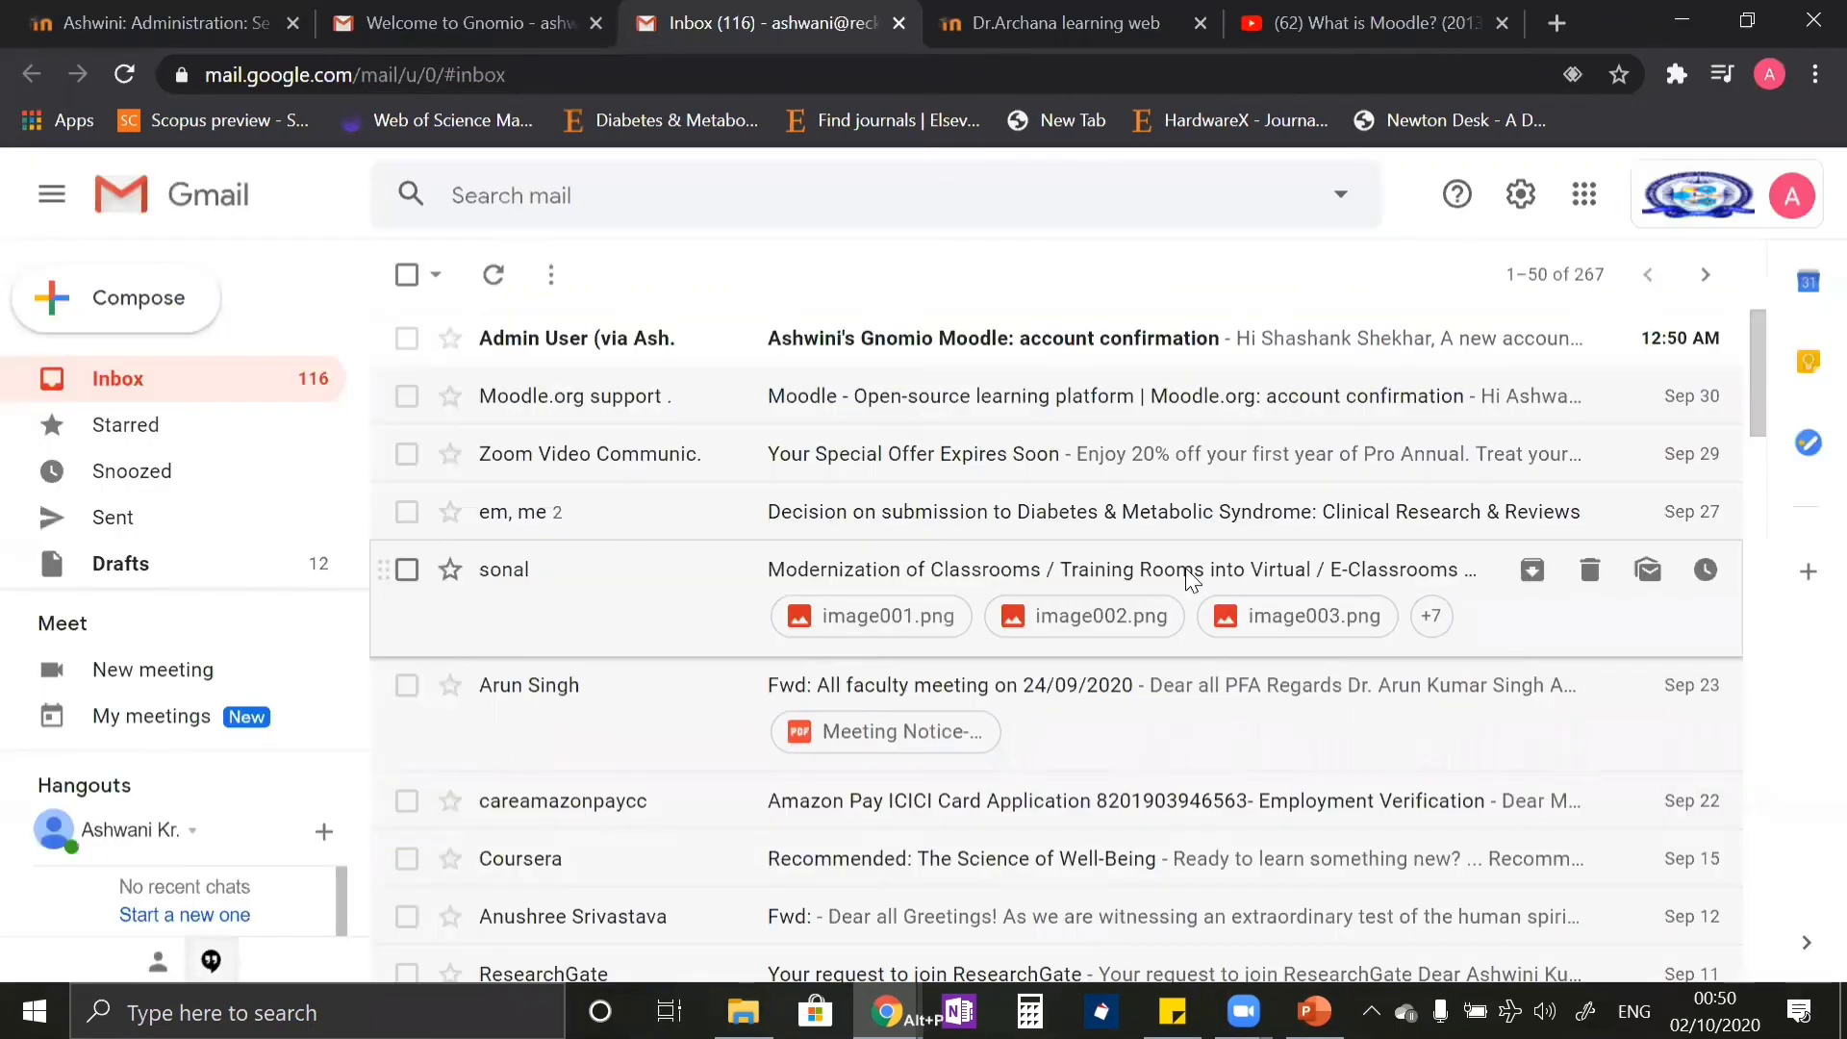
click(1022, 342)
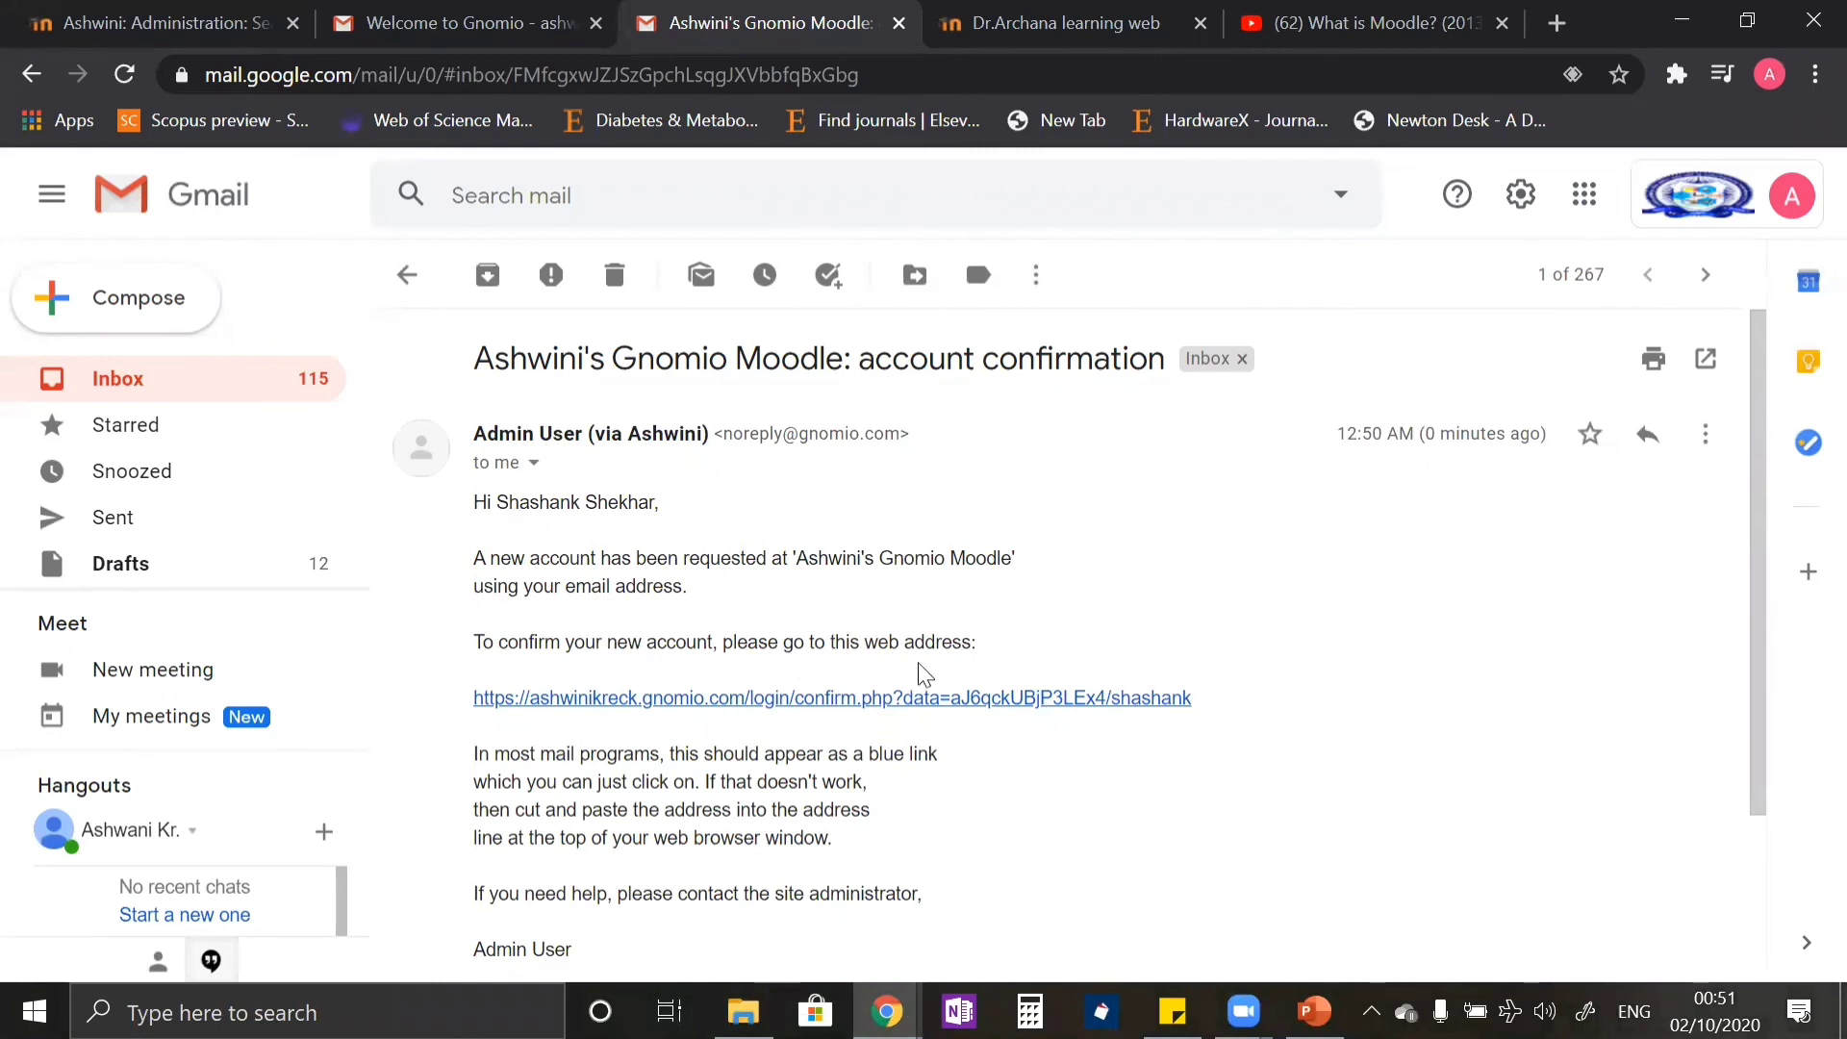
click(821, 699)
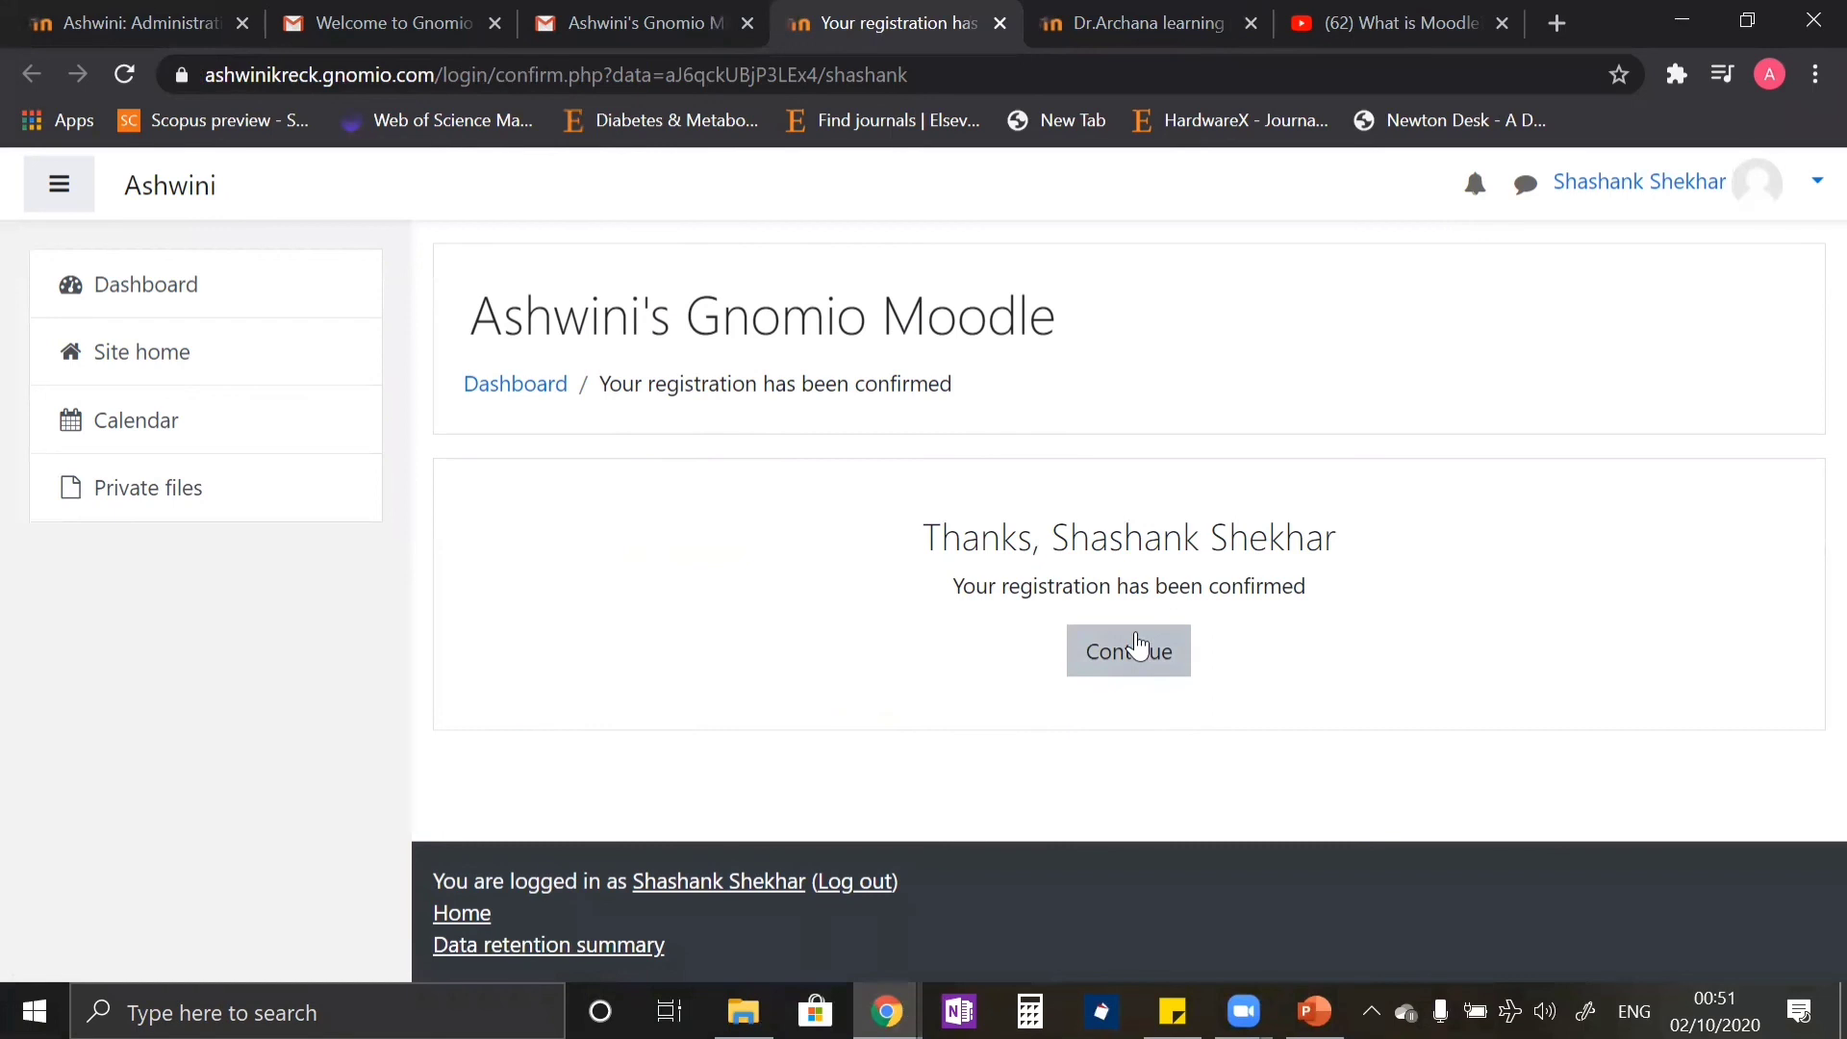
Step: Continue to Network Theory's enrolment options and self-enrol the student with Enrol me
click(1138, 650)
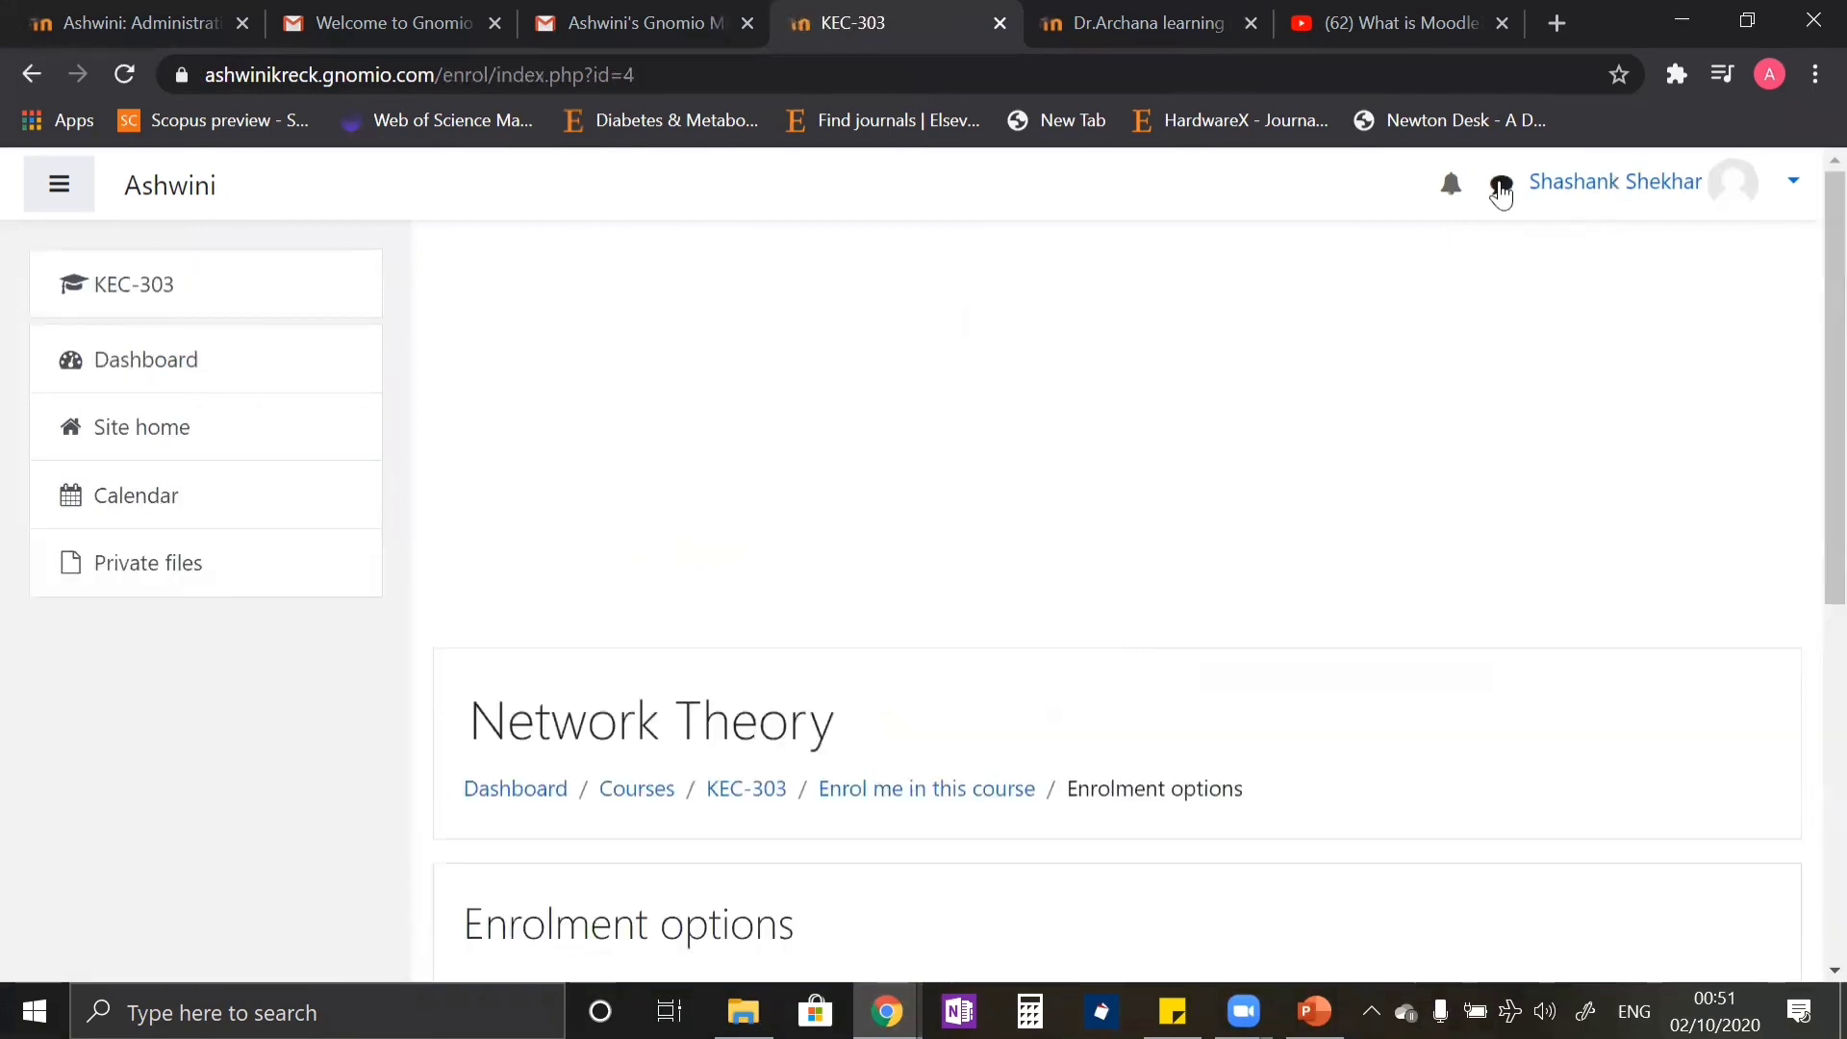
scroll(1515, 523, down, 5)
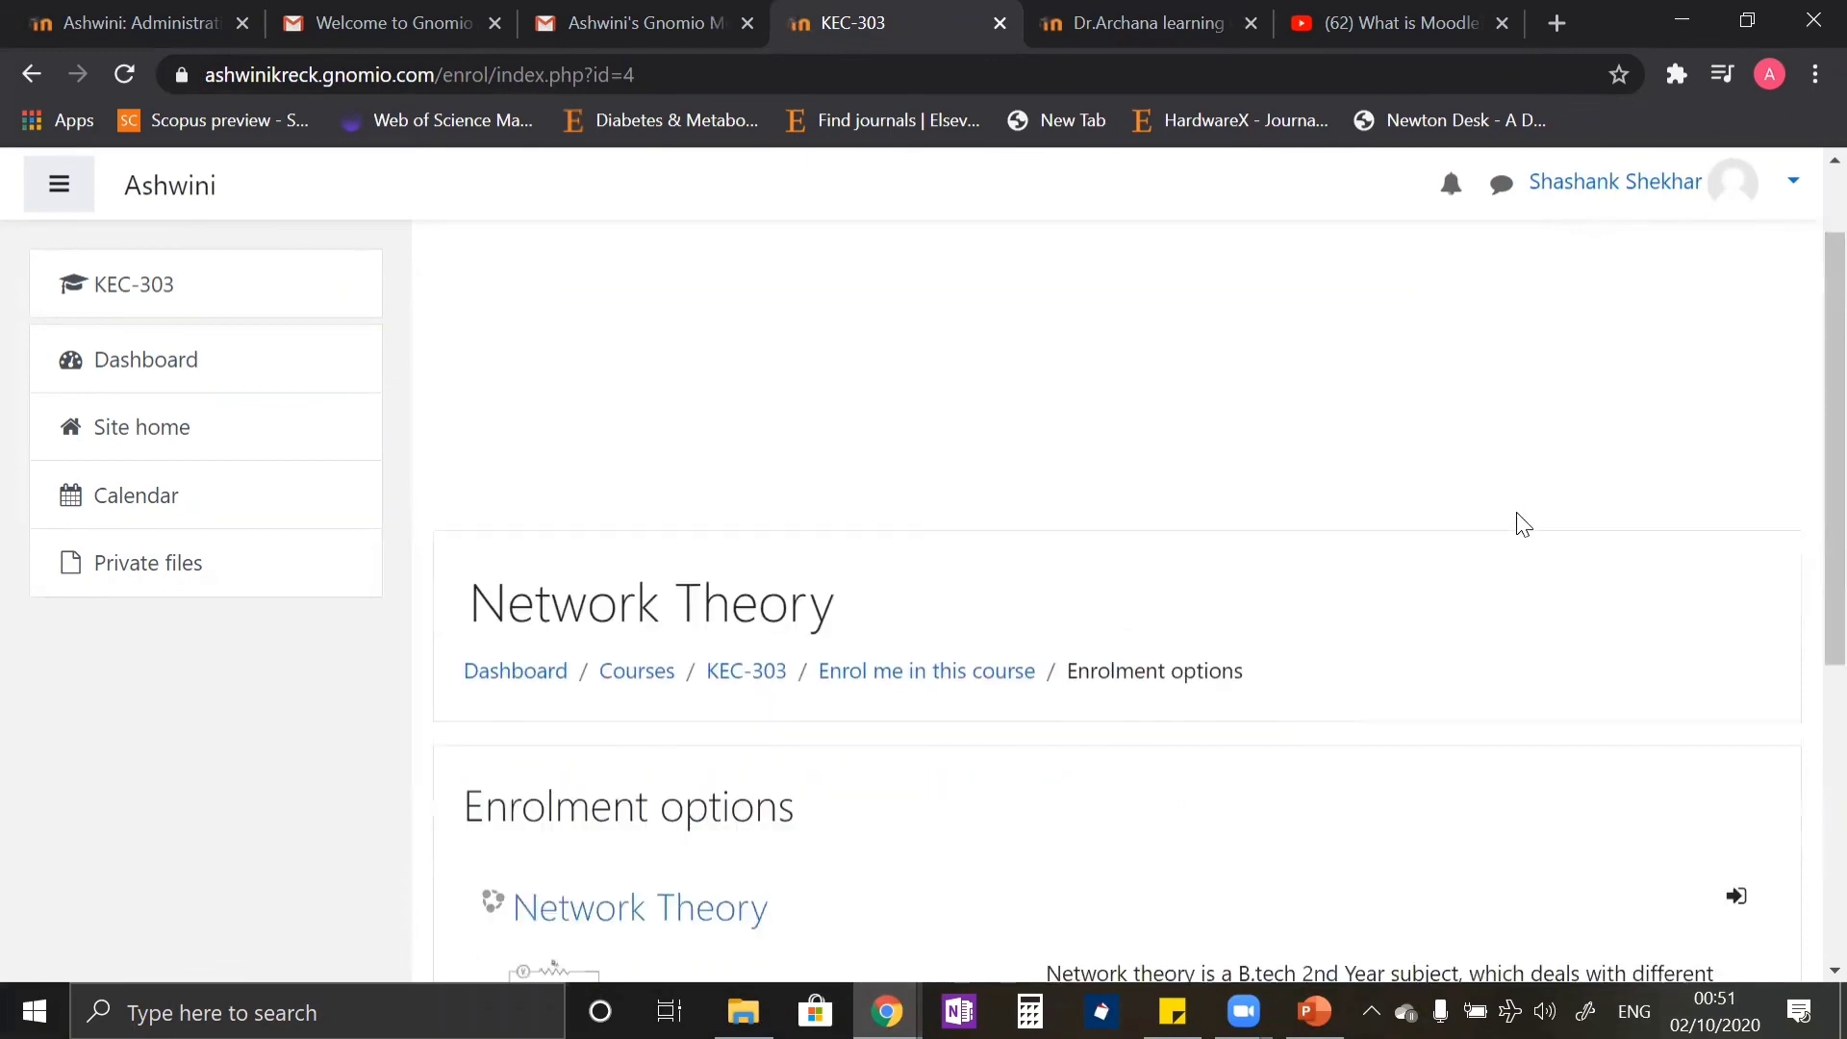
scroll(1523, 524, down, 1)
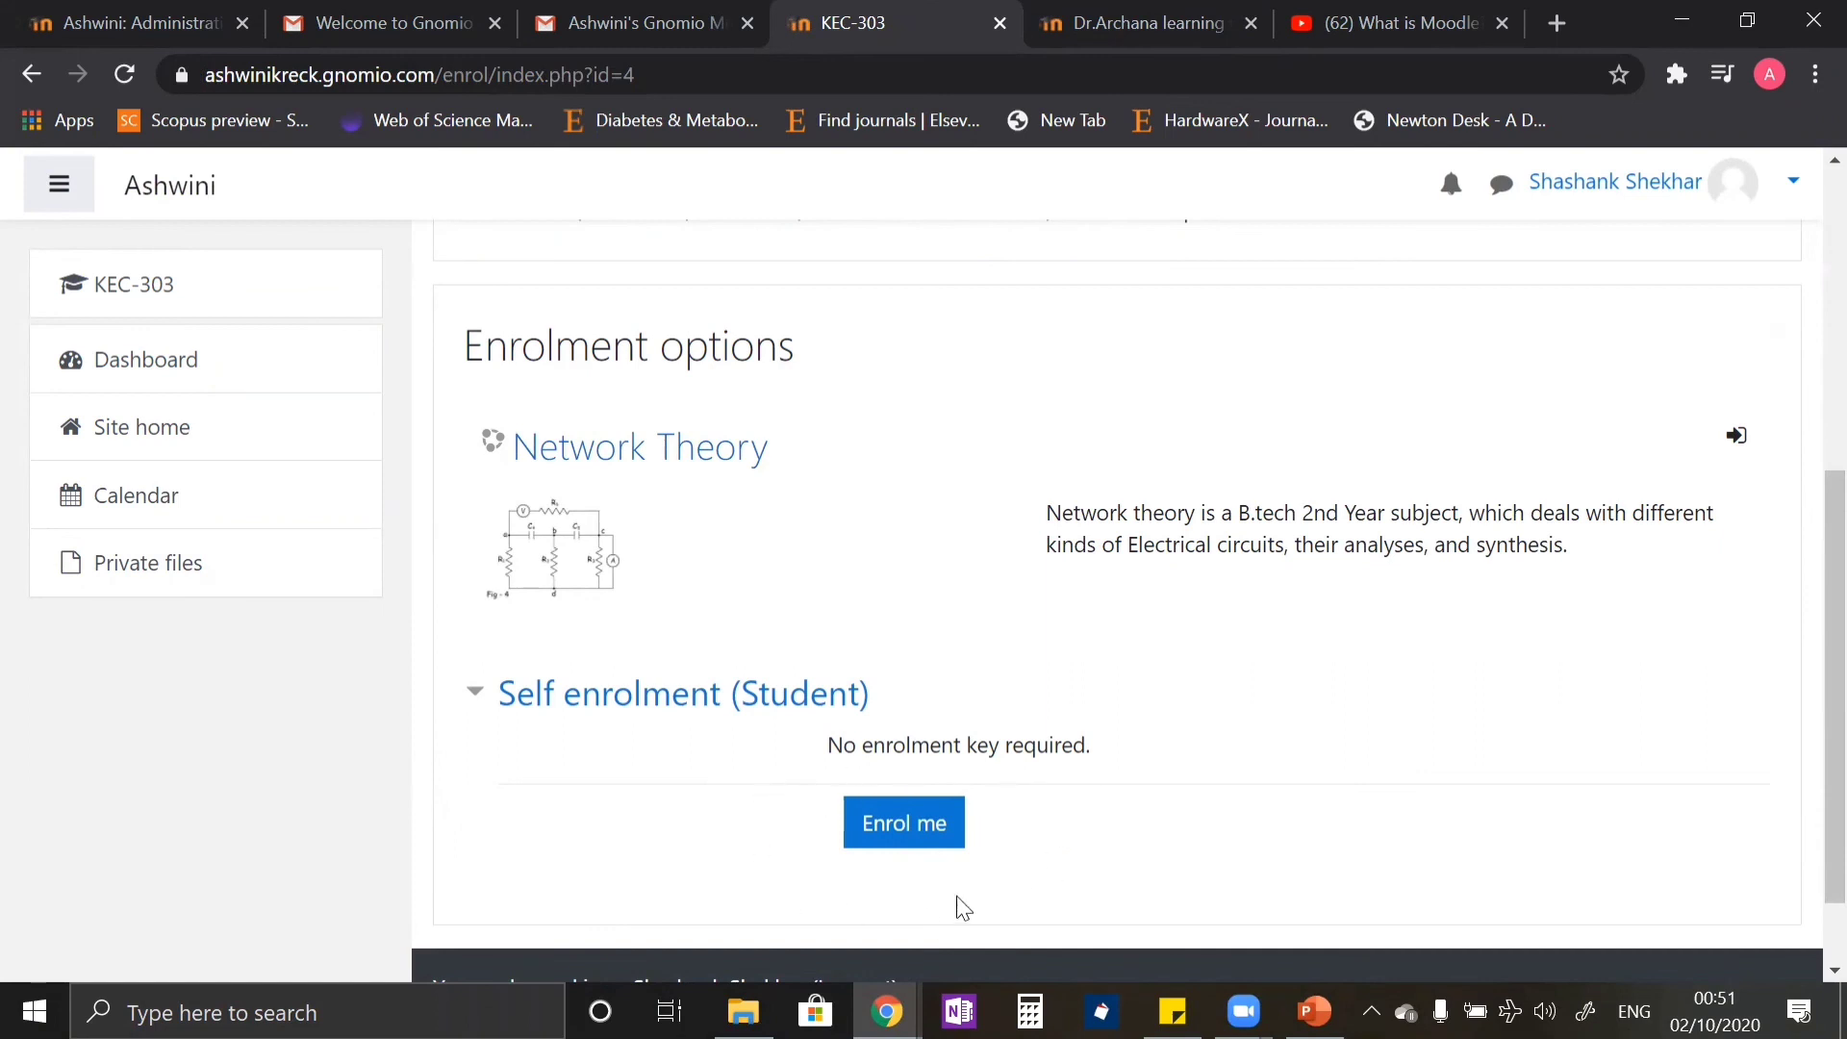
click(919, 835)
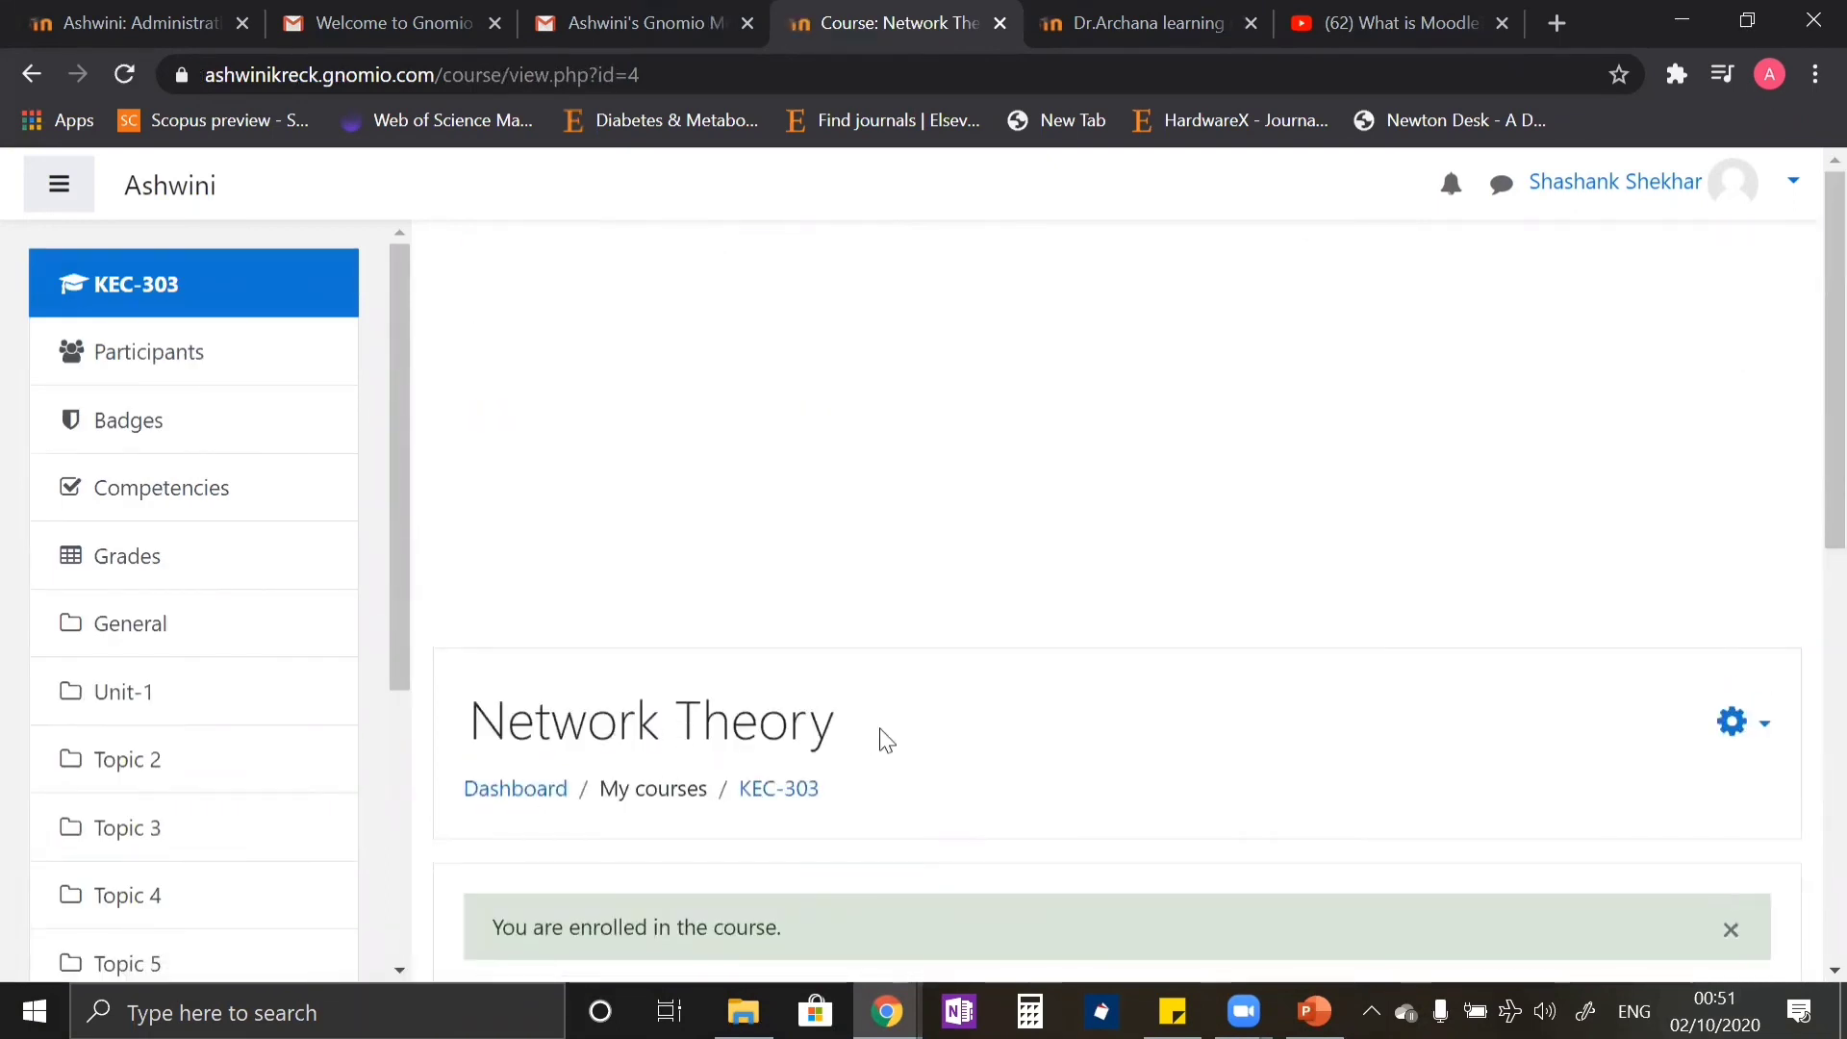
scroll(966, 654, down, 4)
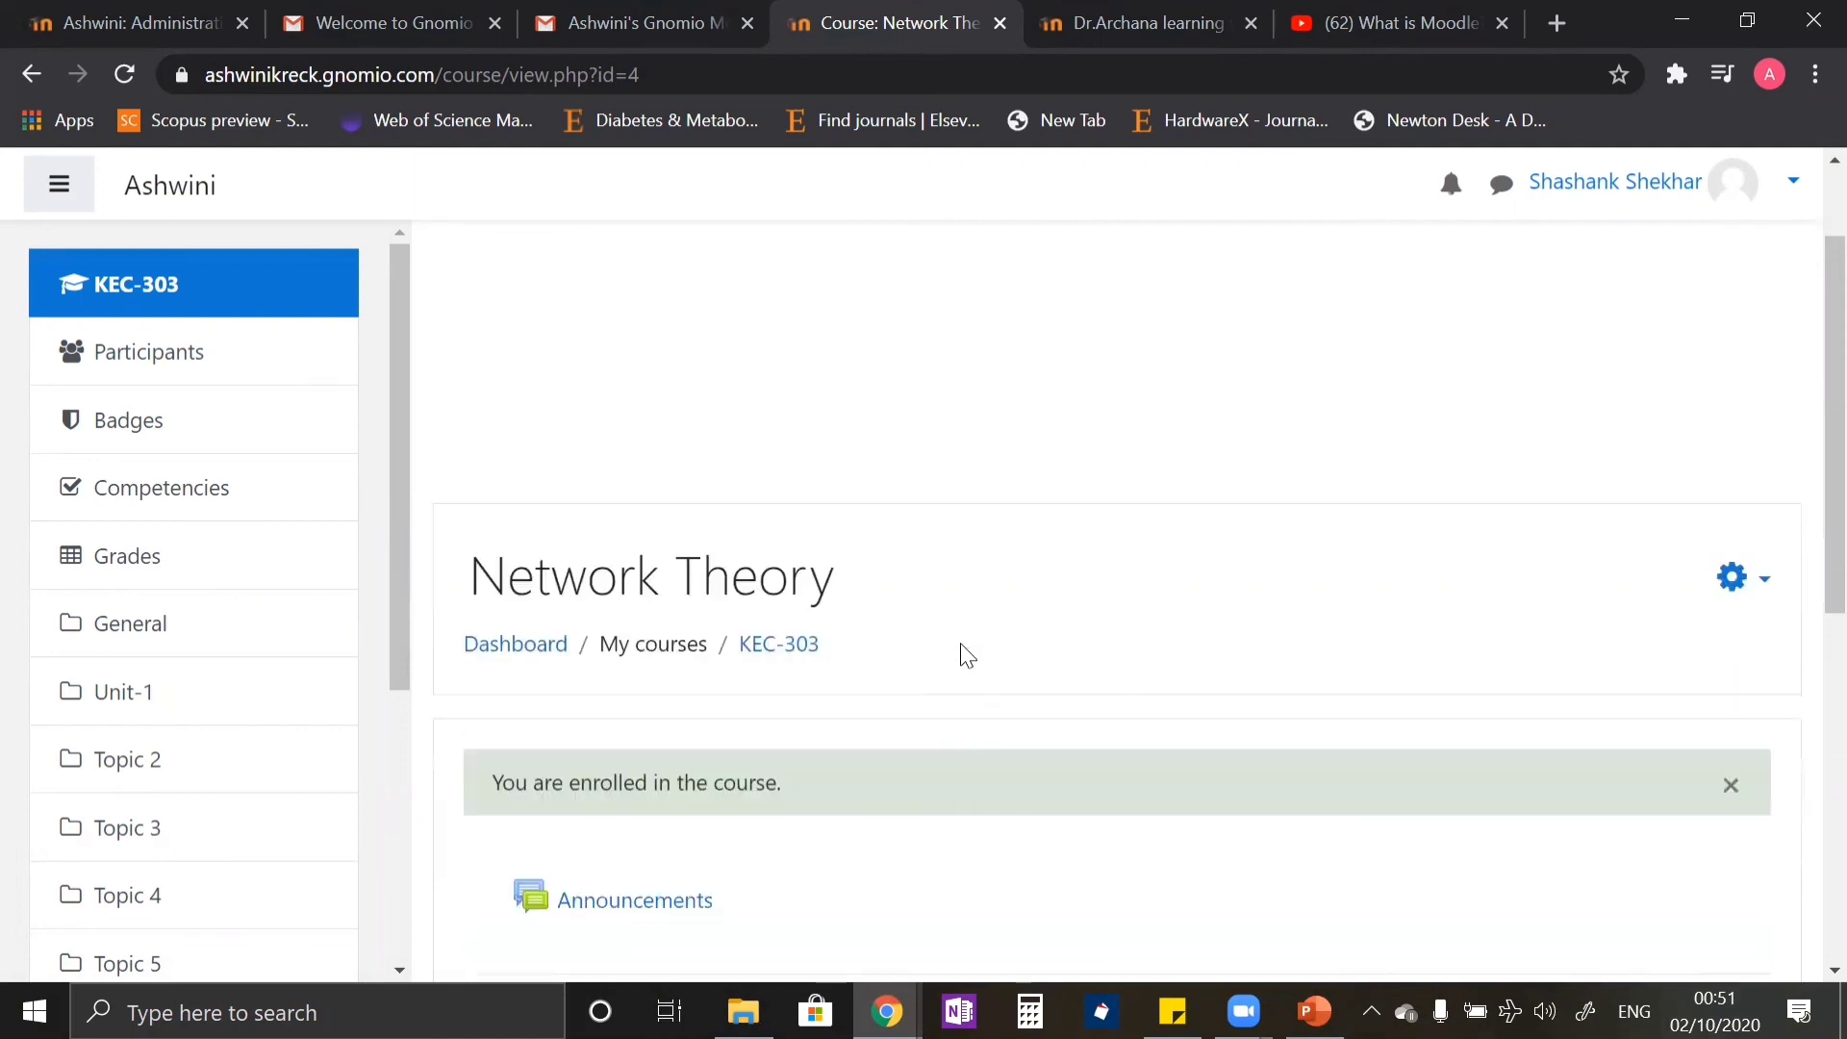